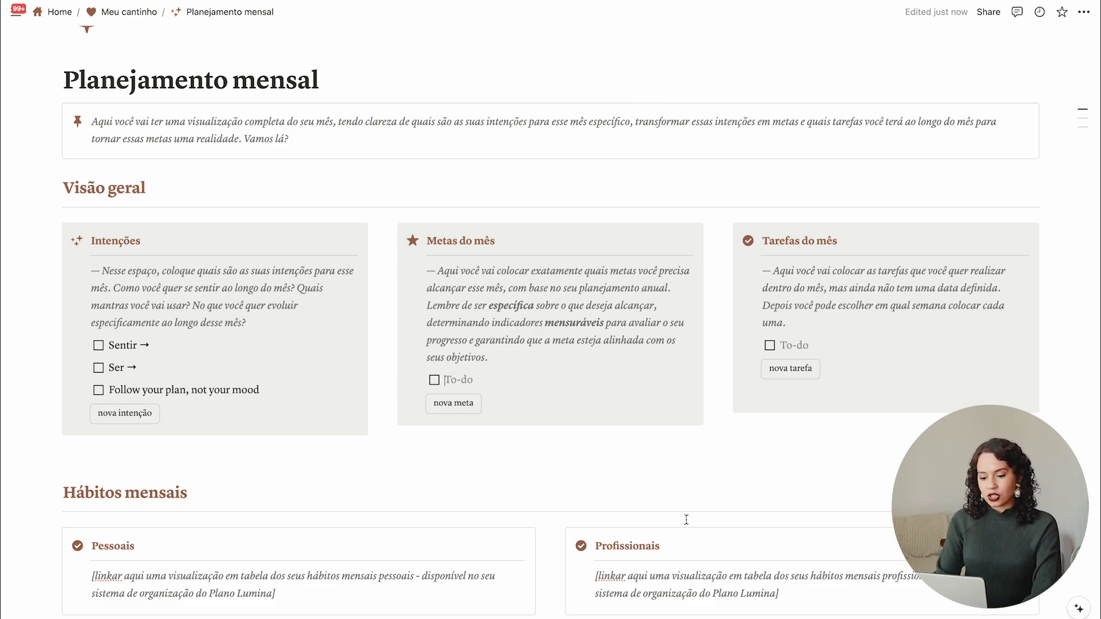
- Enter "Finalizar a página inicial do meu site" as the first goal under Metas do mês
text(Finli)
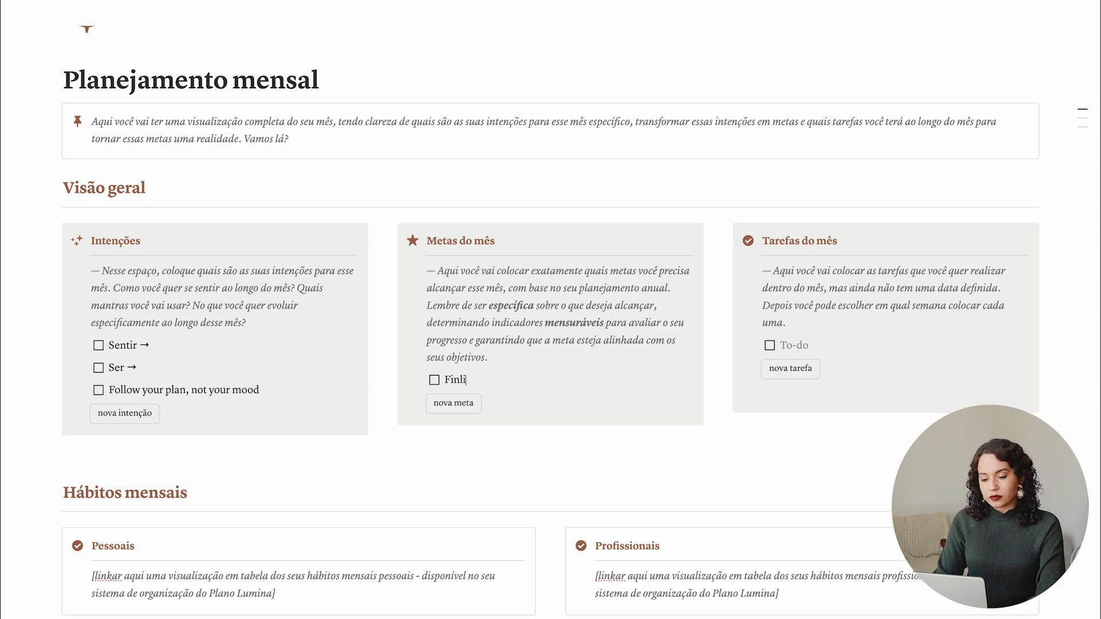
key(BackSpace)
key(BackSpace)
text(alizar)
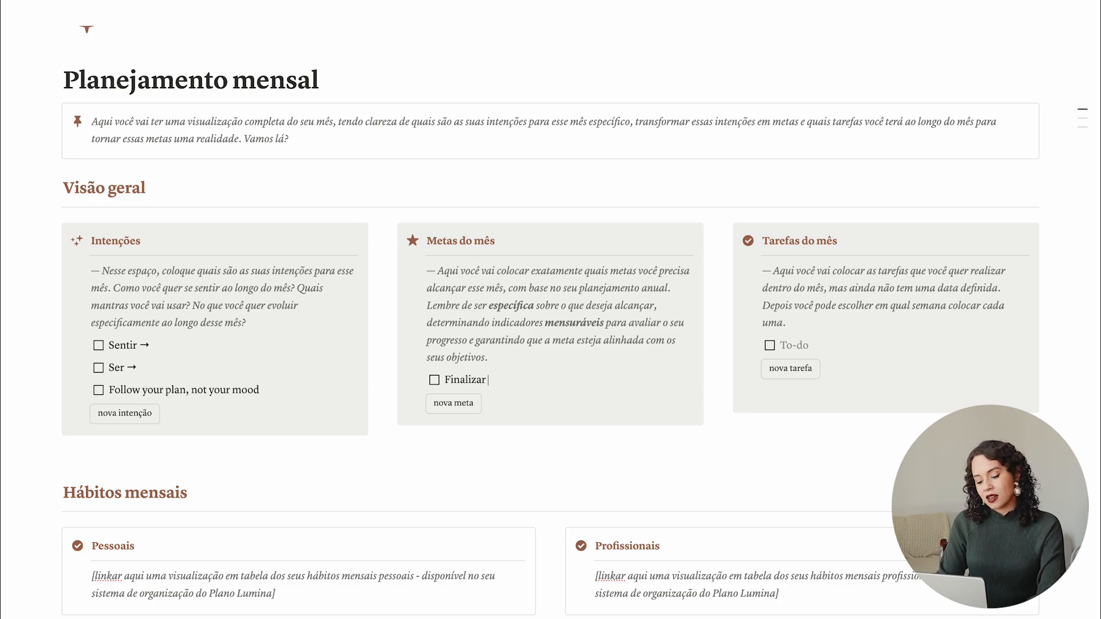
text( a pa)
text(gina inicia)
text(l do meu site)
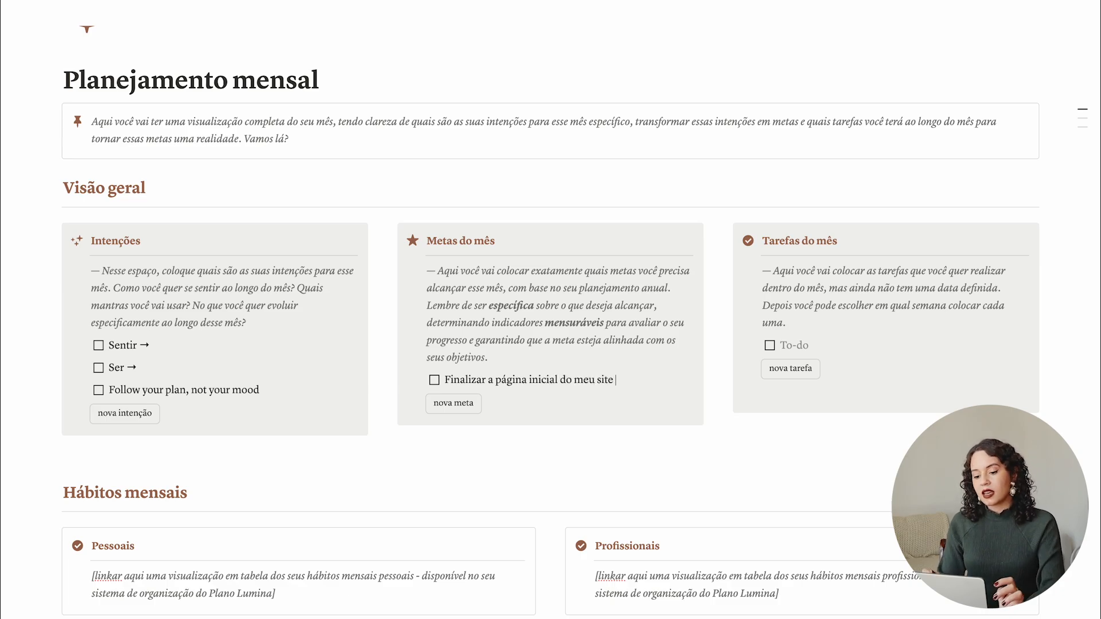
key(Return)
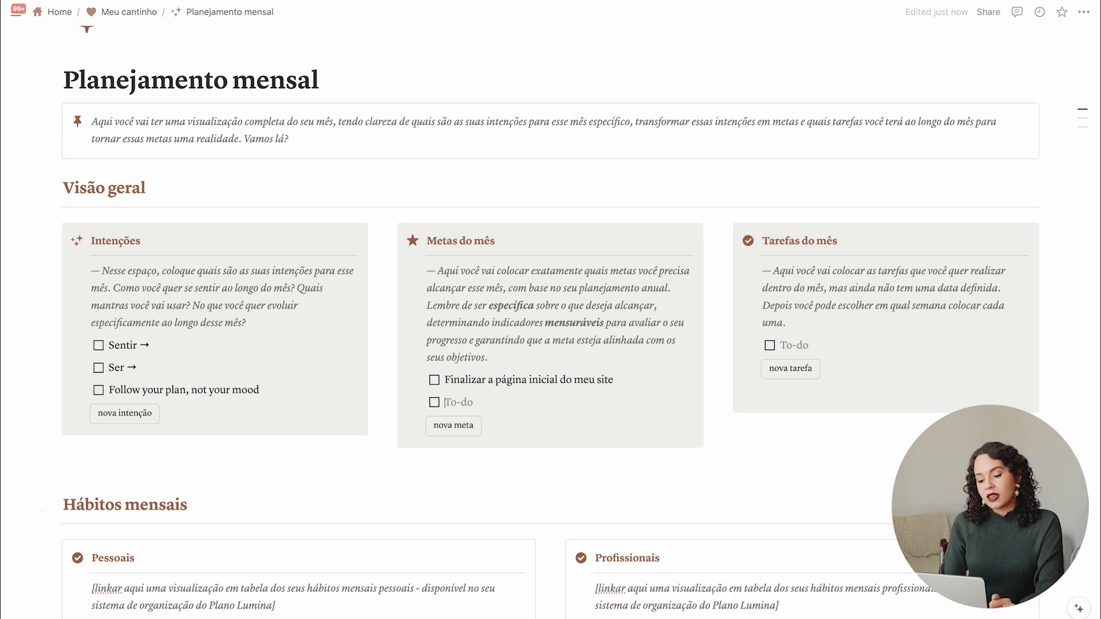
- Add "Postar 4 vídeos no youtube" as the second goal under Metas do mês
text(Postar 4 vid)
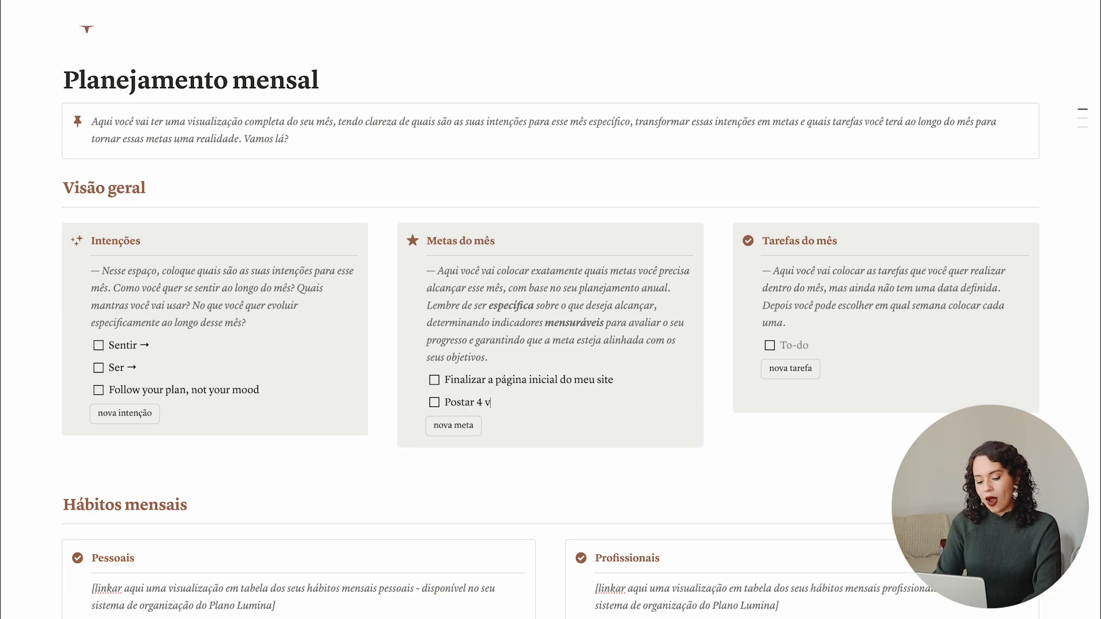
key(BackSpace)
key(BackSpace)
text(ídeos no)
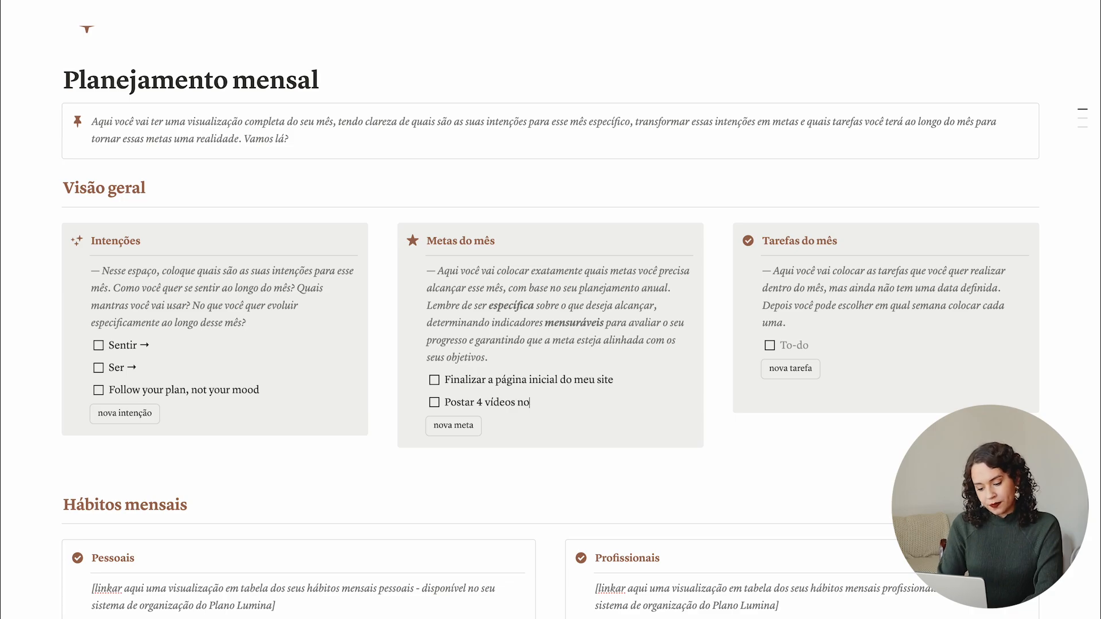
text( youtube)
key(Return)
- Enter "Finalizar o meu planejamento da viagem pro brasil" as the third goal of the month
text(Finaliza)
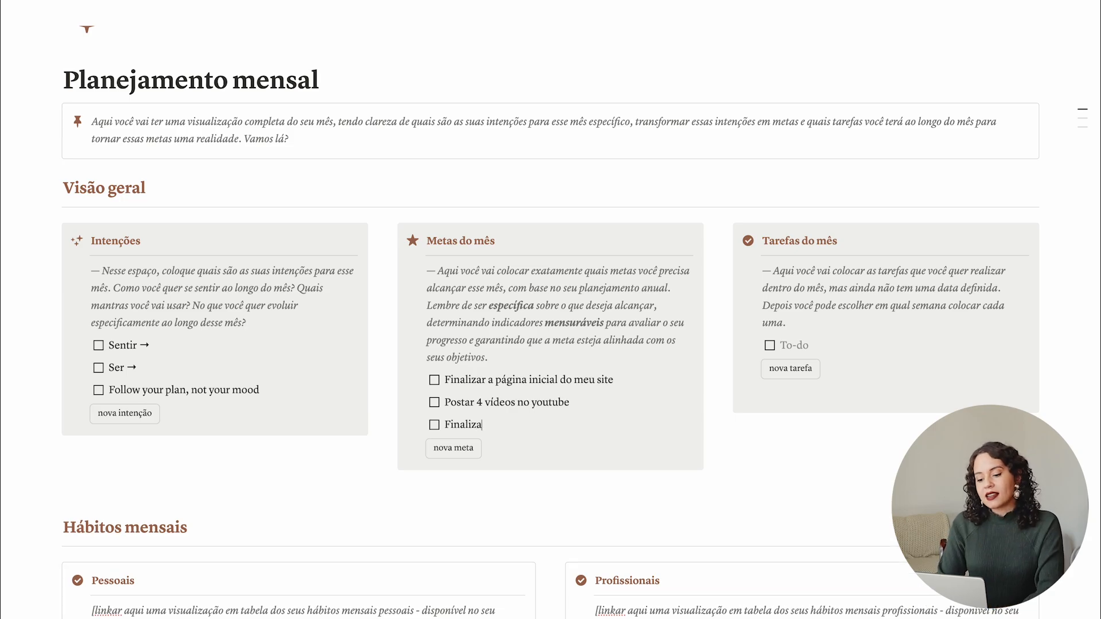
text(r o meu plane)
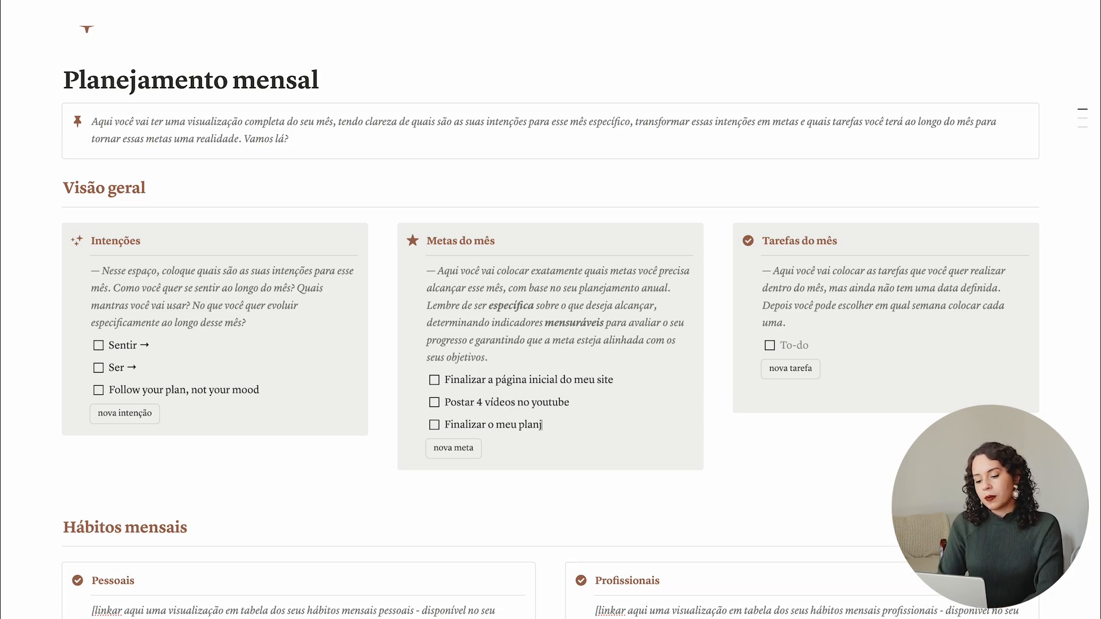
text(jamento da )
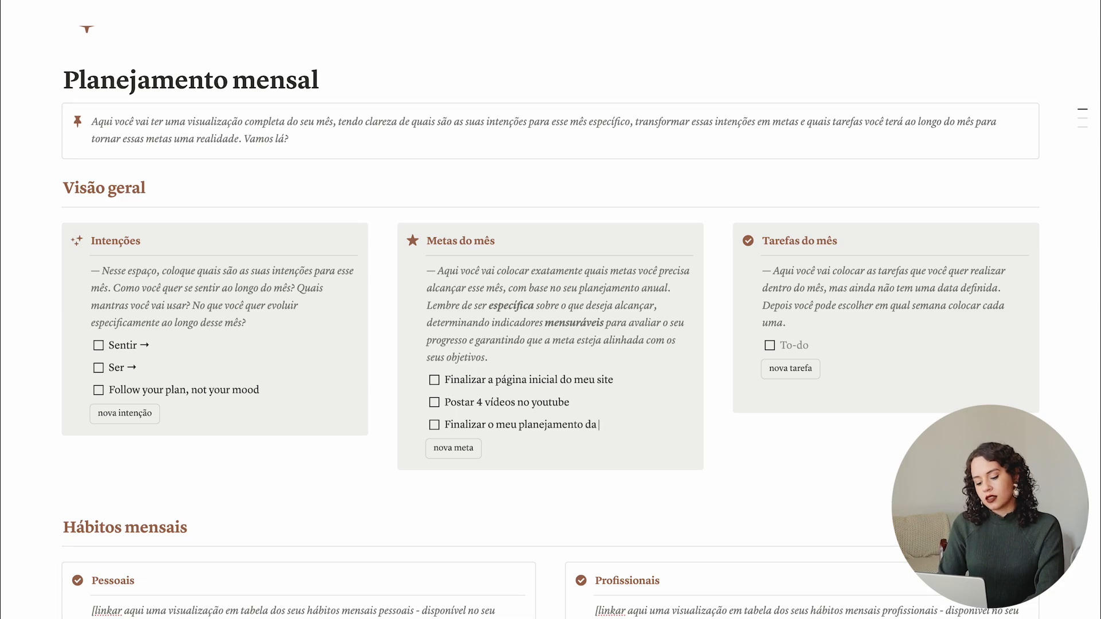
text(viagem pro brasil)
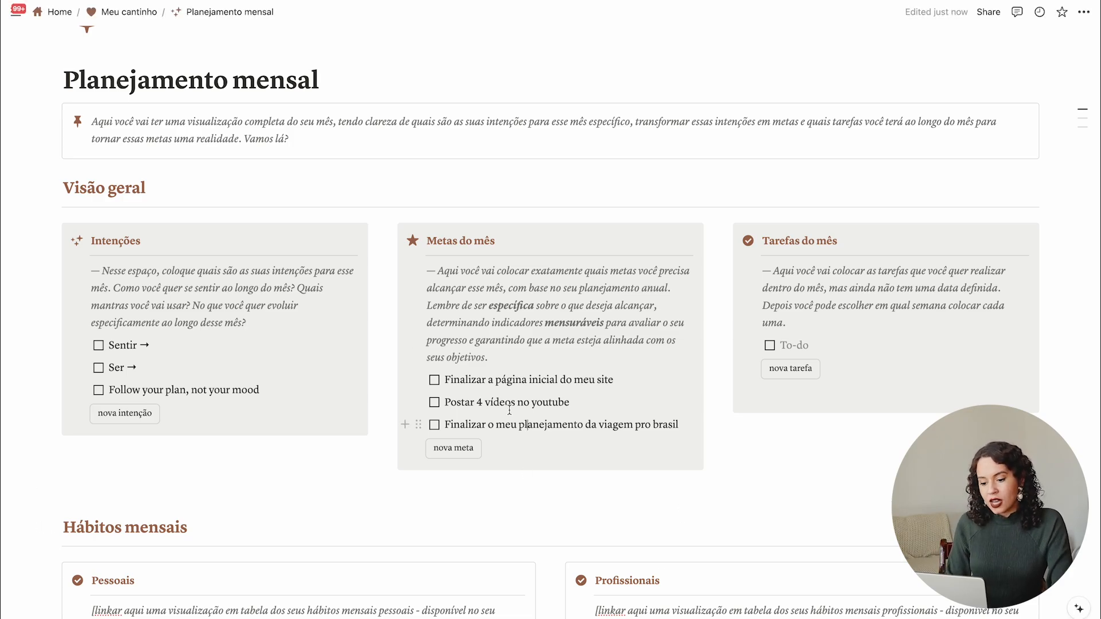
- Make the YouTube goal more specific by appending "→ 1 por semana" to it
triple_click(488, 386)
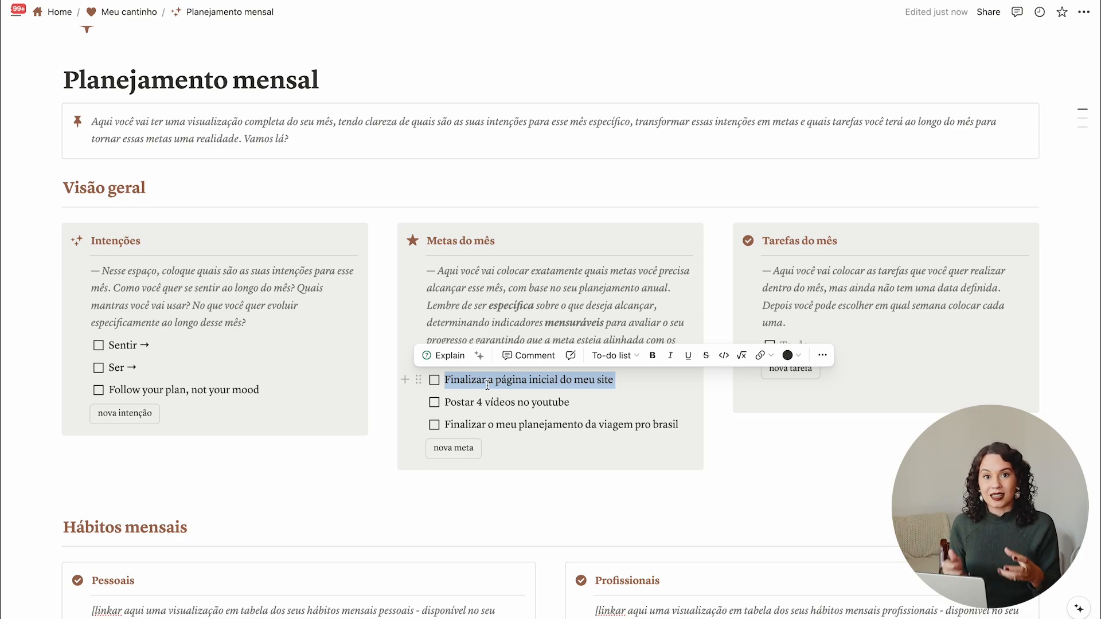
triple_click(525, 403)
triple_click(524, 403)
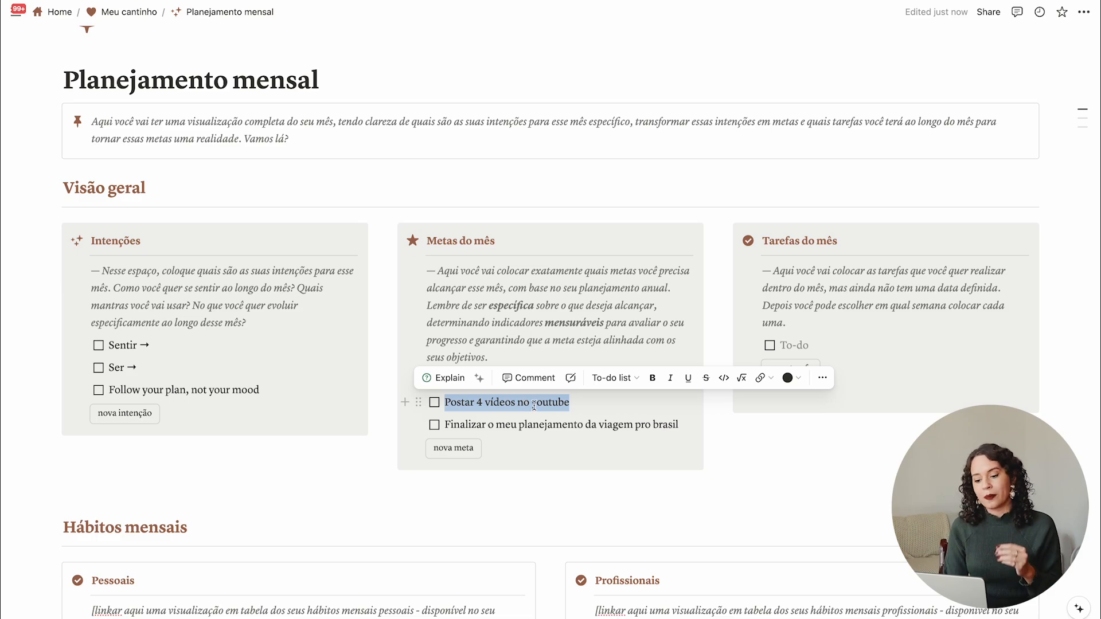
click(572, 402)
text(-> 2)
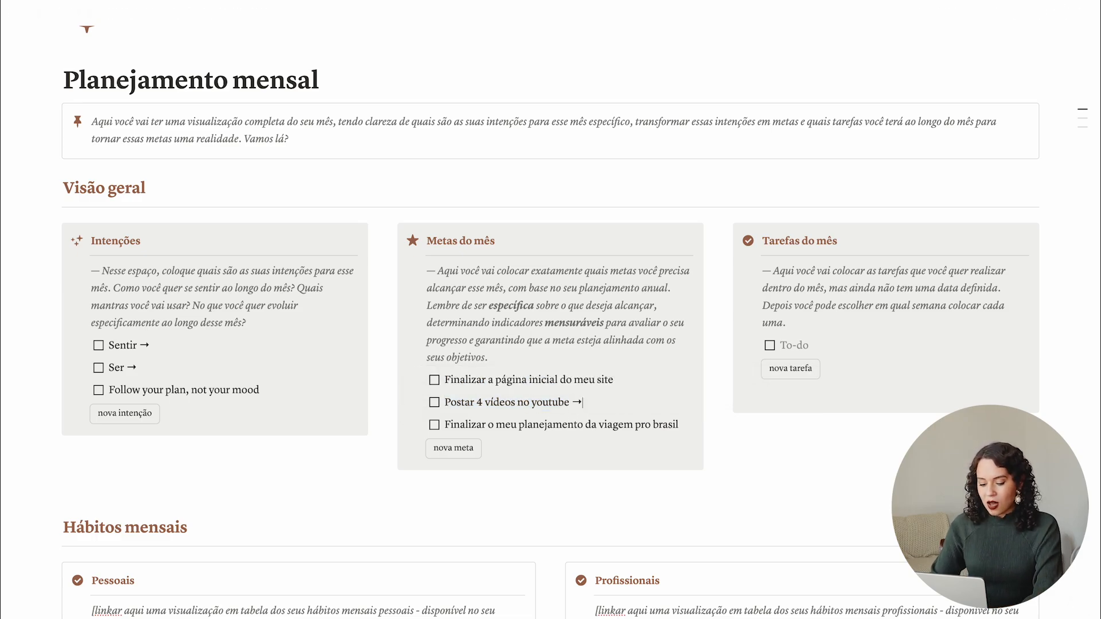
text( por semana)
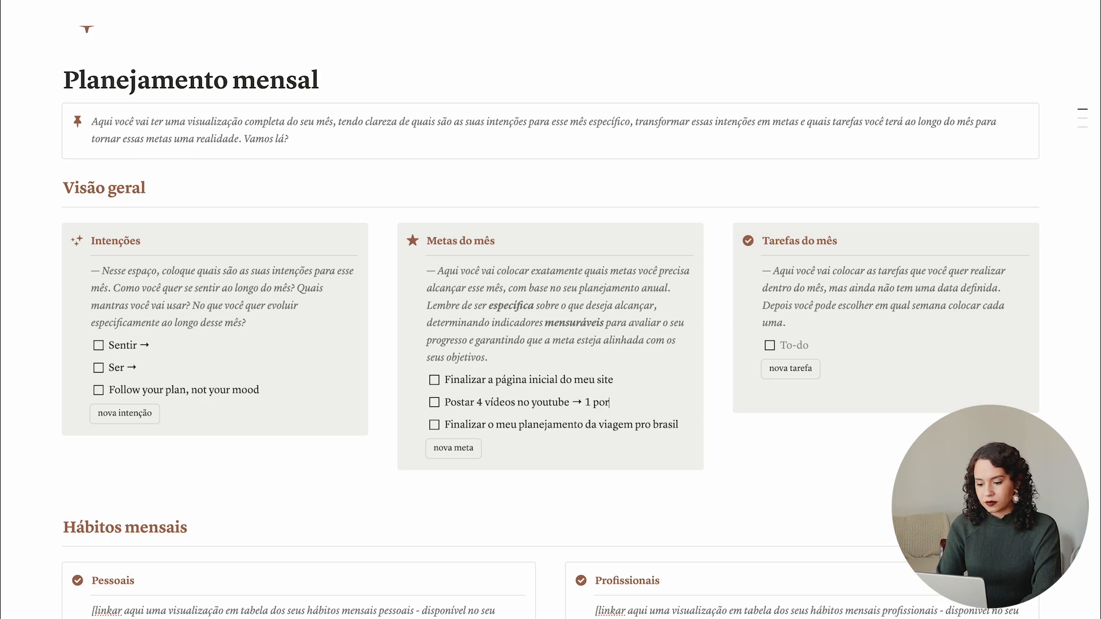
- Extend the Brazil trip goal with ": o que quero comprar, fazer, visitar e pessoas para encontrar"
double_click(646, 430)
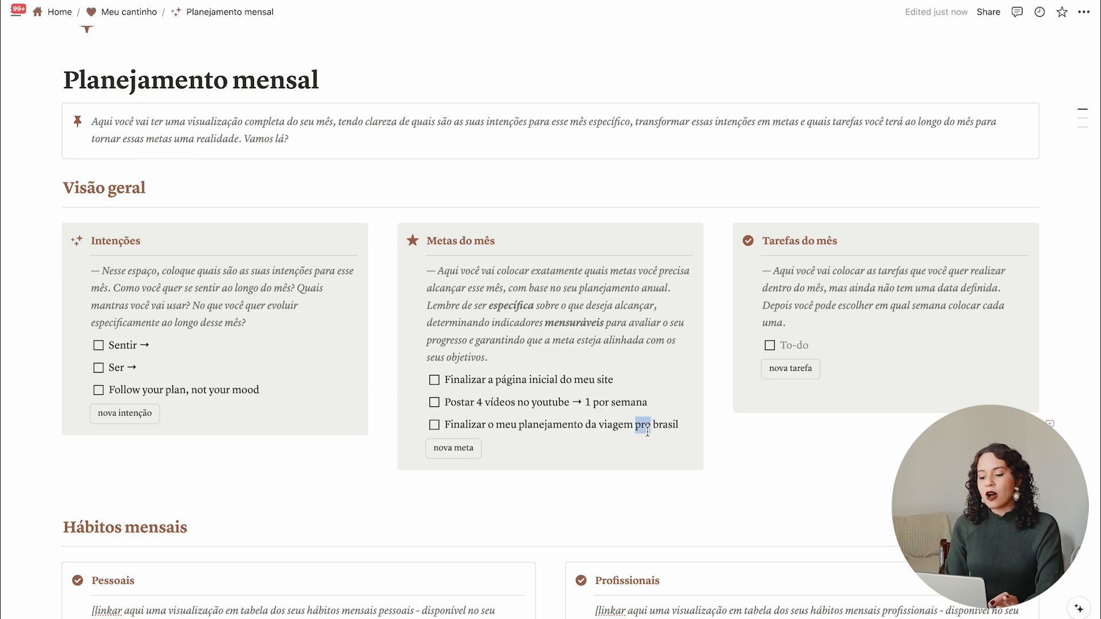
click(683, 426)
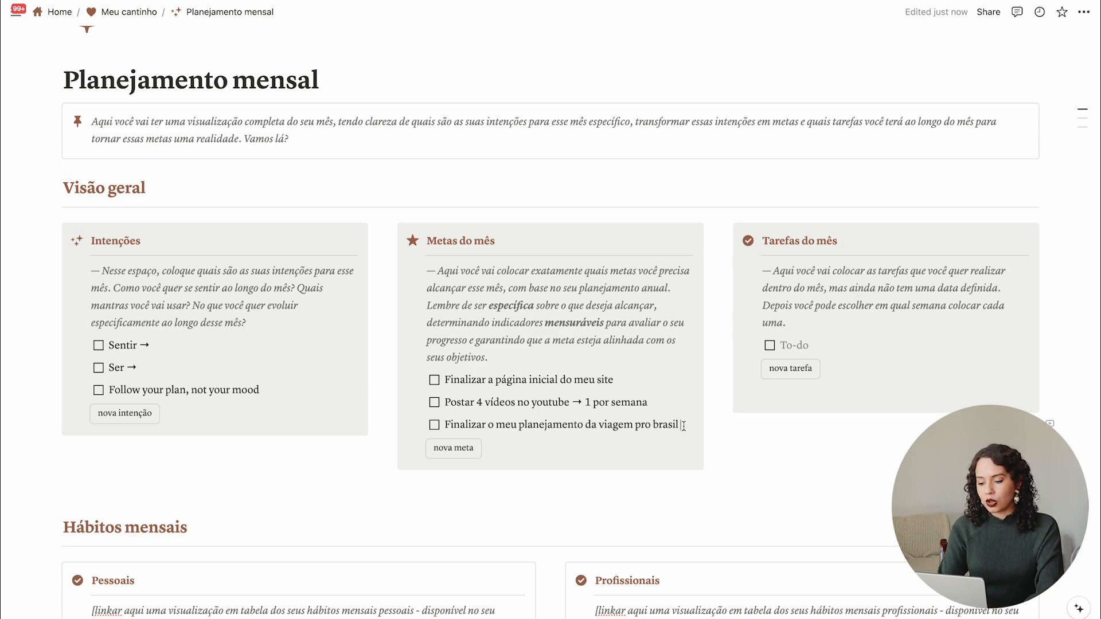
text(: o que quero comprar, fa)
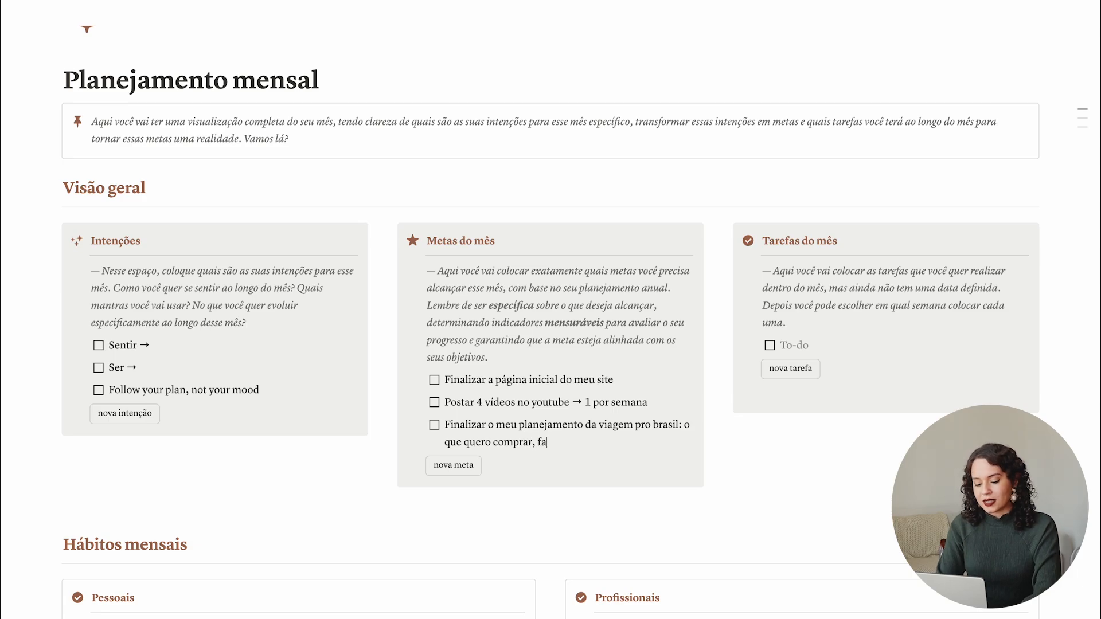
text(zer, visitar e pessoas para )
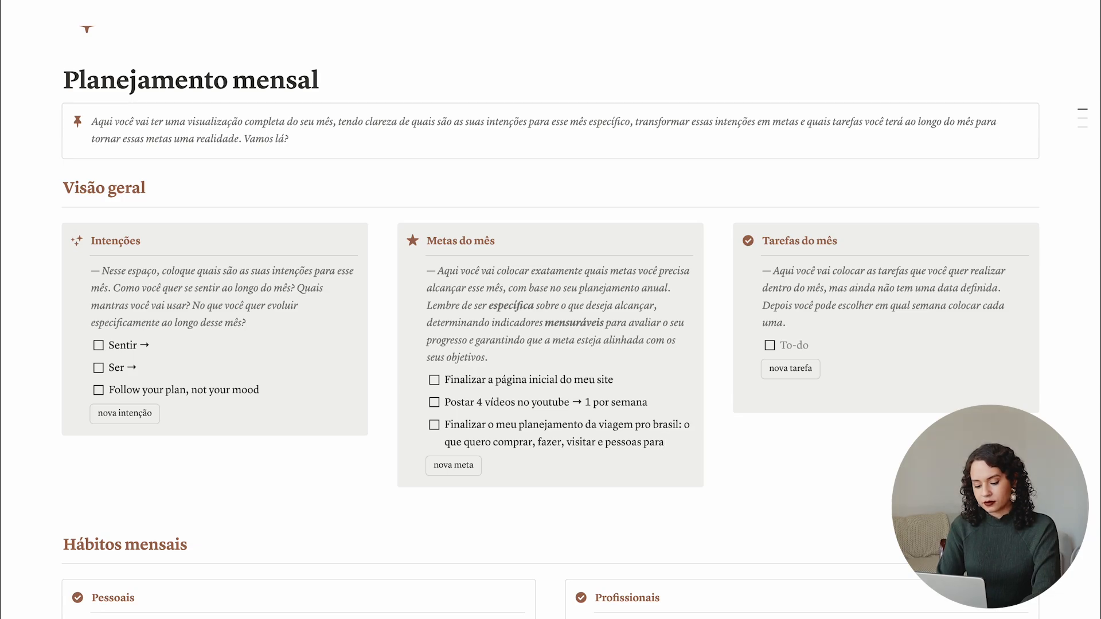
text(encontrar)
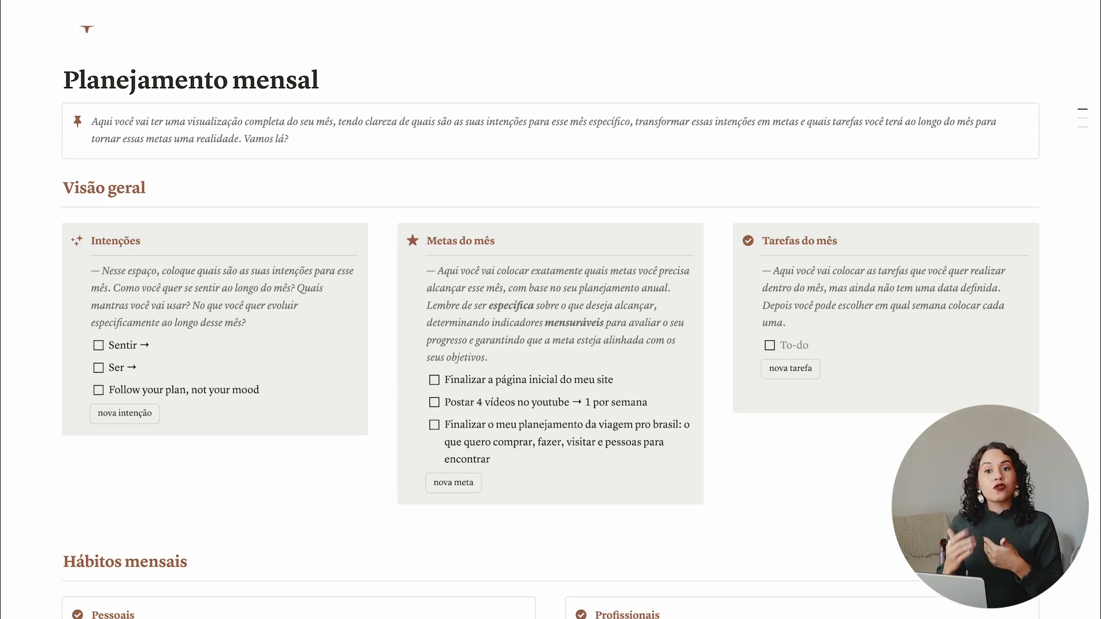
- Add a fourth goal, "Retomar ao estudo do alemão", at the end of Metas do mês
key(Return)
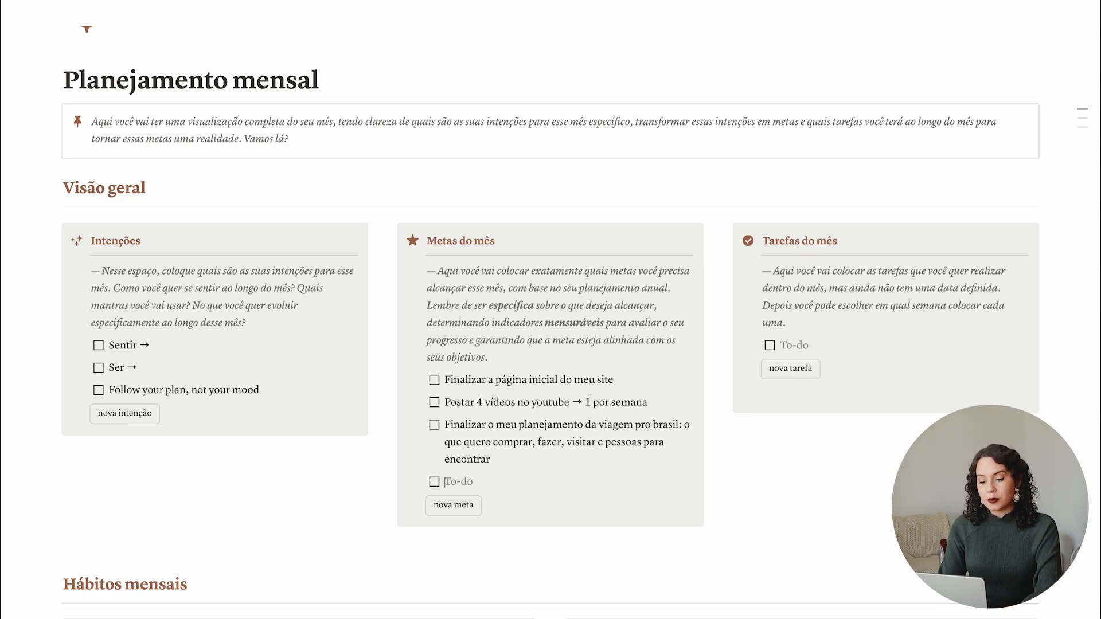
text(Retomar ao est)
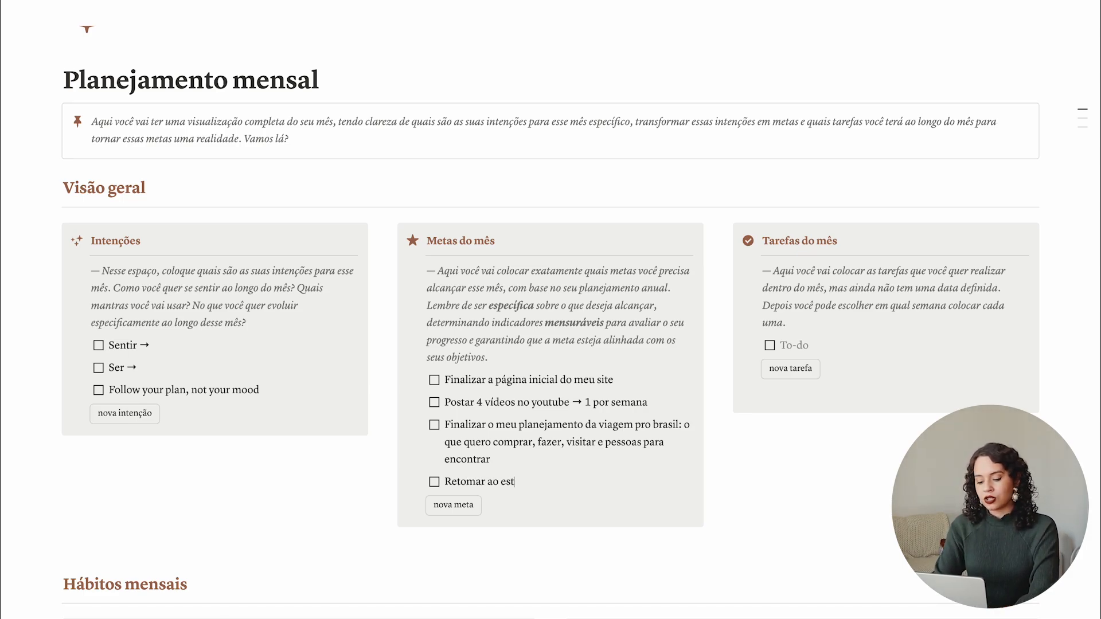
text(udo do al)
text(ema)
text(6o)
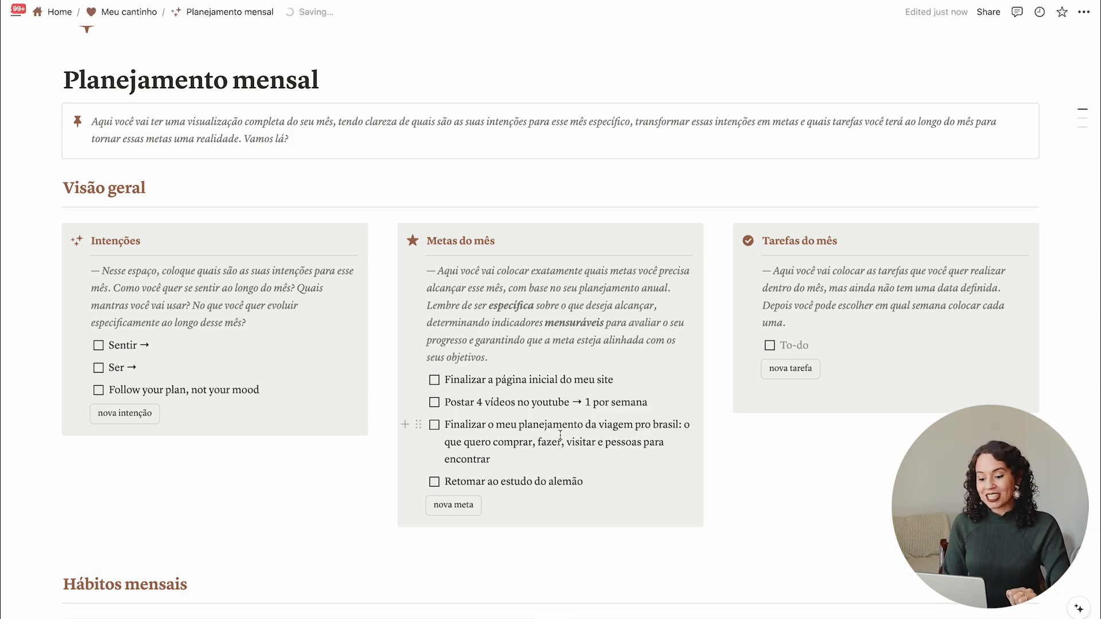
drag(585, 482, 443, 374)
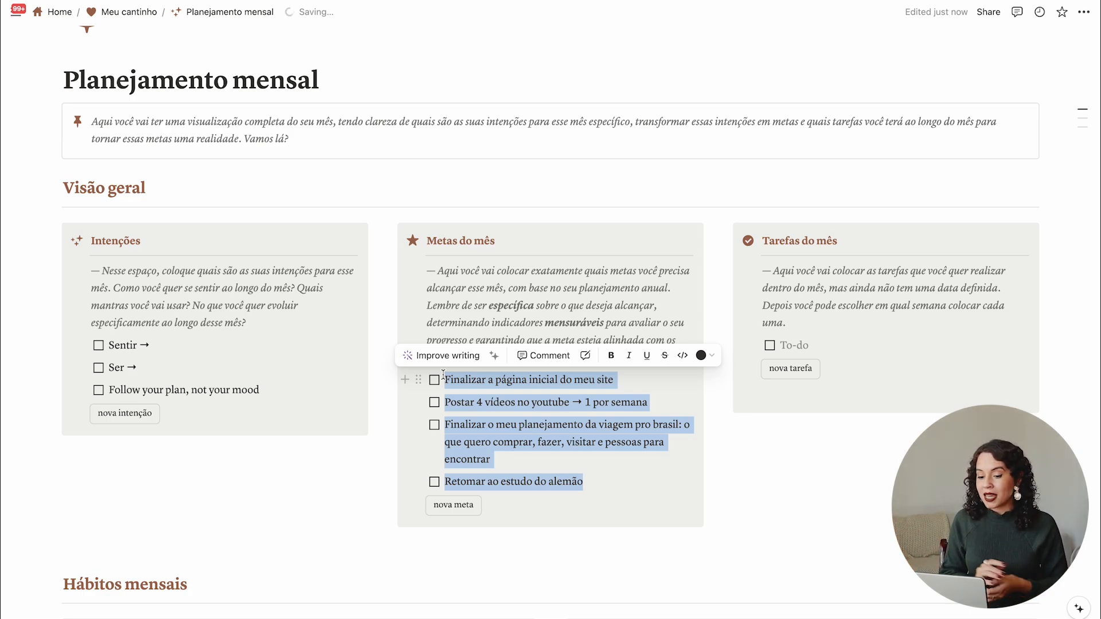
click(581, 486)
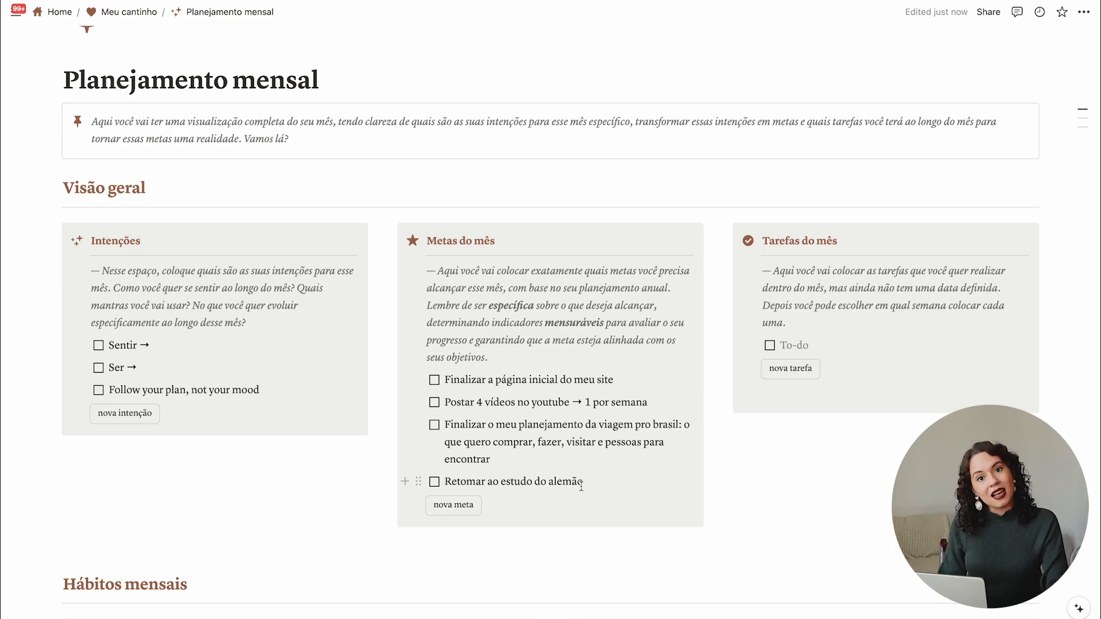
scroll(615, 486, down, 2)
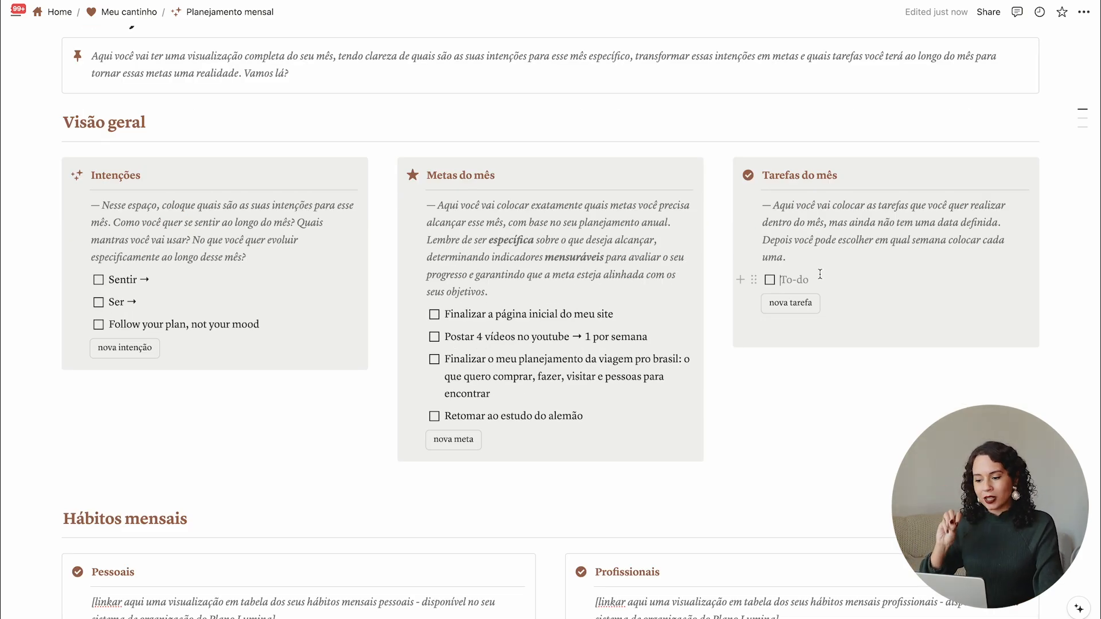
click(819, 274)
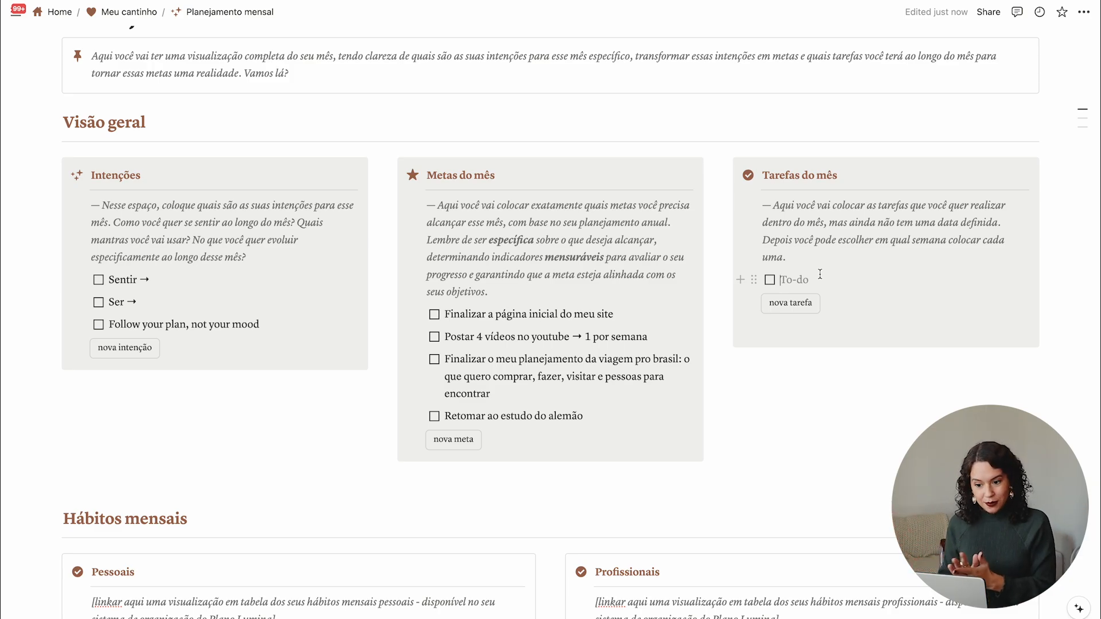
drag(595, 416, 449, 314)
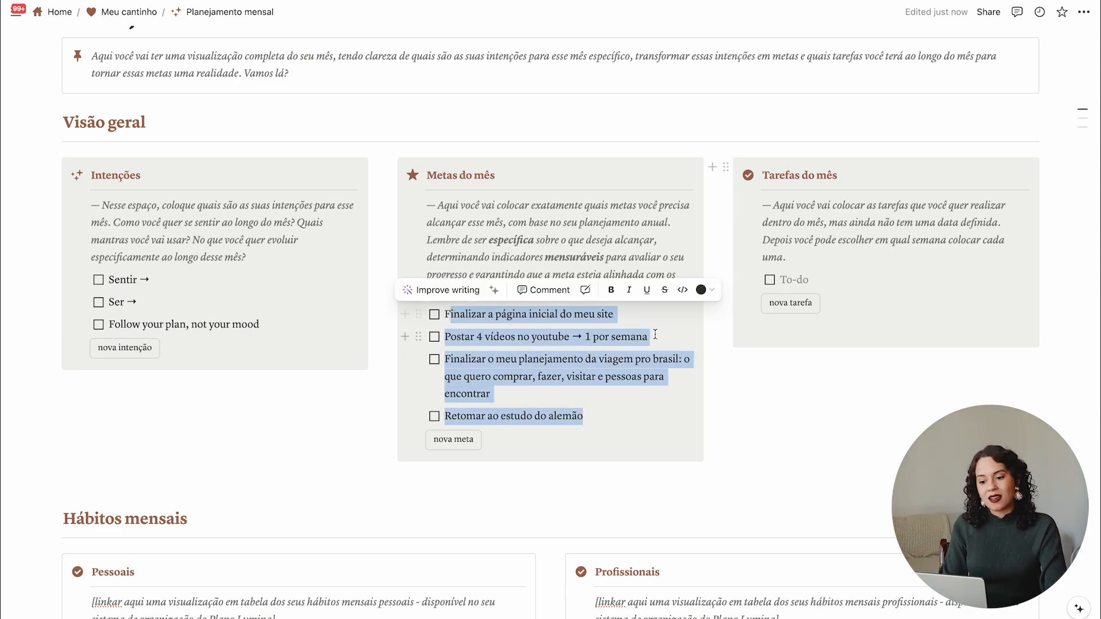
- Under Tarefas do mês, enter "Revisar a página do meu site e mandar alterações para" plus the recipient's name, and add an empty task below
click(805, 279)
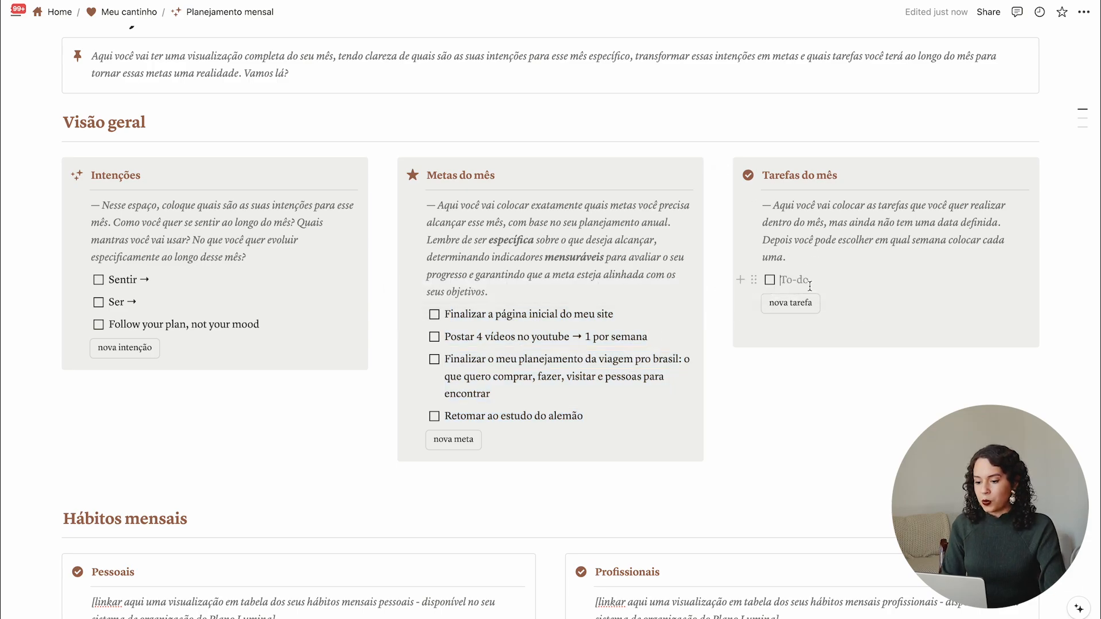
text(Revisar a)
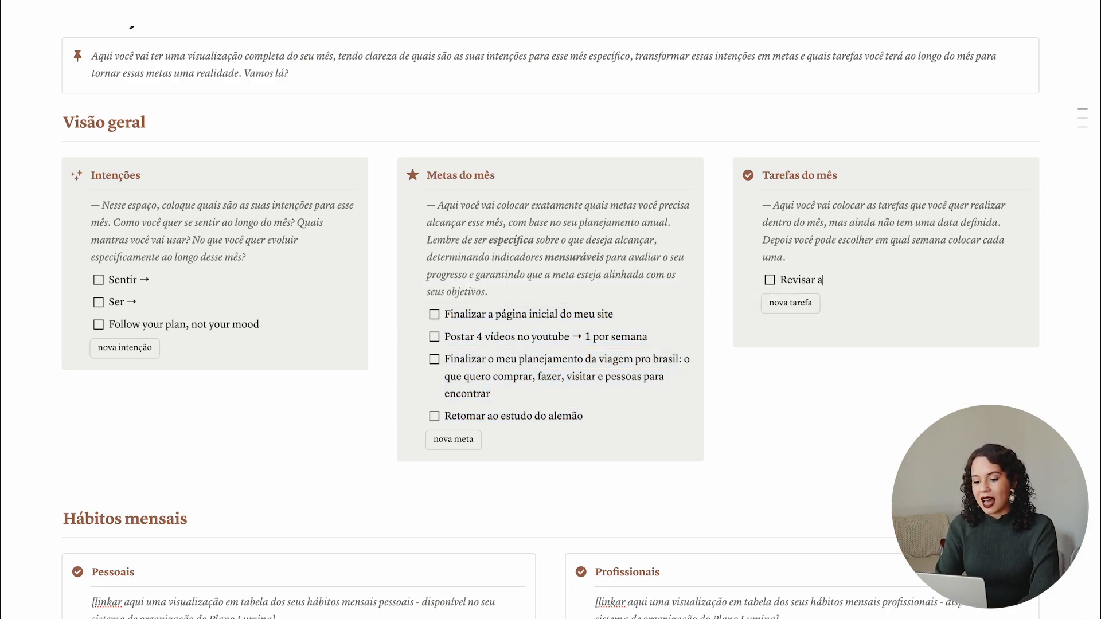
text( págin)
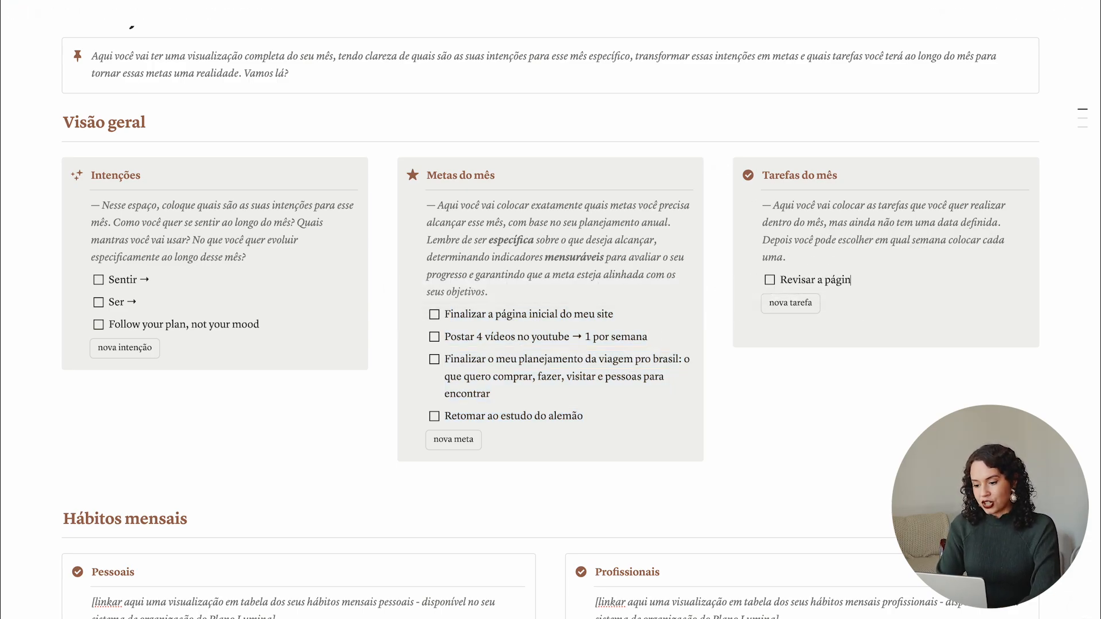
text(a do meu site)
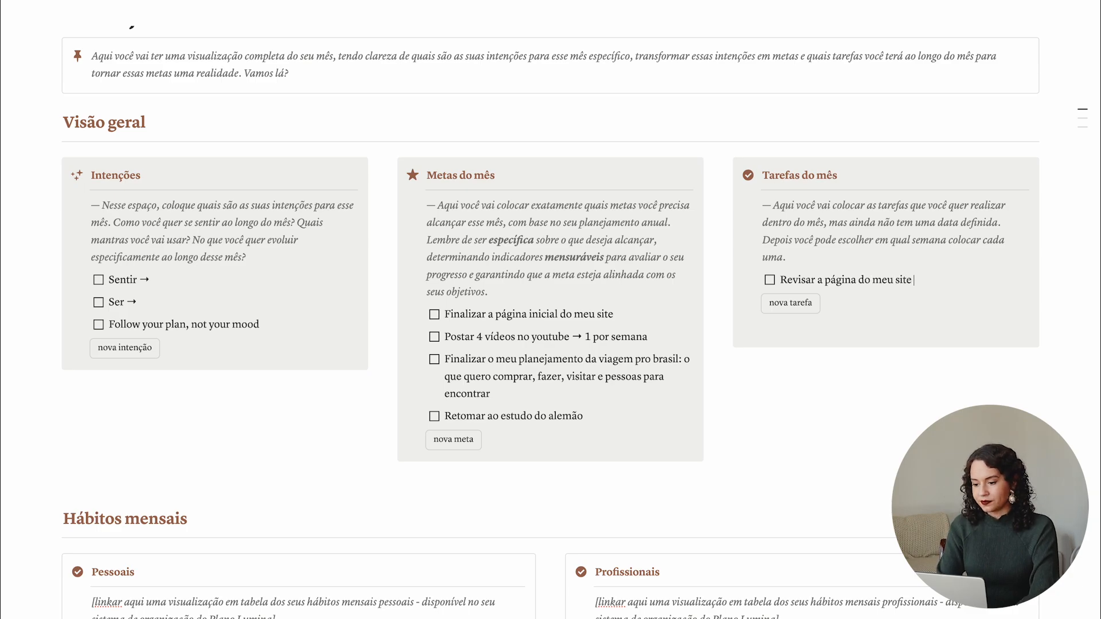
text( e mandar a)
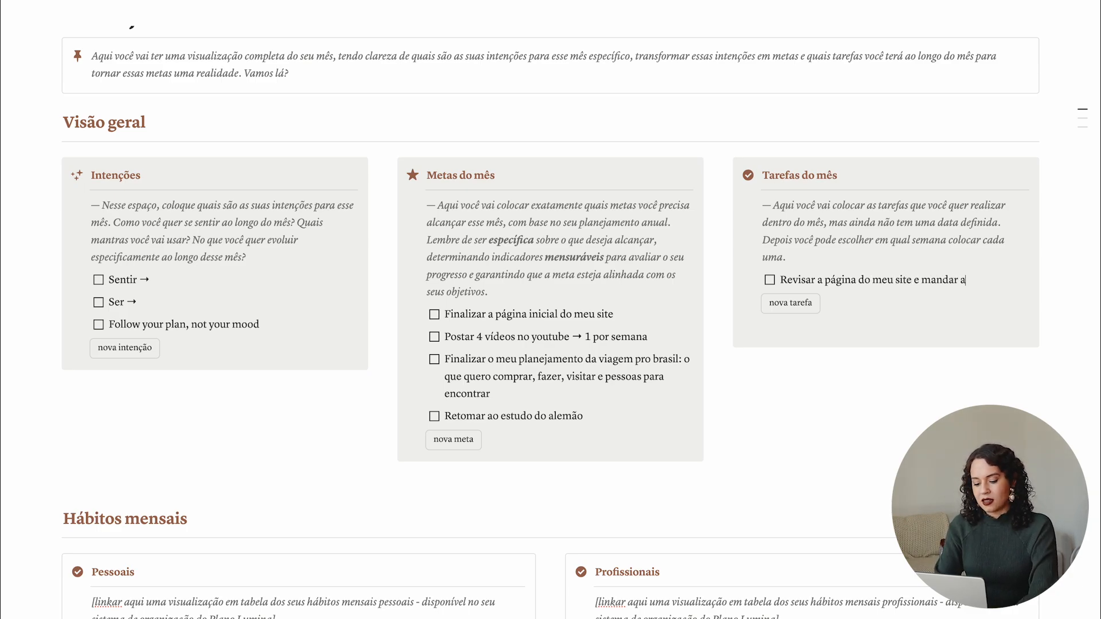
text(lterações par)
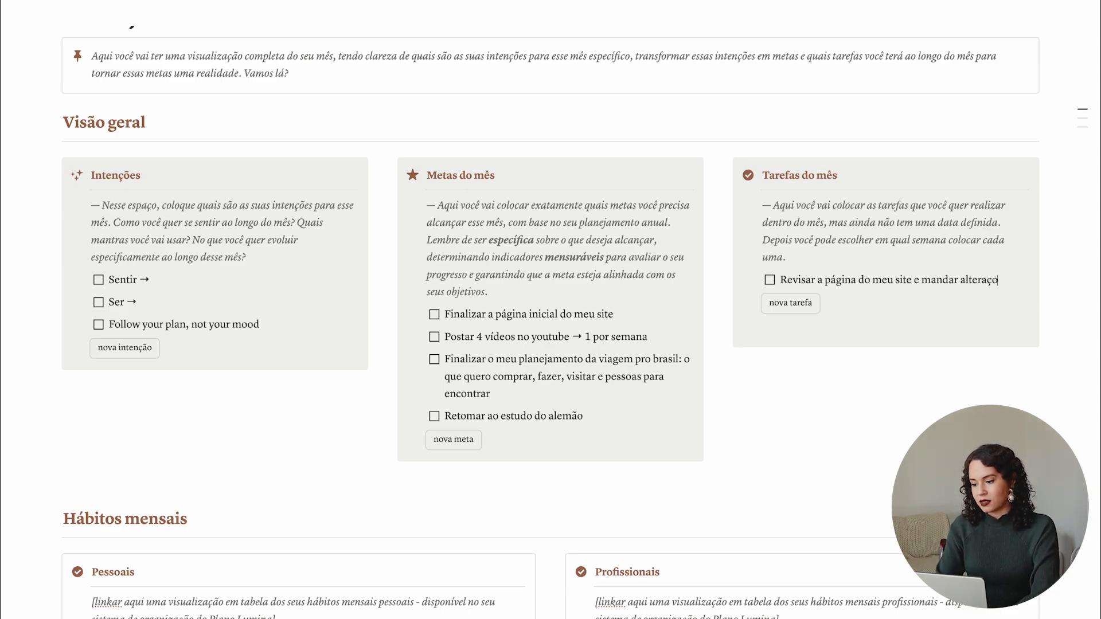
text(a cindia)
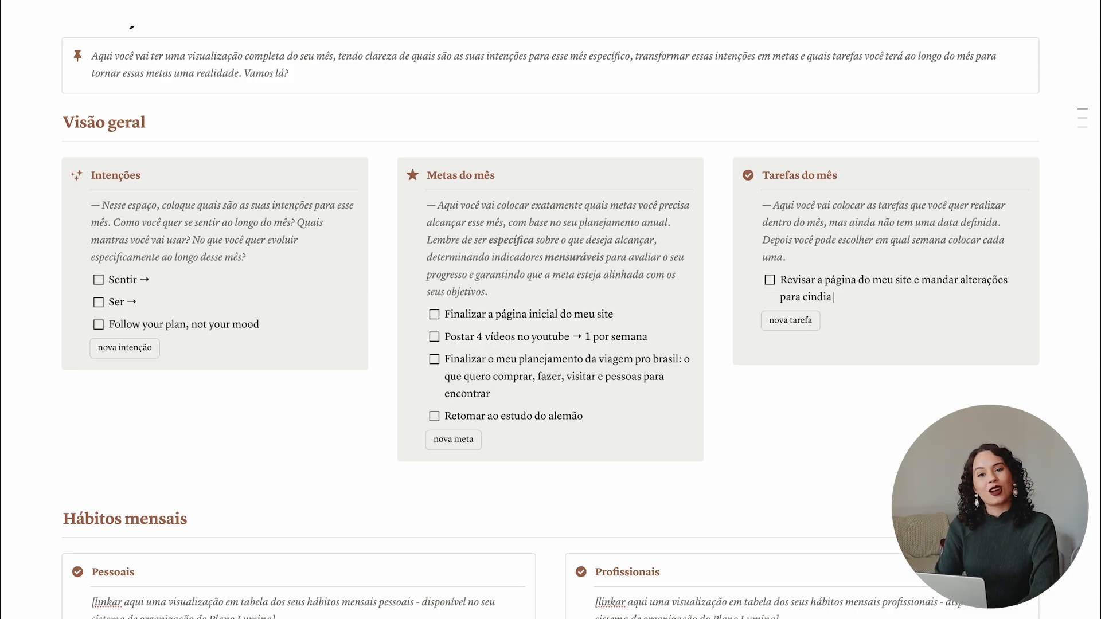
key(Return)
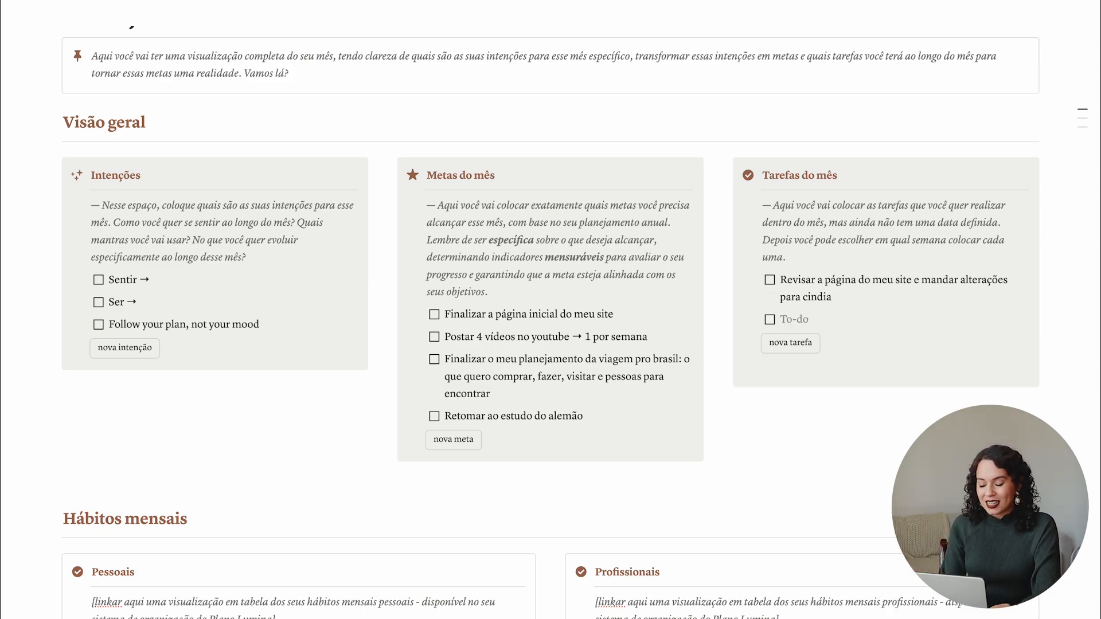
triple_click(542, 314)
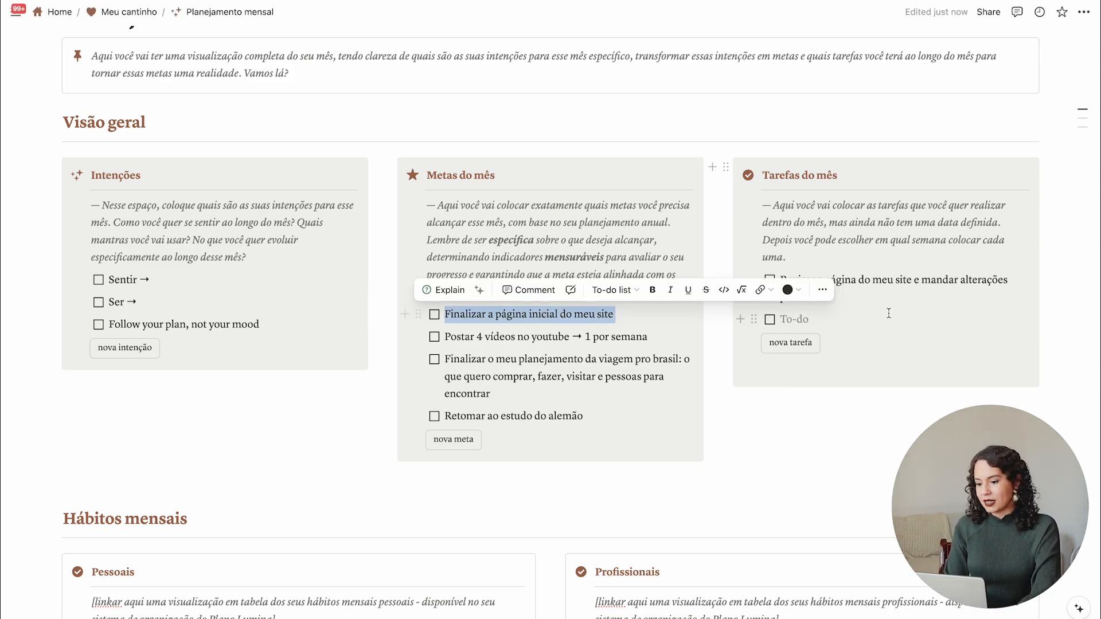
triple_click(577, 313)
click(584, 337)
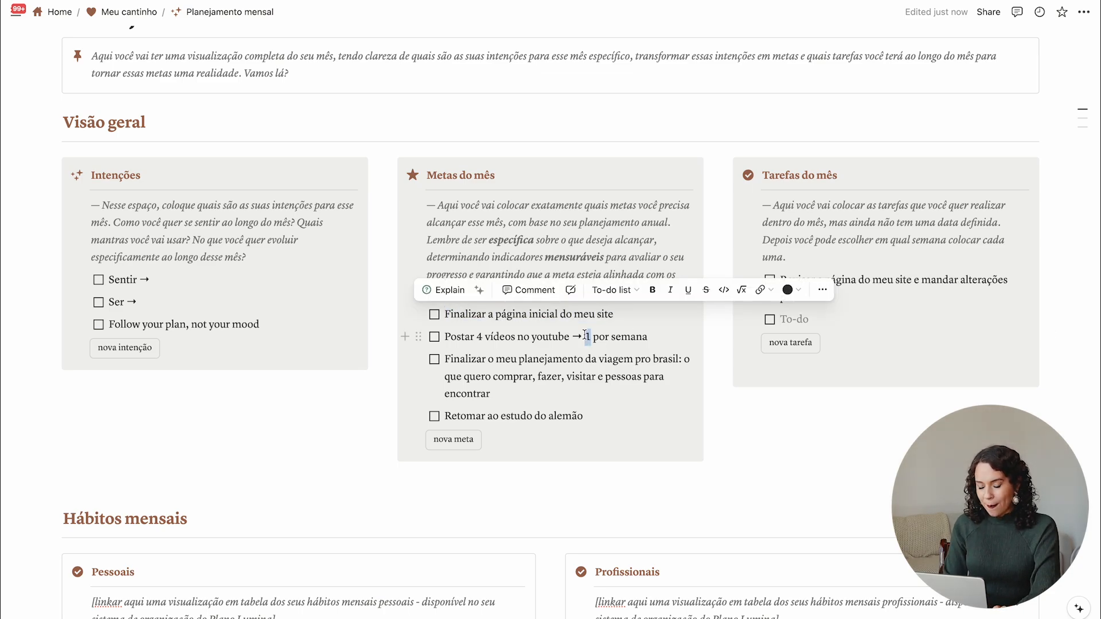
triple_click(585, 337)
- Enter "criar um planejamento de edição dos vídeos com a" plus the collaborator's name as the second task under Tarefas do mês
click(897, 338)
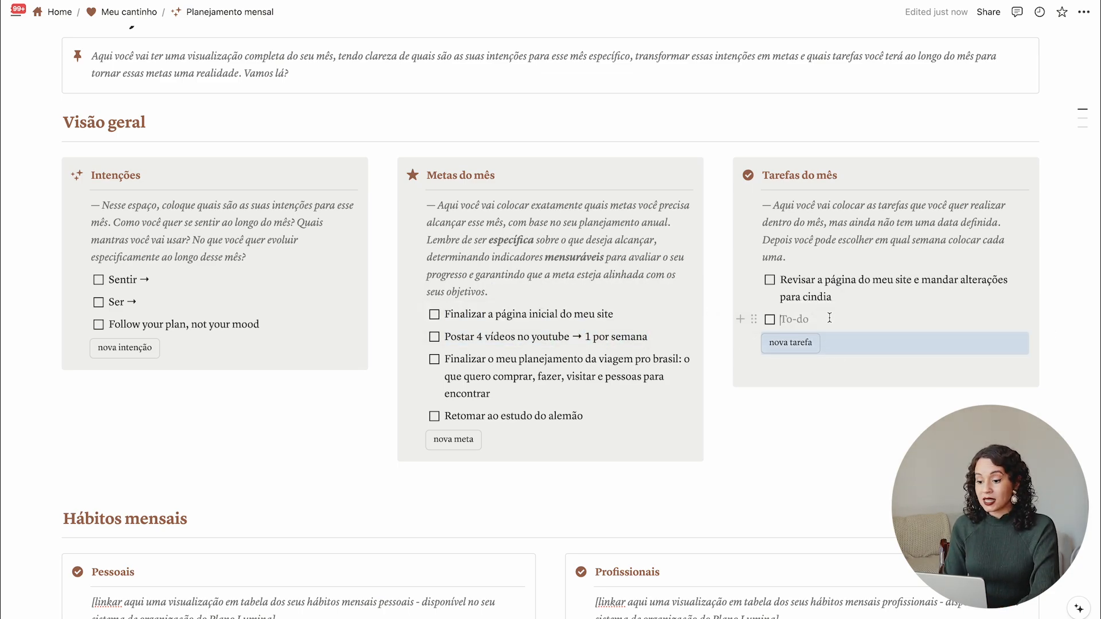
text(criar um)
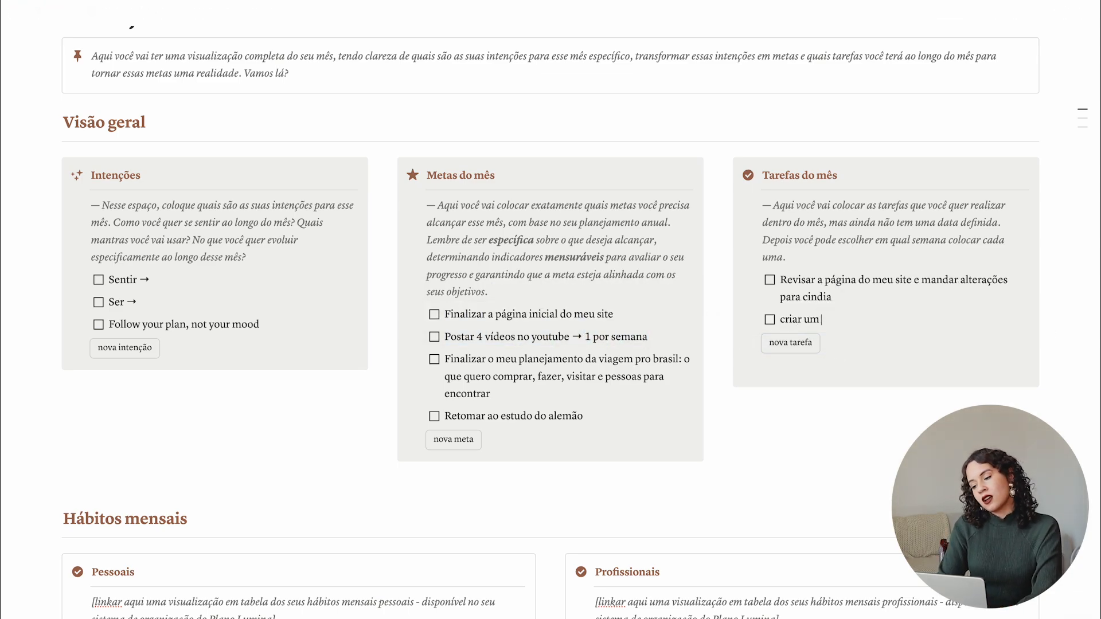
text( cronograma)
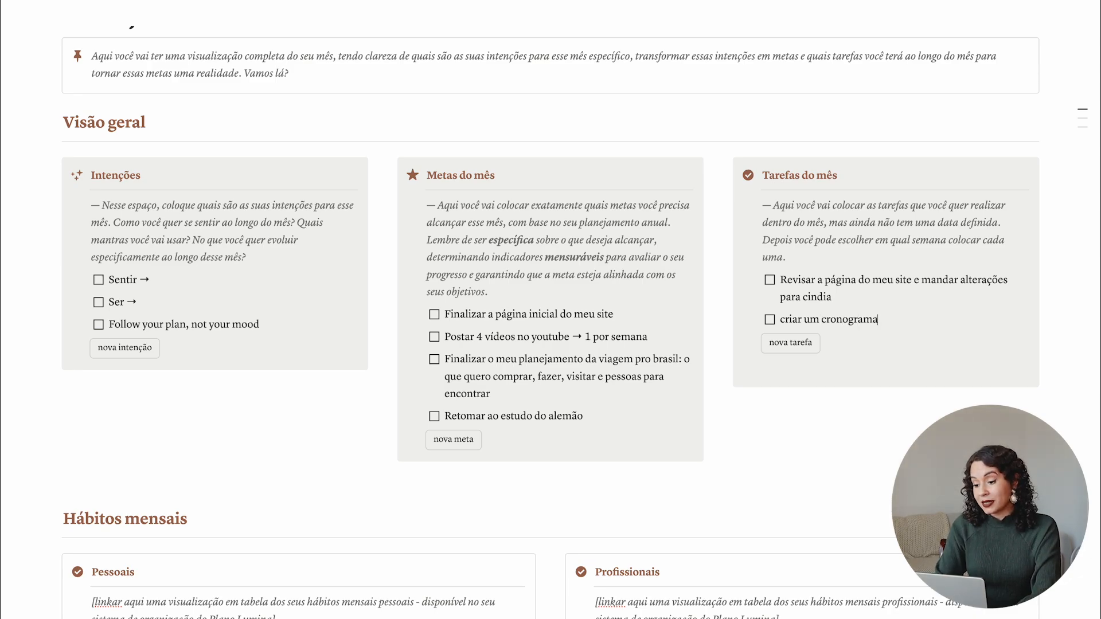
text( de)
drag(821, 319, 921, 325)
text(planejamen)
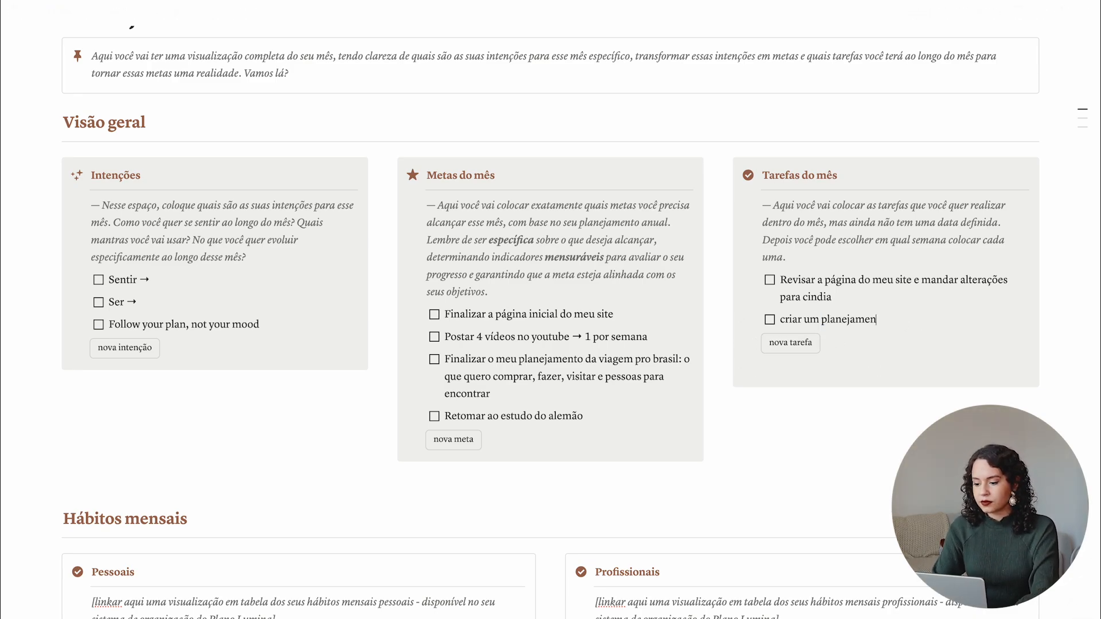
text(to de edic)
text(ça)
key(BackSpace)
text(ão)
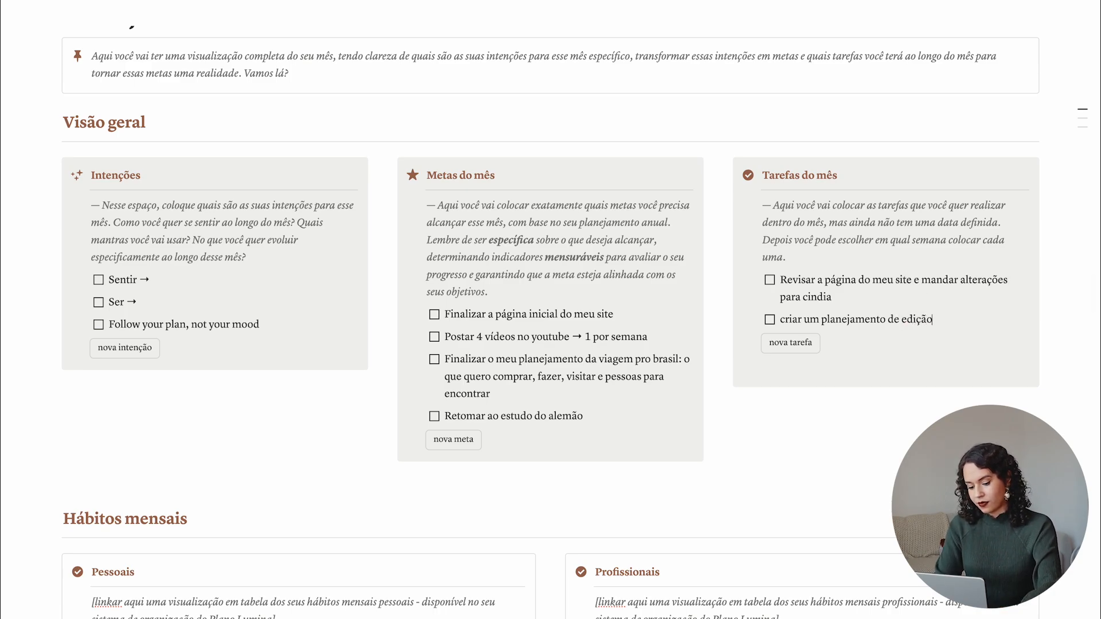
text( dos videos com a)
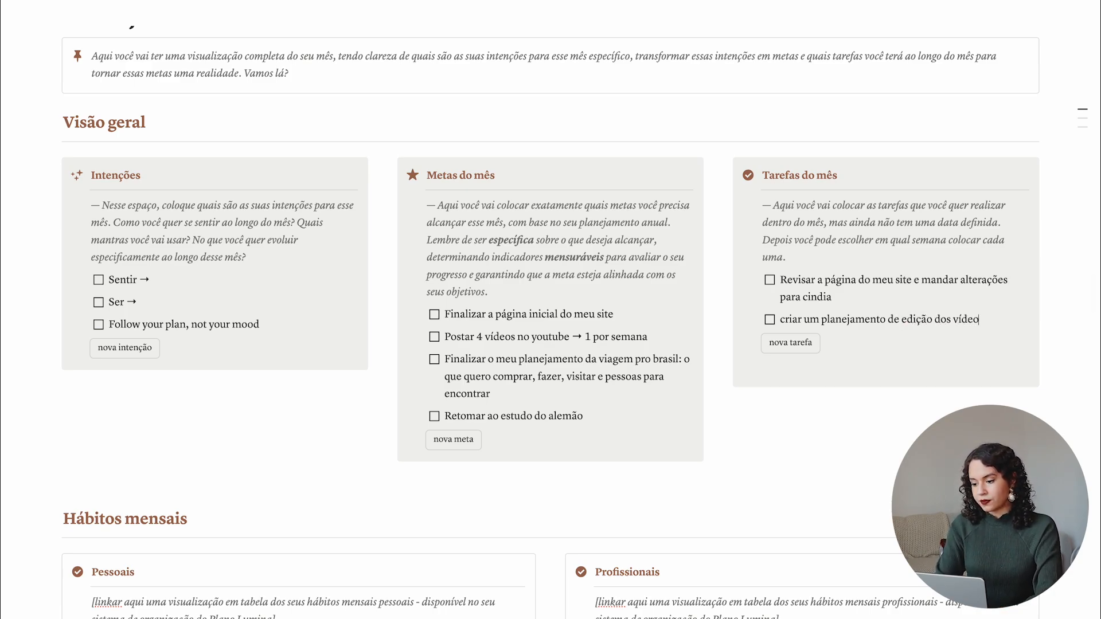
text(Ana)
- Add the task "Revisar vídeo de como criar conteúdo quando você se sente travada", followed by an empty task
key(Return)
text(Revisar vídeo)
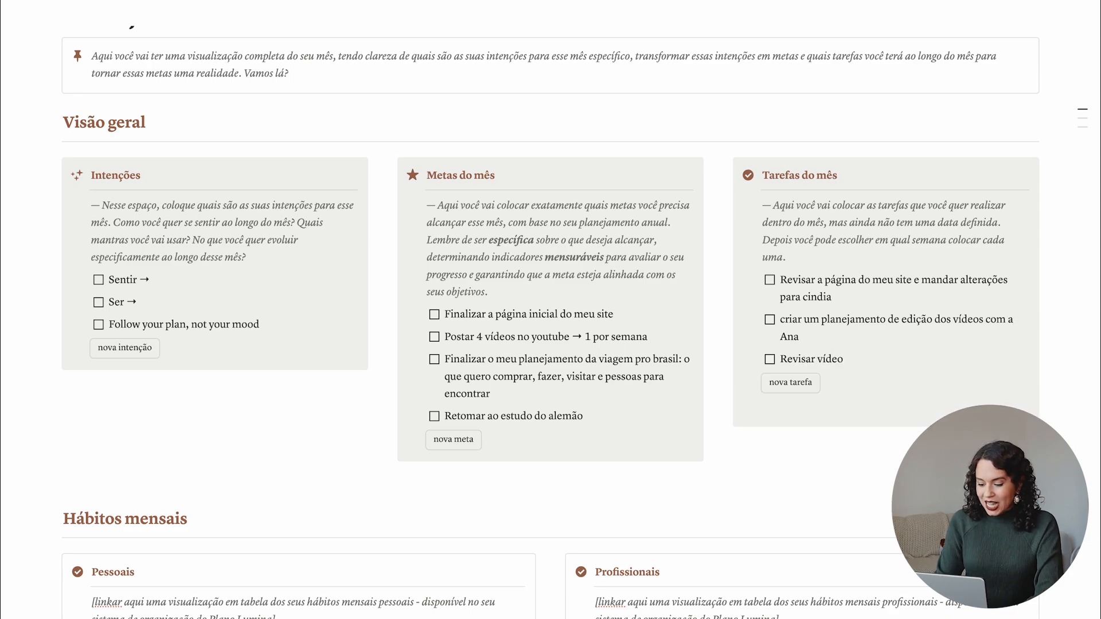
text( de como criar conteúdo quando voce2 se sente travada)
key(Return)
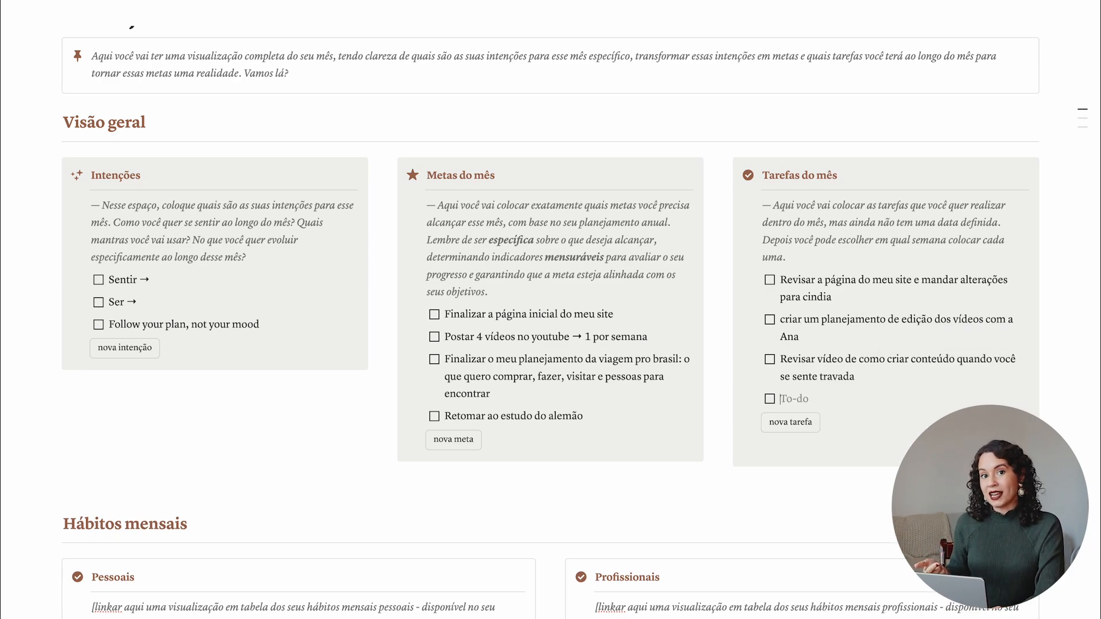
- Enter "Enviar arquivos do vídeo 2 do youtube" as the fourth task of the month
text(Enviar arquivos do vi2)
key(BackSpace)
key(BackSpace)
text(ídeo 2 do)
text( canal)
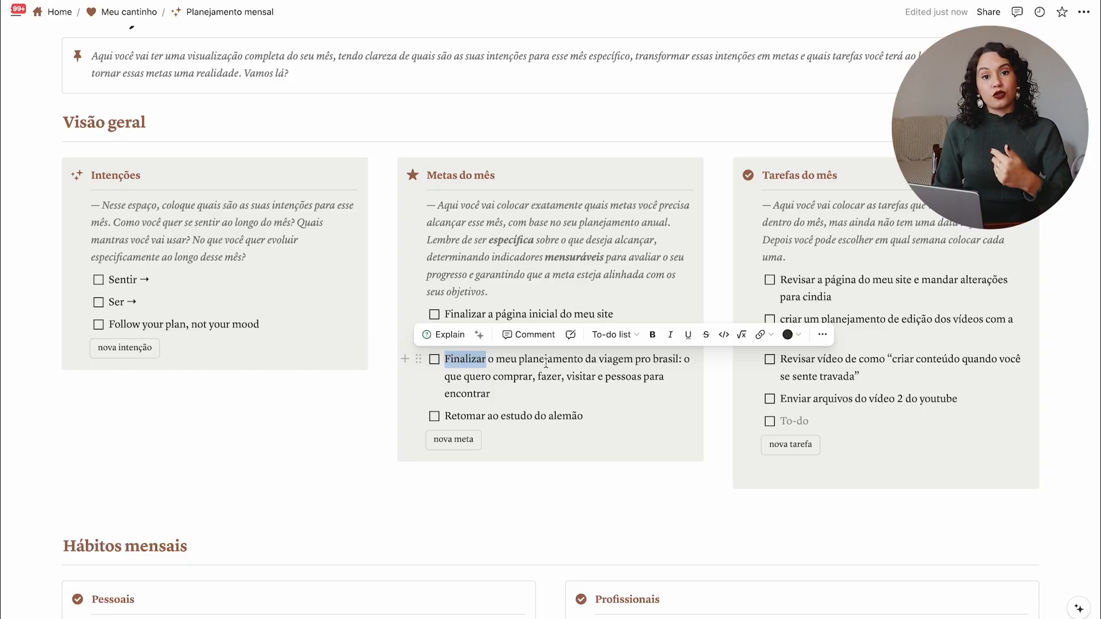
double_click(551, 375)
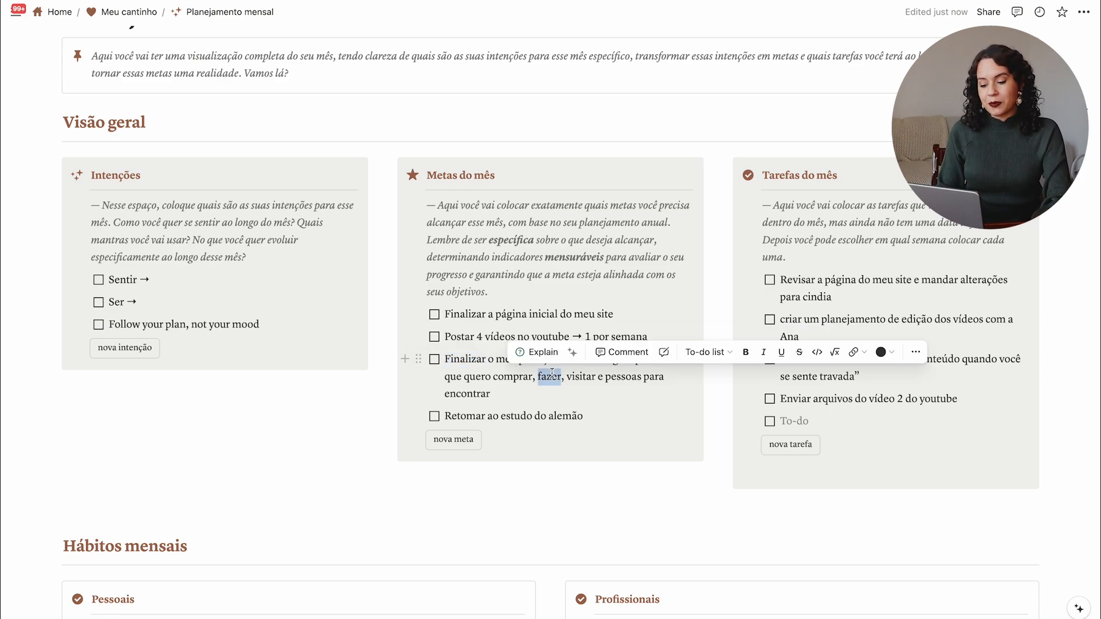
click(872, 401)
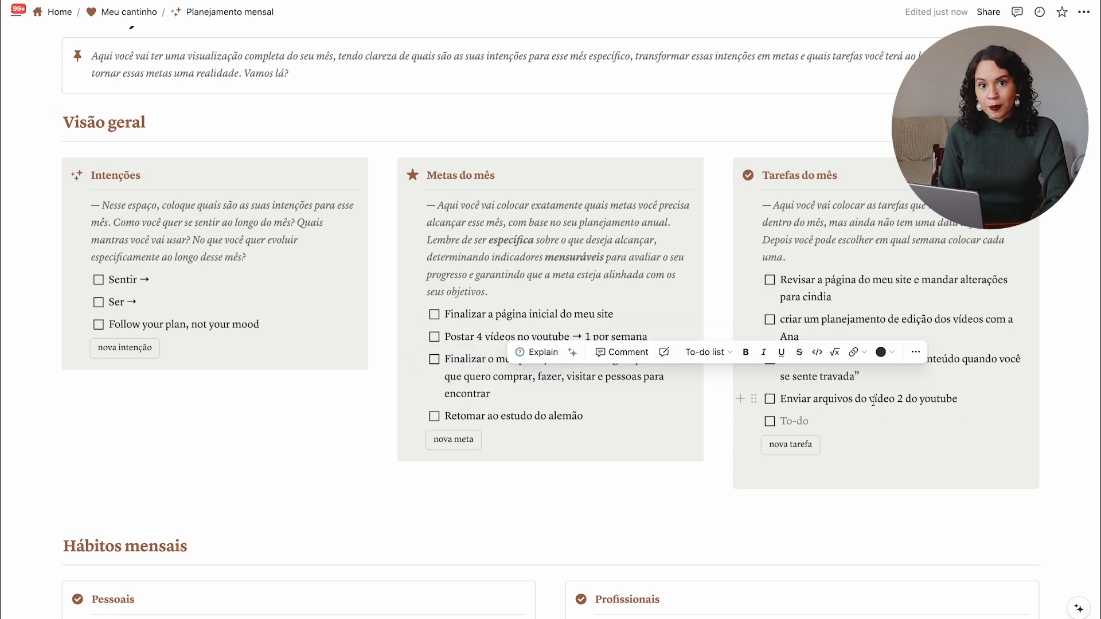
click(868, 410)
- Enter "Alinhar a parceria com fotógrafa de paris → próximos passos" in the empty task at the end of Tarefas do mês
click(814, 414)
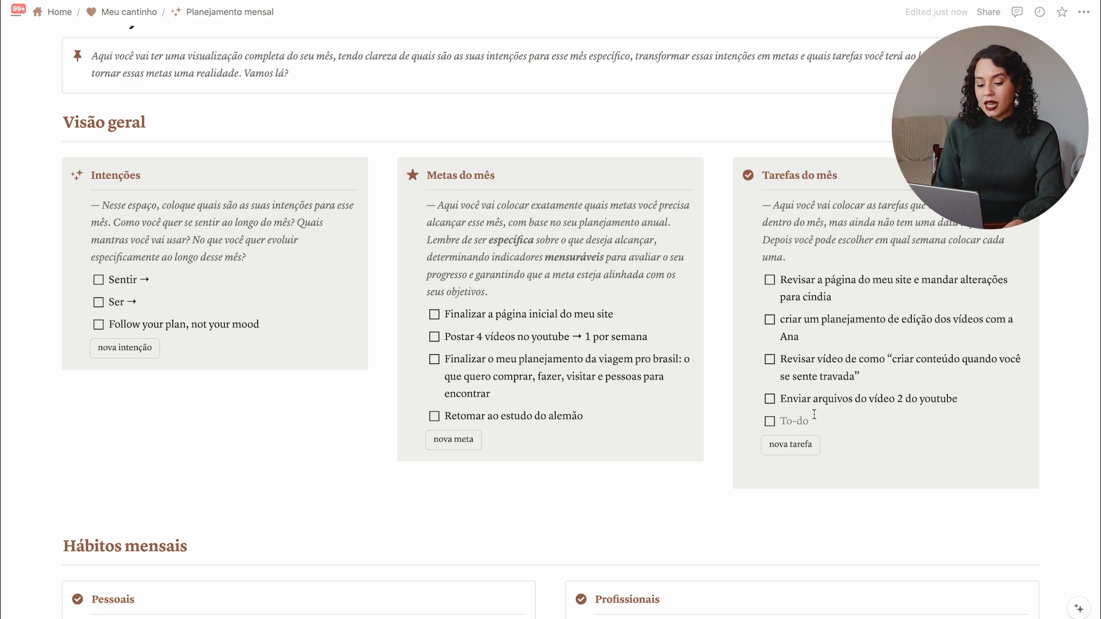
text(Alinhar a parc)
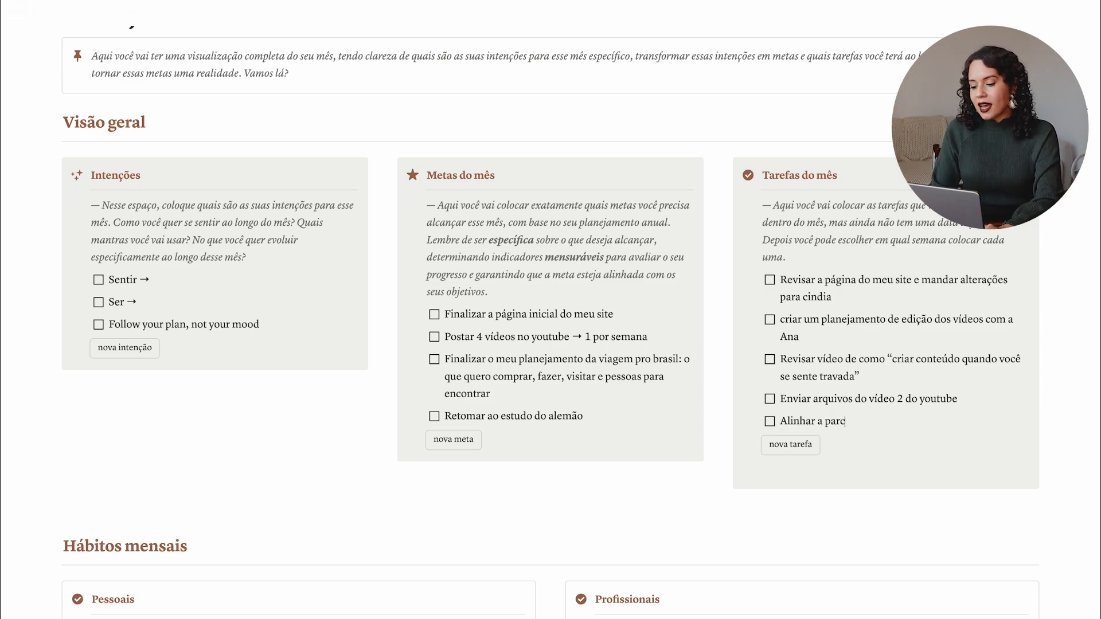
text(eria com foto)
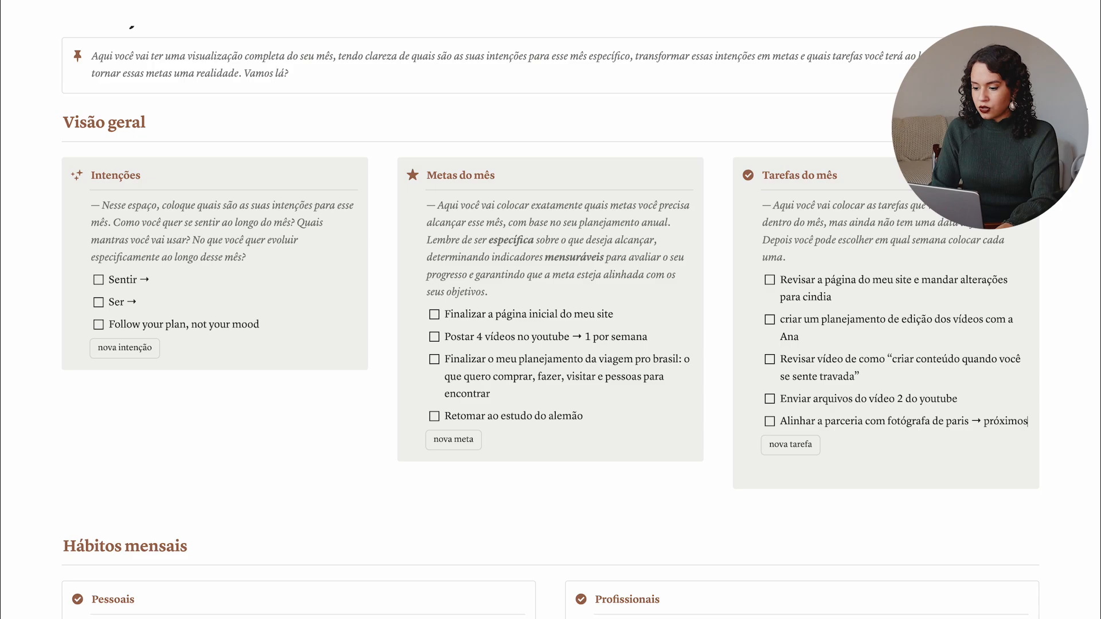
text(passos)
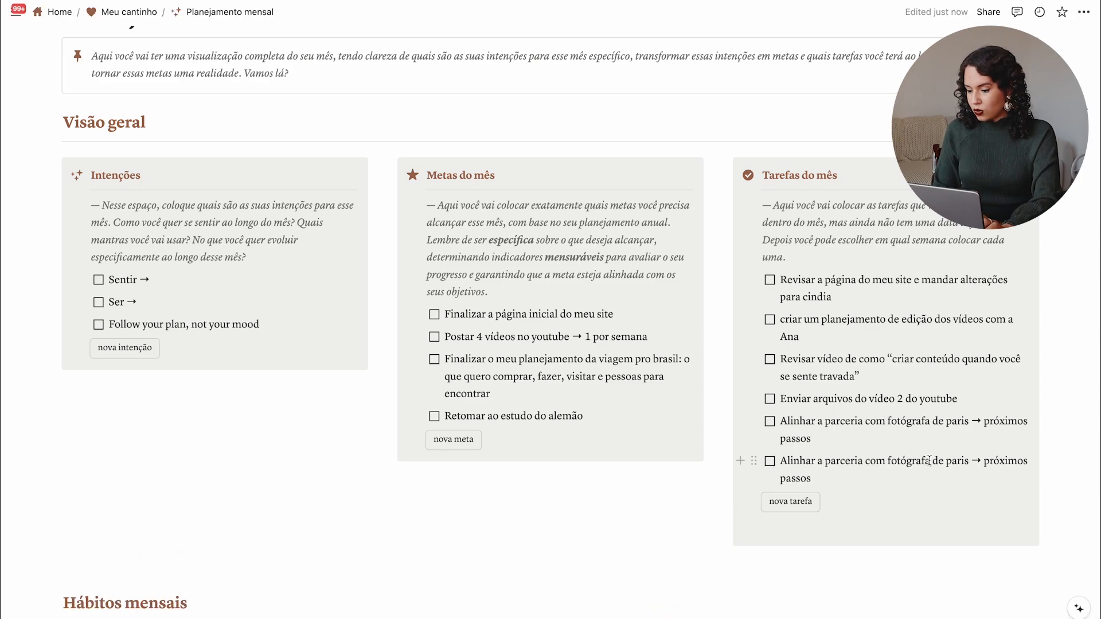
- Reword the duplicate of the photographer partnership task to "Alinhar a parceria com fotógrafo de londres → próximos passos"
click(930, 461)
key(BackSpace)
text(o)
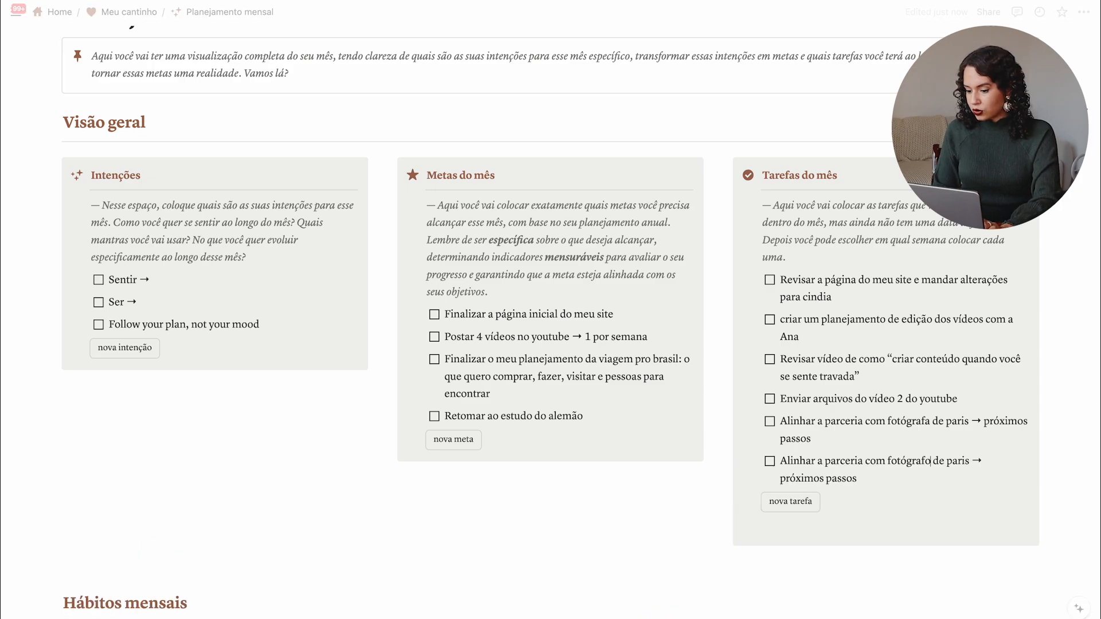
double_click(953, 461)
text(;ondr)
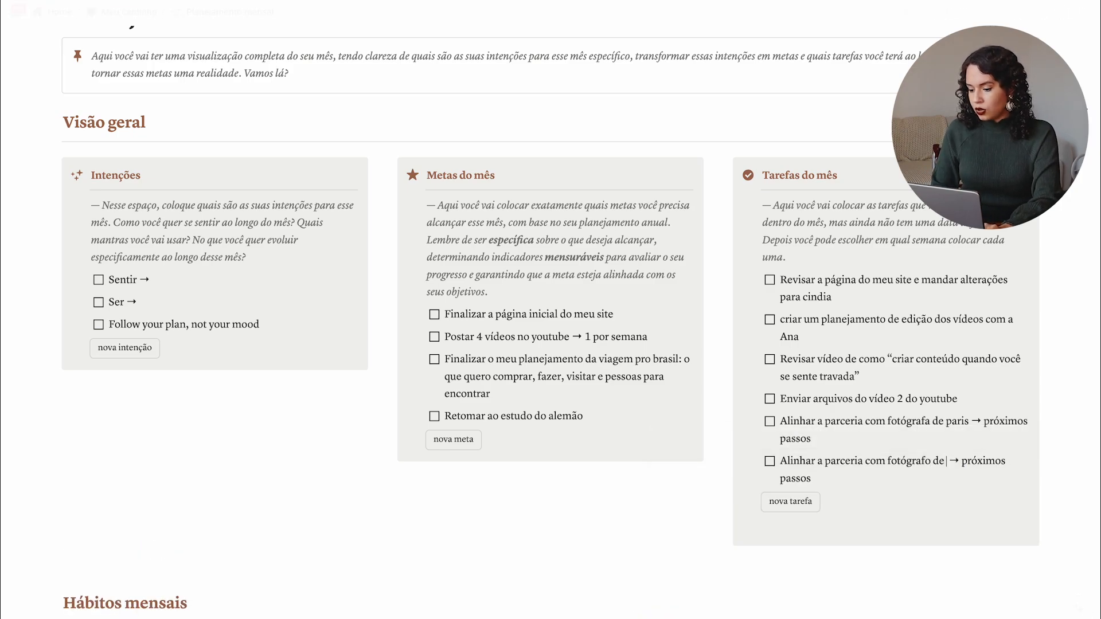
text(es)
click(927, 481)
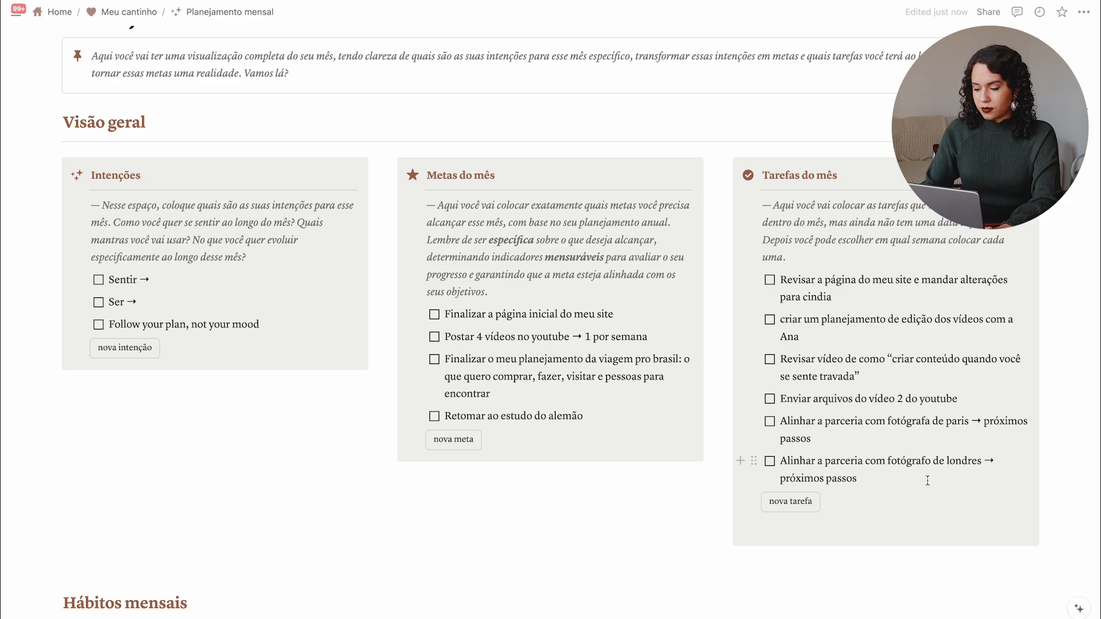
scroll(927, 480, down, 3)
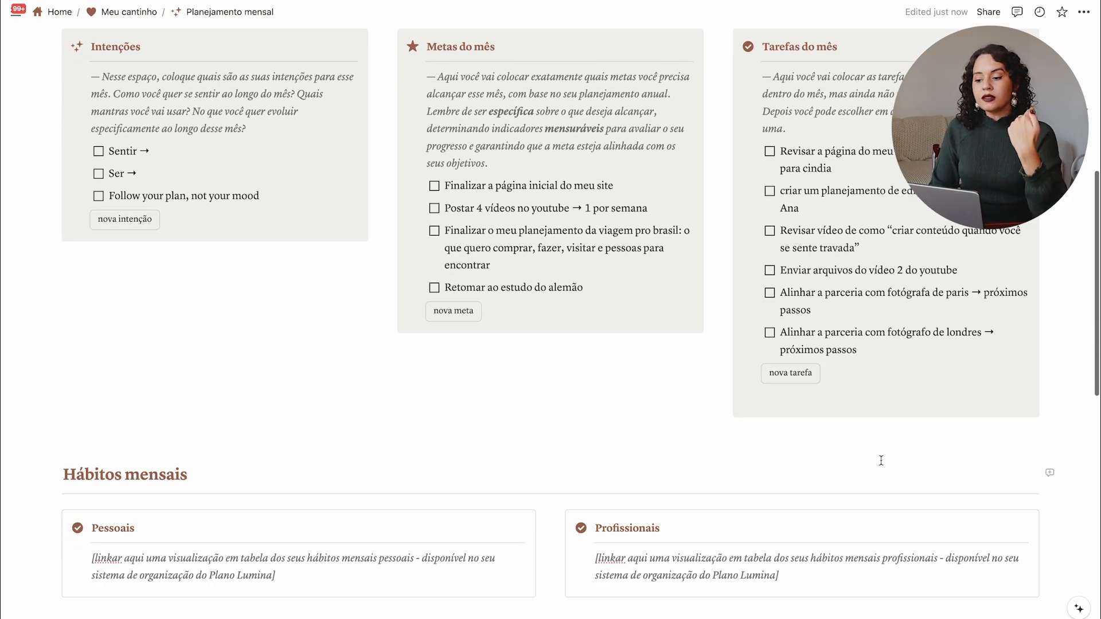
click(796, 374)
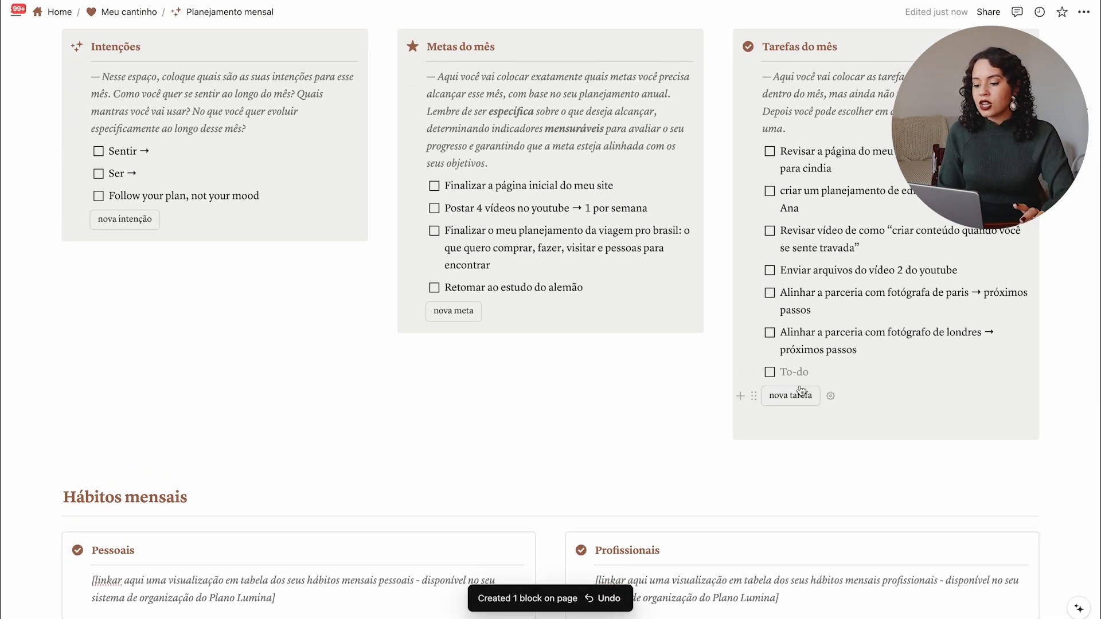
click(801, 395)
click(801, 417)
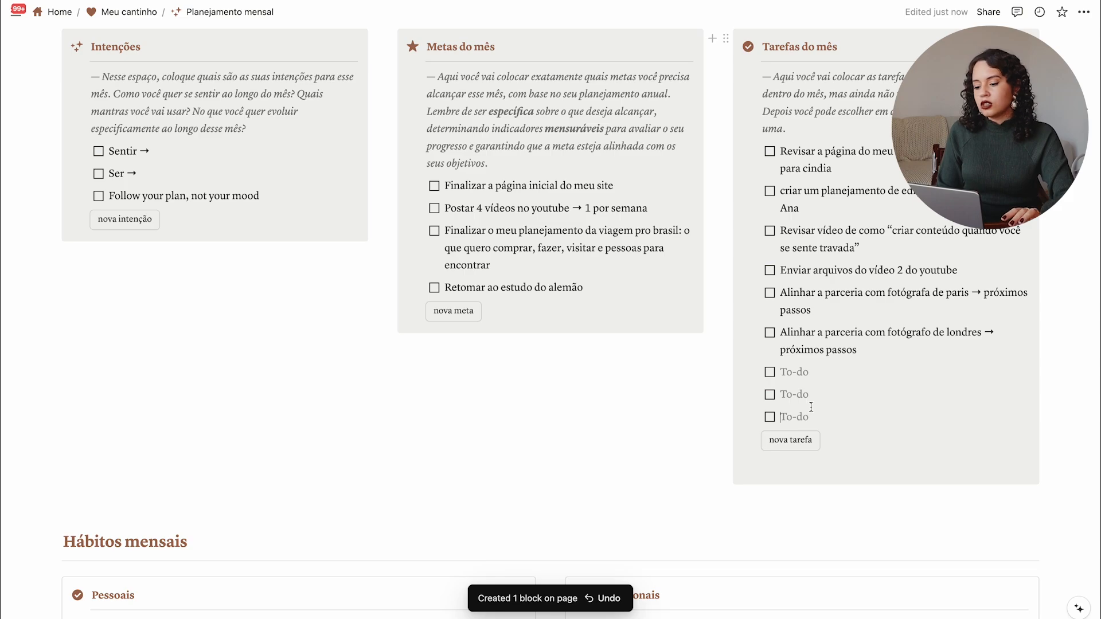
key(BackSpace)
key(BackSpace)
key(BackSpace)
key(BackSpace)
key(BackSpace)
key(BackSpace)
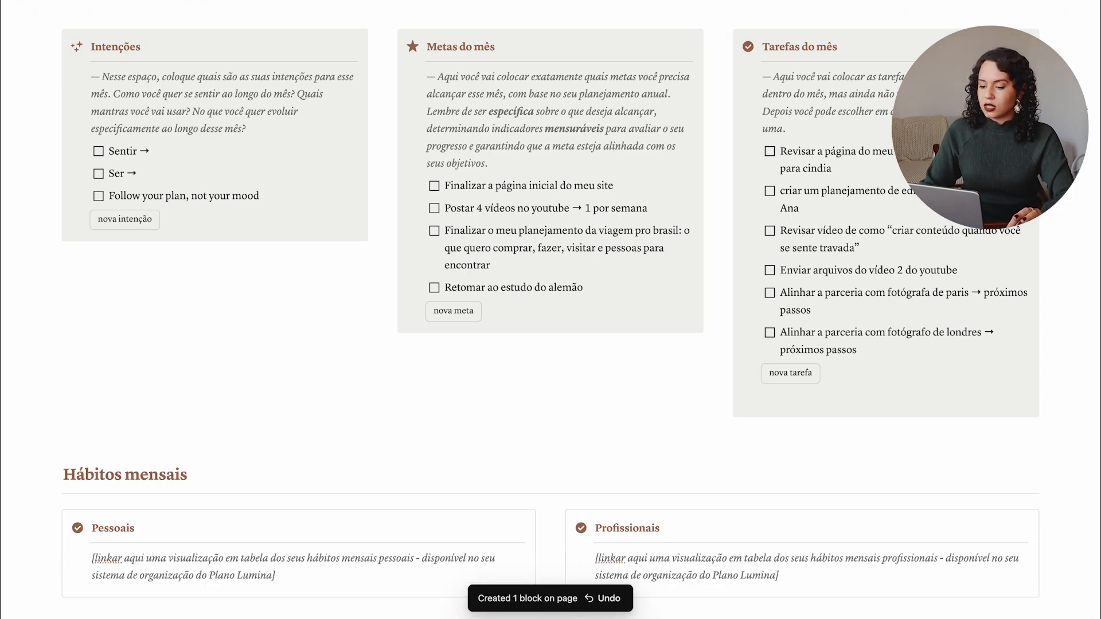
key(Return)
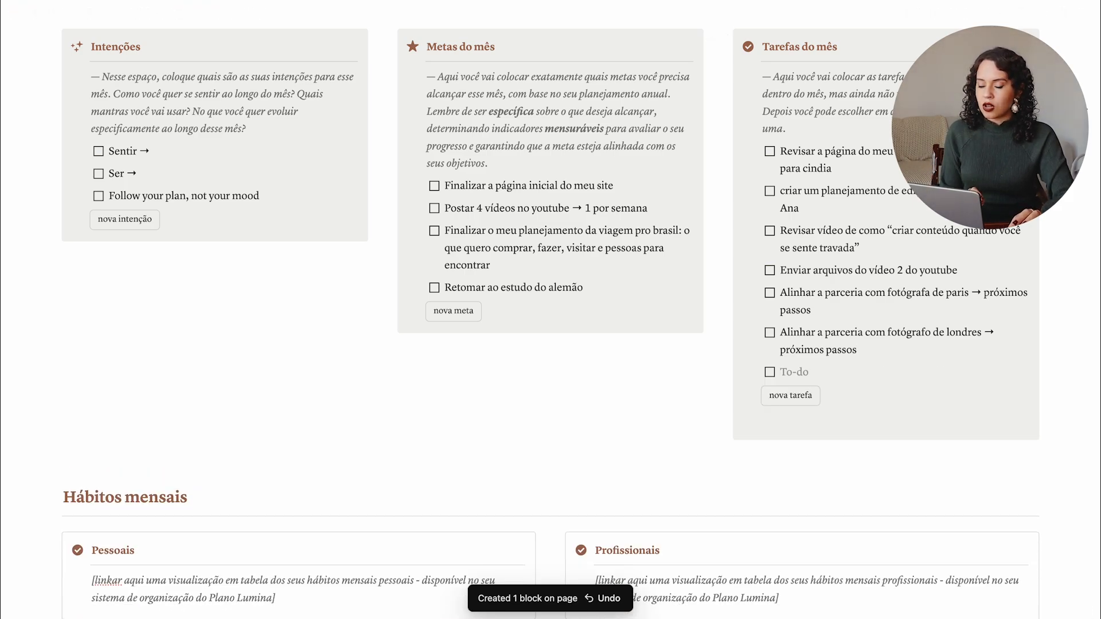
key(BackSpace)
key(BackSpace)
- Review the instructions and entries in the Metas do mês and Tarefas do mês columns
scroll(375, 435, up, 5)
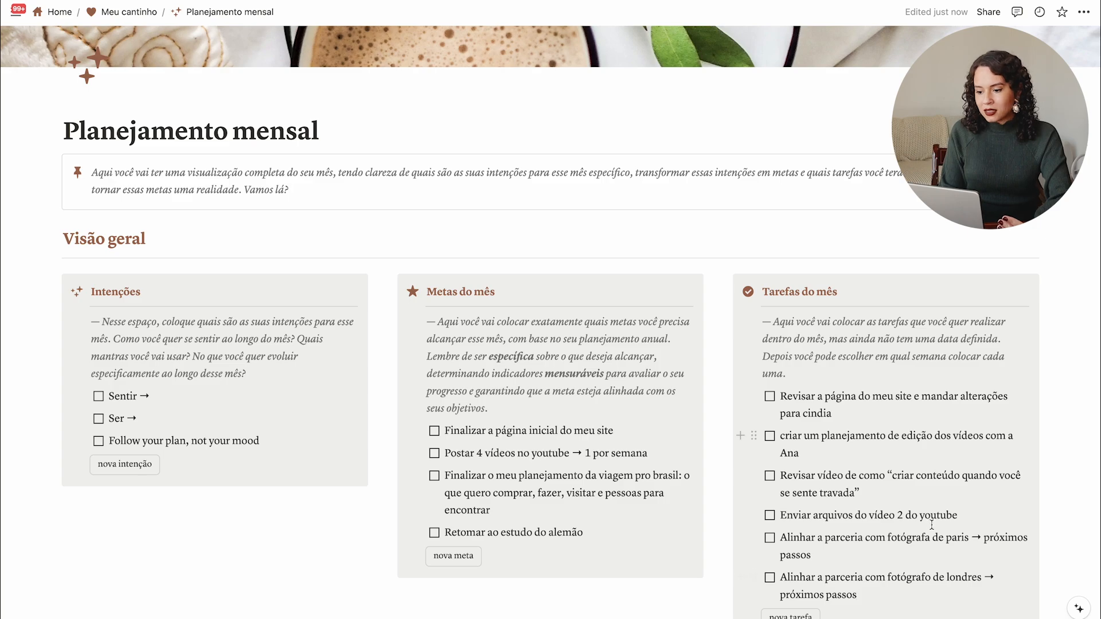
scroll(931, 524, down, 3)
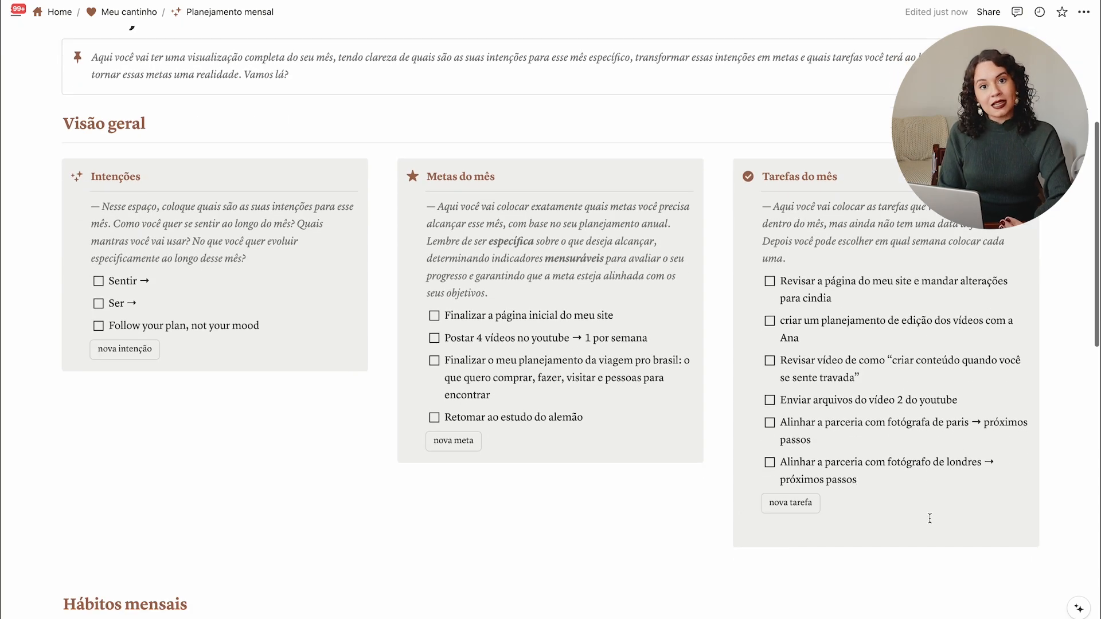
triple_click(796, 250)
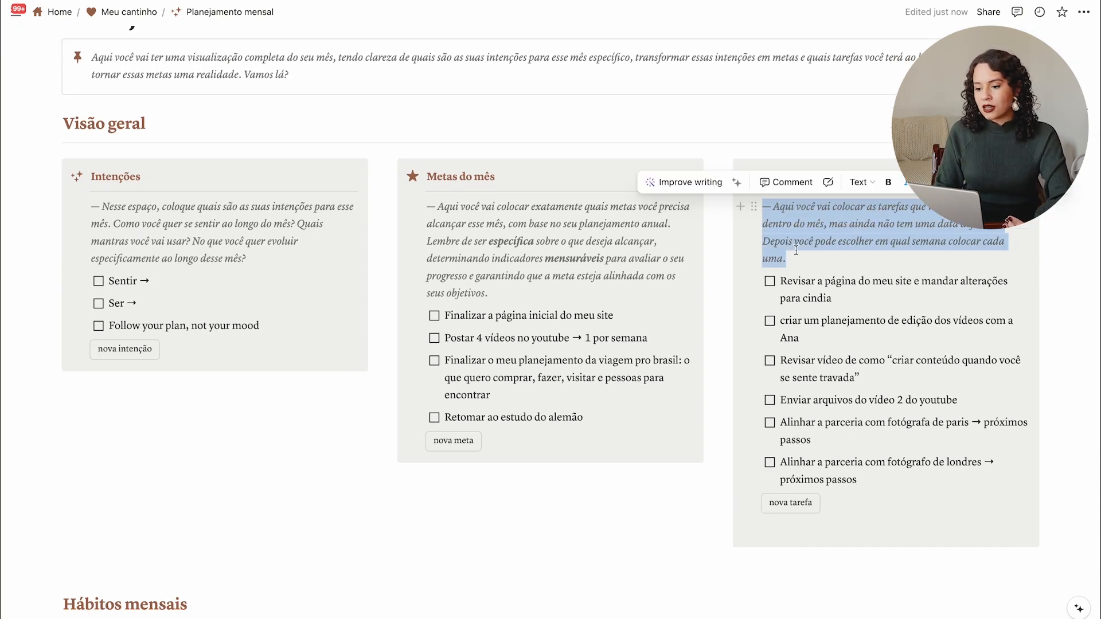
triple_click(598, 241)
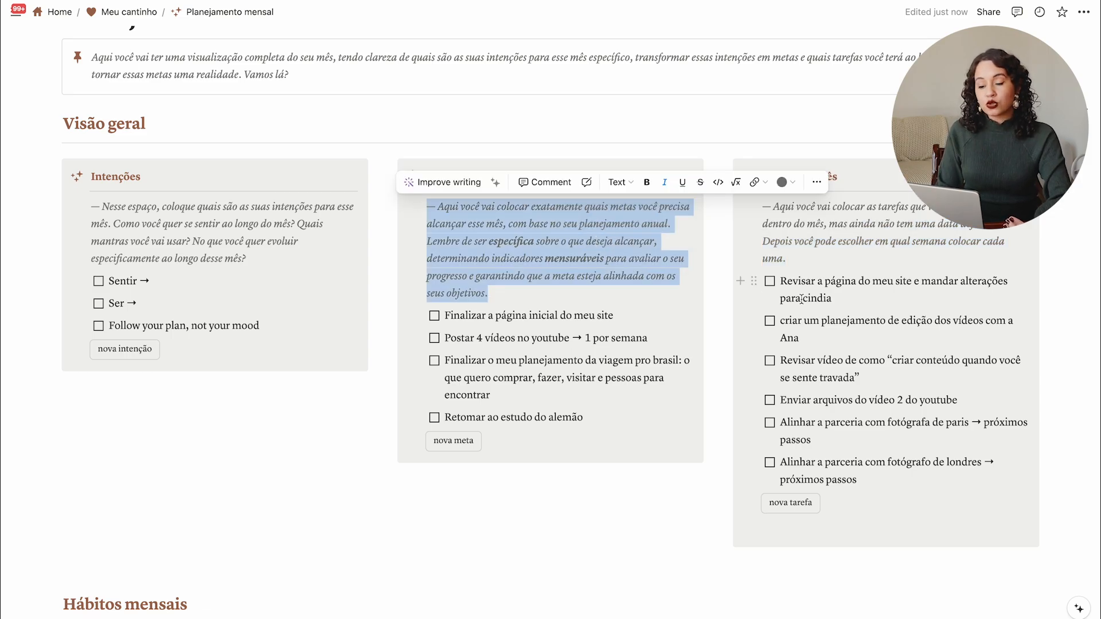
scroll(773, 290, down, 2)
click(850, 301)
scroll(516, 92, up, 1)
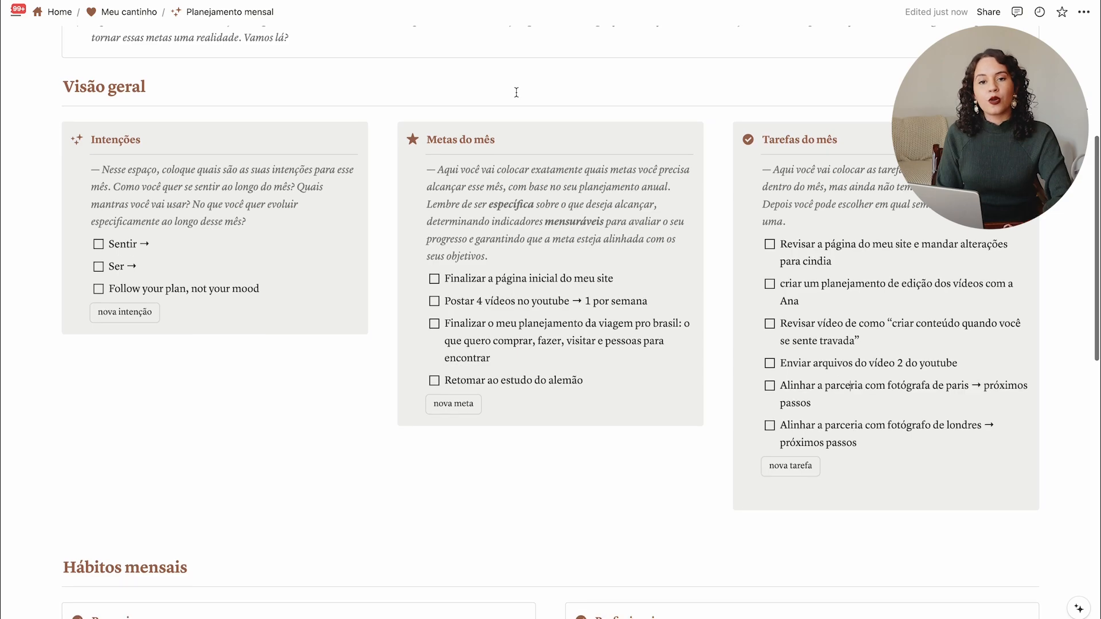
- Add an empty line below the placeholder text in both the Pessoais and Profissionais boxes of Hábitos mensais
scroll(516, 93, down, 2)
scroll(516, 93, down, 5)
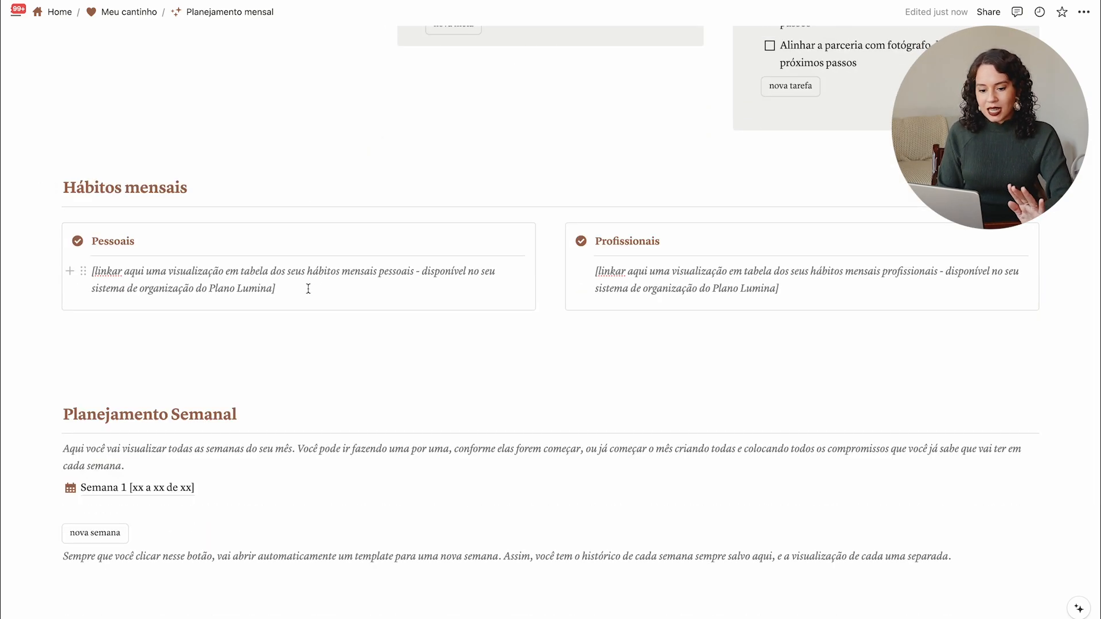
key(Return)
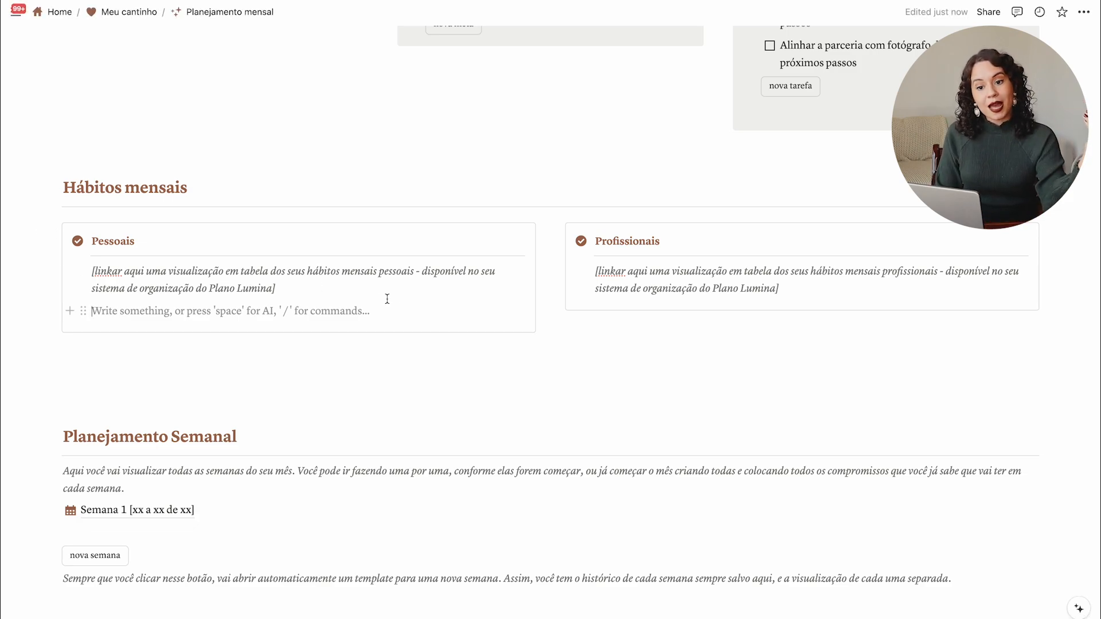
click(866, 283)
key(Return)
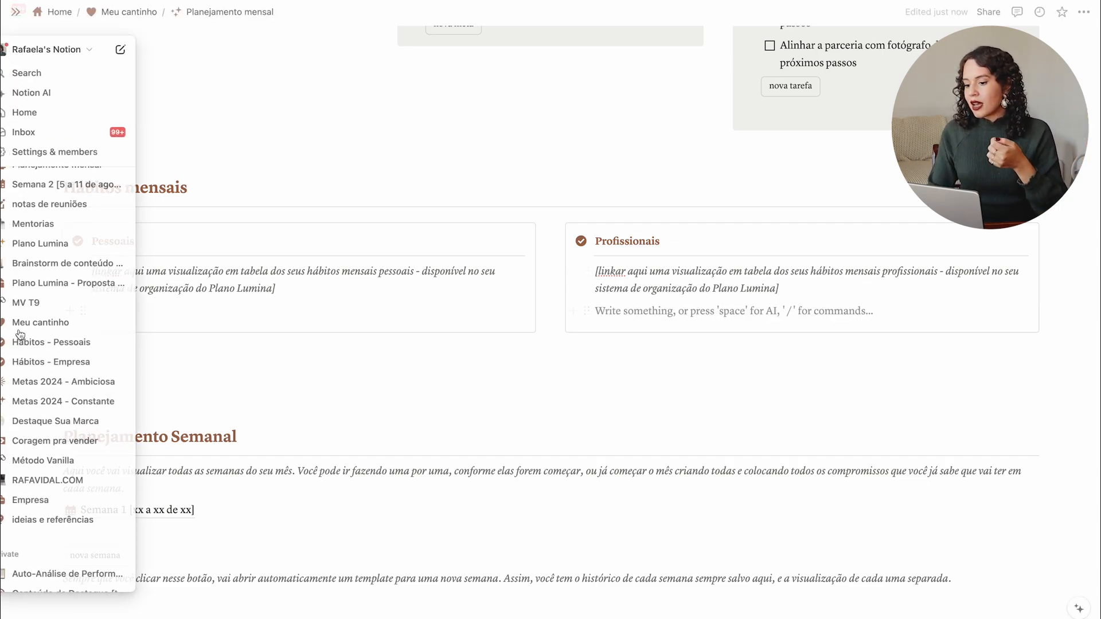
- Insert a table view below the Pessoais placeholder text, linked to the existing personal monthly habits database stored in Hábitos - Pessoais
click(181, 315)
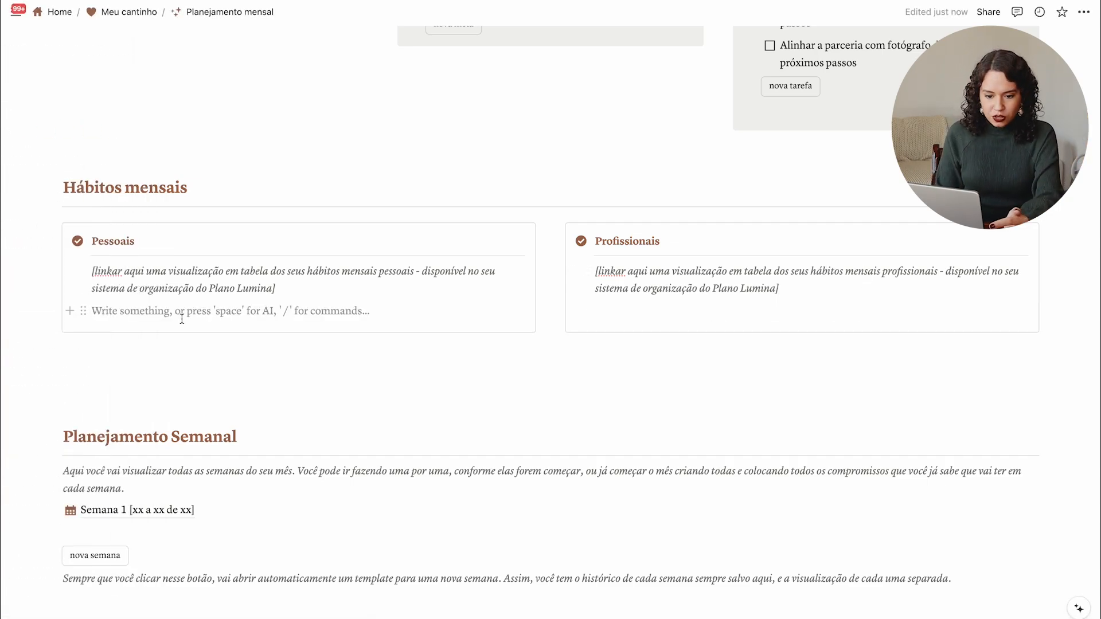
text(/)
key(BackSpace)
text(@)
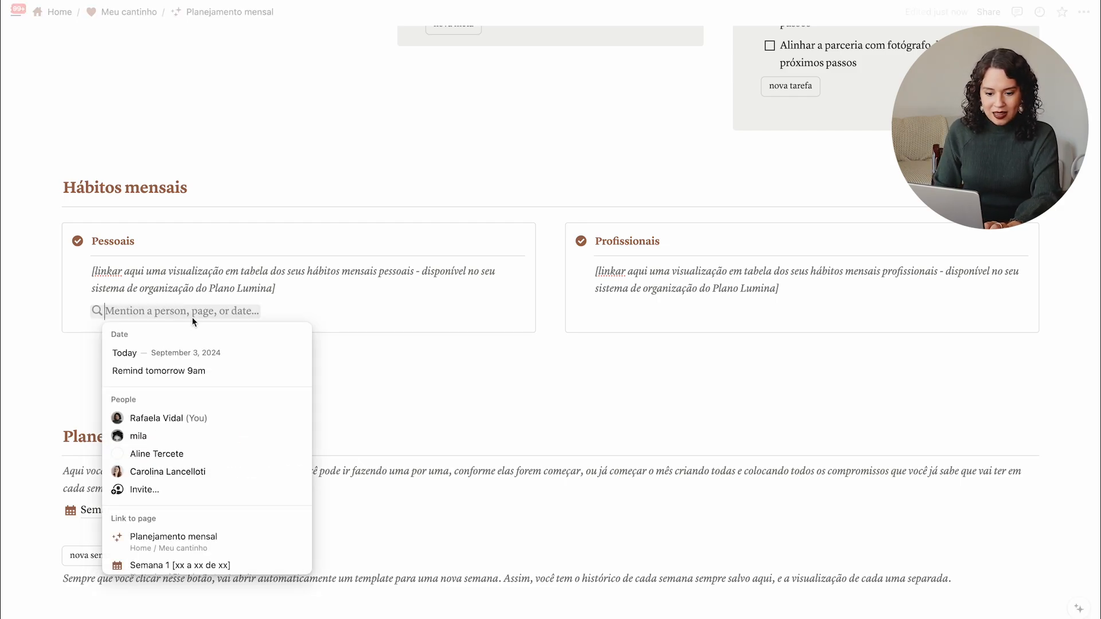
key(BackSpace)
text(/)
scroll(194, 455, down, 10)
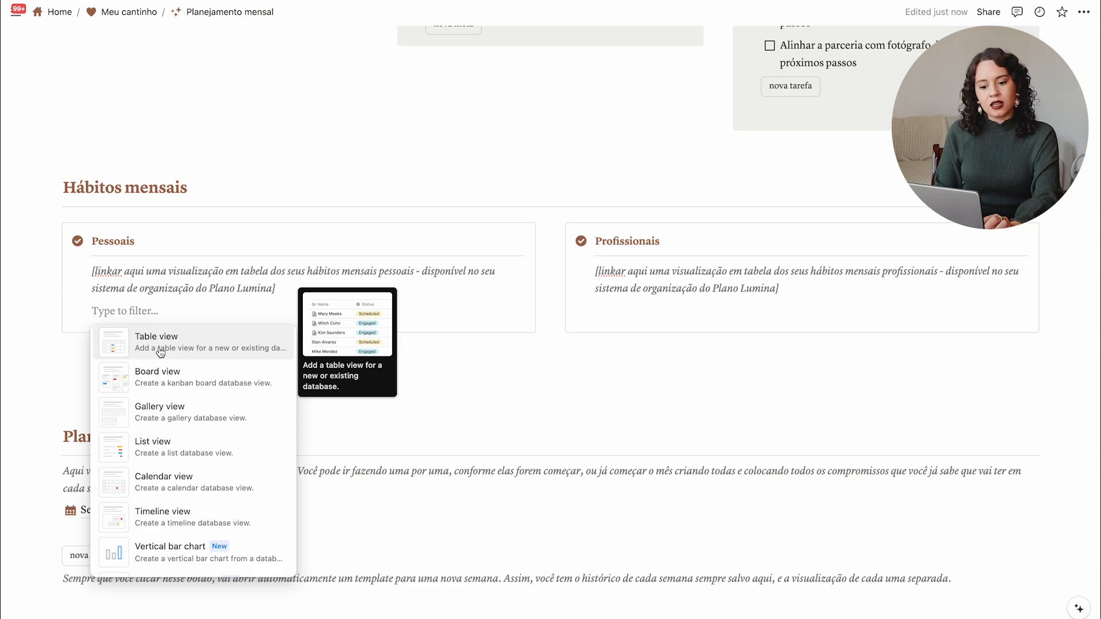
click(161, 350)
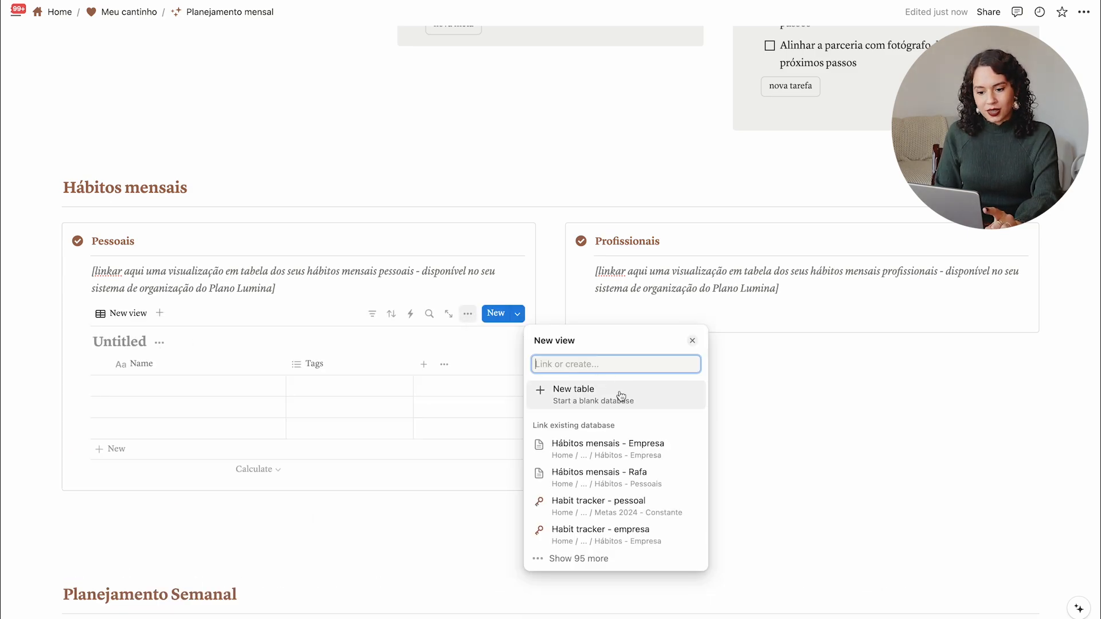
click(615, 479)
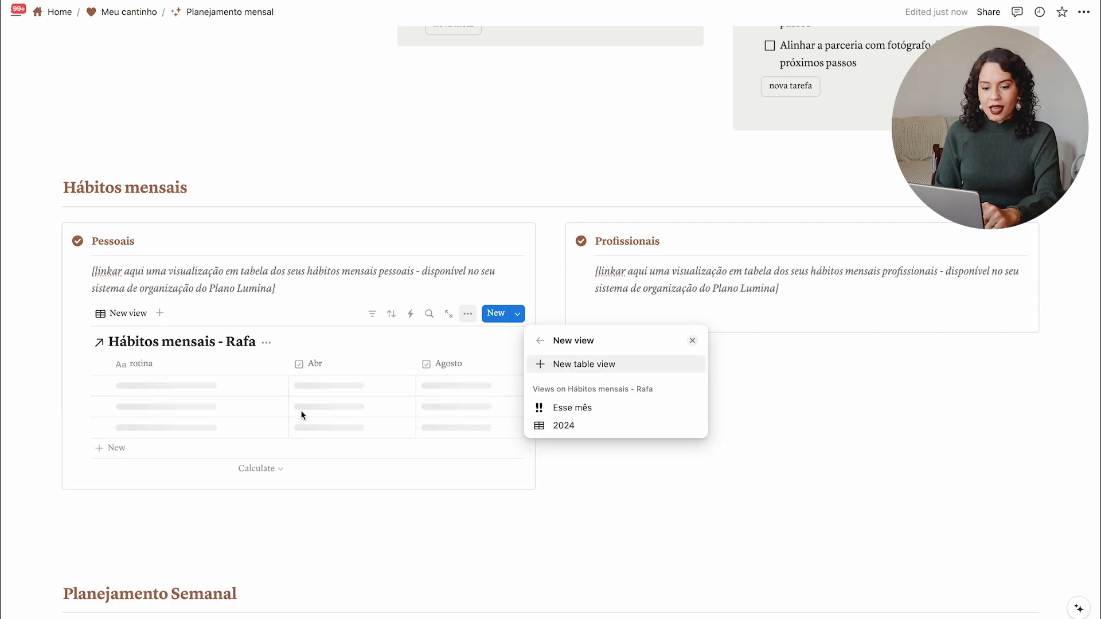
click(342, 364)
- Hide all month columns except Set in the personal habits table, keeping only rotina and Set shown
click(343, 364)
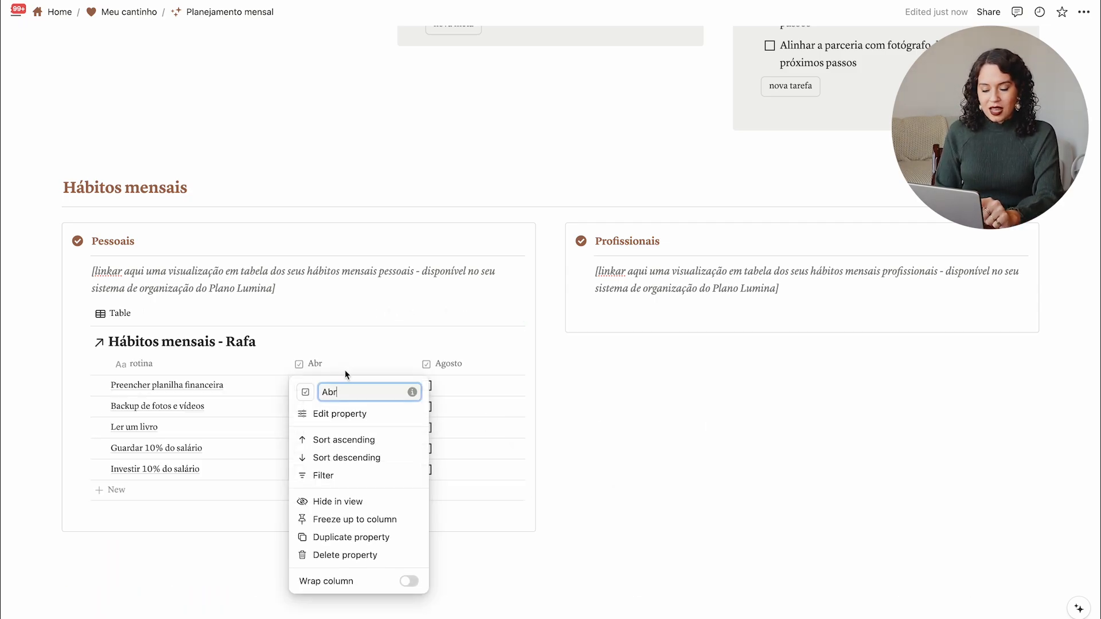
click(365, 502)
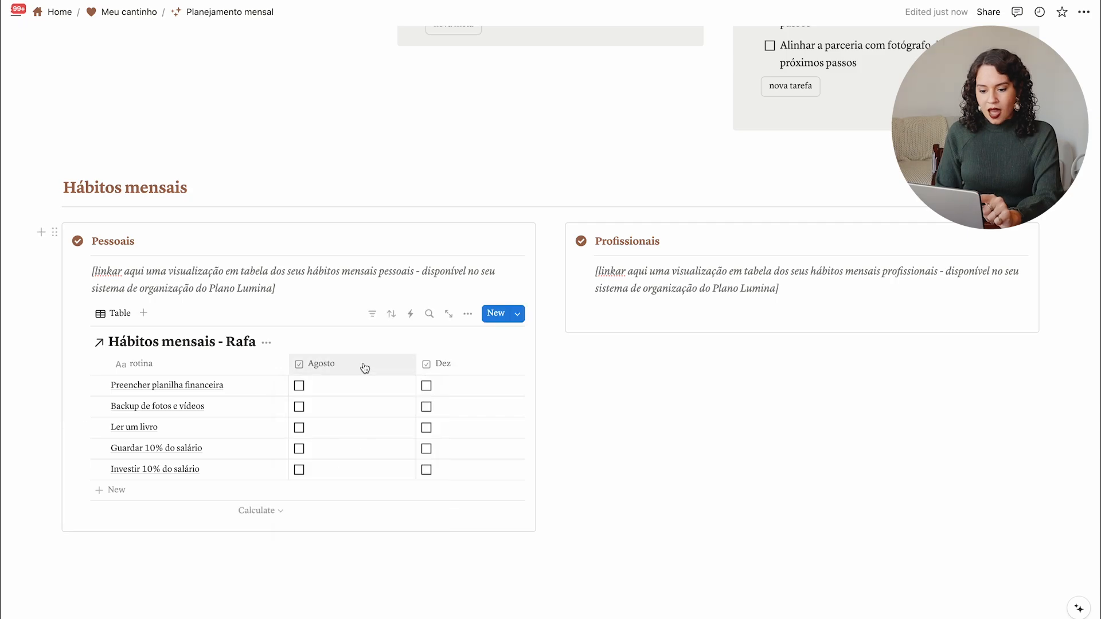
click(468, 313)
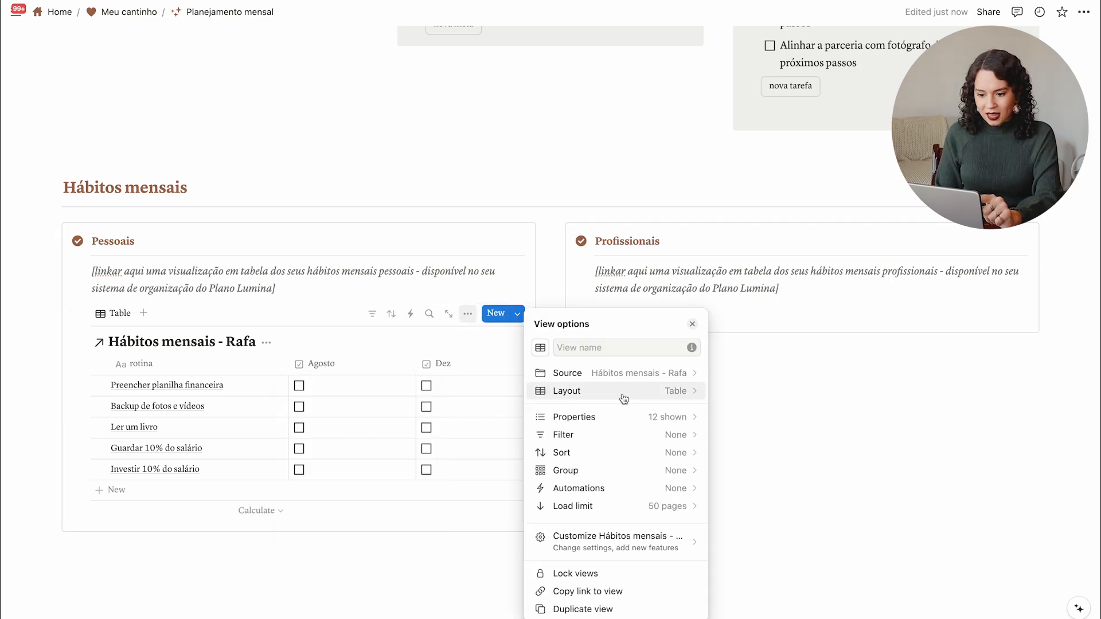
click(630, 422)
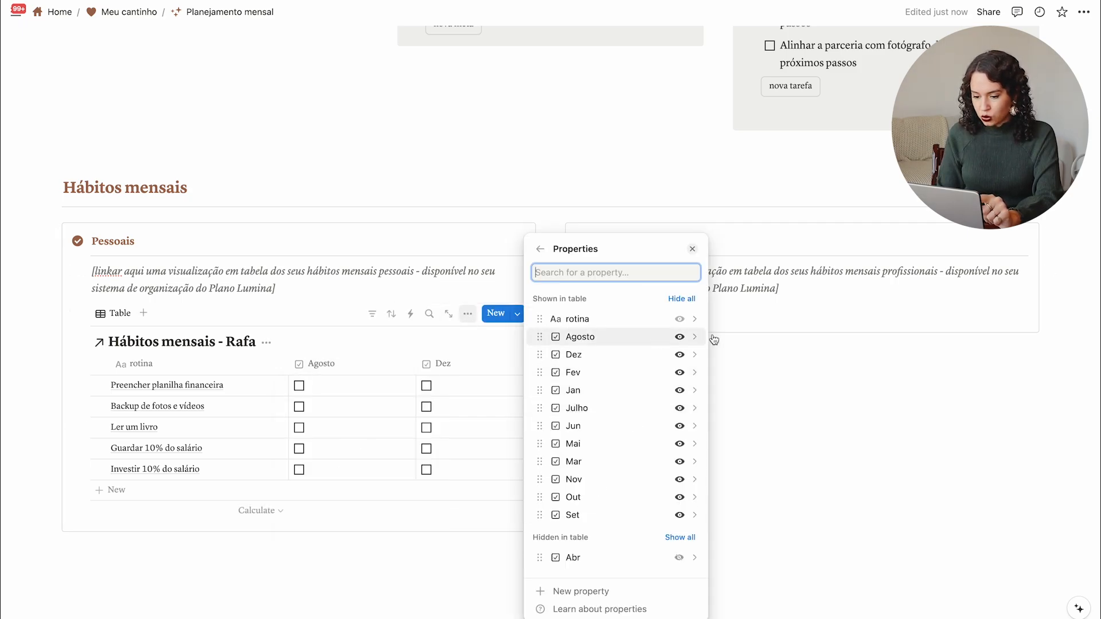
click(681, 340)
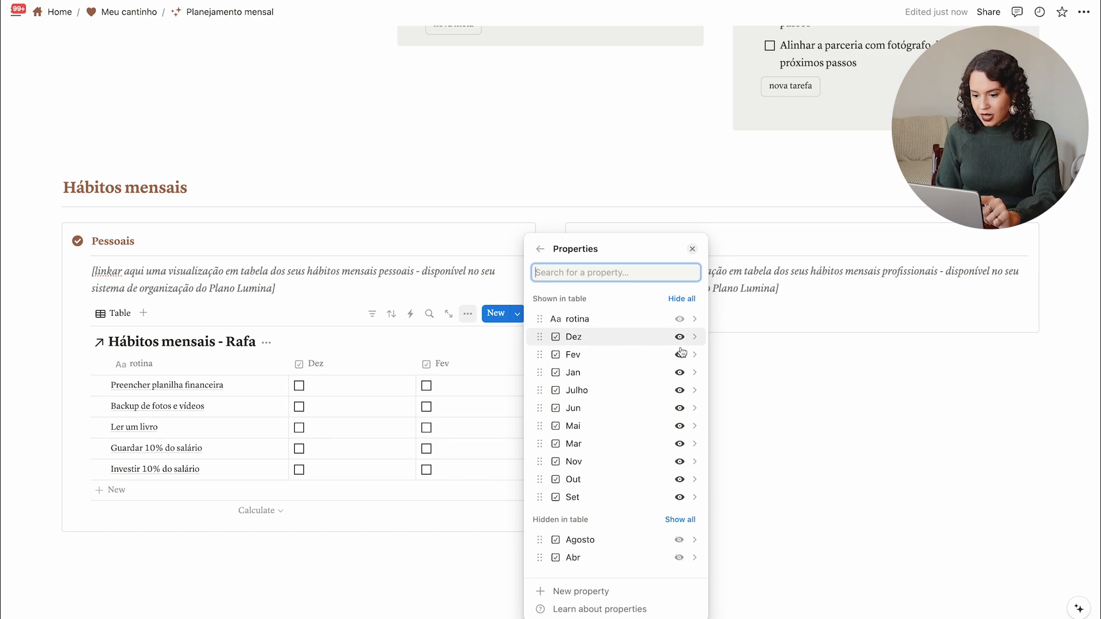
click(680, 339)
click(680, 339)
click(680, 340)
click(680, 339)
click(680, 339)
click(680, 340)
click(680, 339)
click(680, 339)
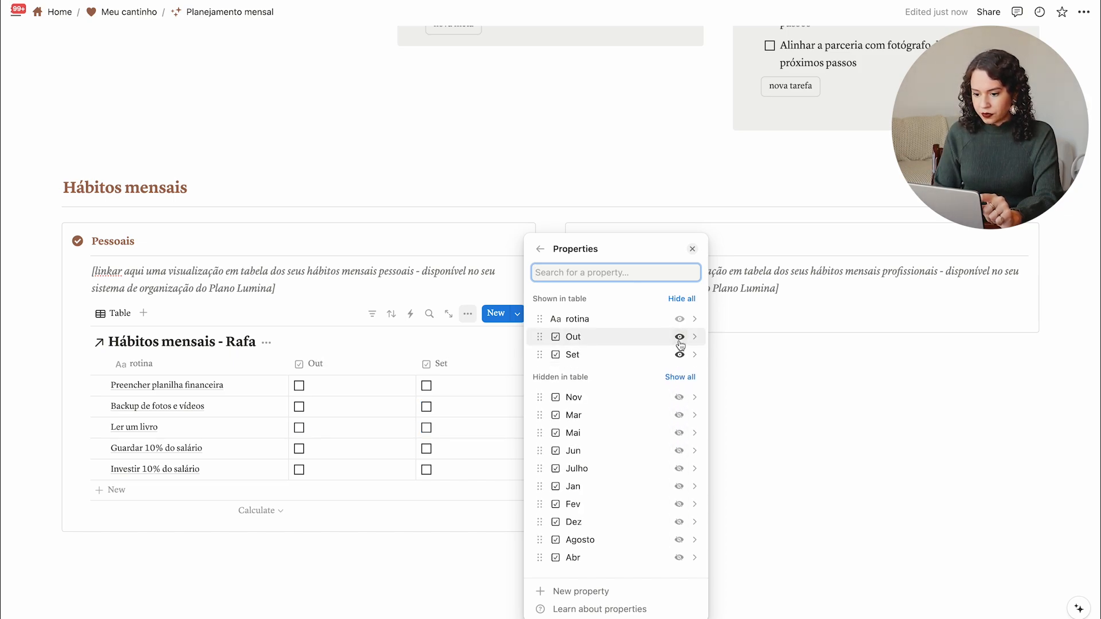
click(680, 339)
click(480, 376)
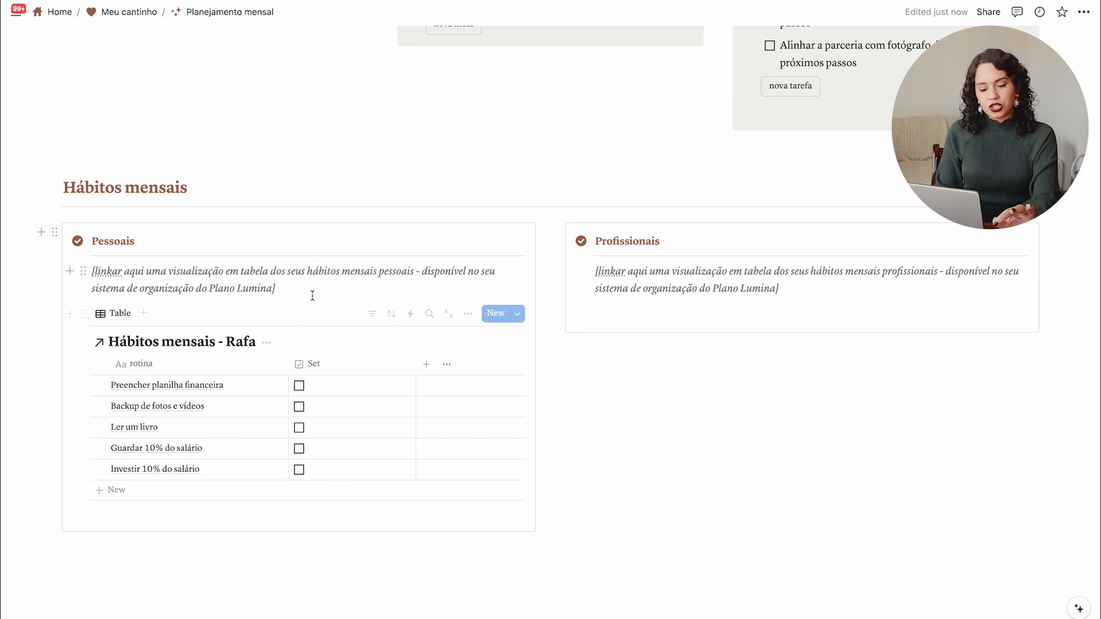
- Mark Guardar 10% do salário as done for Set and hide the database title of the personal habits table
click(298, 450)
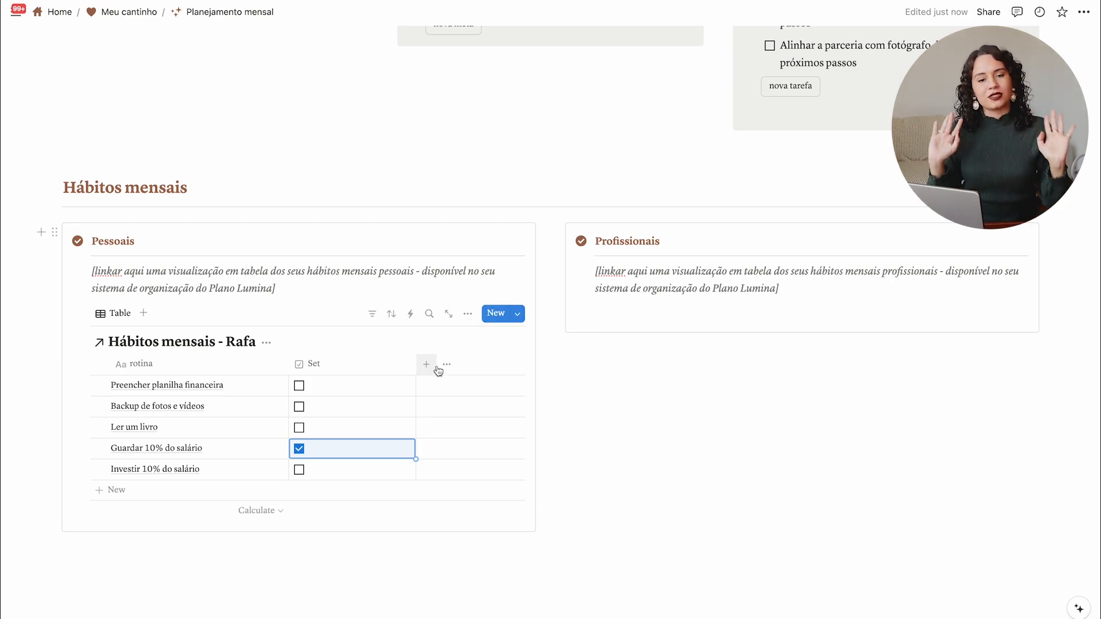
click(468, 314)
click(593, 387)
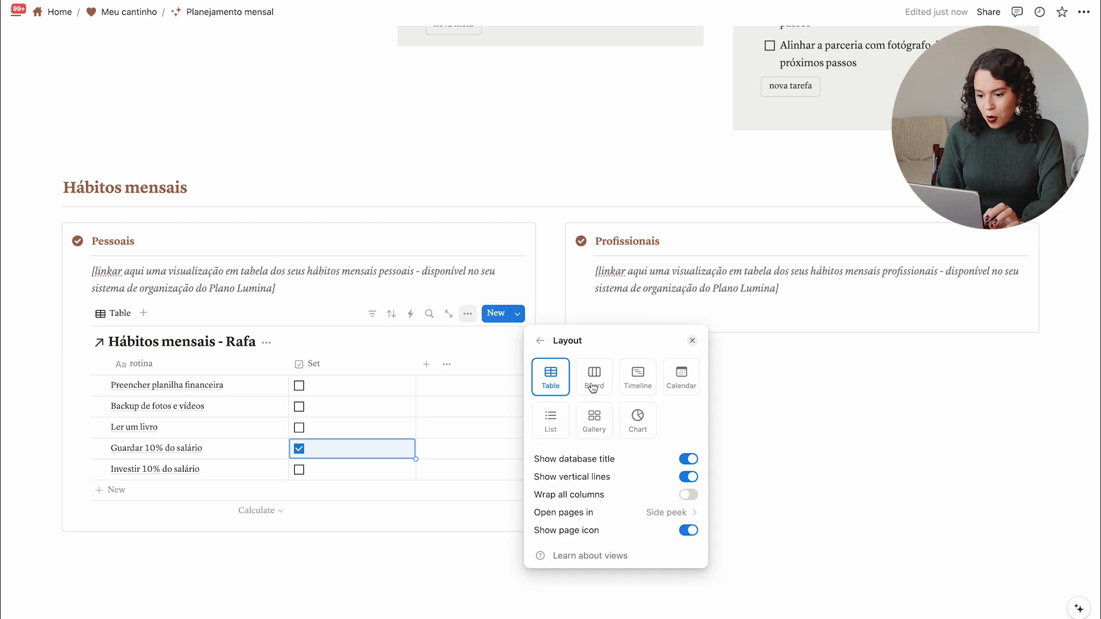
click(688, 459)
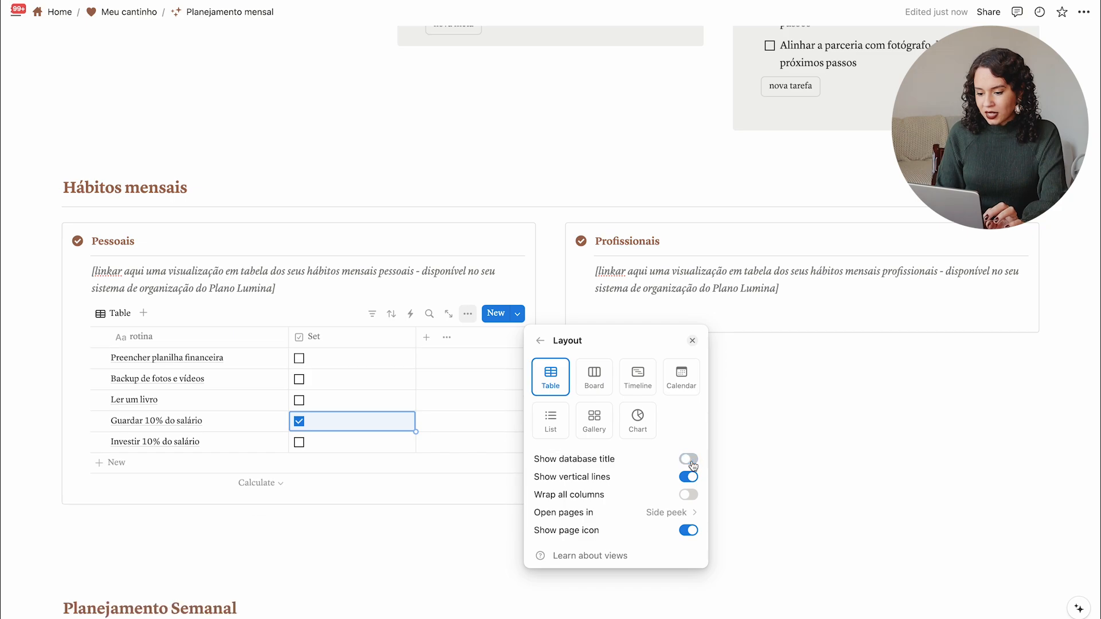
click(566, 237)
click(665, 372)
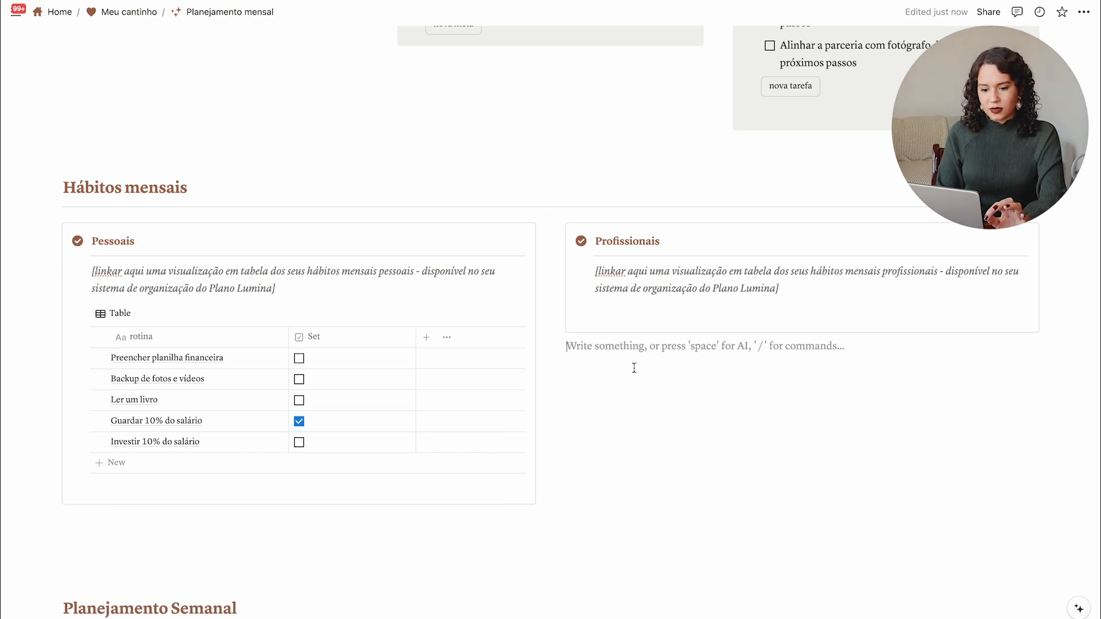
click(281, 294)
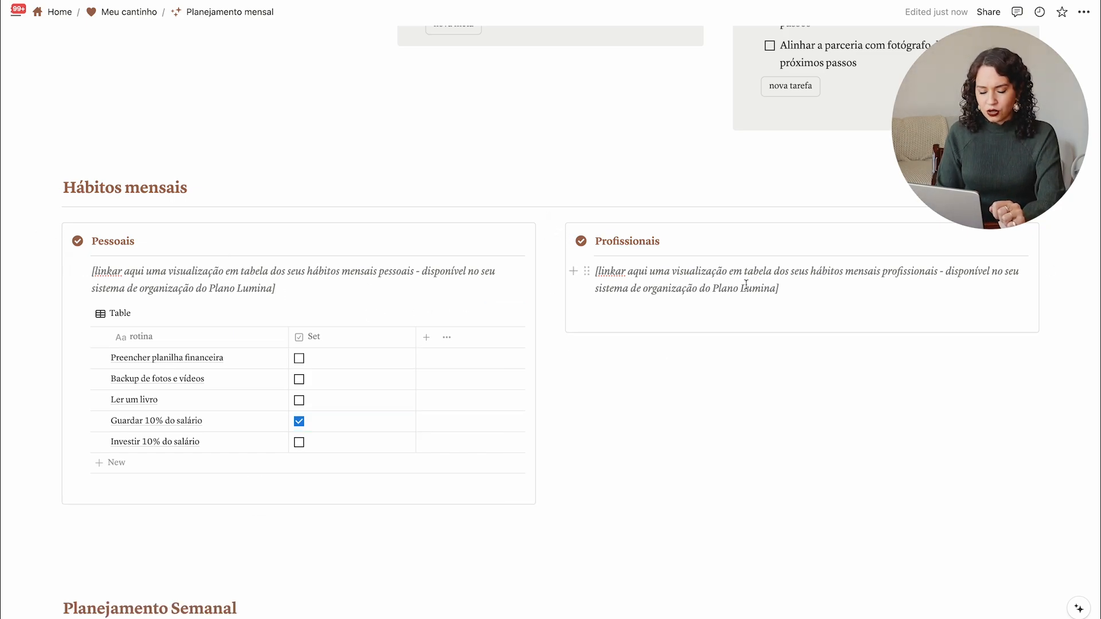
- Insert a table view below the Profissionais placeholder text, linked to the existing database Hábitos mensais - Empresa
click(730, 321)
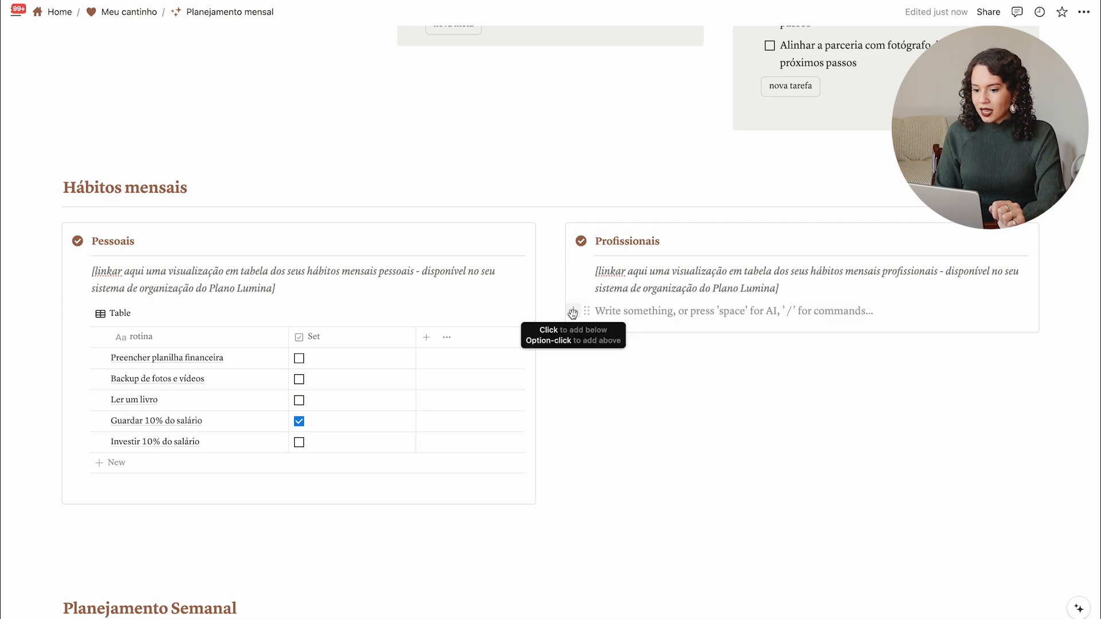
click(573, 311)
scroll(659, 436, down, 15)
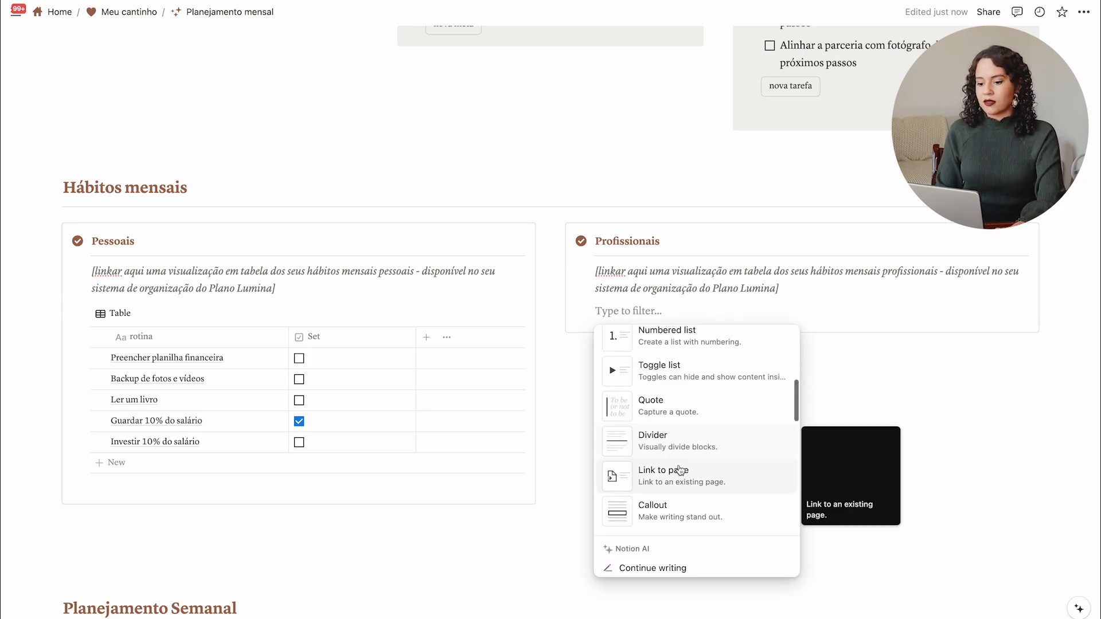
scroll(680, 470, down, 1)
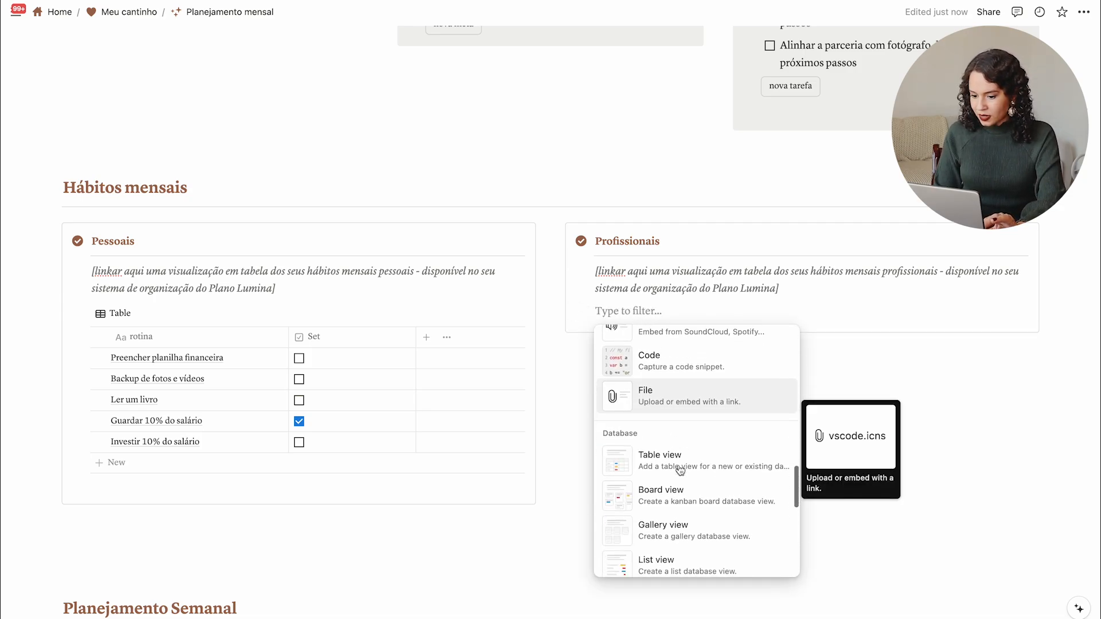
click(650, 458)
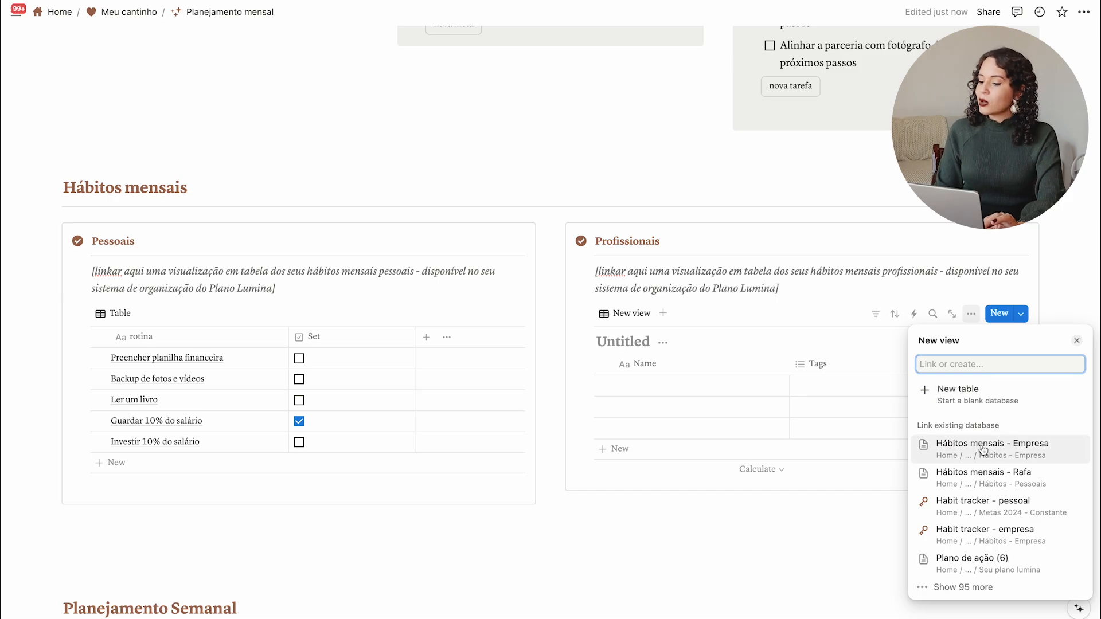
click(981, 444)
click(834, 350)
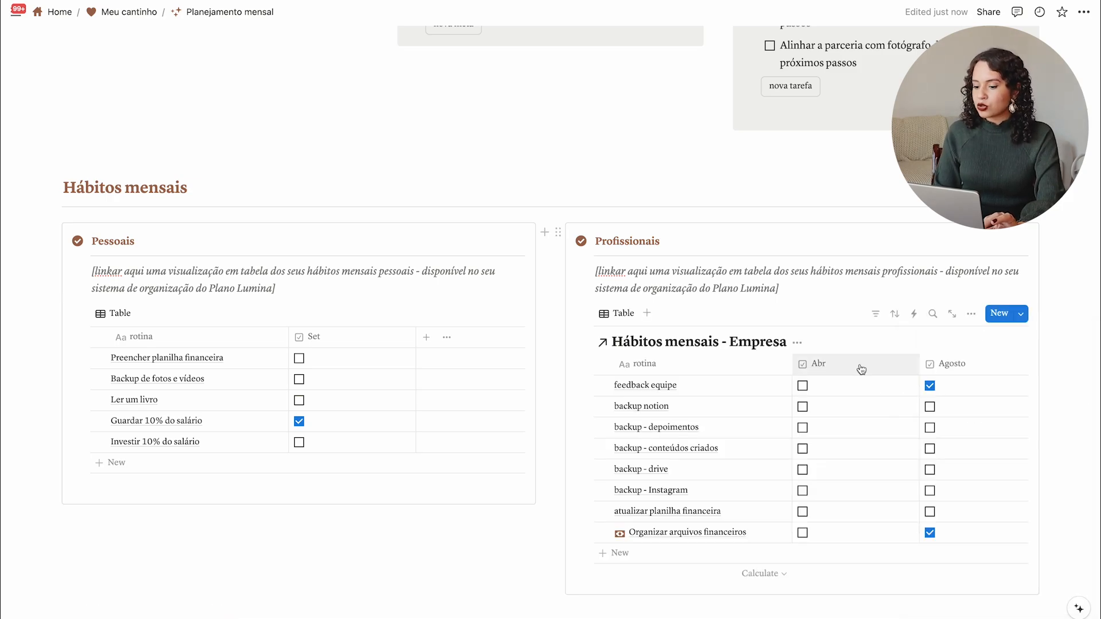
- Hide the Setor column and all month columns except Set in the professional habits table, and adjust the column width
click(886, 365)
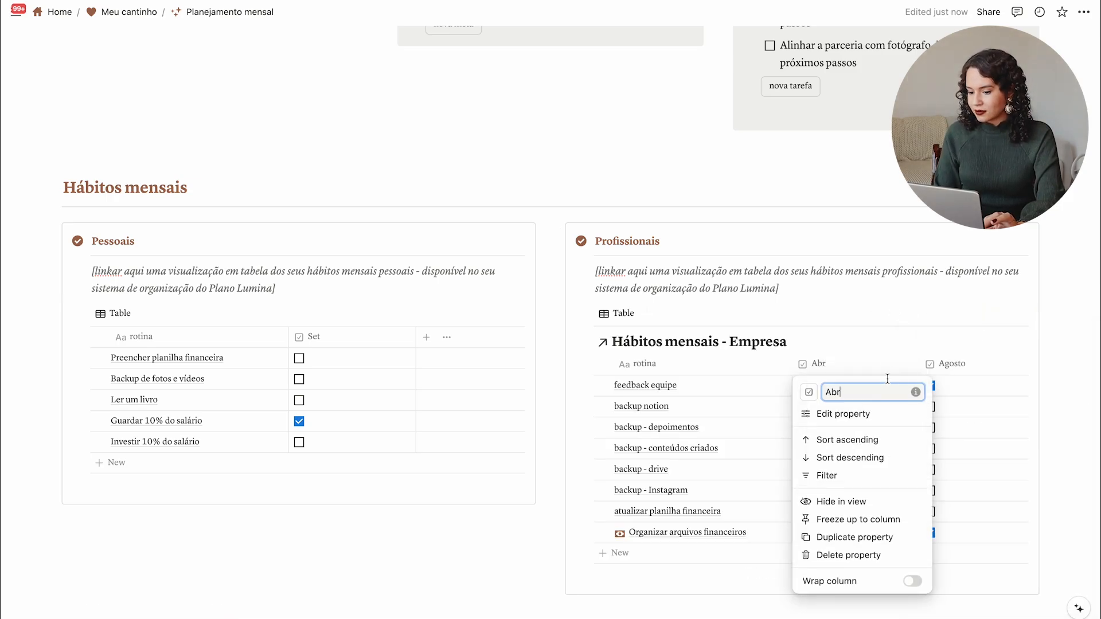
key(Escape)
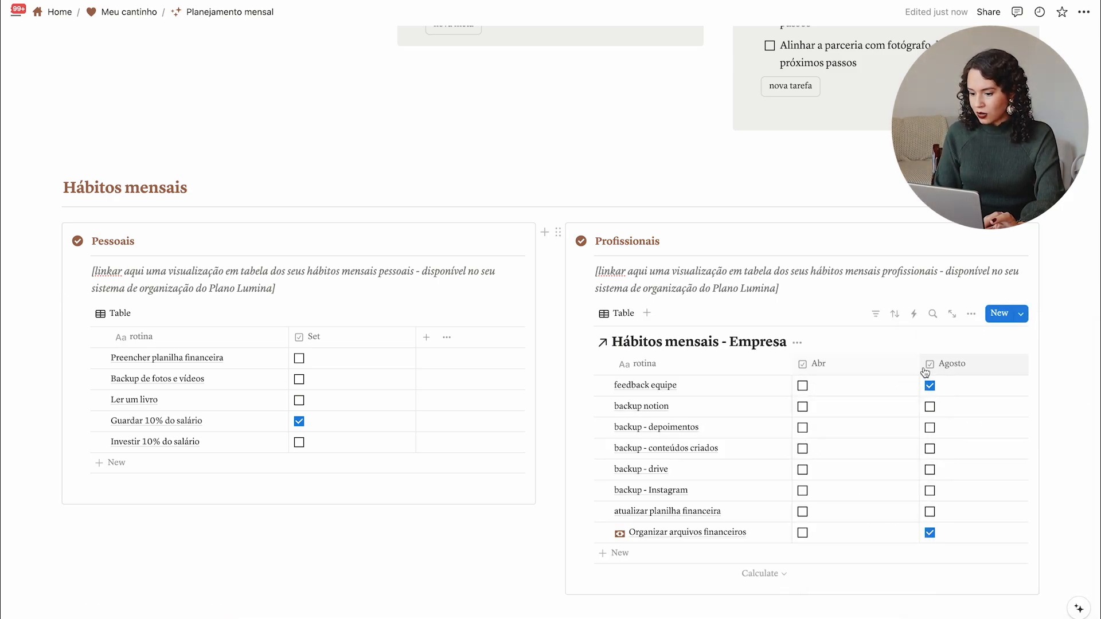
click(971, 314)
click(1024, 417)
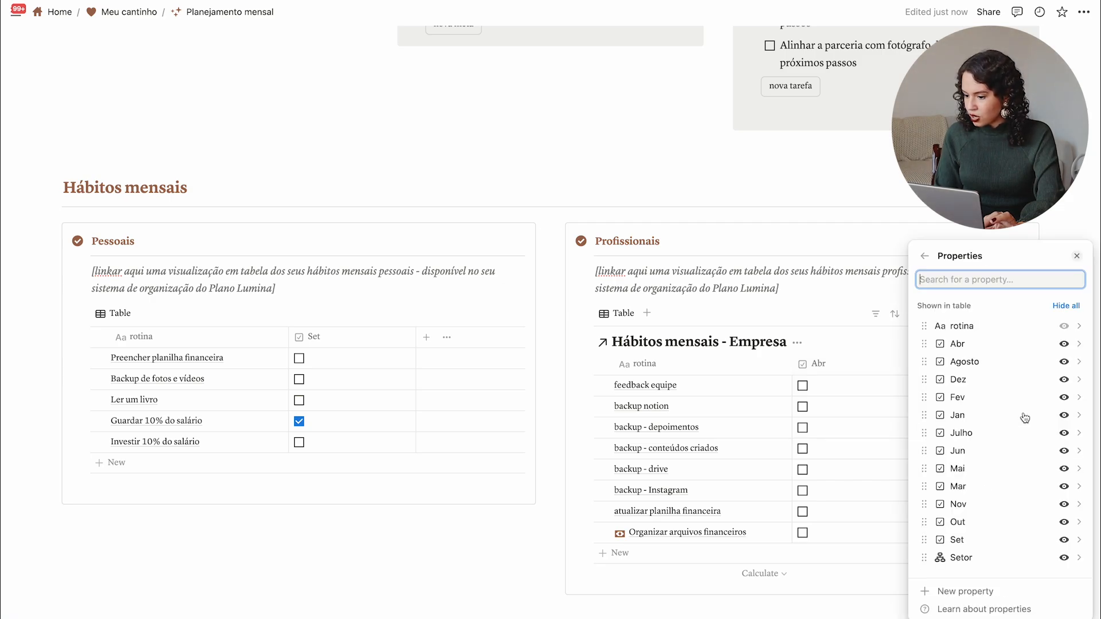
click(1064, 344)
double_click(1064, 338)
double_click(1064, 339)
click(1064, 338)
double_click(1065, 337)
double_click(1065, 336)
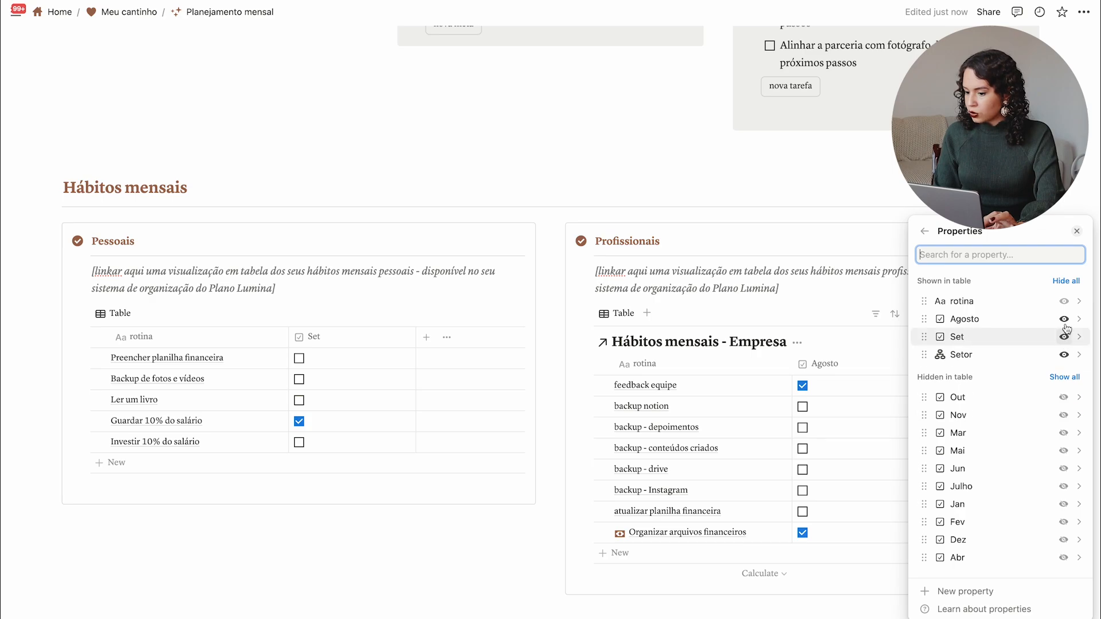
click(1064, 319)
click(824, 322)
drag(906, 368, 1058, 365)
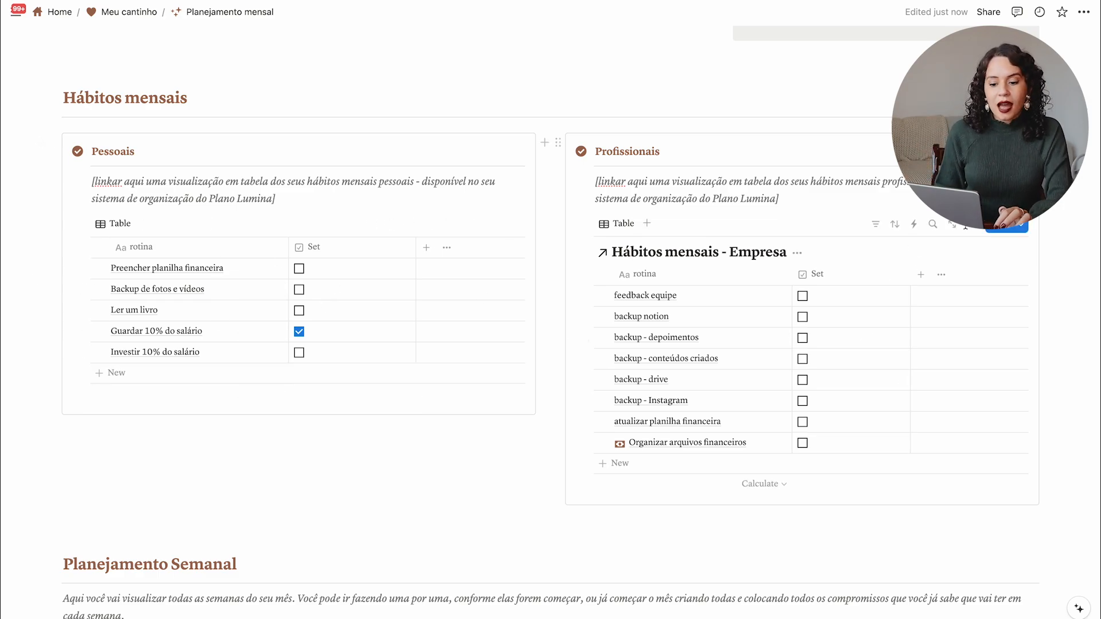
- Hide the database title of the professional habits table
click(972, 224)
click(1006, 319)
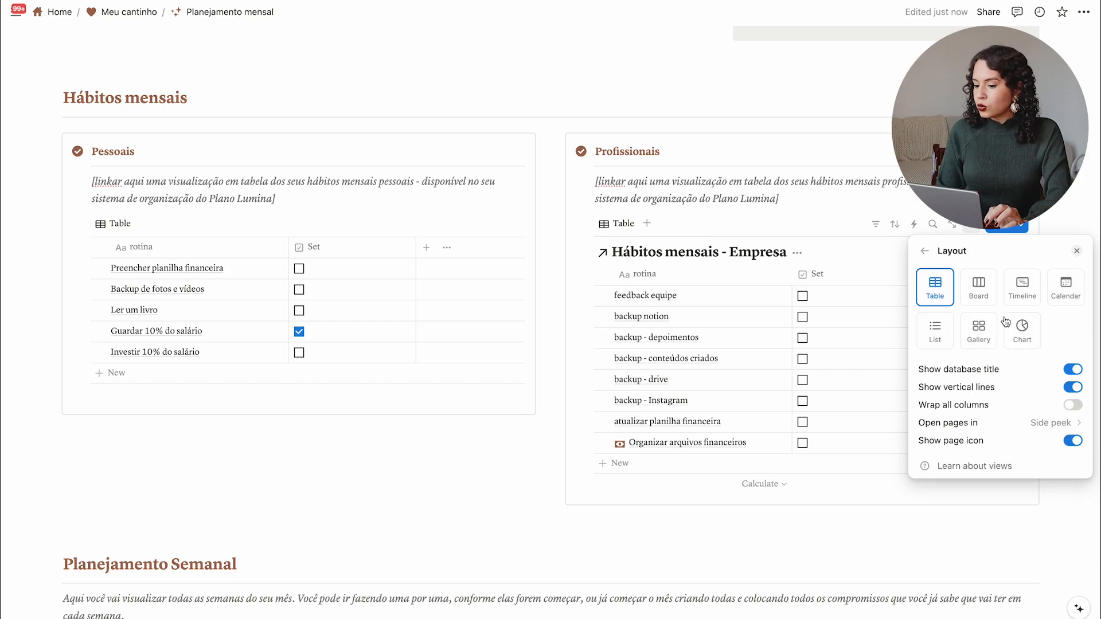
click(1072, 369)
click(614, 511)
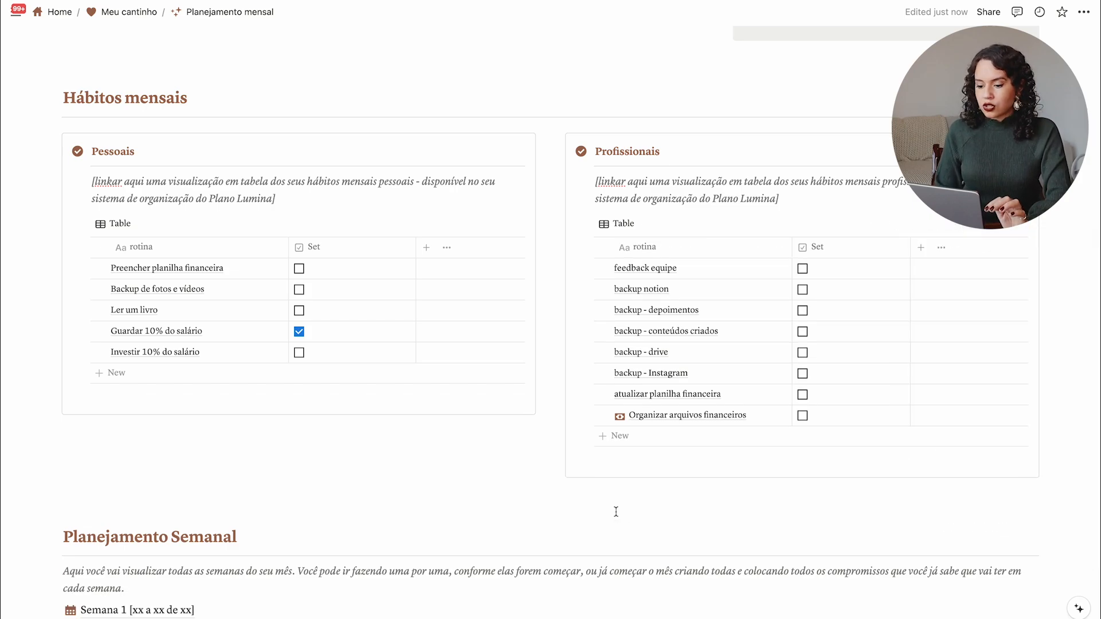
- Review the Visão geral, Hábitos mensais and Planejamento Semanal sections of the monthly planning page
scroll(616, 511, down, 3)
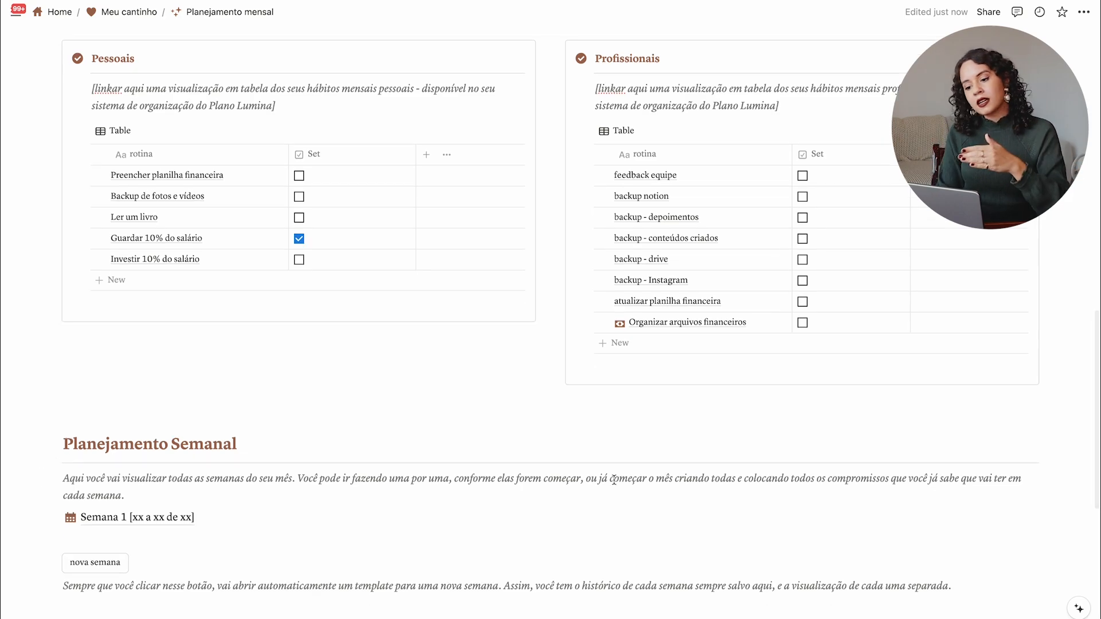
scroll(614, 480, down, 5)
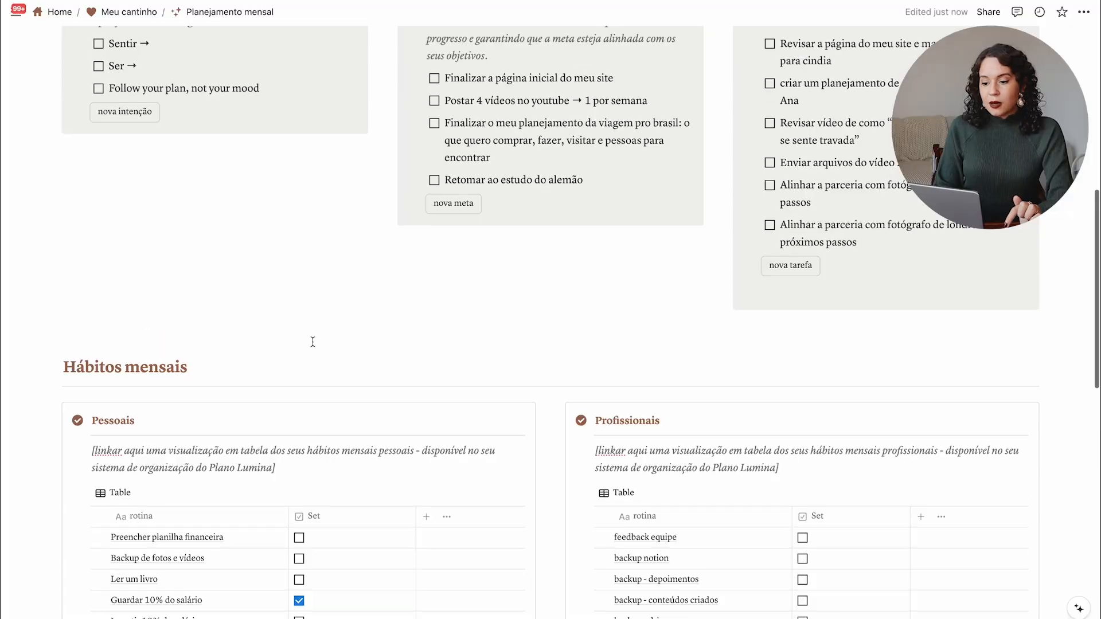
scroll(312, 342, up, 3)
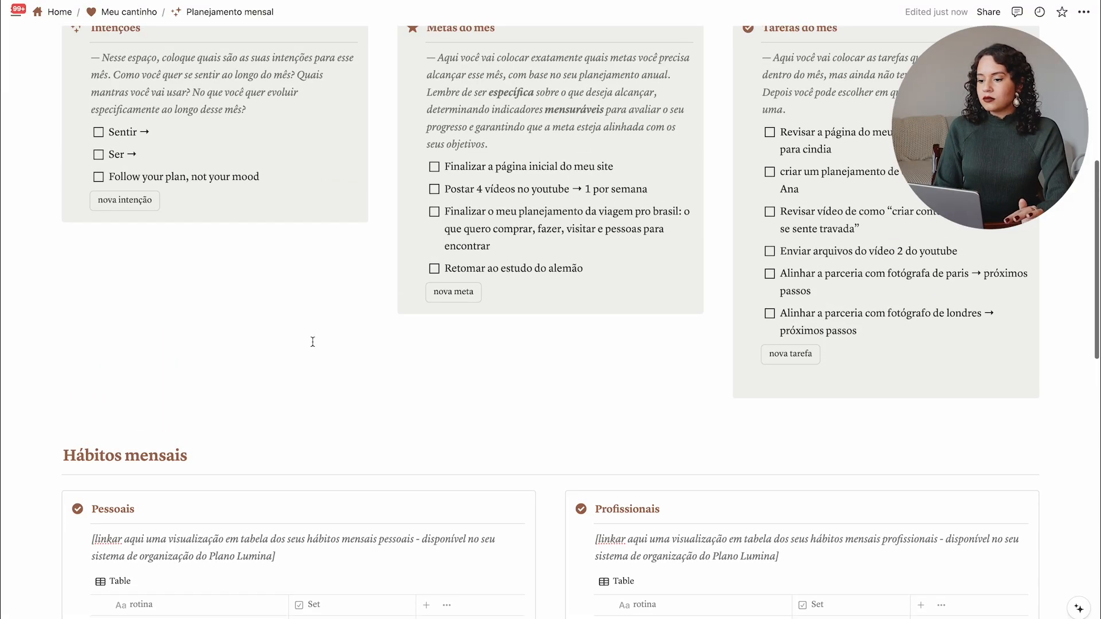
scroll(313, 341, up, 2)
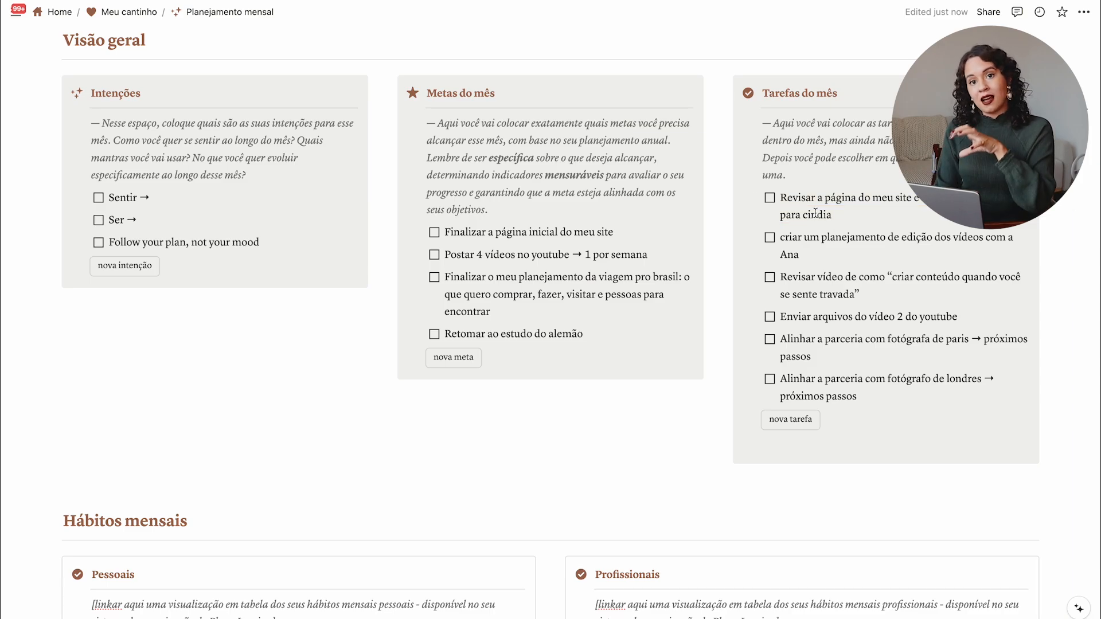
scroll(681, 199, down, 5)
scroll(749, 445, down, 2)
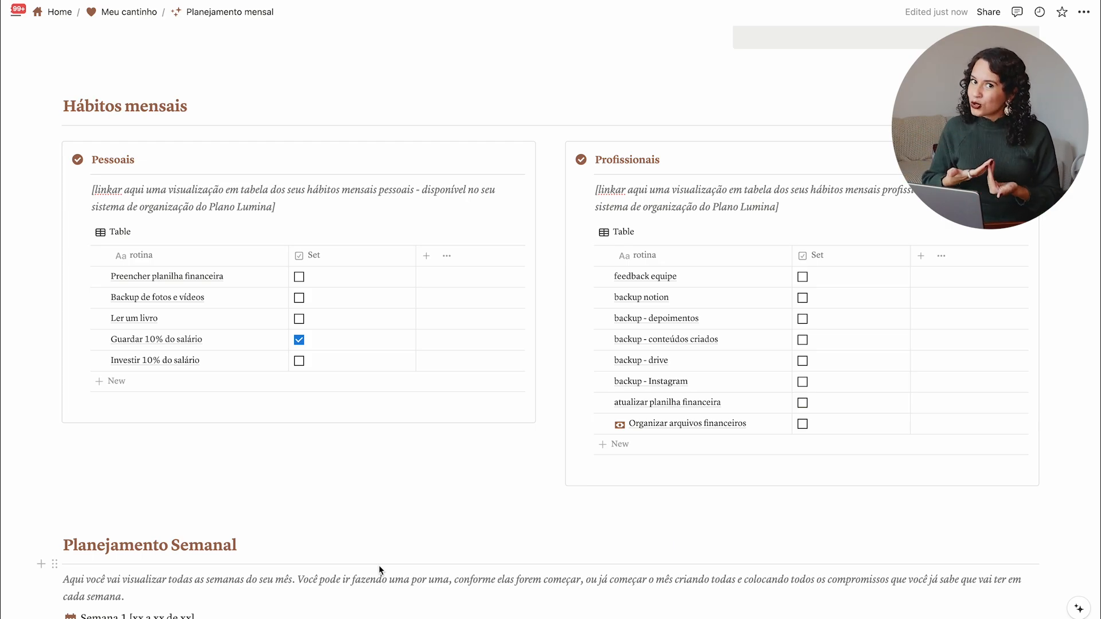
scroll(378, 565, down, 3)
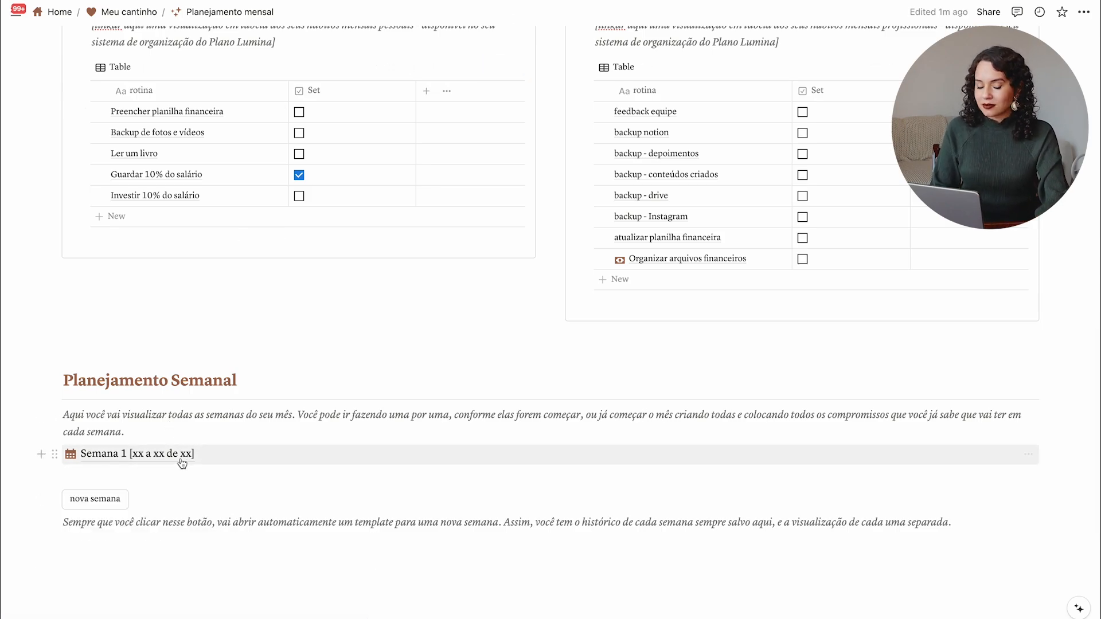
- Open the Semana 1 page and add the single weekly goal "postar 1 video no youtube" to Metas da semana
click(116, 503)
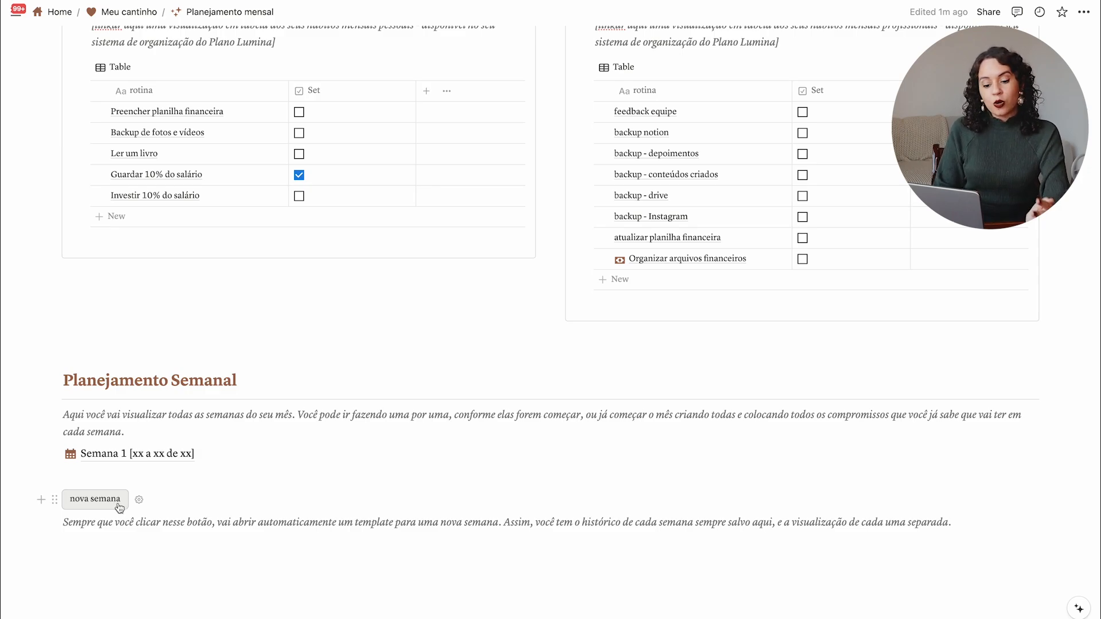
click(119, 504)
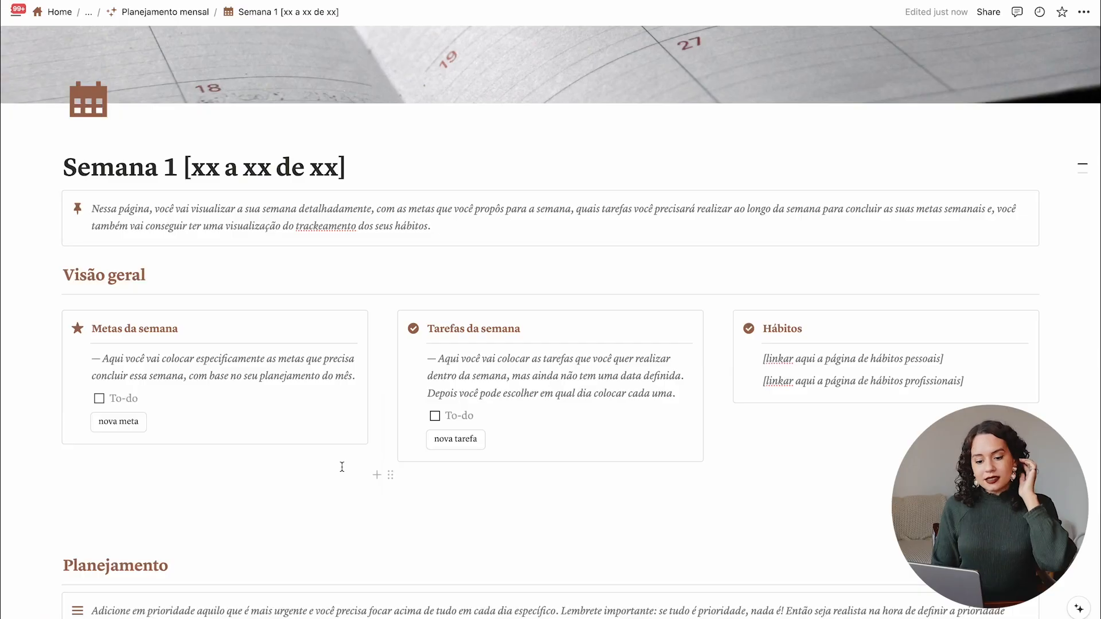
click(184, 396)
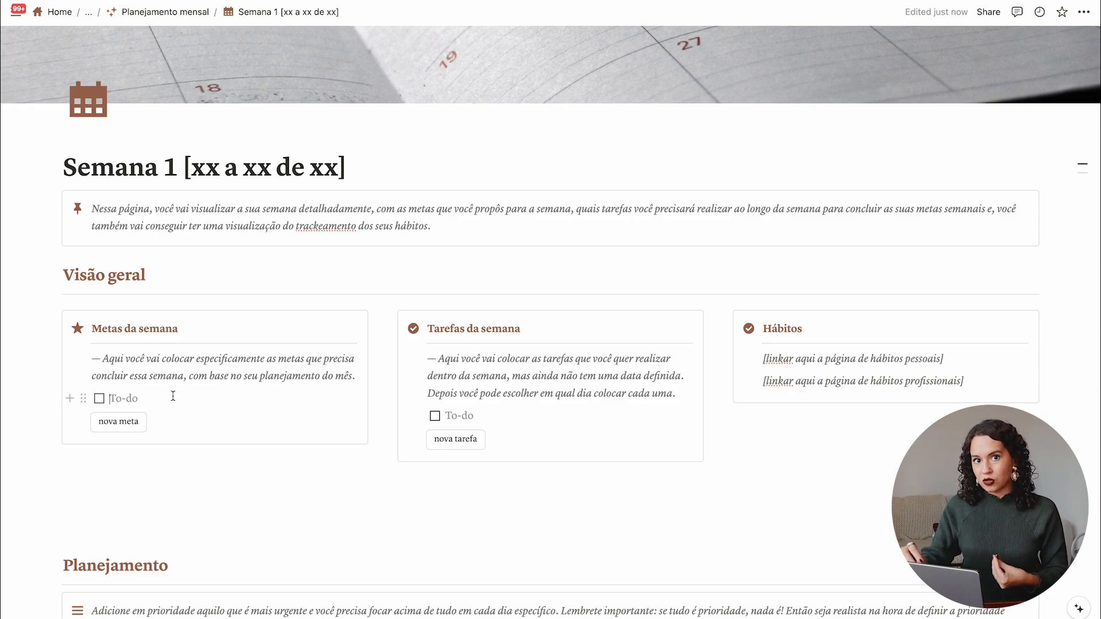
click(173, 396)
text(postar o vi)
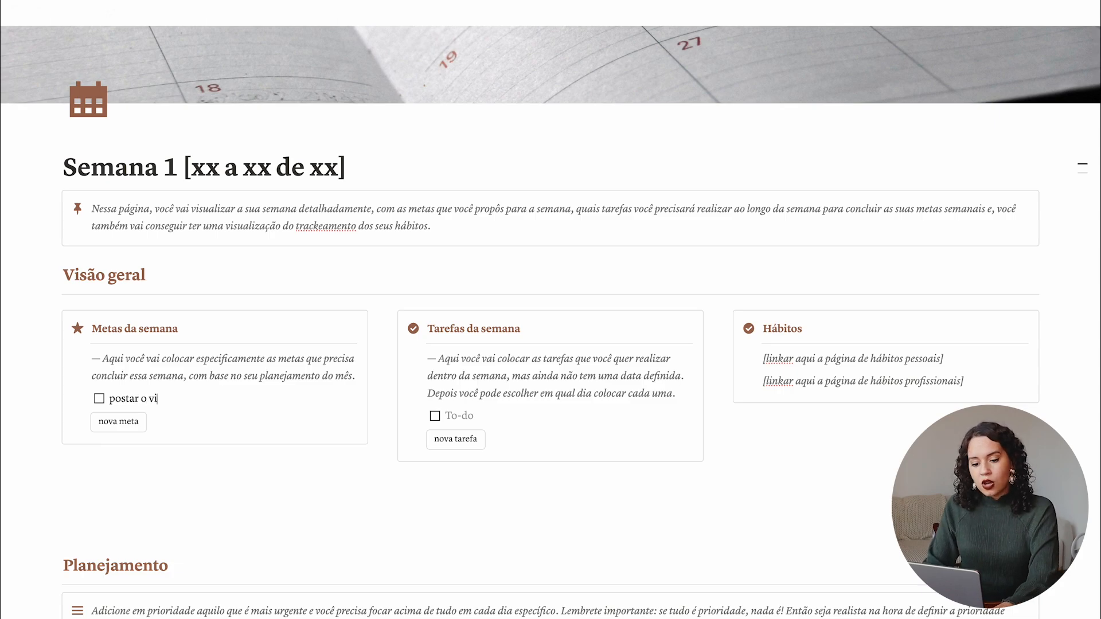
key(BackSpace)
key(BackSpace)
key(BackSpace)
key(BackSpace)
text(1 video no youtube)
key(Return)
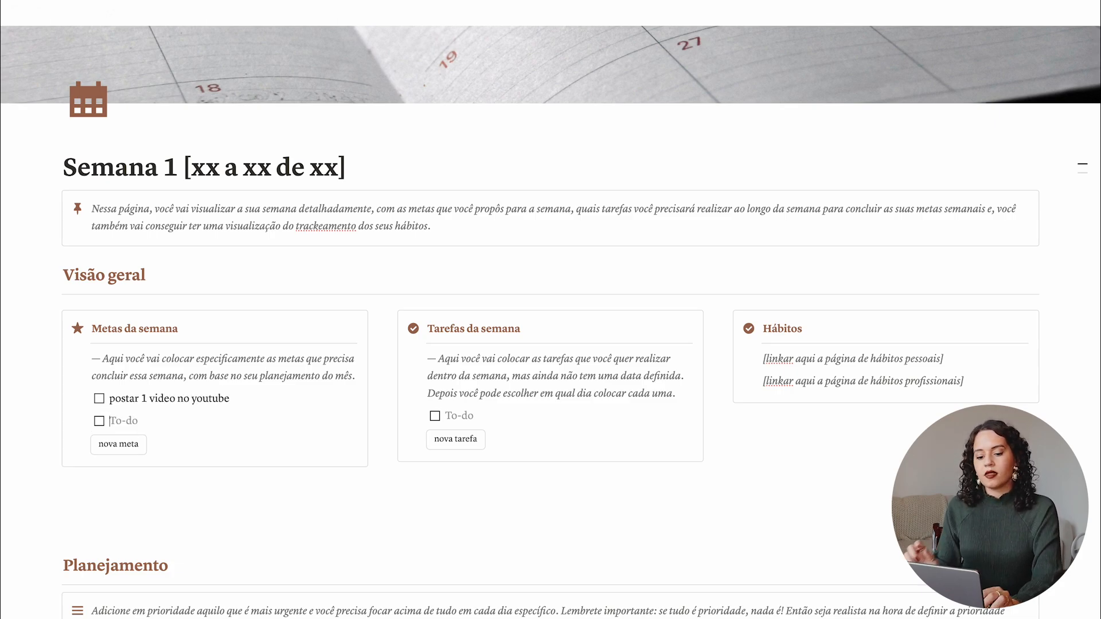
scroll(172, 395, down, 1)
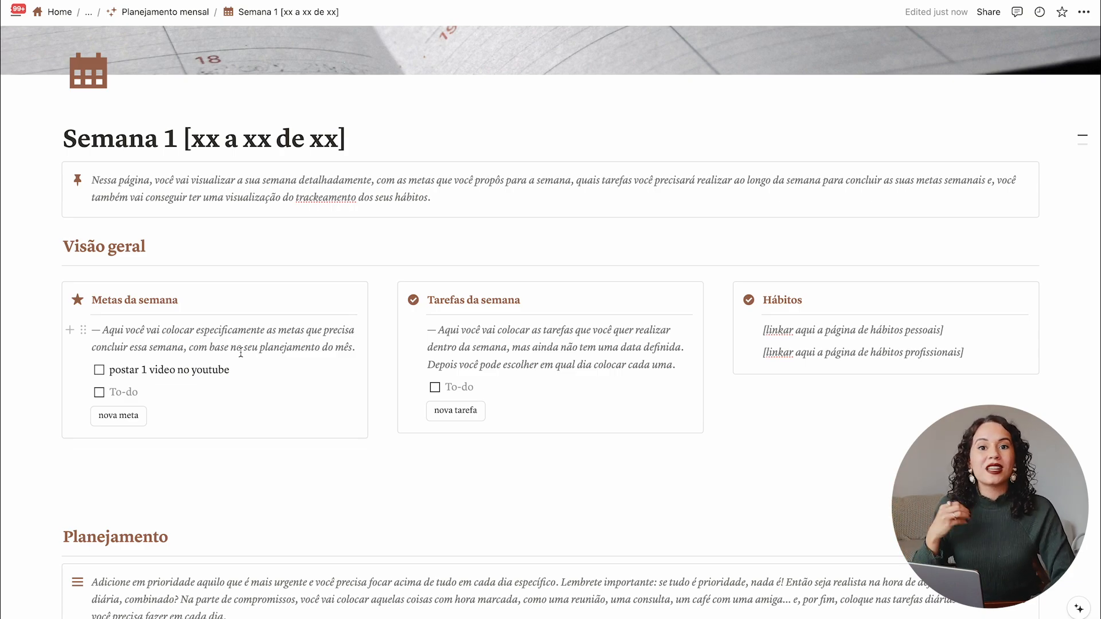
key(BackSpace)
- Move the first four tasks from Tarefas do mês on the Planejamento mensal page into the Semana 1 page and open that page
scroll(241, 352, down, 3)
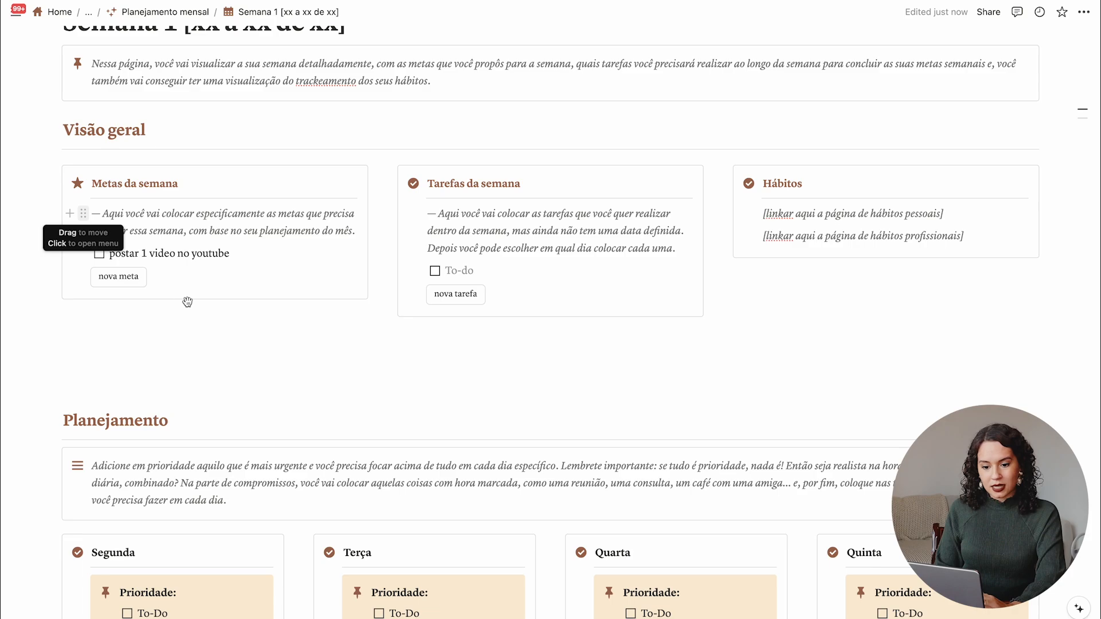
click(509, 273)
scroll(499, 271, up, 1)
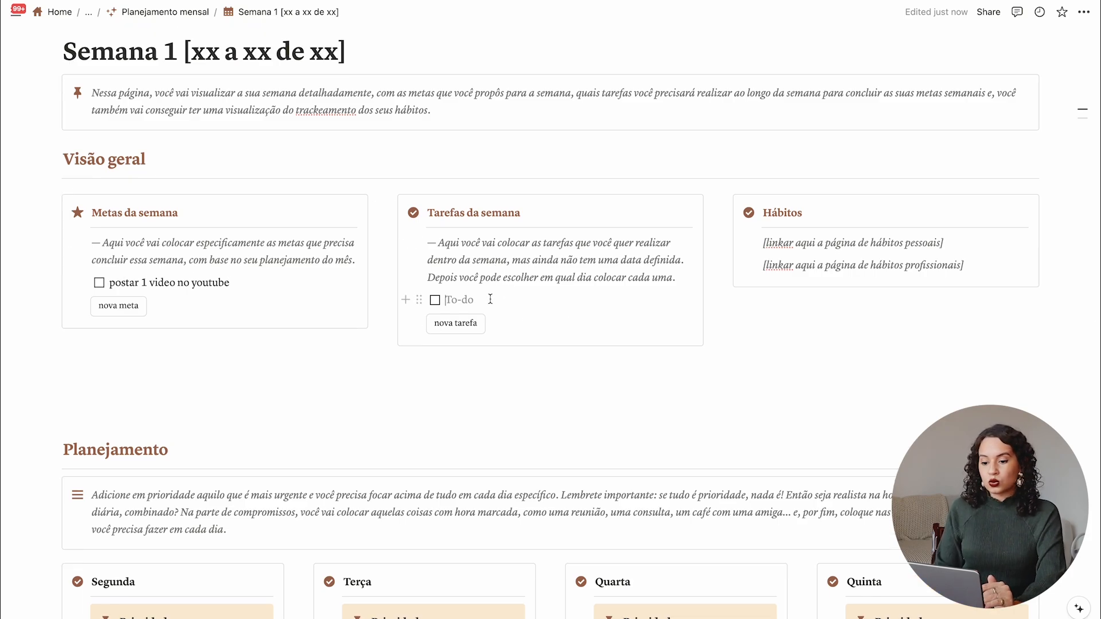
click(172, 11)
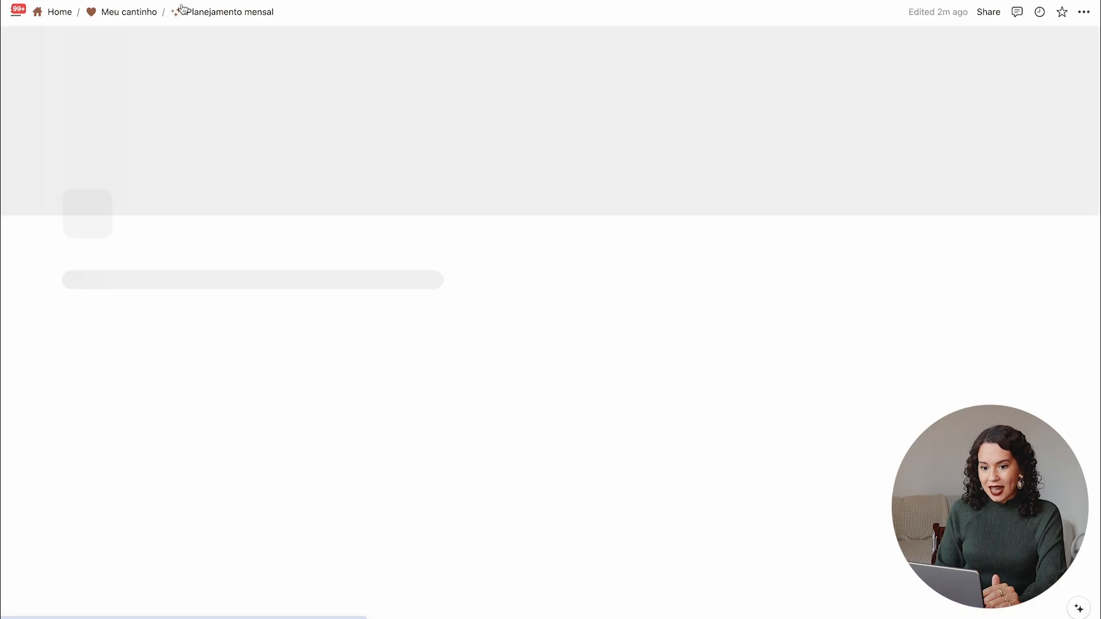
scroll(529, 187, down, 5)
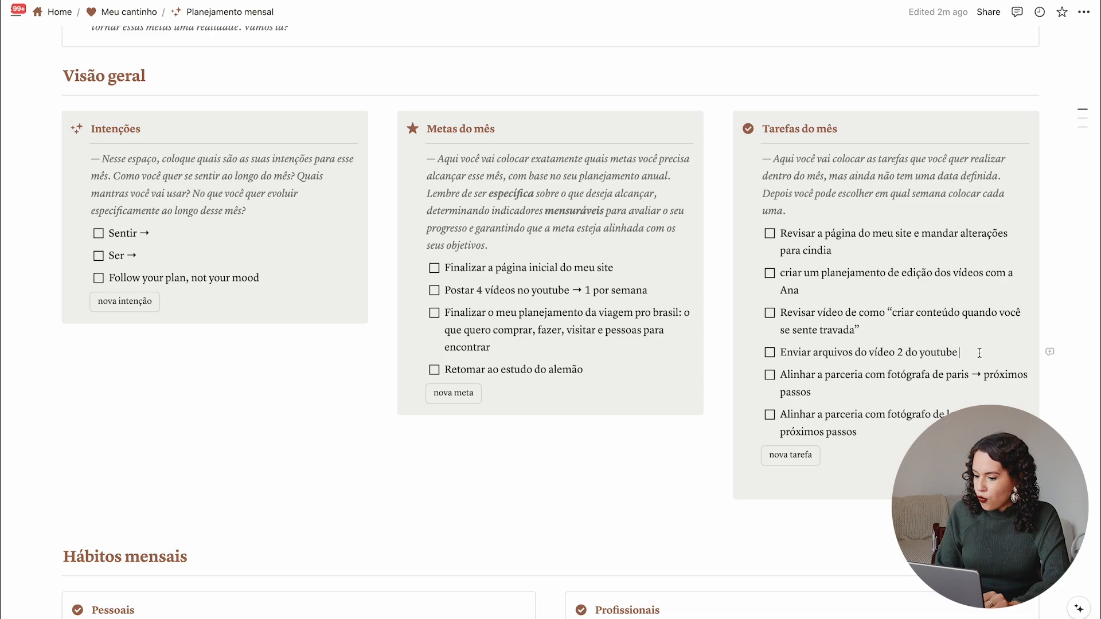
drag(981, 356, 783, 232)
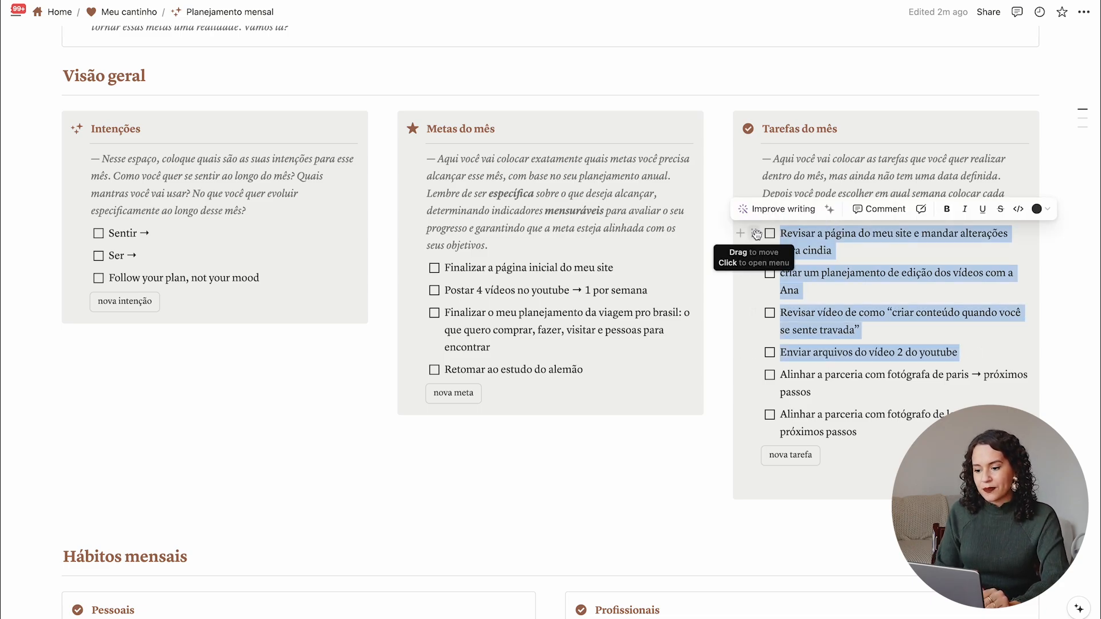
drag(757, 234, 173, 142)
click(173, 139)
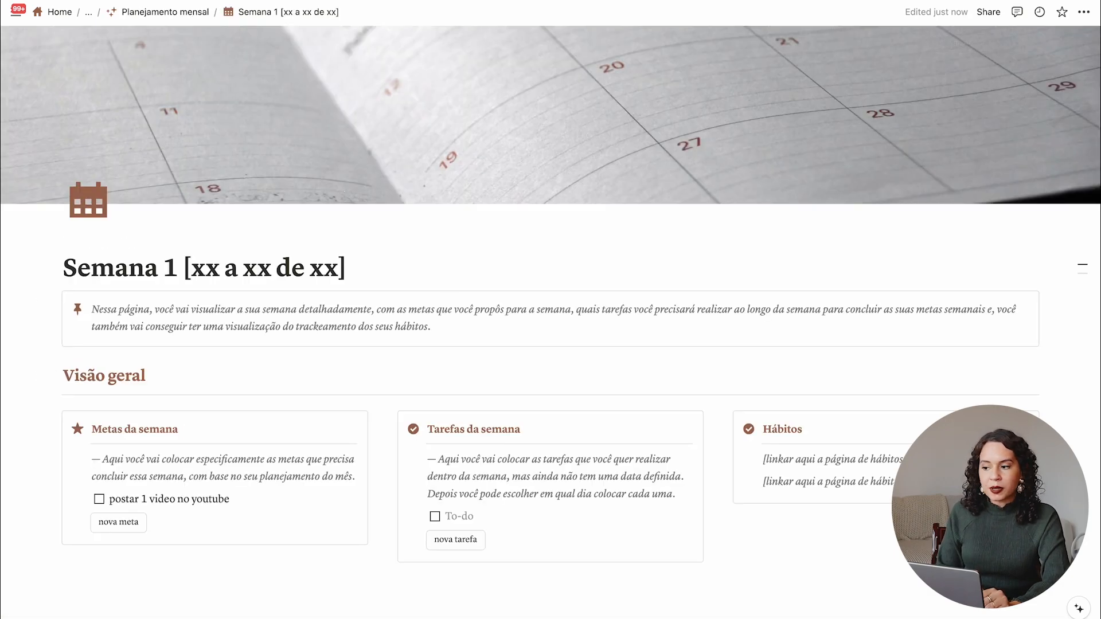
- Rename the week page as "Semana 02 a 08 de setembro", checking the September dates in the calendar
double_click(205, 268)
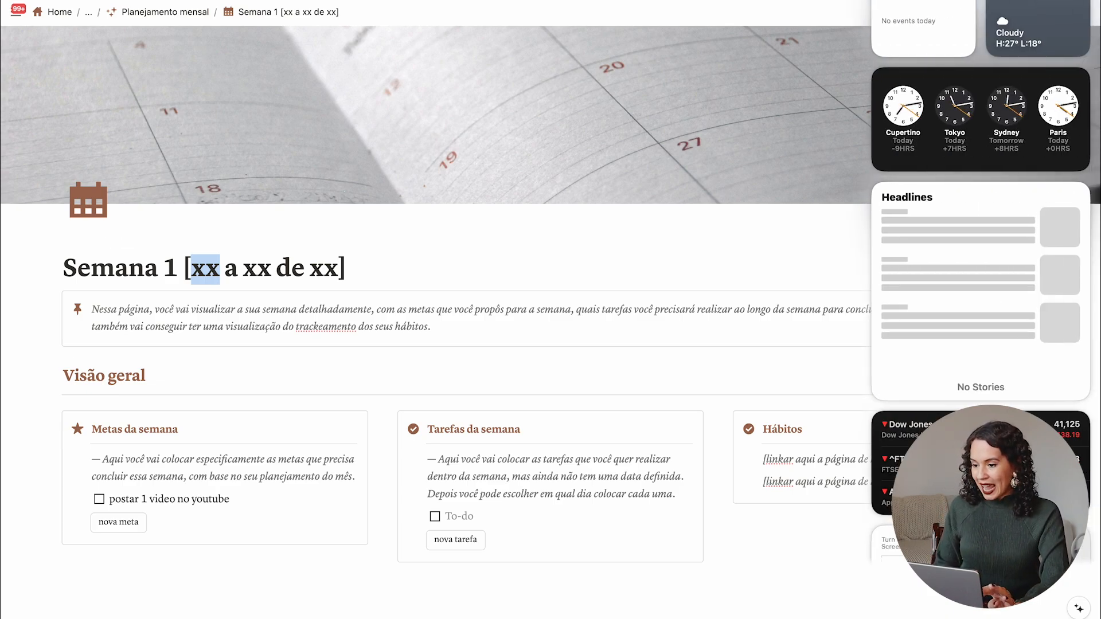
text(02)
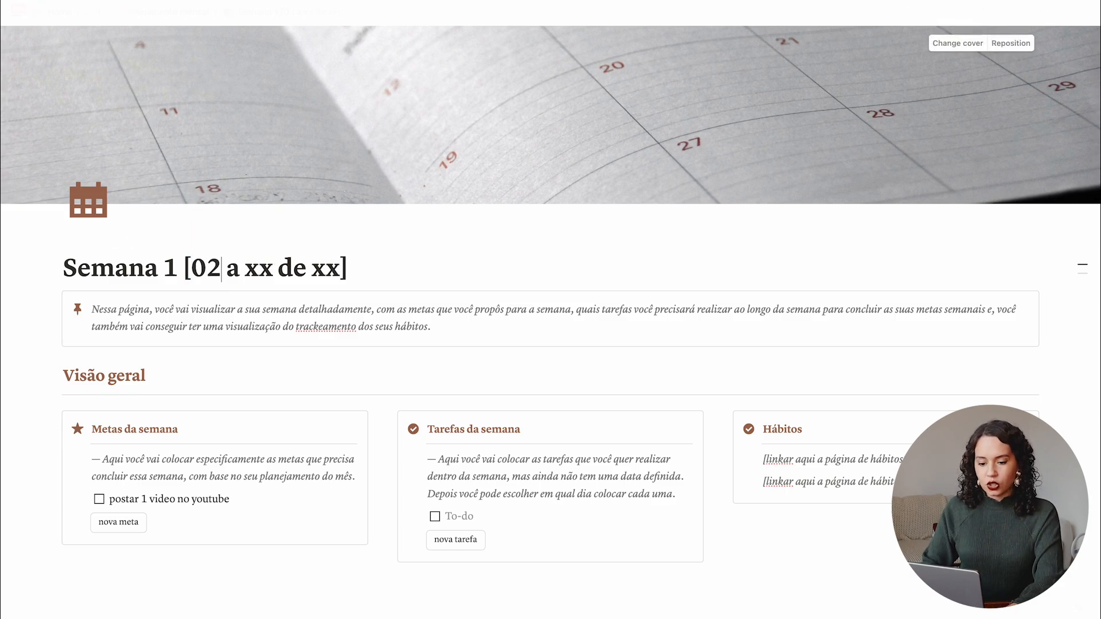
click(189, 265)
key(BackSpace)
key(BackSpace)
key(BackSpace)
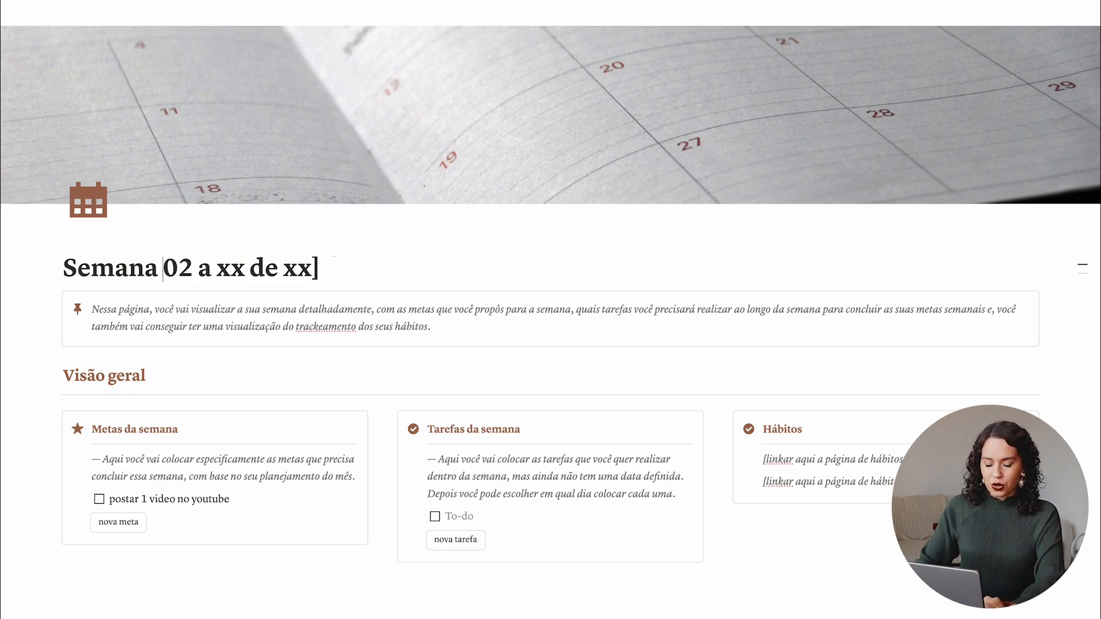
double_click(229, 268)
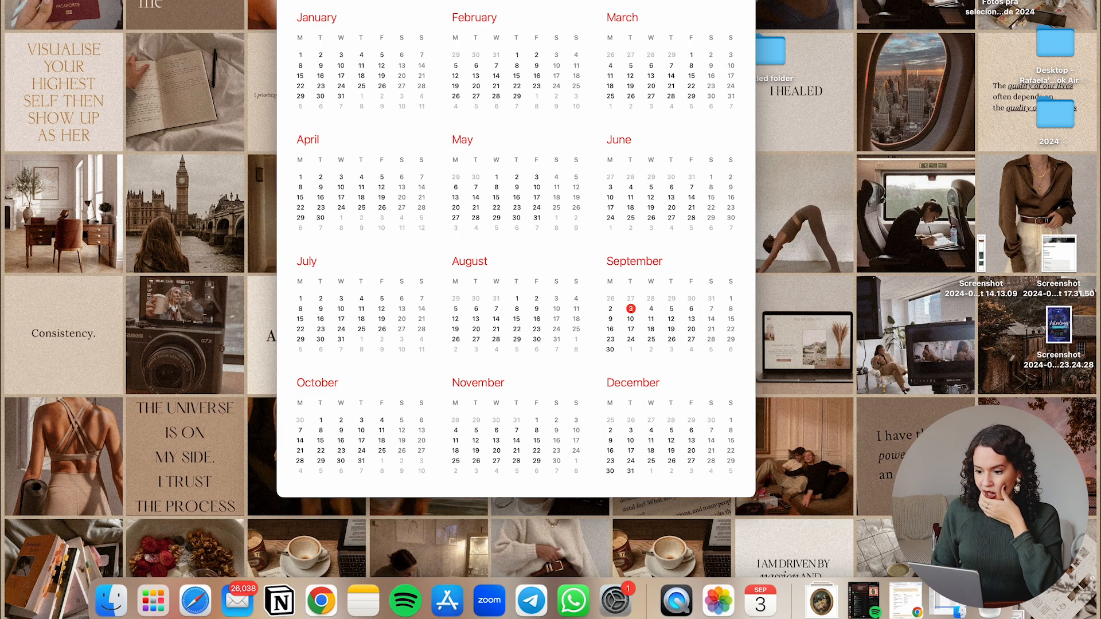
click(321, 600)
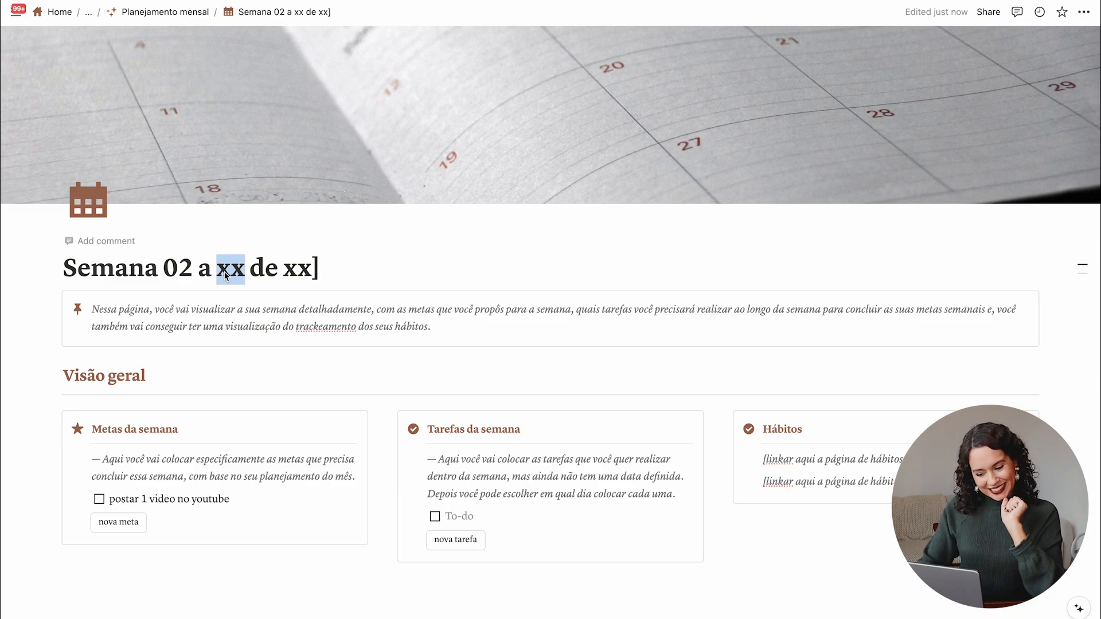
text(08)
double_click(298, 269)
text(setembro)
key(BackSpace)
- Move the four transferred tasks from the end of the week page into the Tarefas da semana block, above the empty to-do
scroll(227, 466, down, 20)
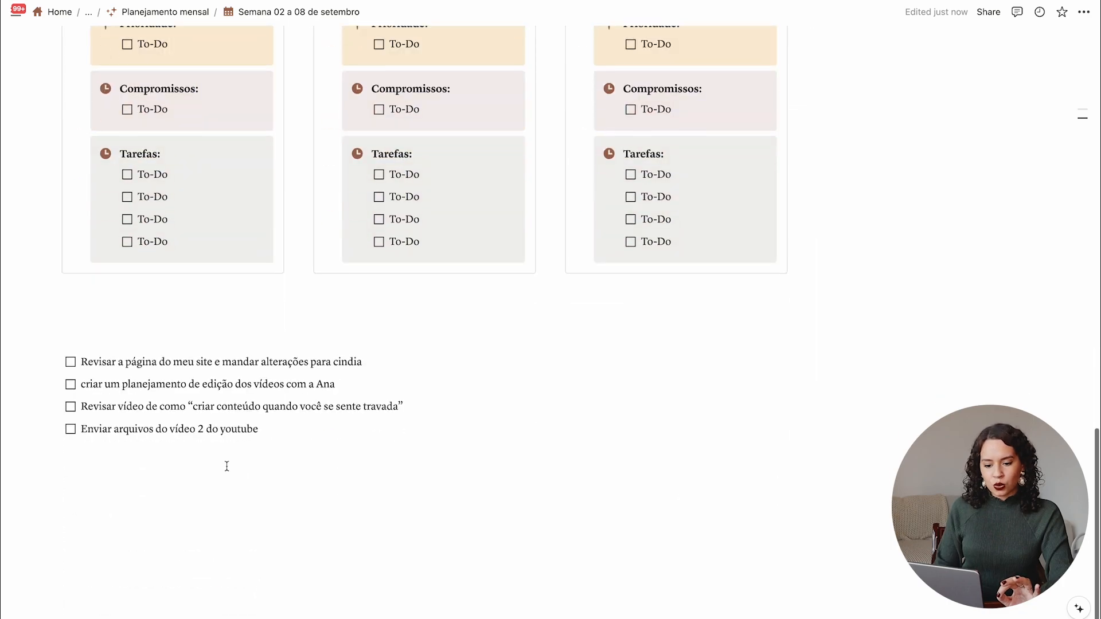
drag(319, 431, 440, 501)
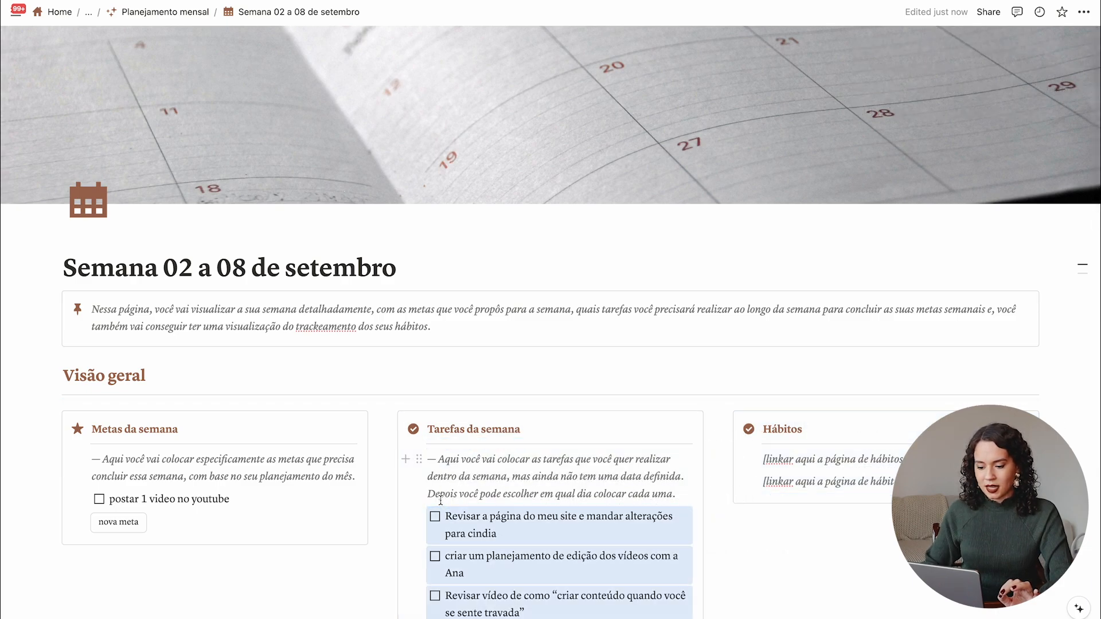
scroll(500, 335, down, 4)
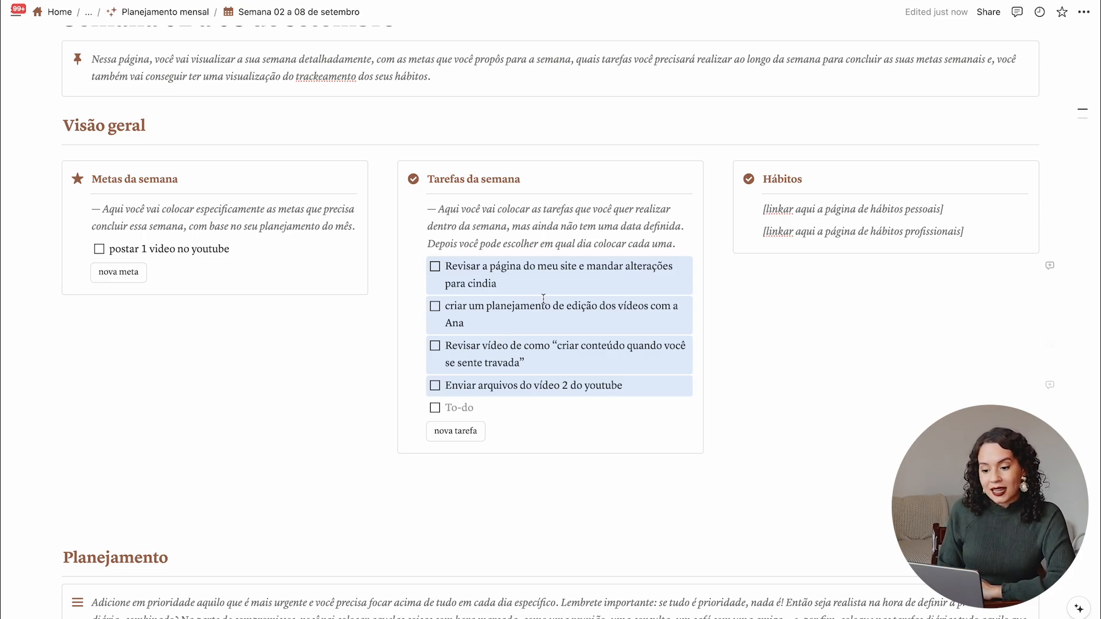
click(556, 419)
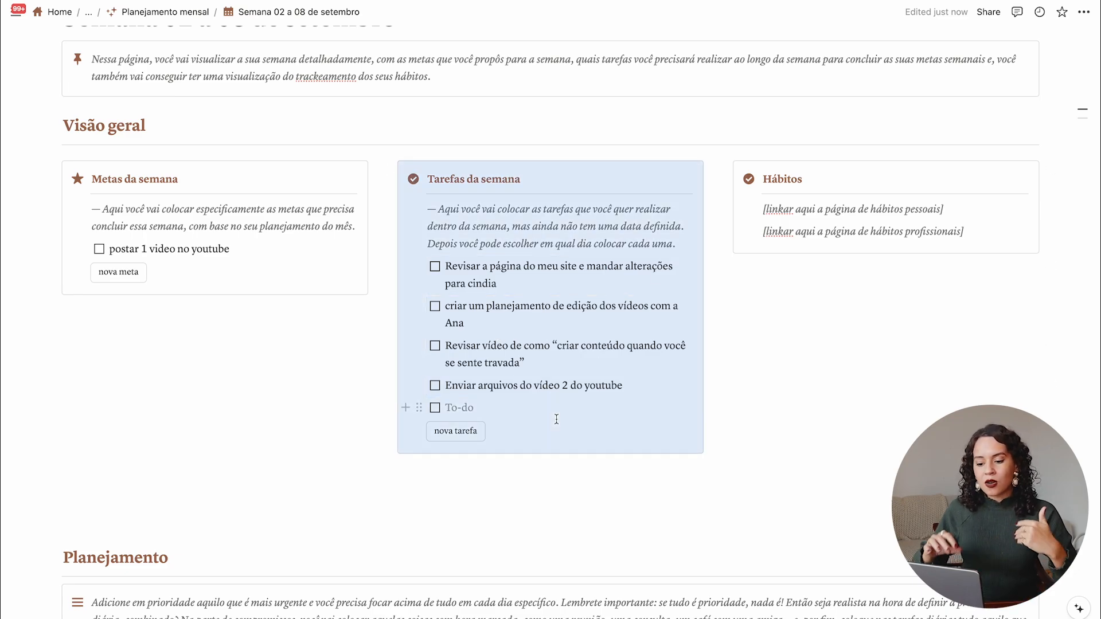
- Add the task "Finalizar o planejamento do desafio lumina" in the empty to-do of Tarefas da semana
click(536, 405)
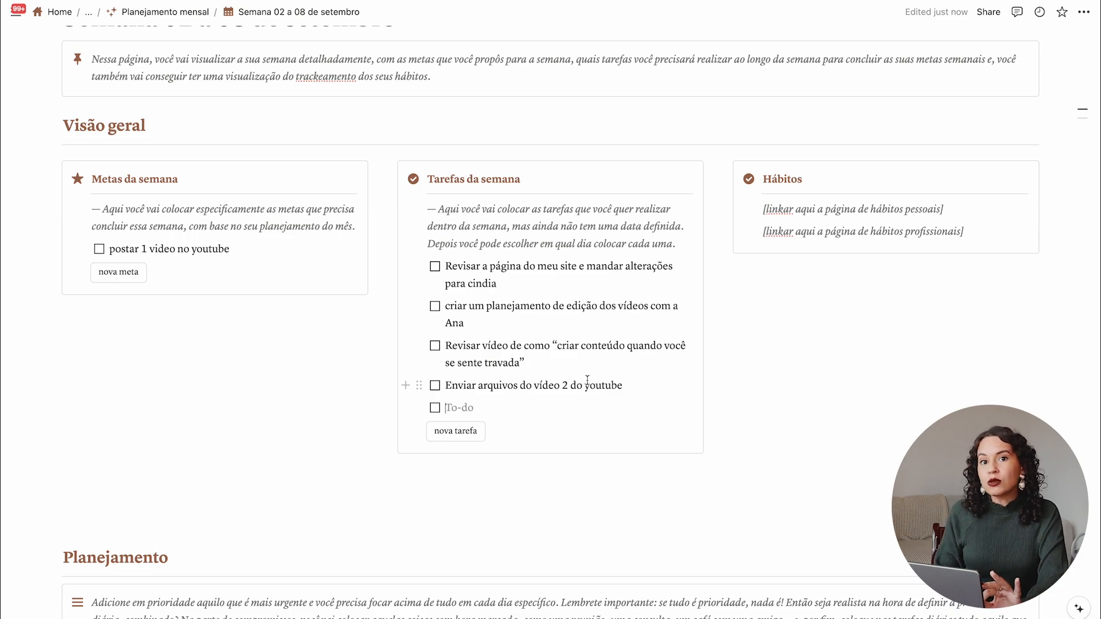
scroll(587, 381, down, 2)
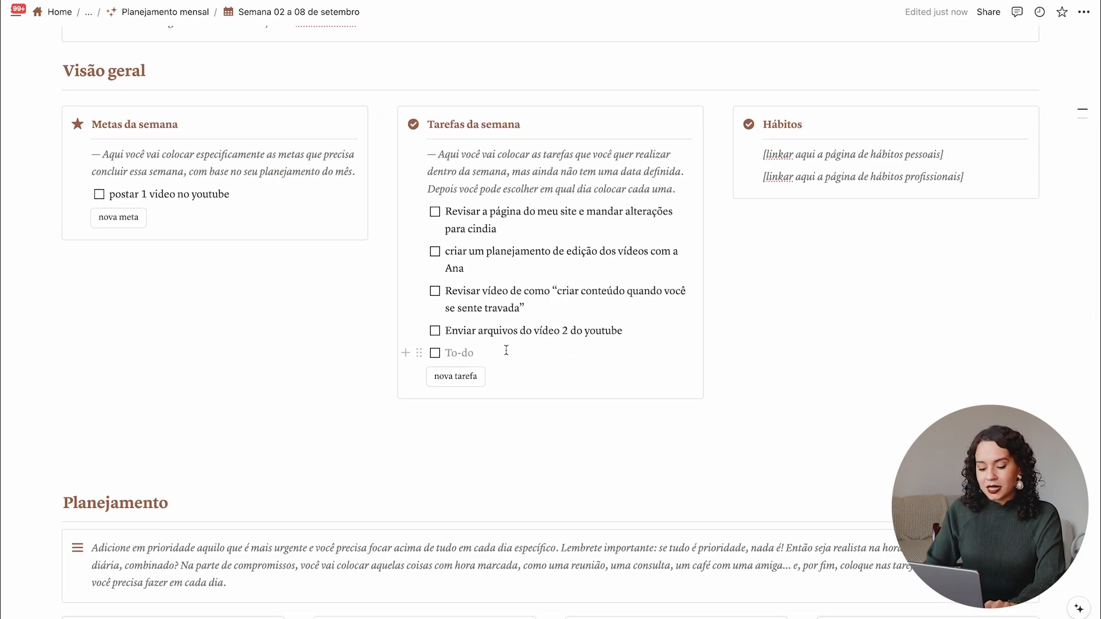
click(506, 350)
text(Finalizar)
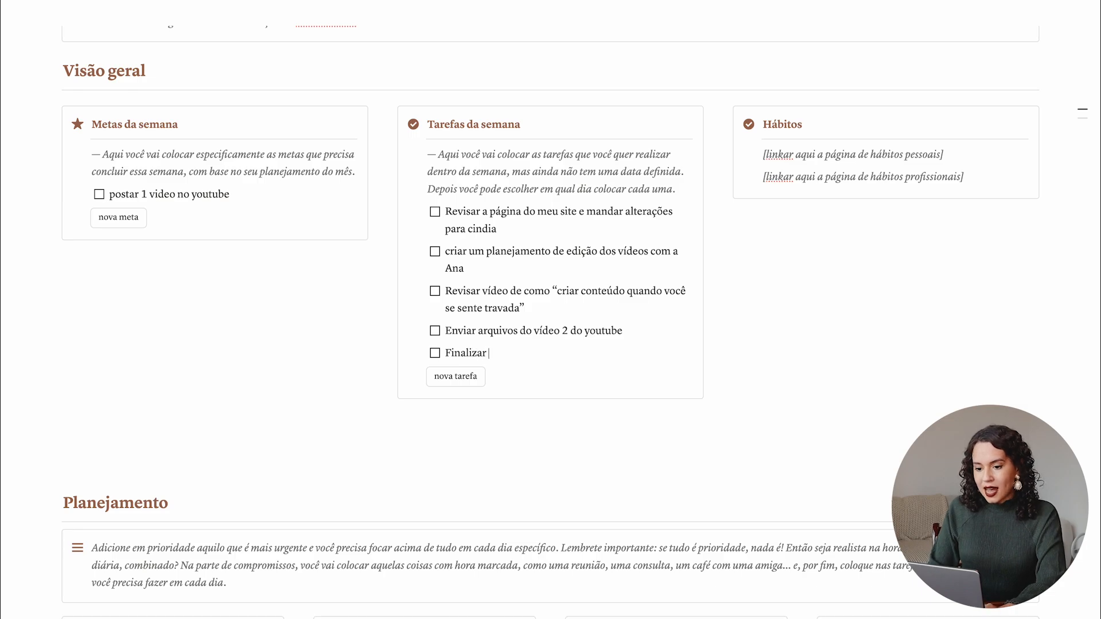
text( o planej)
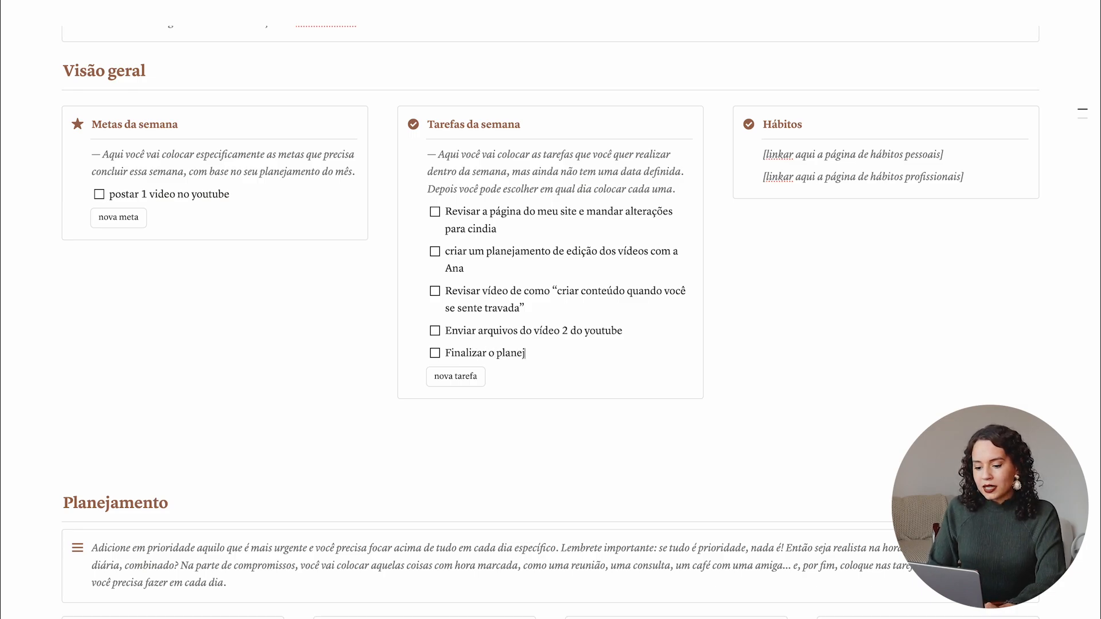
text(amento do desafio lumina)
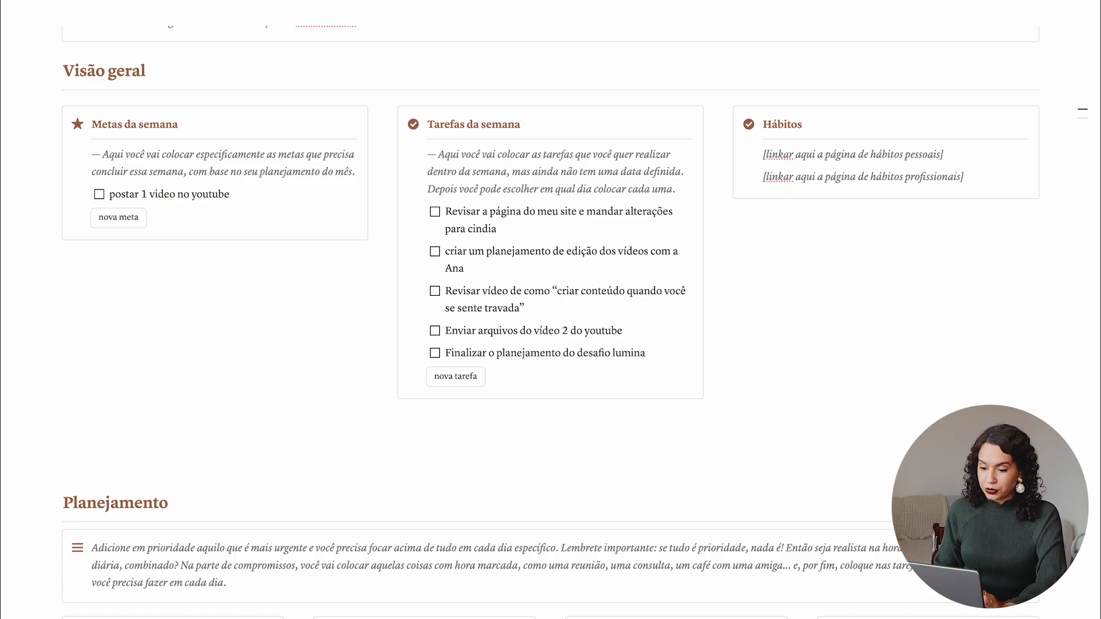
- Add the task "ir no mercado comprar coisas para o meu aniversário" to Tarefas da semana, followed by an empty to-do
key(Return)
text(ir no mar)
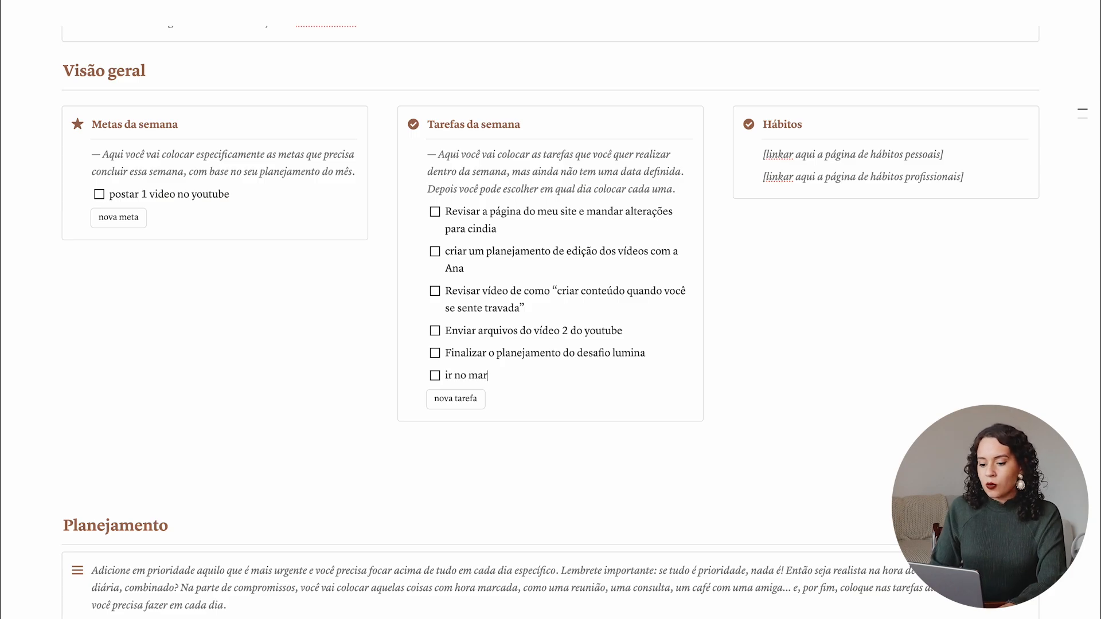
key(BackSpace)
key(BackSpace)
text(ercado)
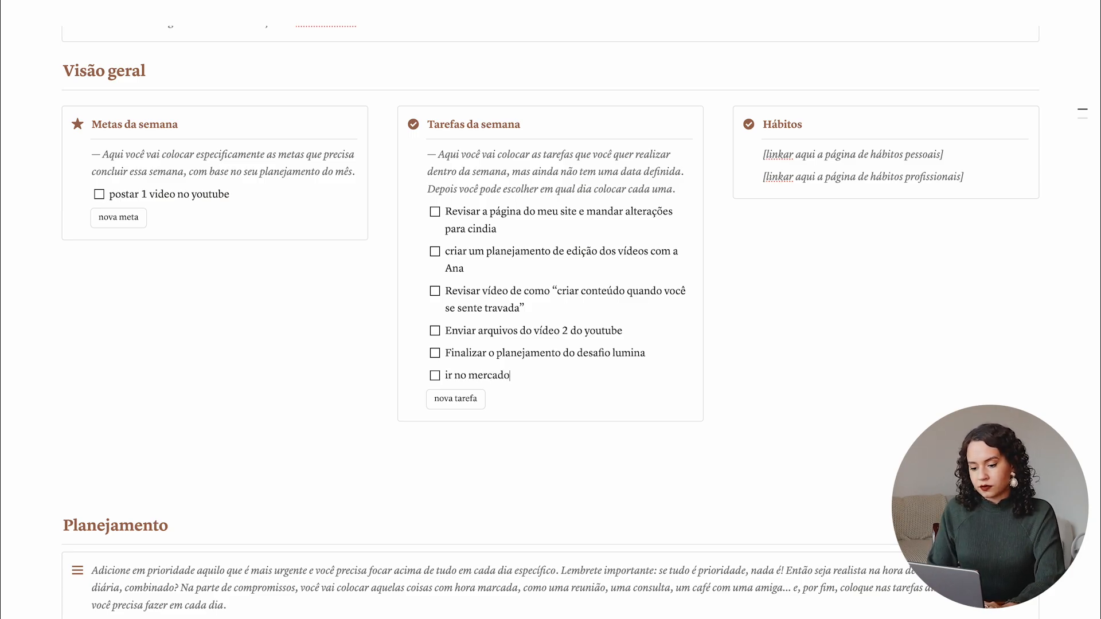
text( comprar coisa)
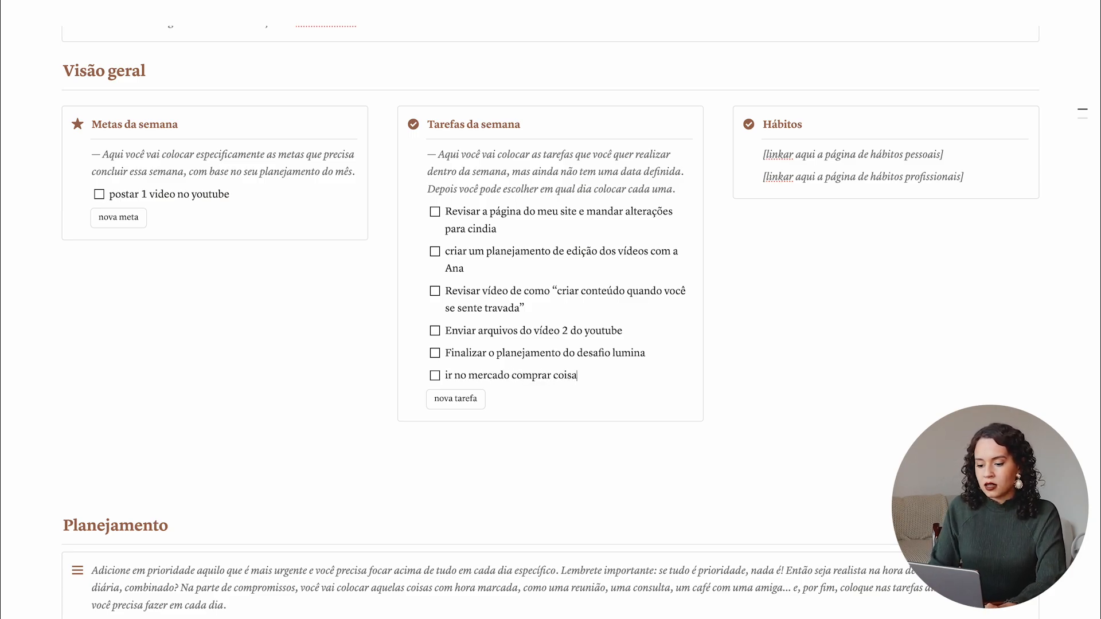
text(s para o meu)
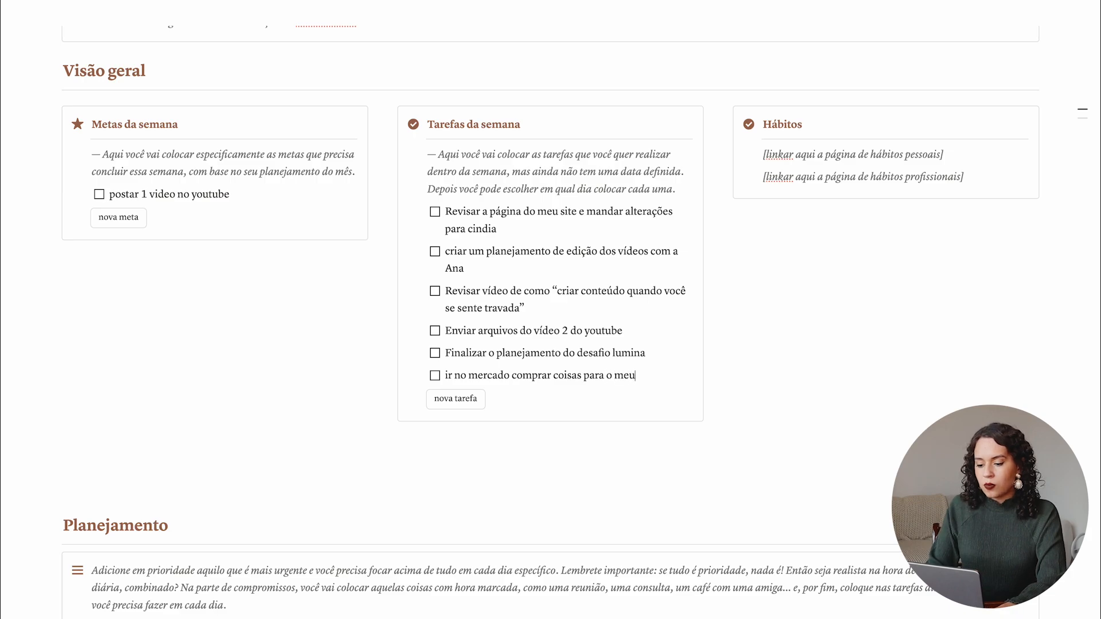
text( aniversário)
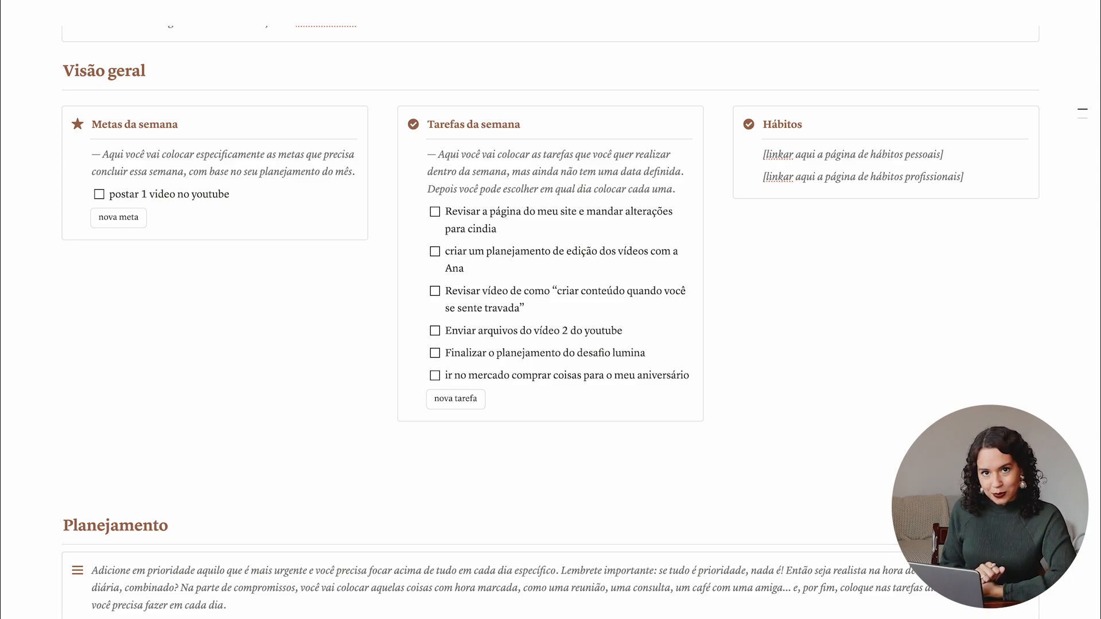
key(Return)
scroll(495, 345, up, 1)
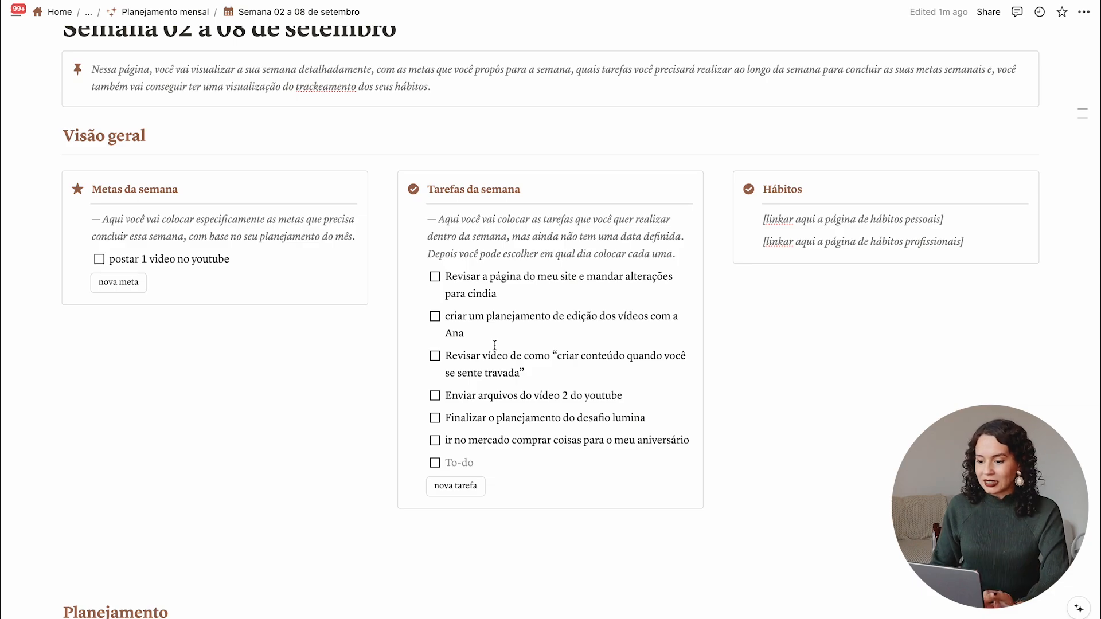
- Replace the Hábitos placeholders with weekly tables for Hábitos pessoais and Hábitos profissionais, and move the personal block full-width below the three columns
scroll(494, 344, down, 1)
drag(975, 234, 763, 214)
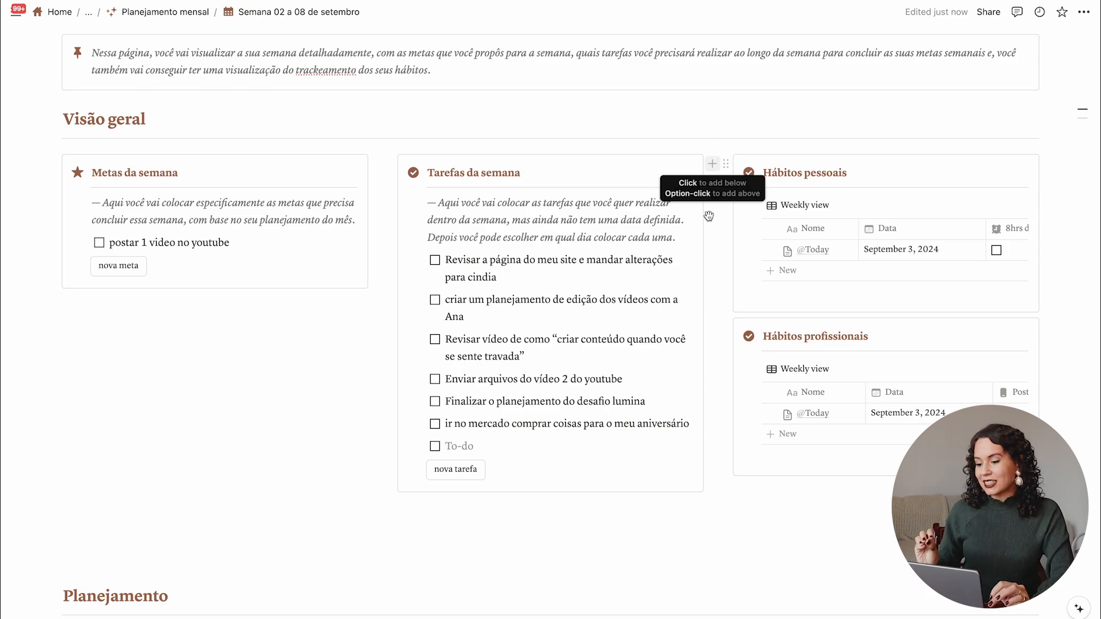
scroll(709, 216, down, 4)
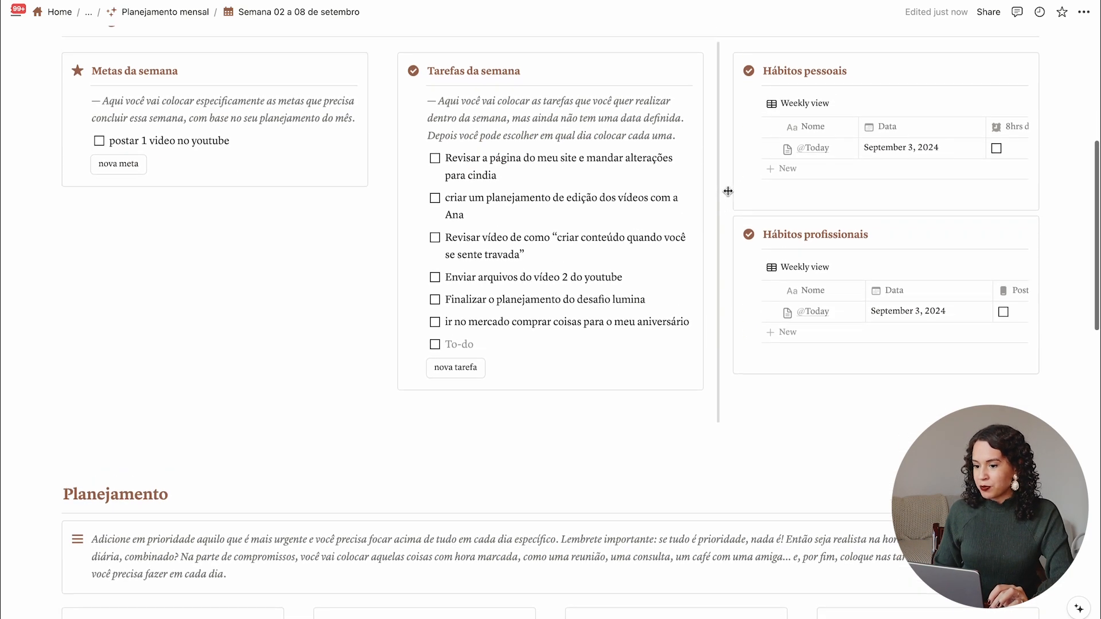
drag(726, 62, 238, 390)
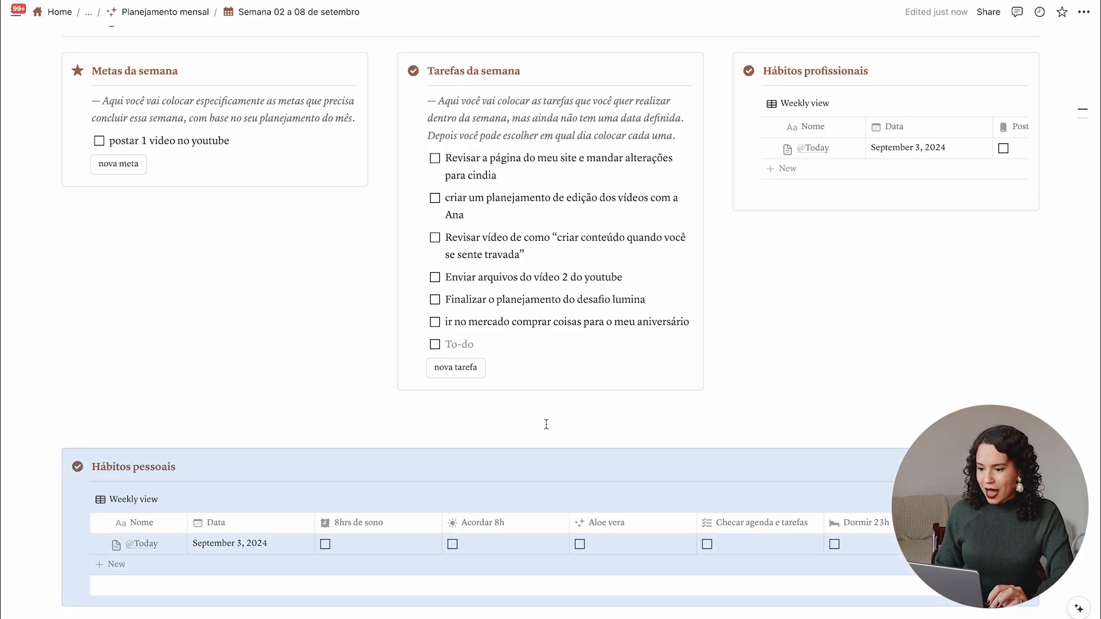
- Move the Hábitos profissionais block out of the third column to full width, directly above Hábitos pessoais
scroll(652, 111, down, 1)
scroll(652, 112, up, 2)
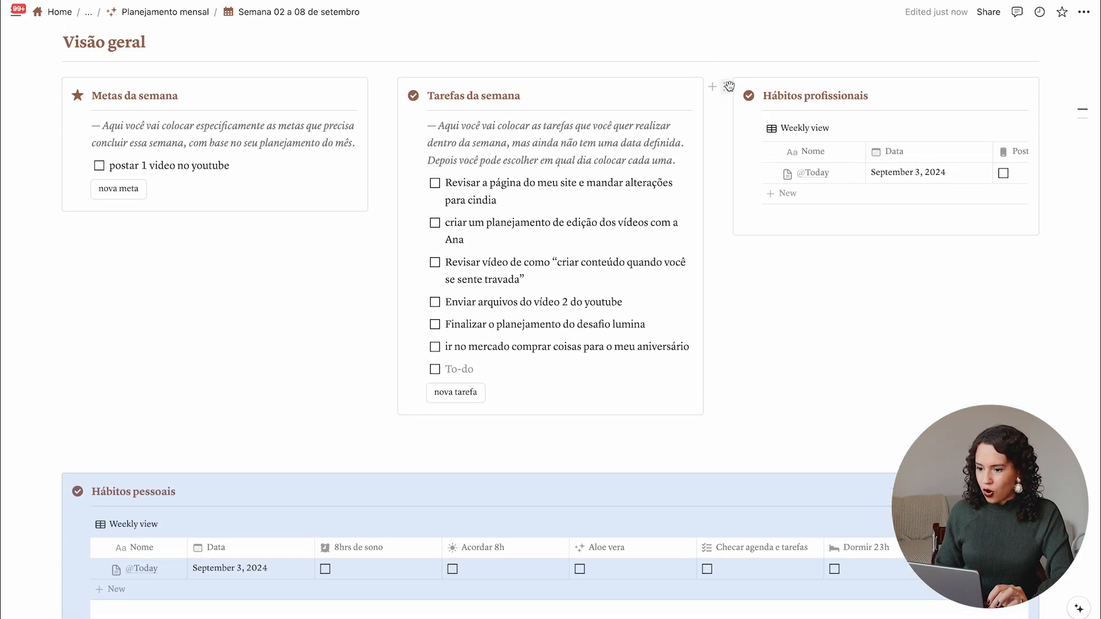
drag(272, 389, 140, 455)
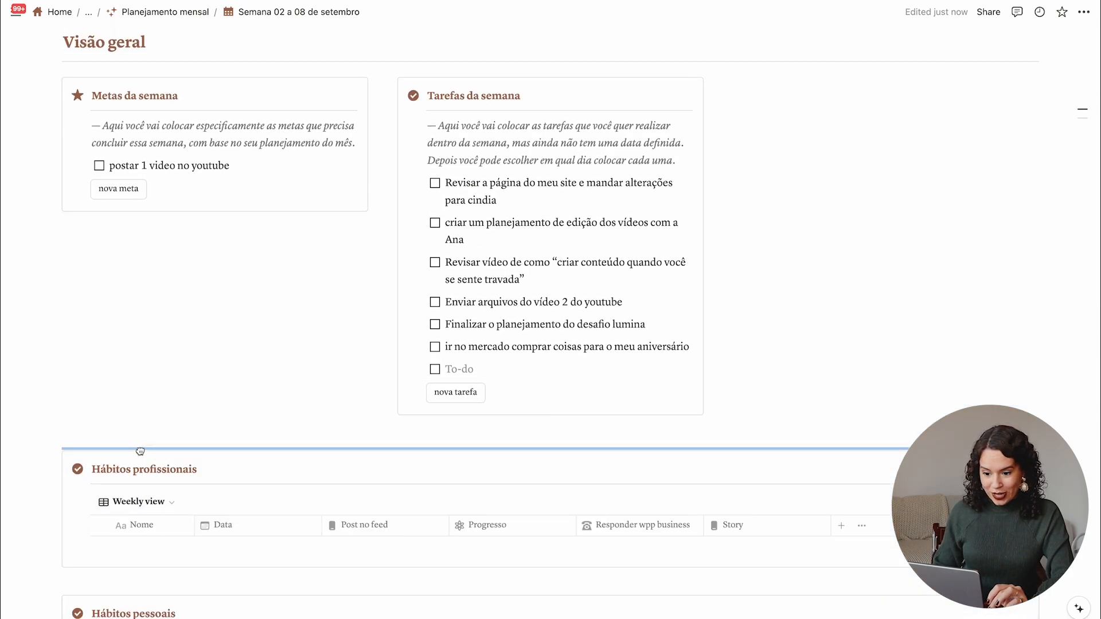
scroll(140, 450, down, 3)
click(162, 277)
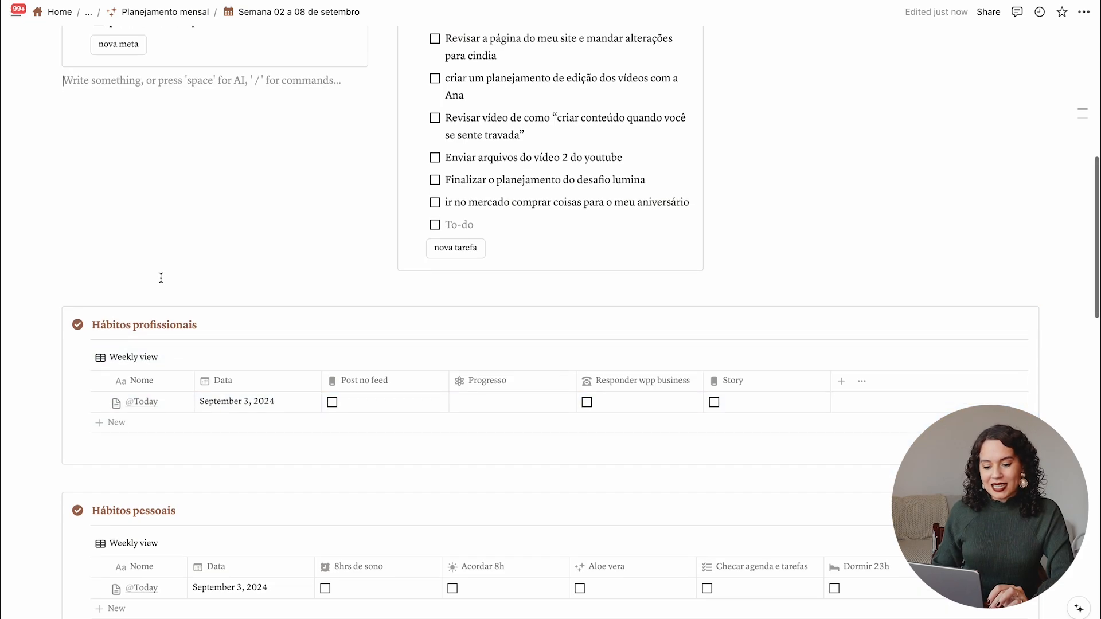
- In Hábitos profissionais, move the Progresso column after Story and tick Post no feed, Responder wpp business and Story for September 3, 2024
scroll(161, 277, down, 3)
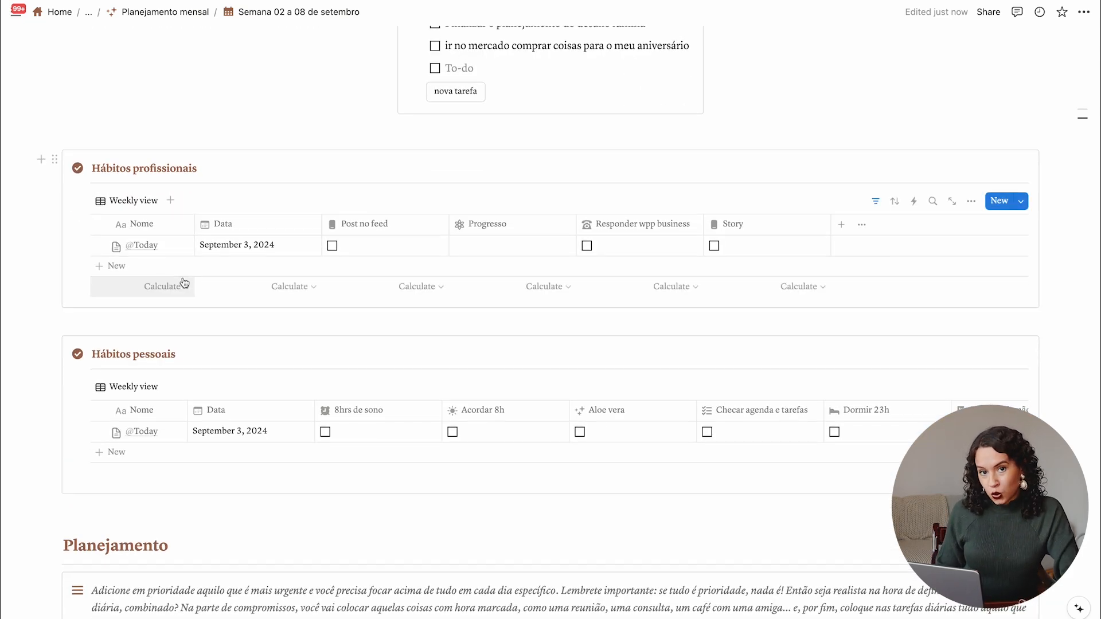
click(332, 245)
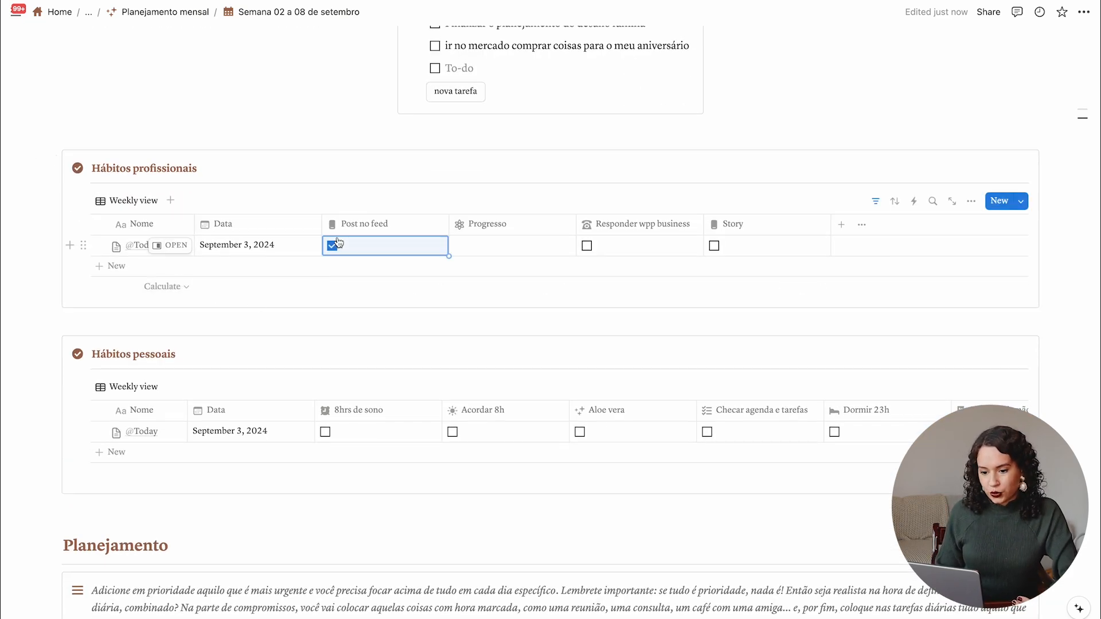
drag(510, 231, 760, 228)
click(459, 245)
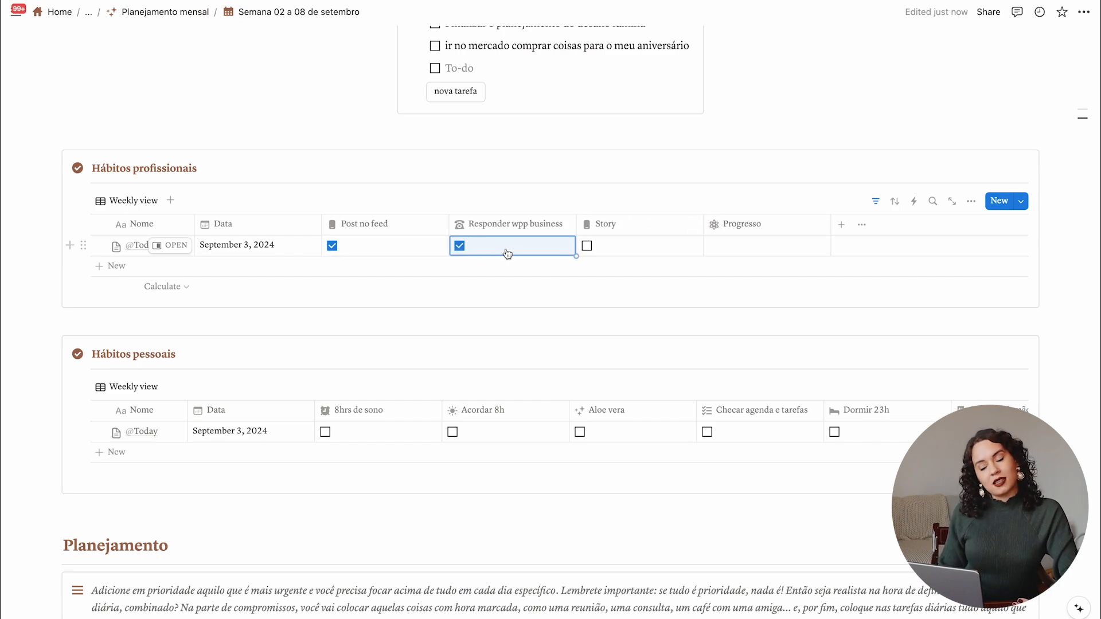
click(602, 253)
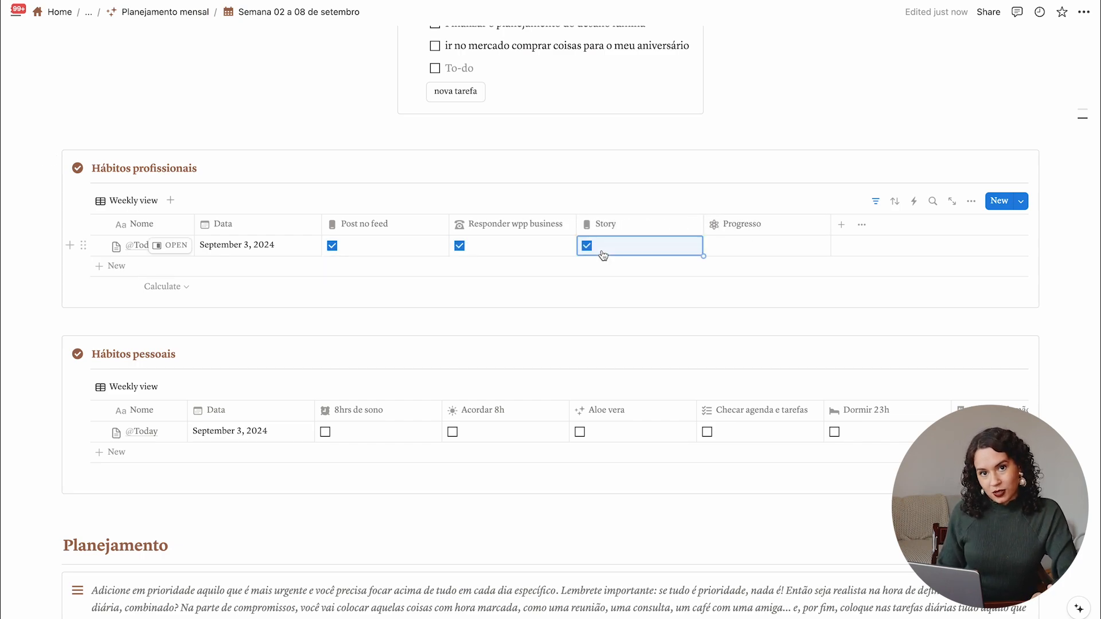
- Clear Post no feed and Responder wpp business in the Hábitos profissionais row, keeping only Story ticked
click(459, 246)
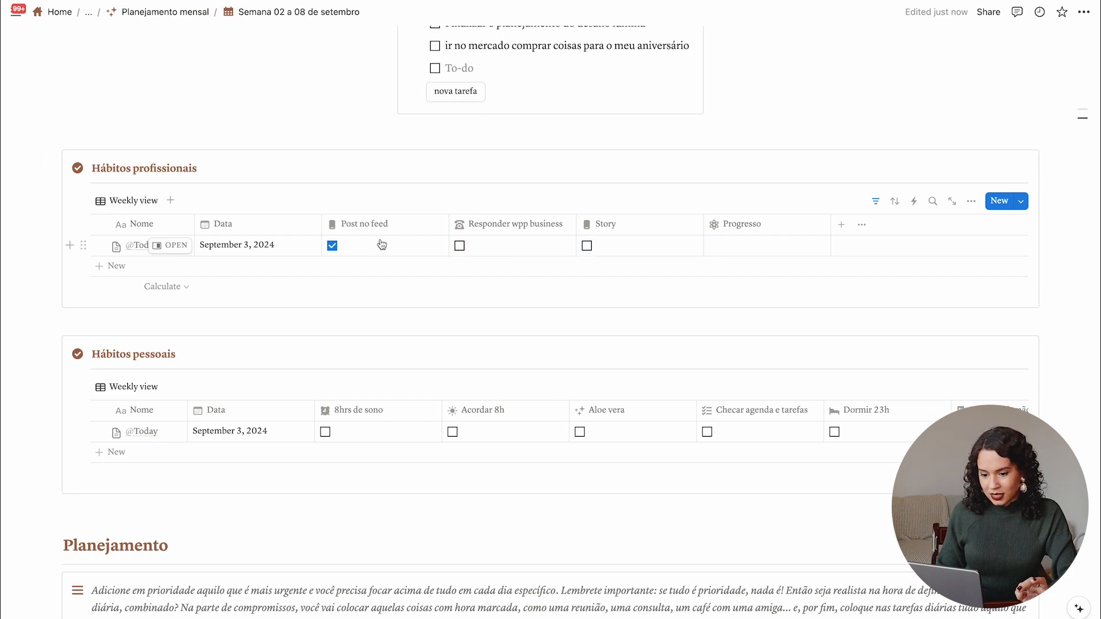
click(332, 246)
click(610, 248)
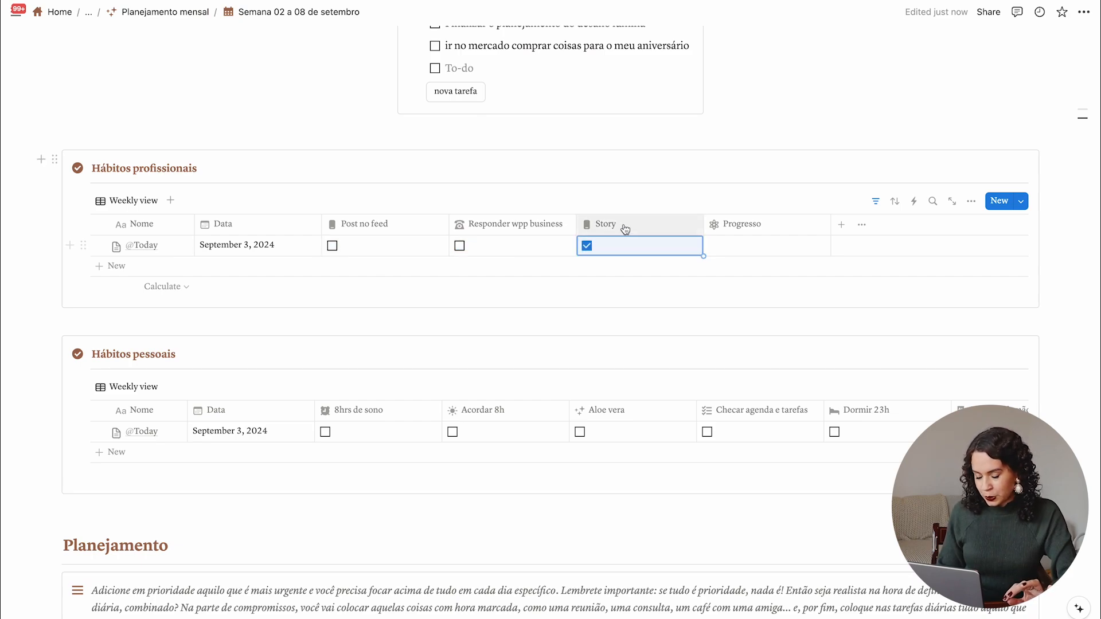
- Tick 8hrs de sono, Acordar 8h, Aloe vera and Checar agenda e tarefas in the September 3, 2024 row of Hábitos pessoais
scroll(641, 227, down, 2)
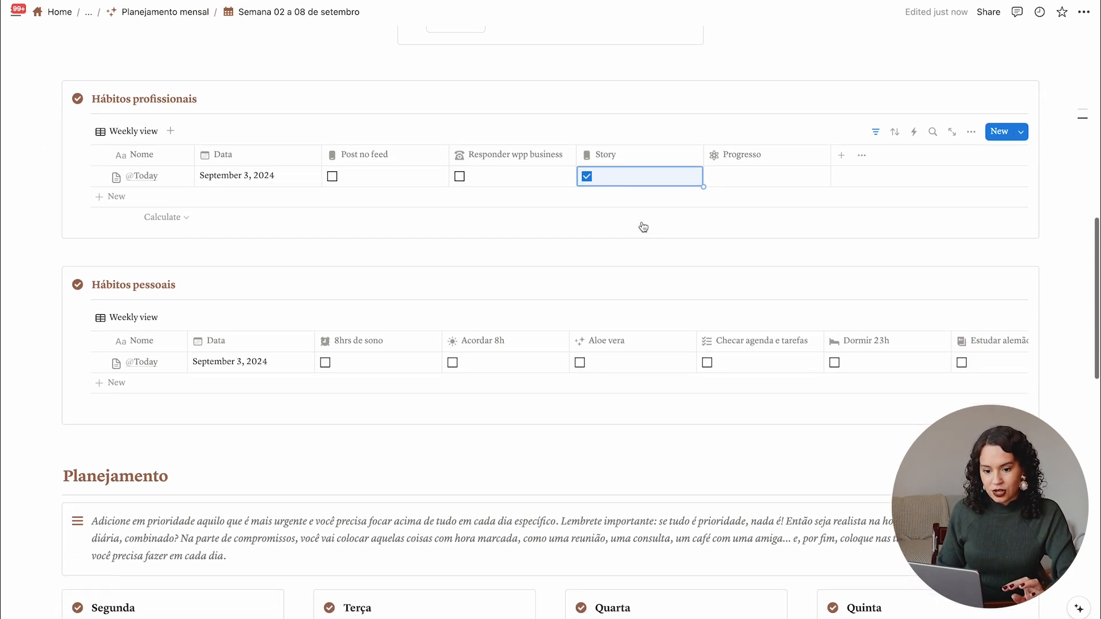
scroll(448, 396, up, 3)
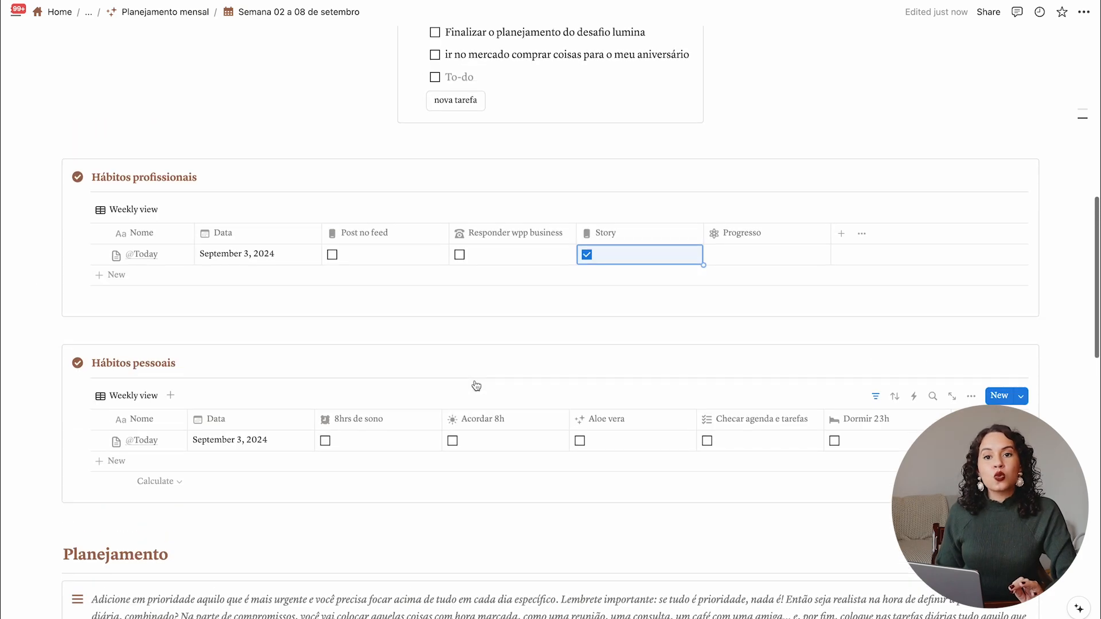
scroll(475, 383, down, 4)
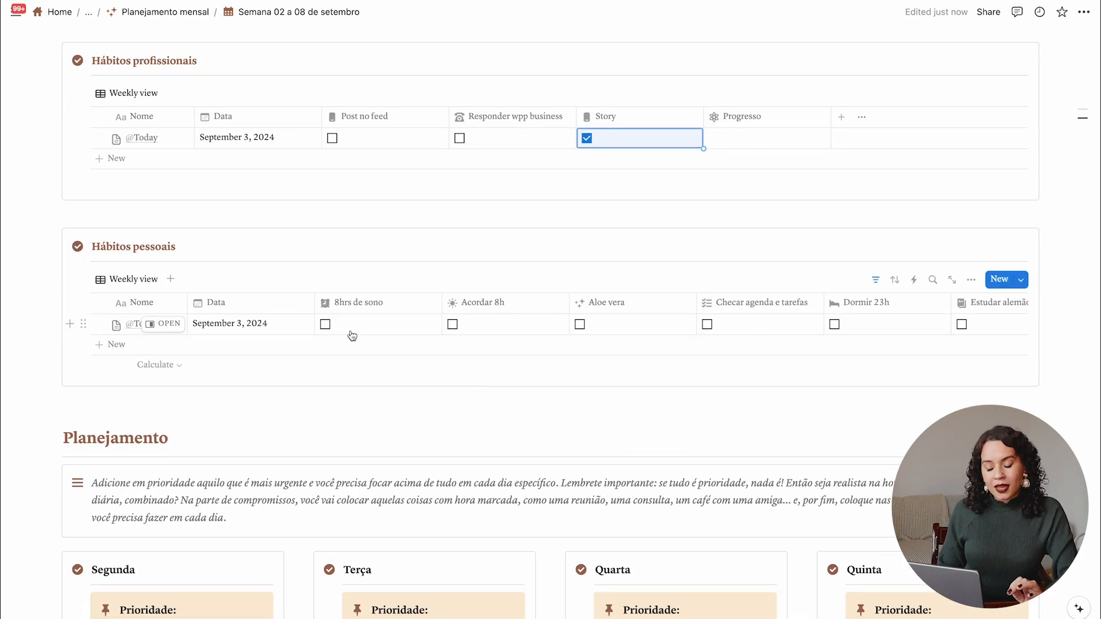
click(351, 326)
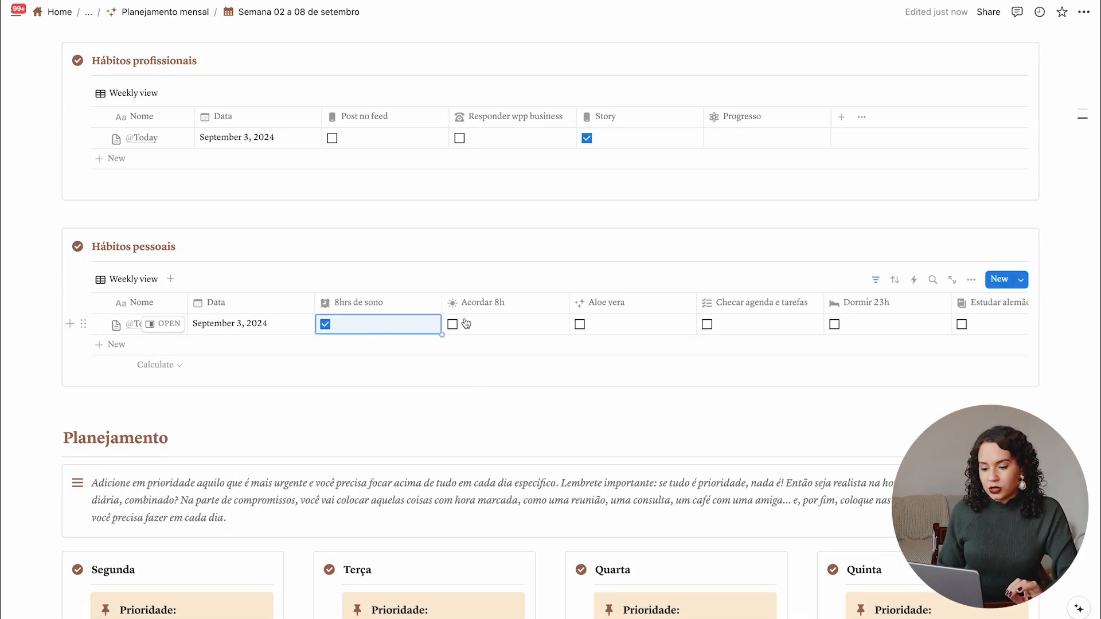
click(521, 328)
click(635, 330)
click(708, 325)
- Move the Dormir 23h column of Hábitos pessoais to the end of the table, after luz vermelha
scroll(711, 325, right, 2)
scroll(719, 325, right, 2)
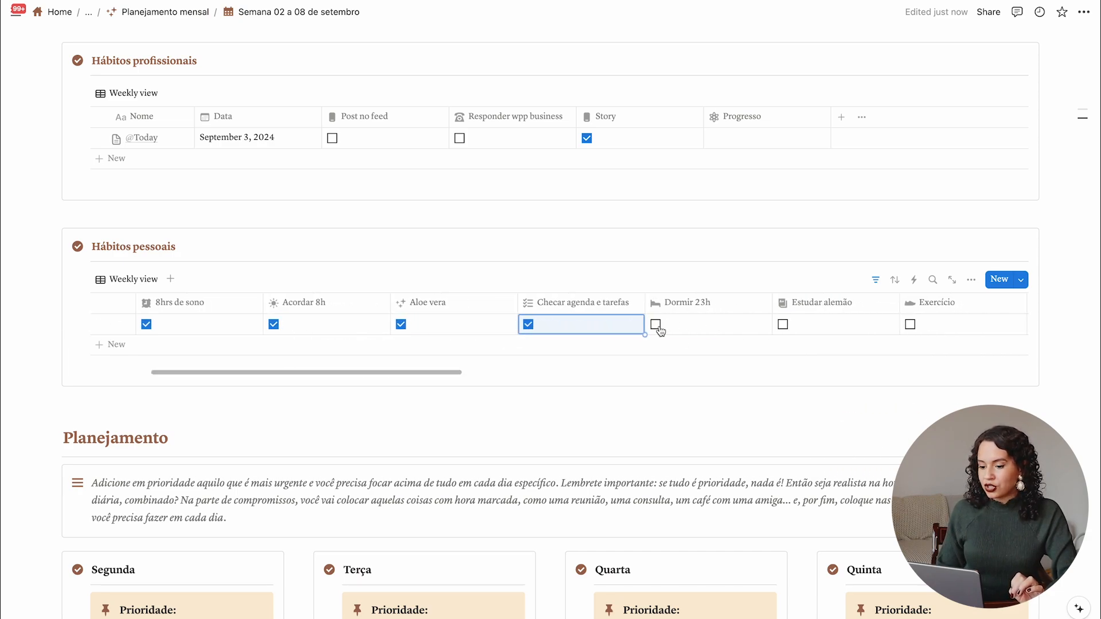
scroll(972, 305, right, 5)
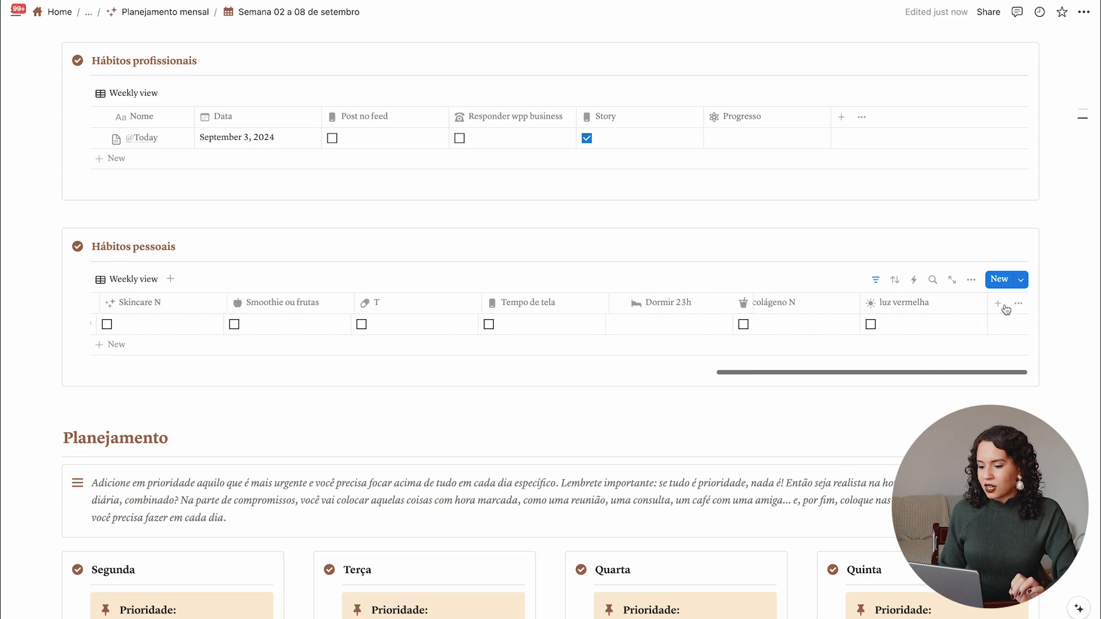
- Tick Ler, M and Morning pages in the September 3, 2024 row of Hábitos pessoais
scroll(843, 322, left, 5)
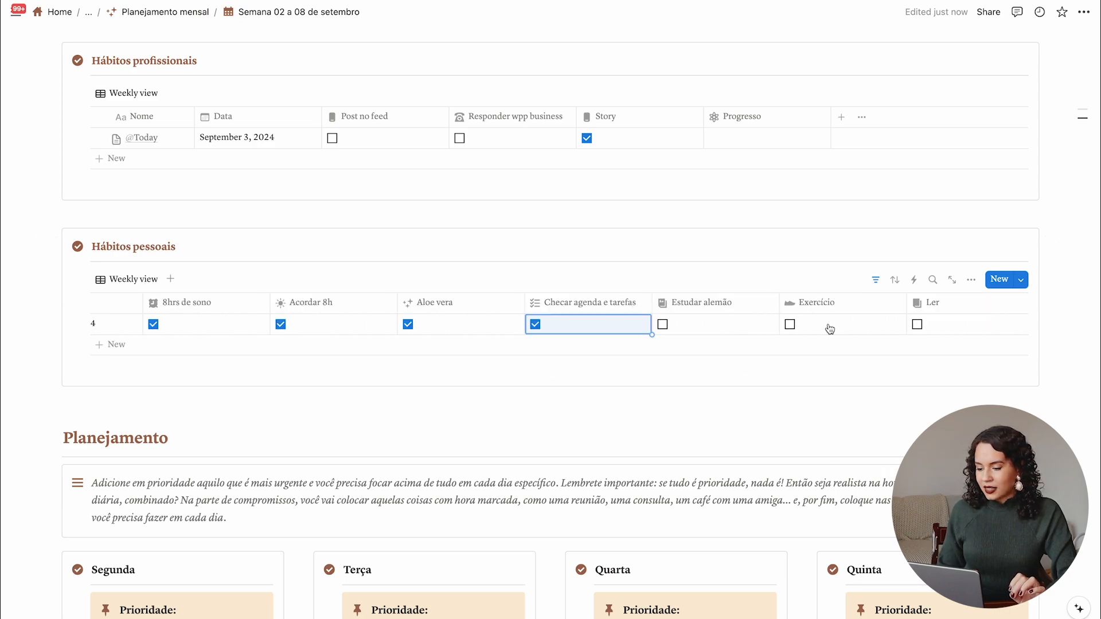
click(833, 326)
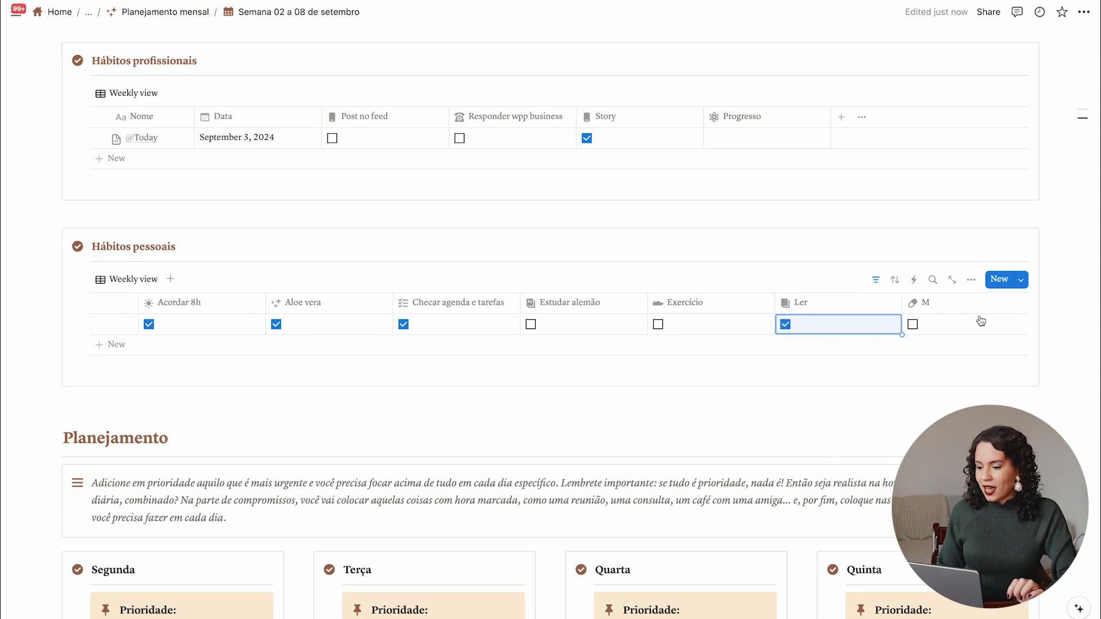
click(934, 334)
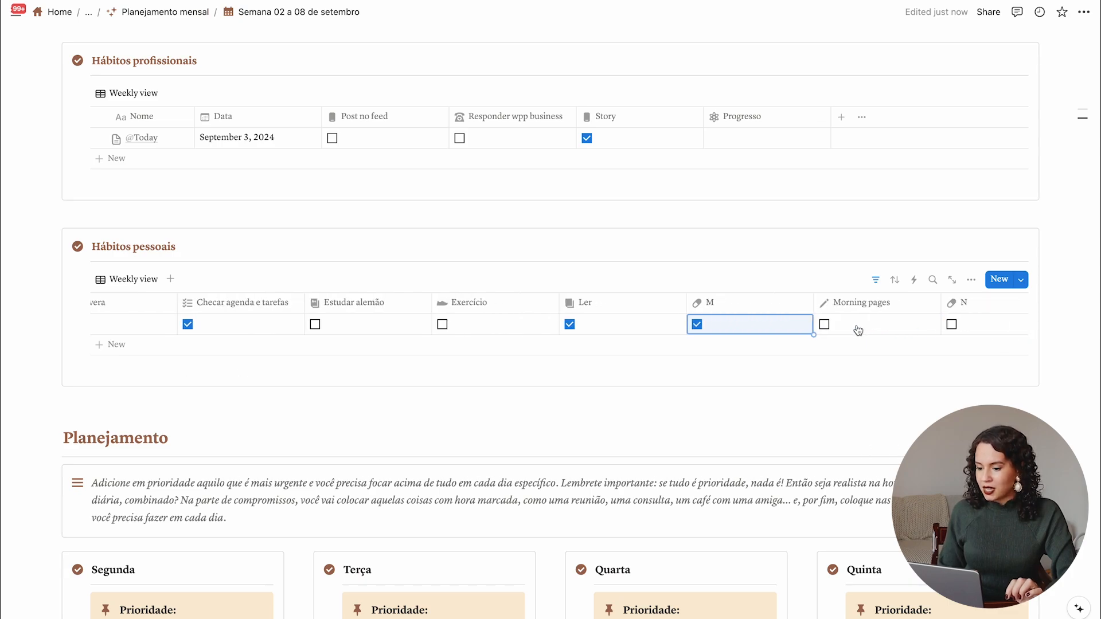
click(856, 328)
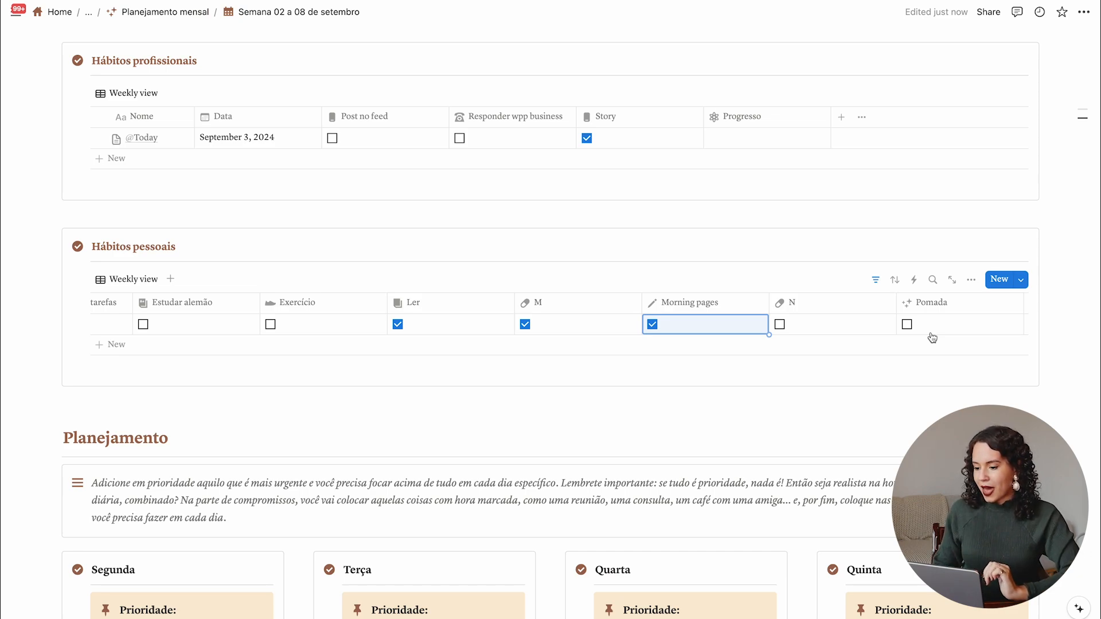
- Move the Progresso column of Hábitos pessoais to the end of the table, after Dormir 23h
scroll(932, 337, right, 5)
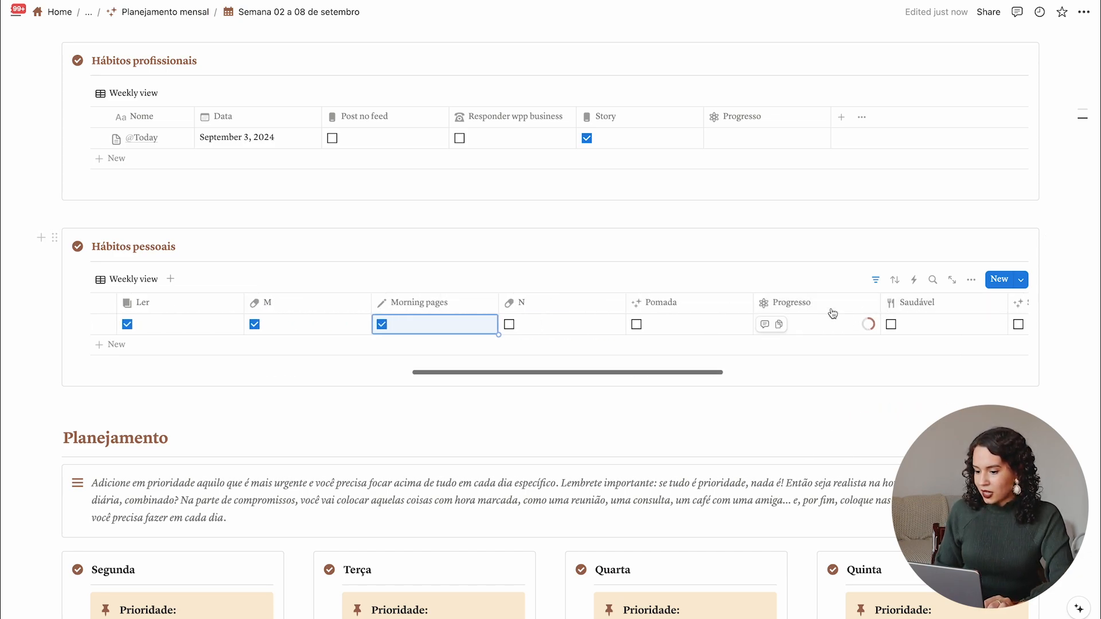
scroll(901, 314, right, 8)
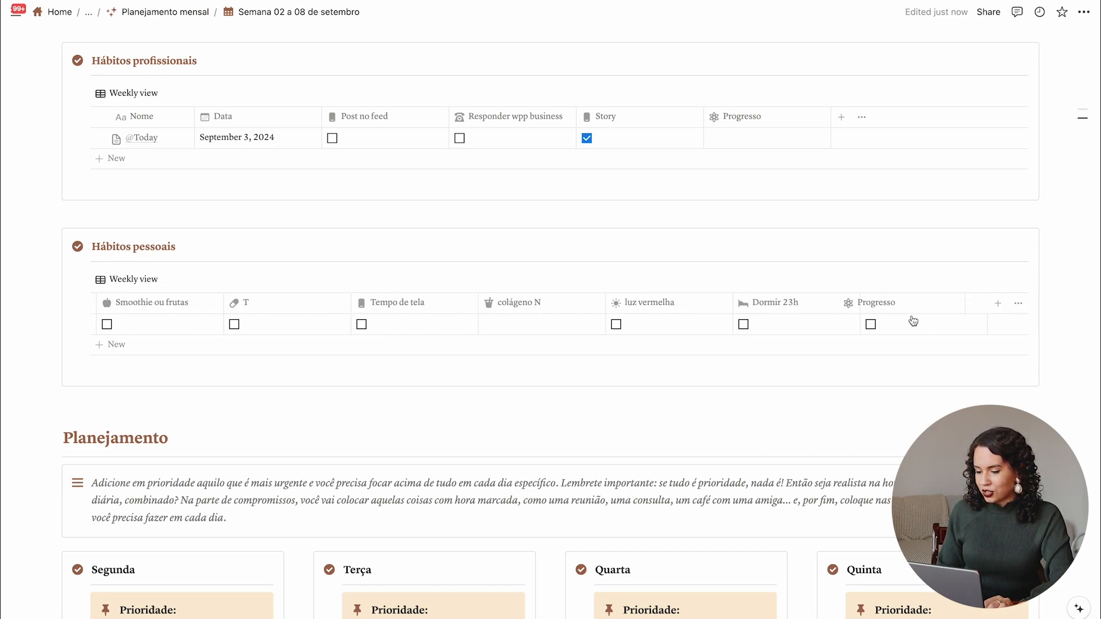
scroll(595, 328, left, 12)
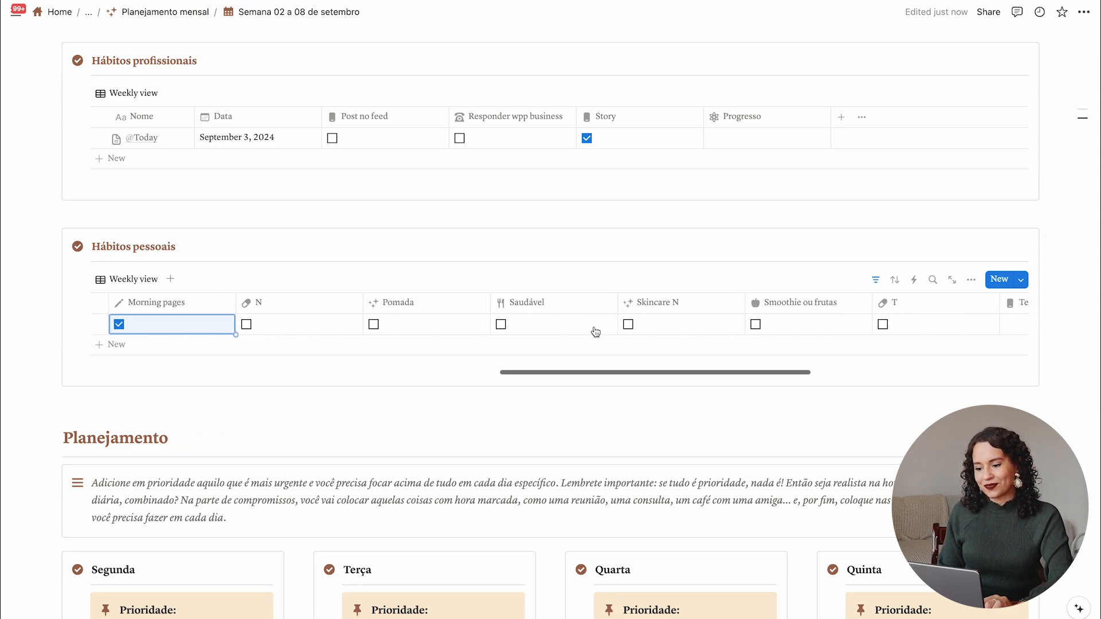
scroll(596, 332, left, 2)
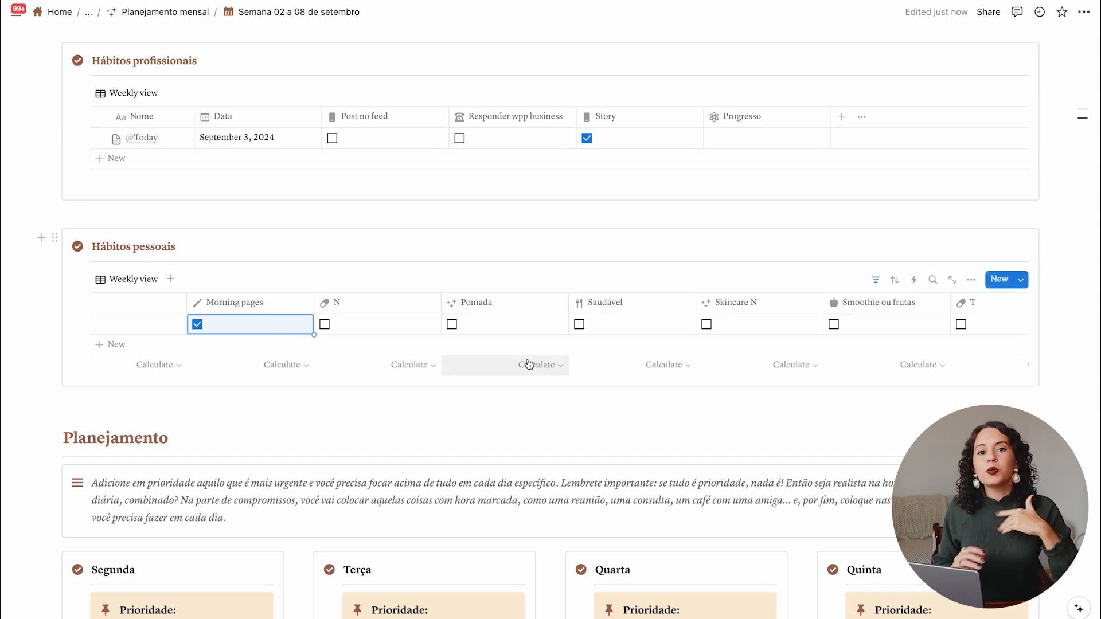
- Review the week page from the goals and tasks in Visão geral through both habit tables to the Planejamento section
scroll(528, 365, up, 13)
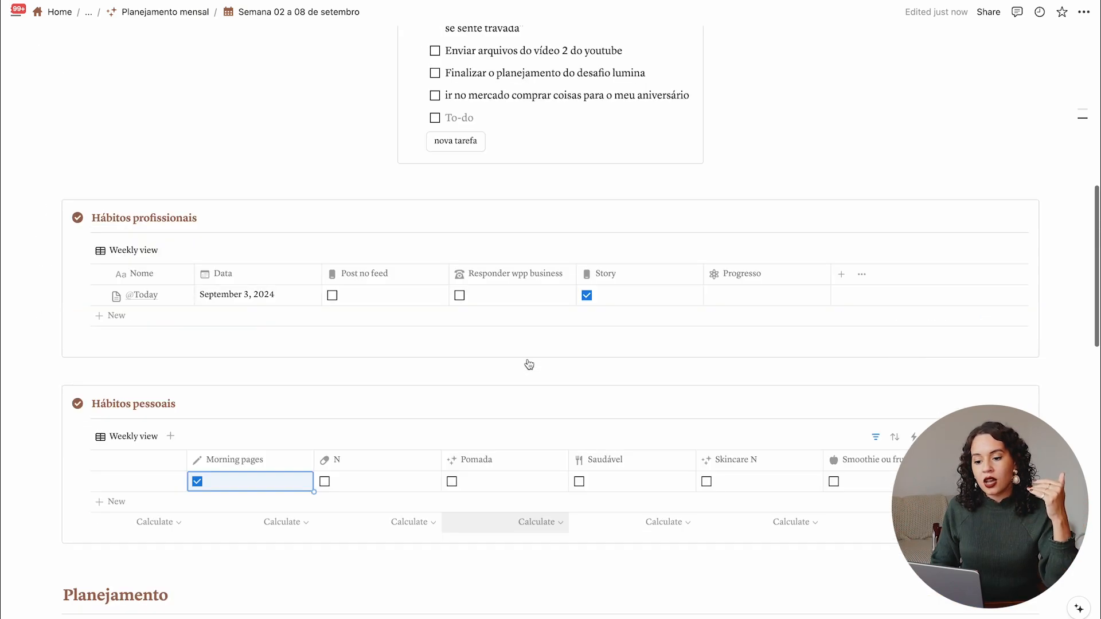
scroll(528, 359, down, 5)
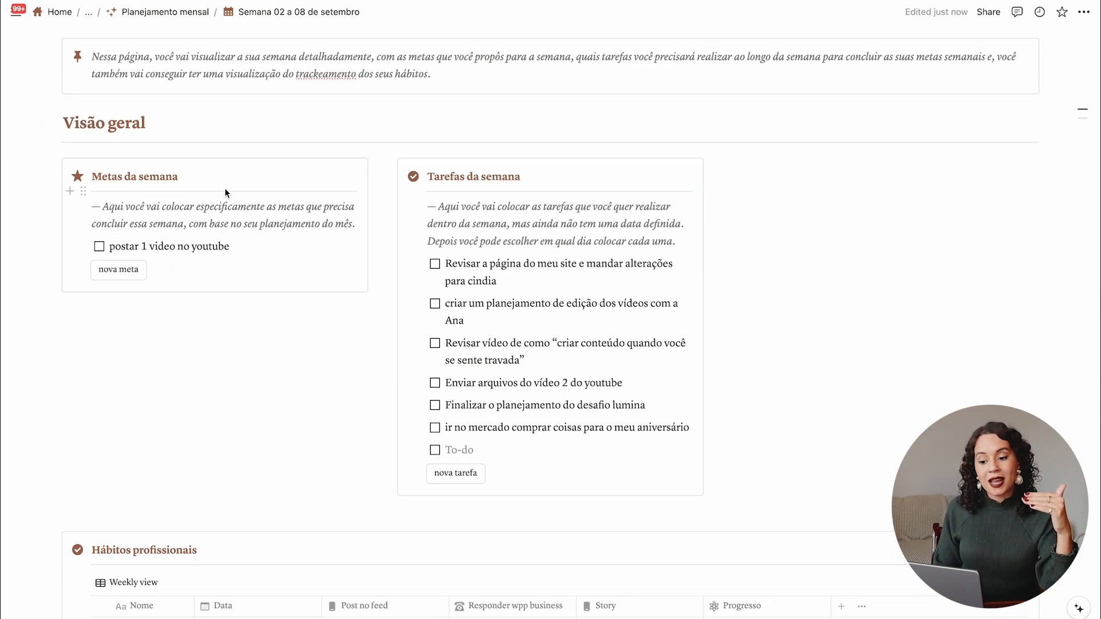
scroll(520, 258, down, 2)
scroll(520, 258, down, 5)
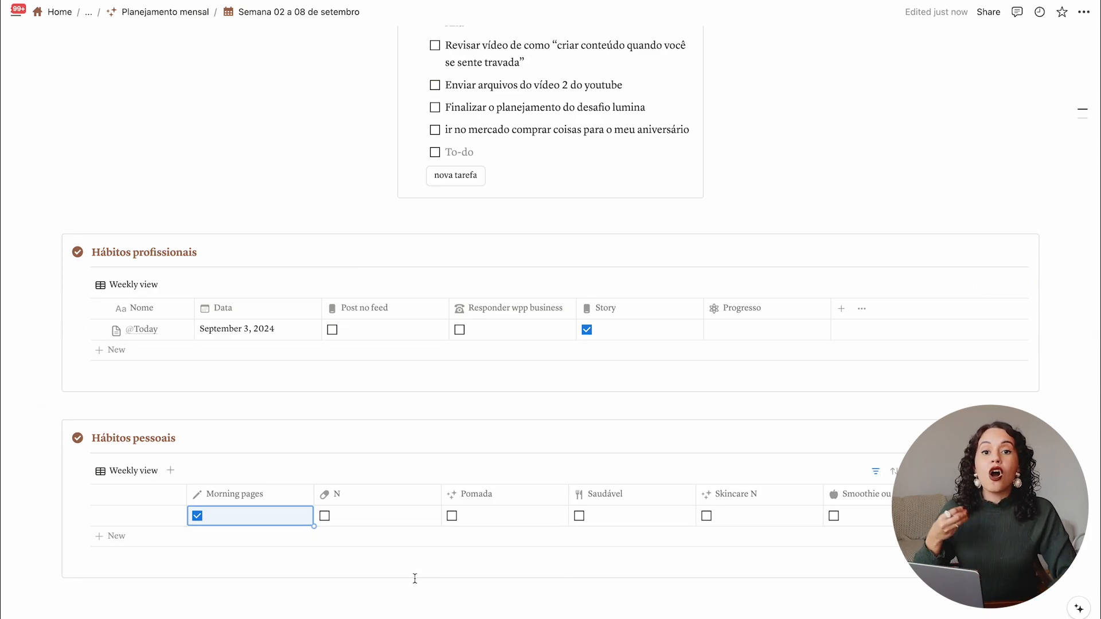
scroll(415, 578, down, 2)
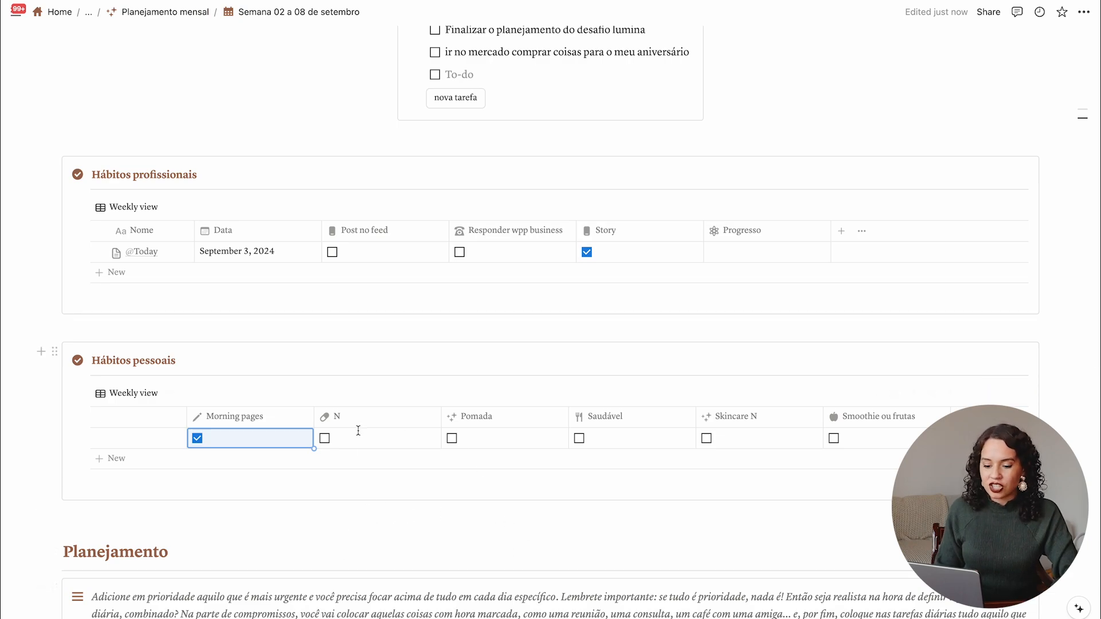
scroll(359, 435, left, 8)
scroll(359, 434, left, 6)
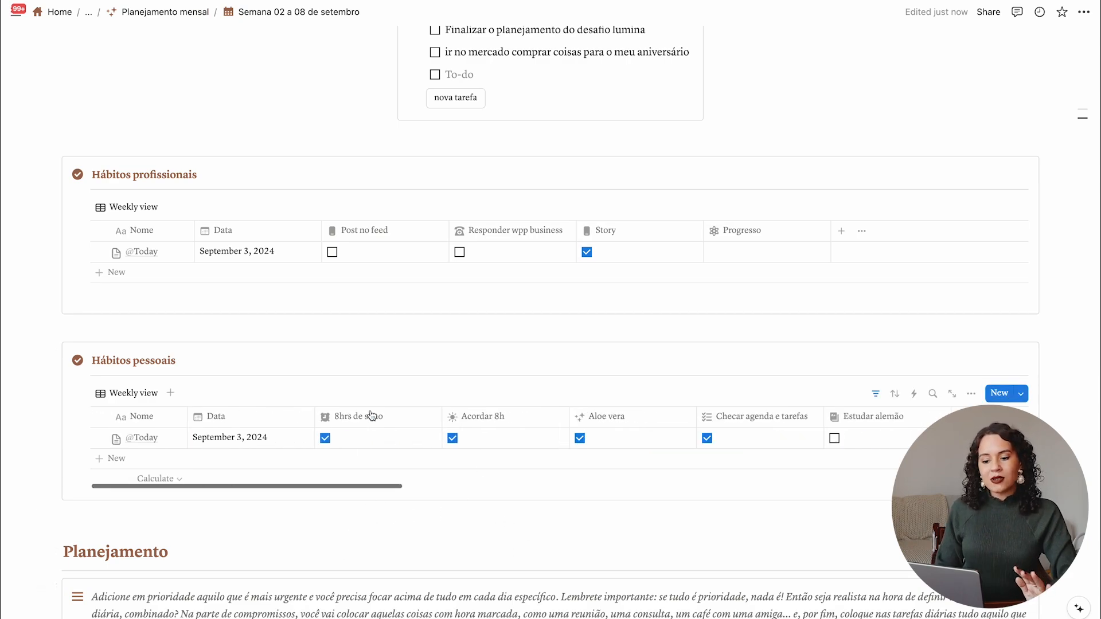
scroll(421, 252, down, 2)
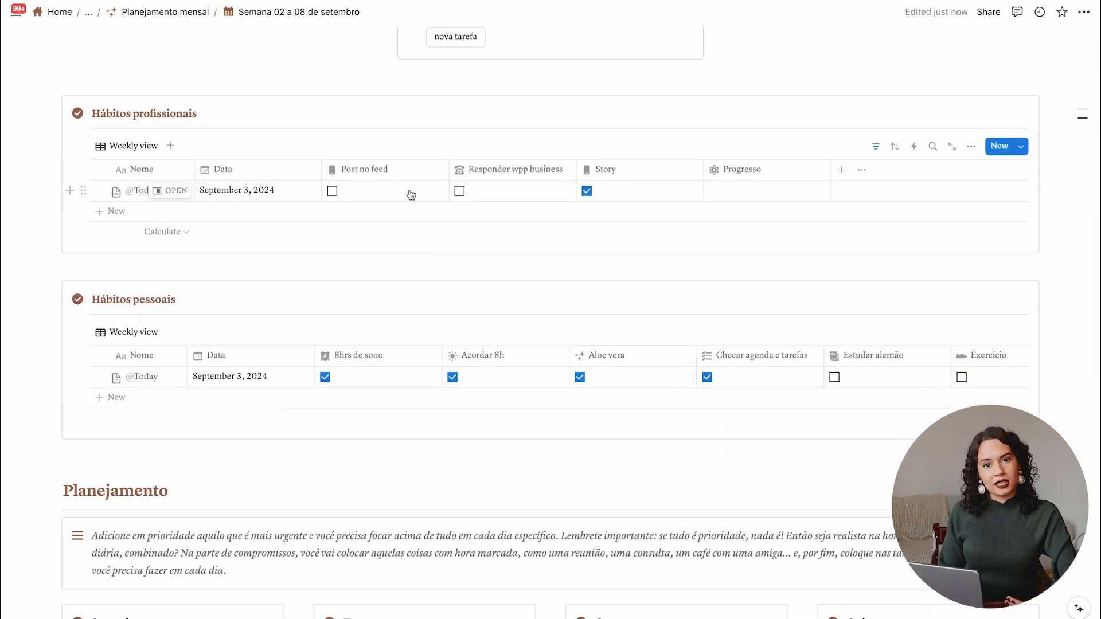
scroll(439, 269, down, 2)
scroll(440, 275, down, 2)
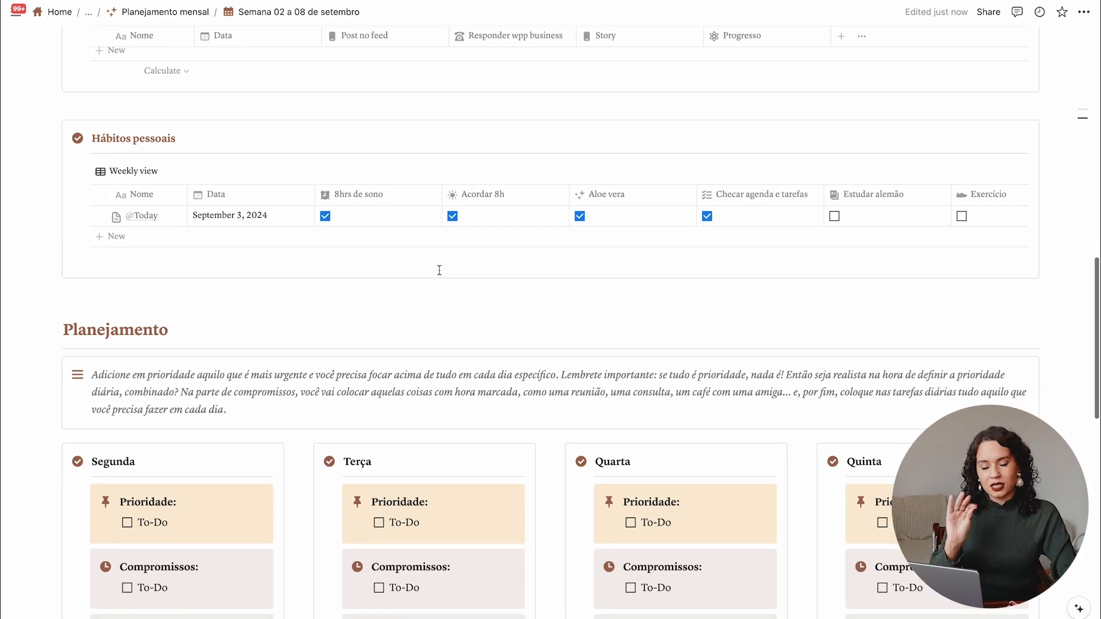
scroll(439, 271, down, 1)
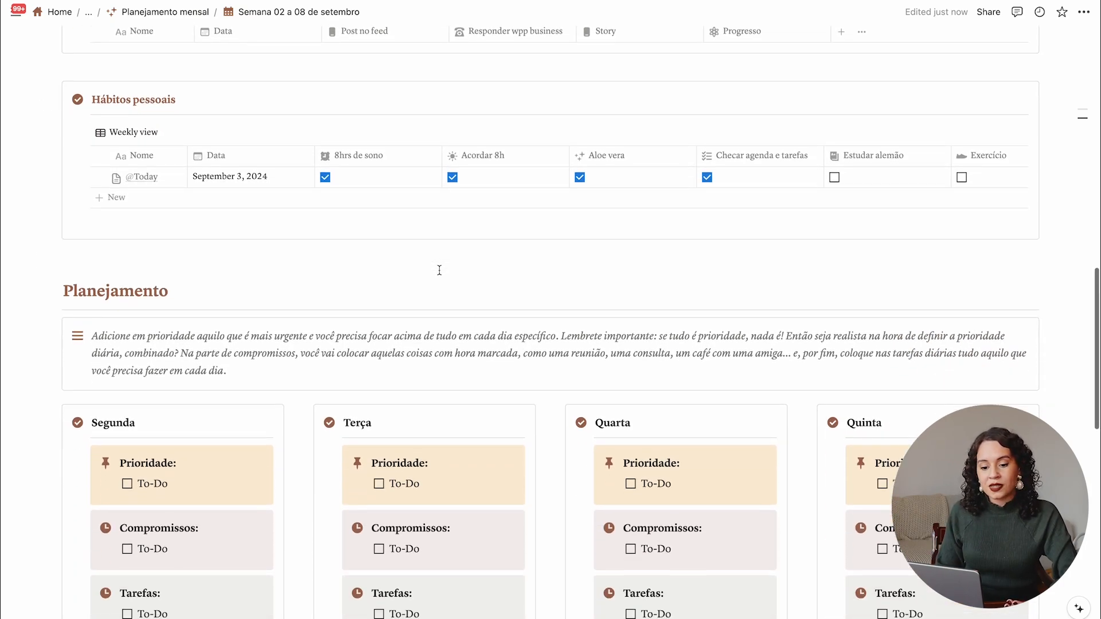
click(81, 260)
- Replace the Terça placeholder under Compromissos with 17:30 Reunião com, followed by the contact's first name
scroll(226, 323, down, 5)
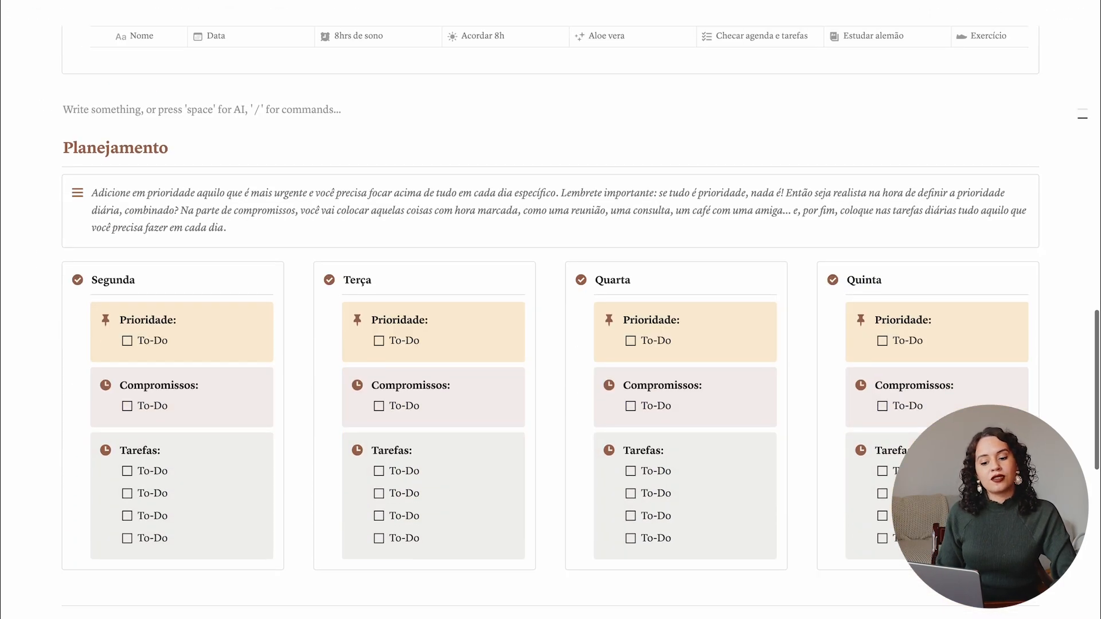
scroll(225, 322, down, 4)
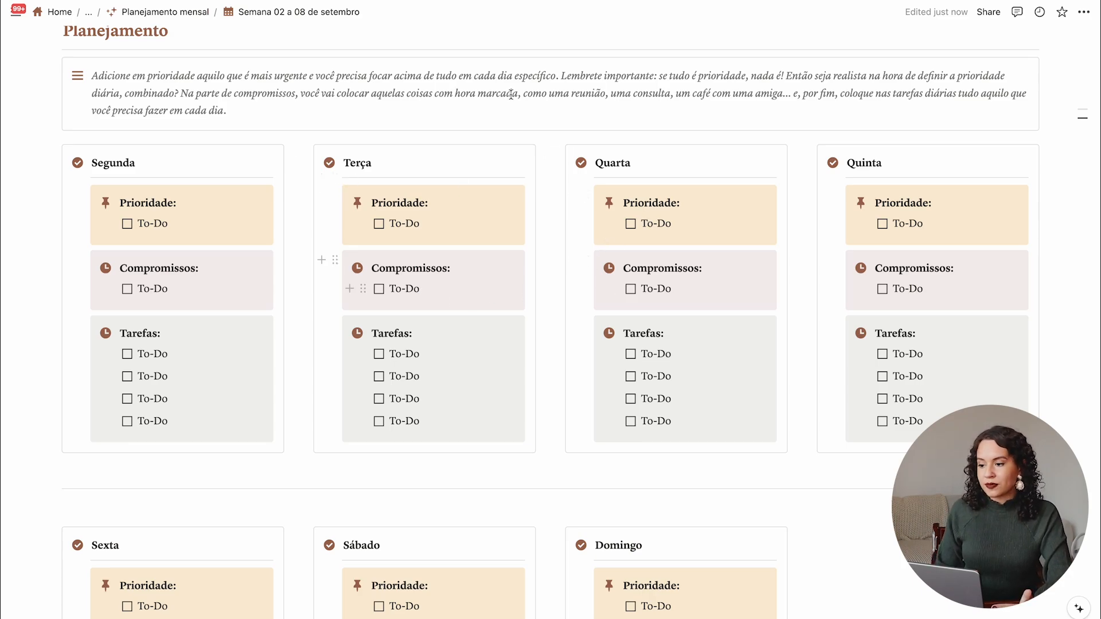
drag(420, 288, 393, 289)
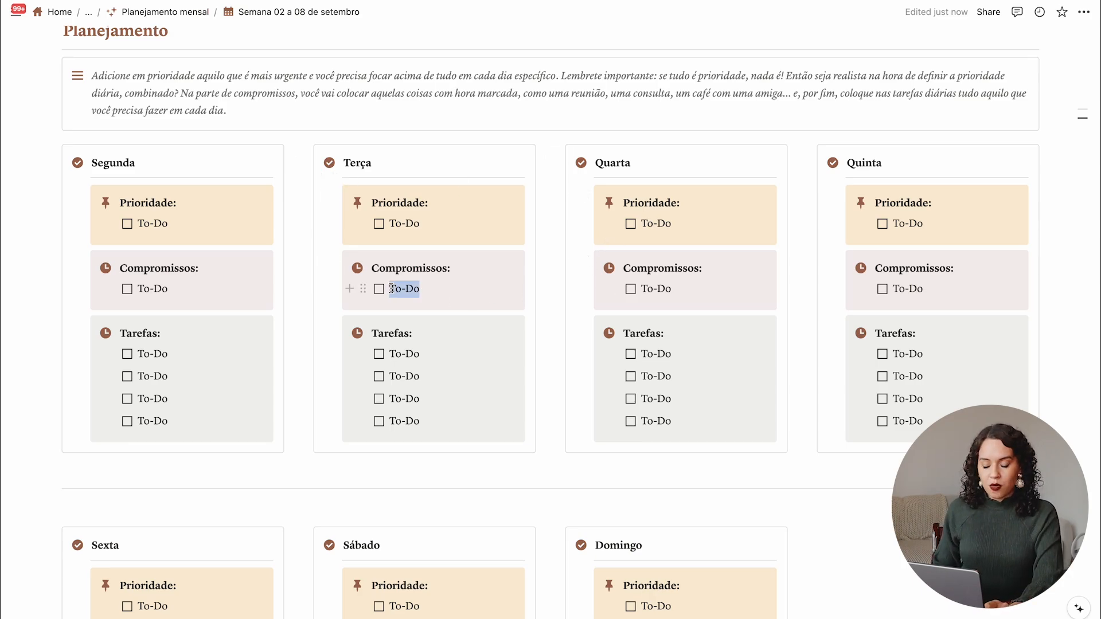
text(17)
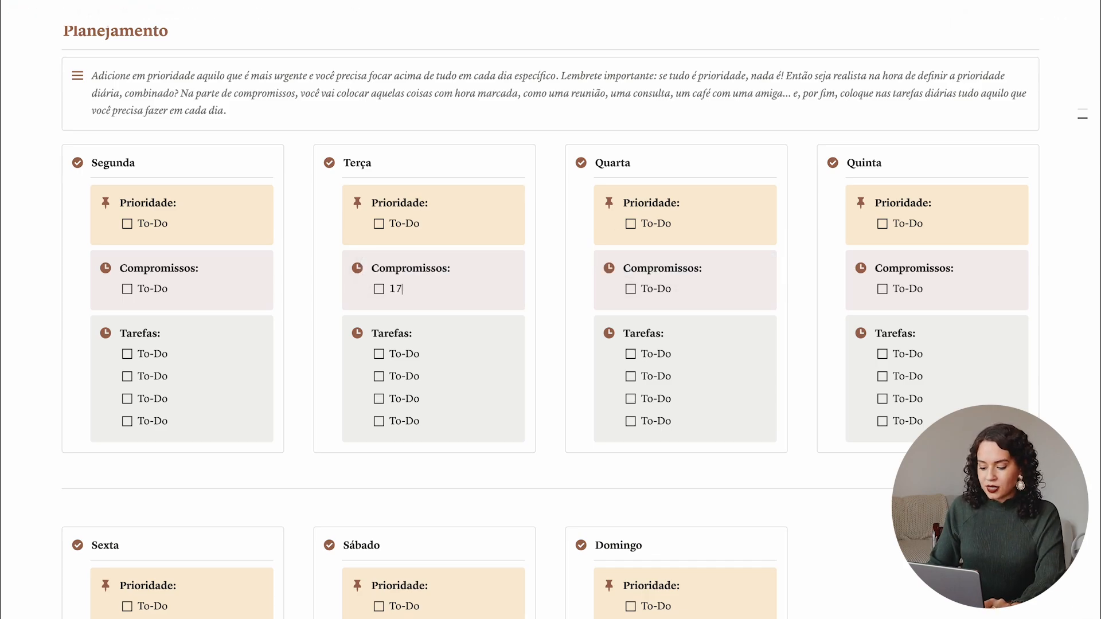
text(:30)
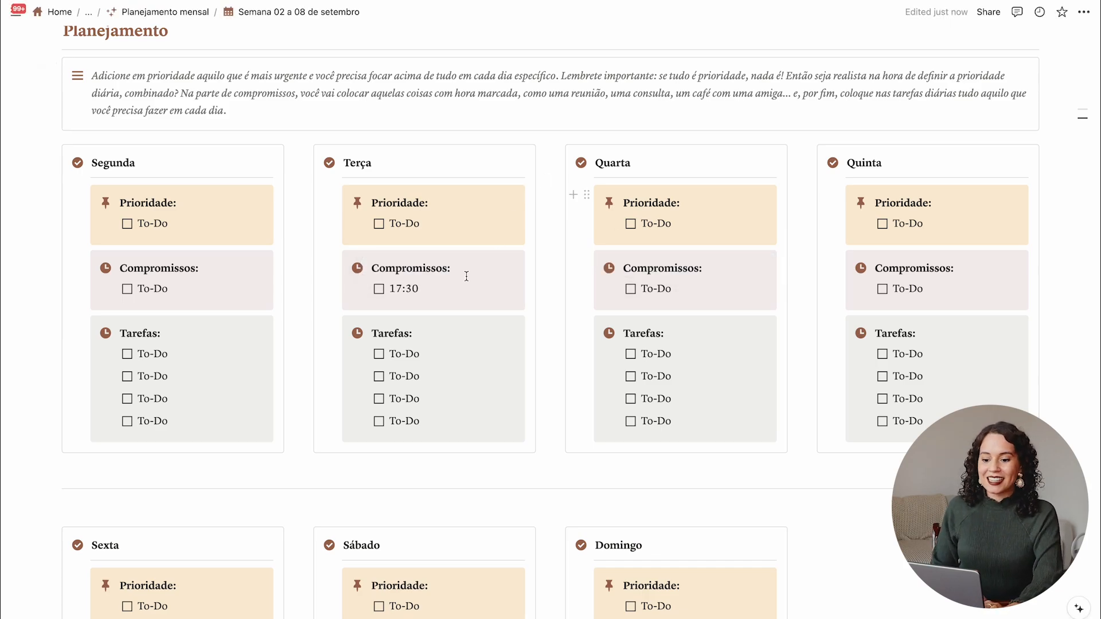
text( Reun)
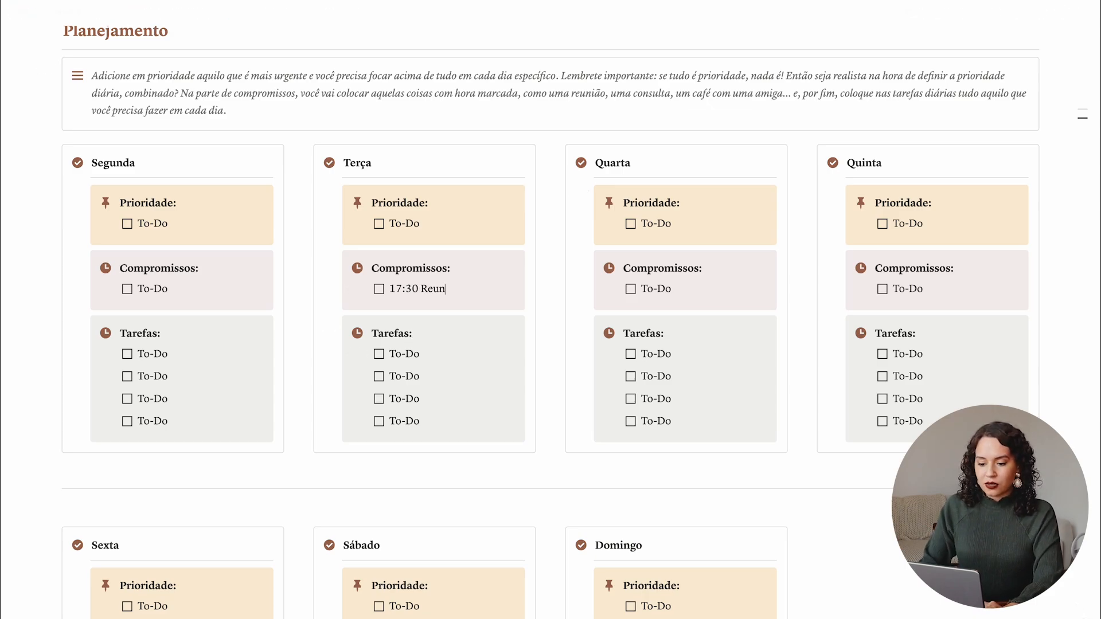
text(ia7)
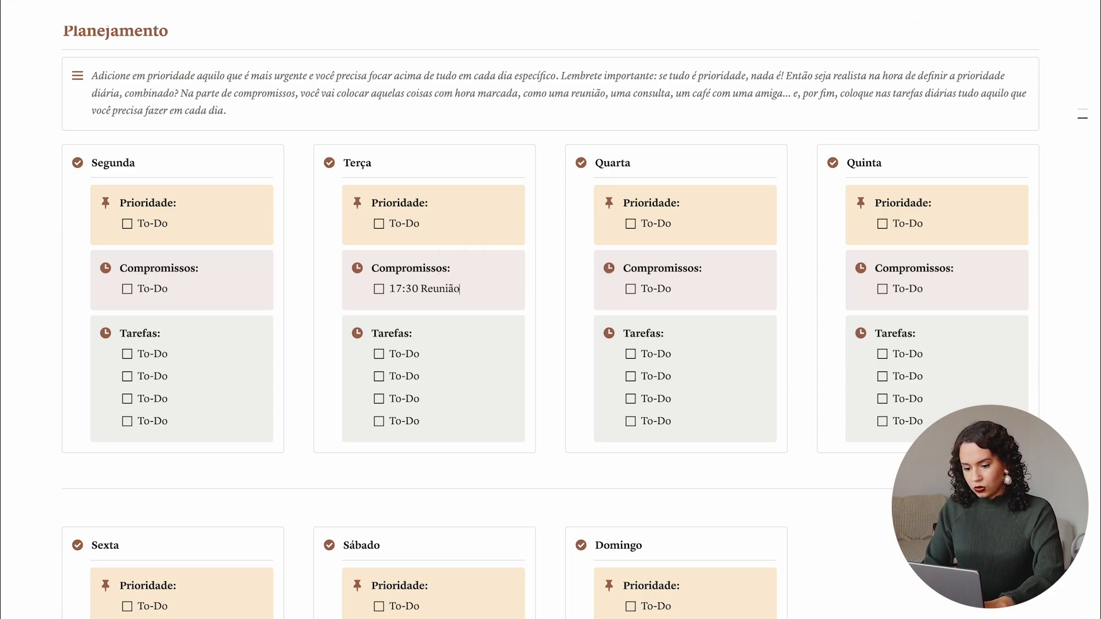
text( com Lucas)
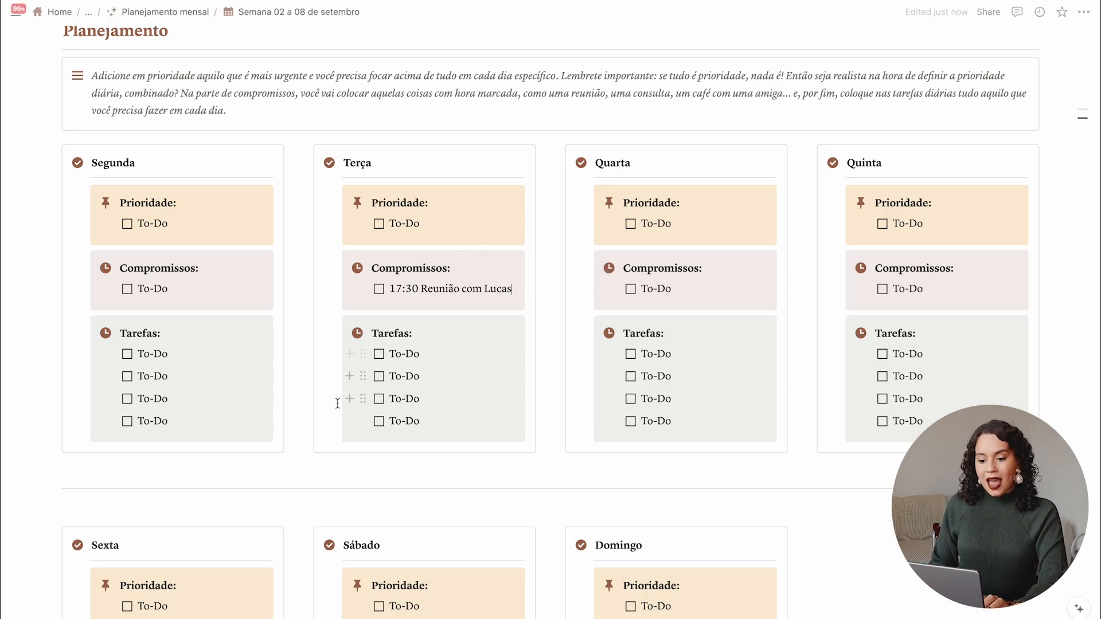
drag(425, 356, 394, 355)
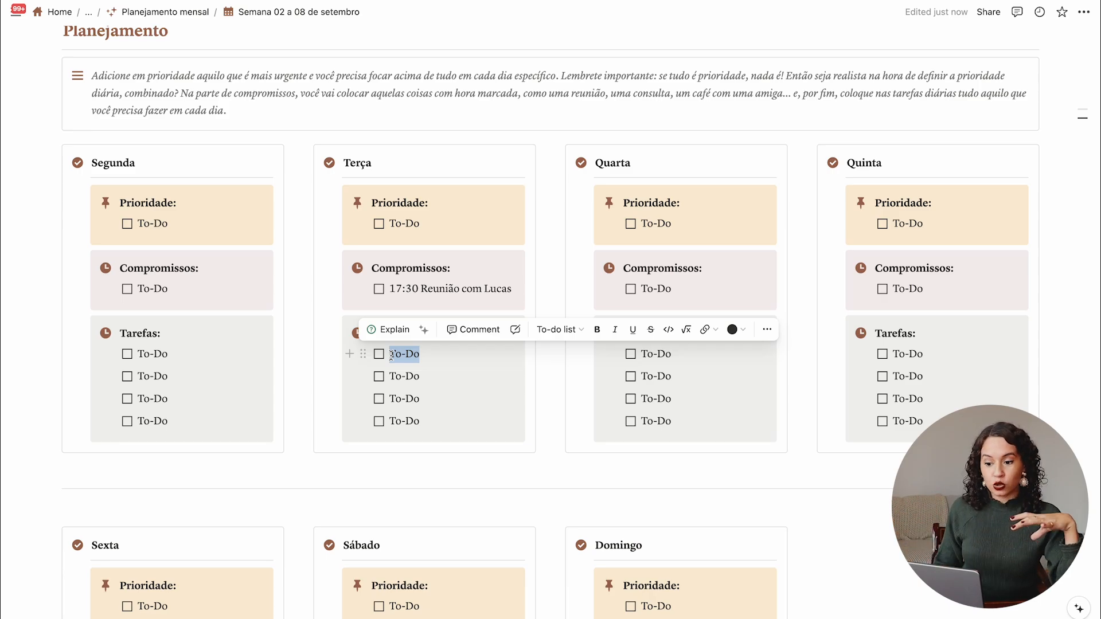
scroll(392, 355, down, 2)
scroll(392, 356, up, 2)
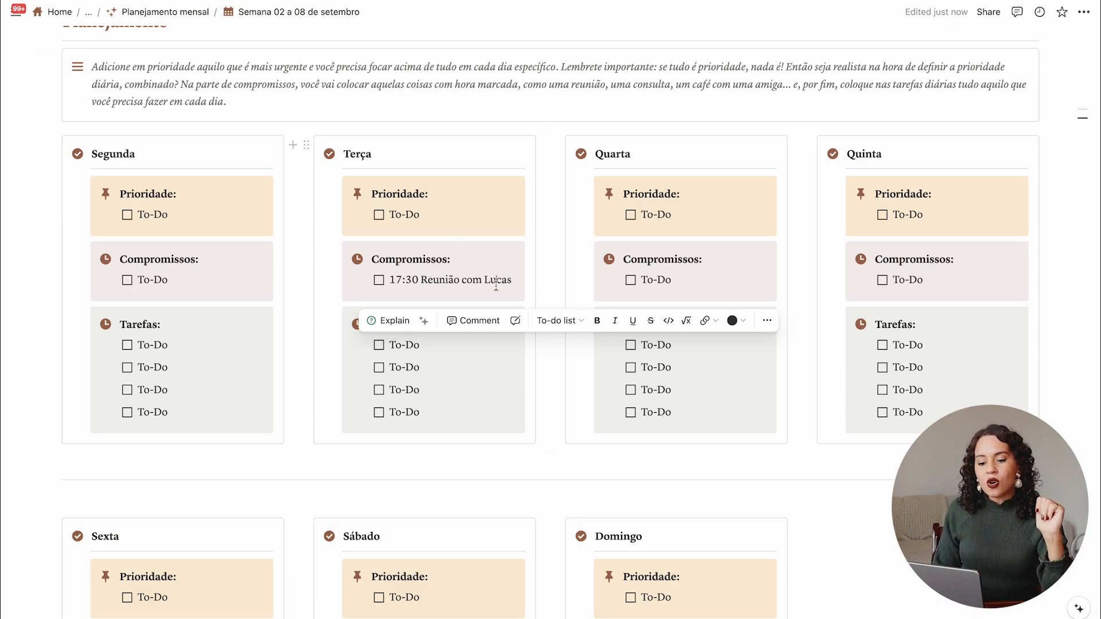
click(184, 297)
- Replace the Segunda placeholder under Compromissos with 15:15 terapia and mark it as done
drag(169, 282, 138, 282)
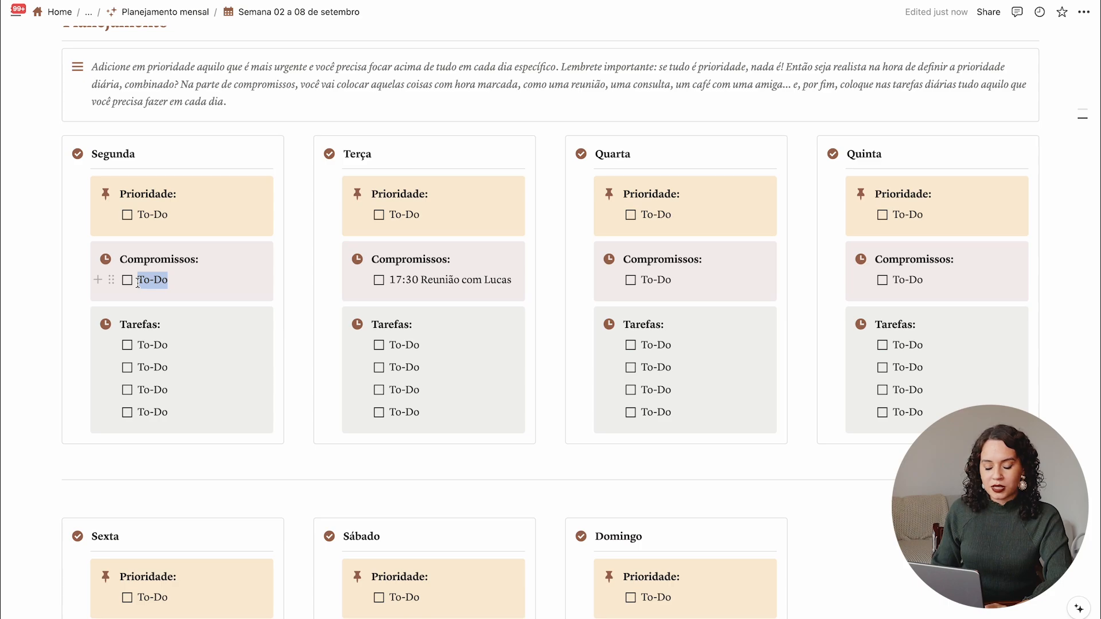
text(15:15 terapia)
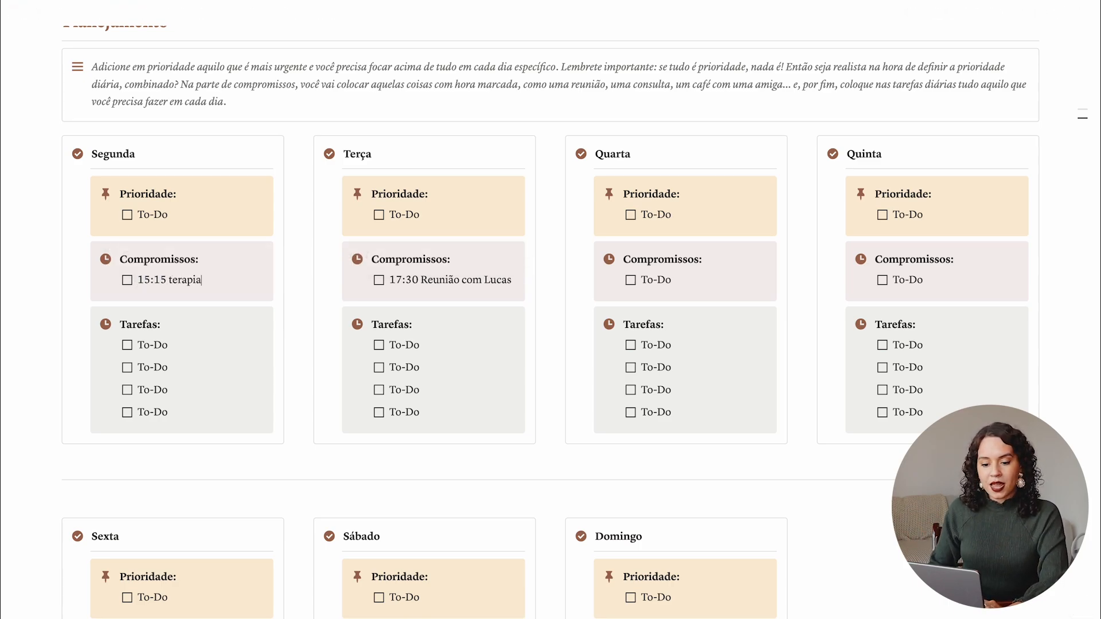
click(126, 280)
- Enter Mentoria as the Quarta appointment and Mentoria fulana as the Quinta appointment under Compromissos
drag(635, 280, 643, 280)
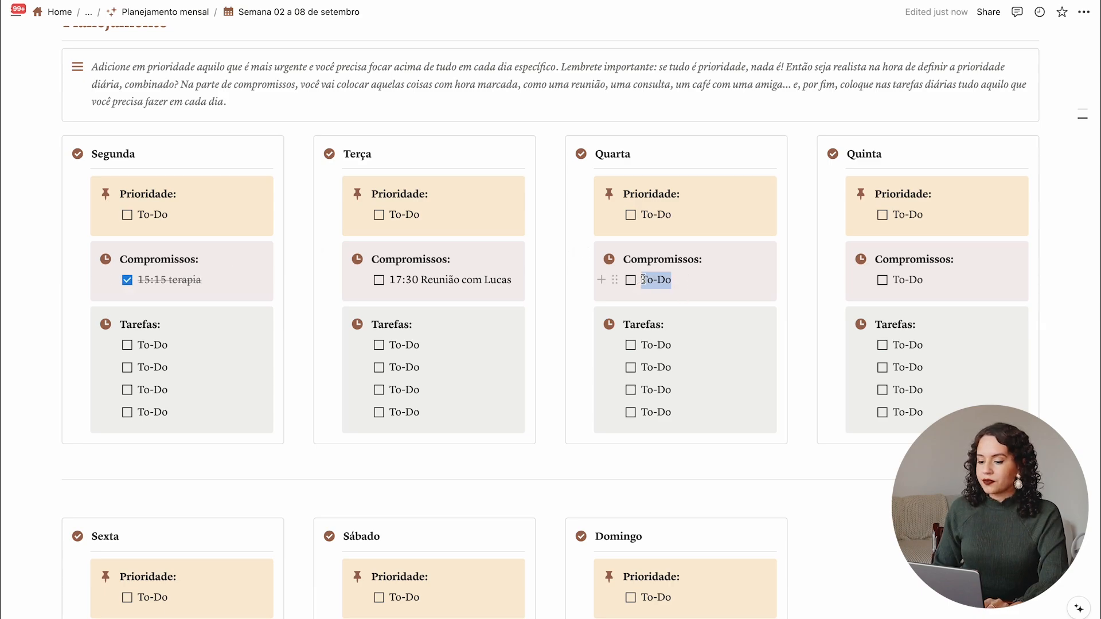
text(Mentoria)
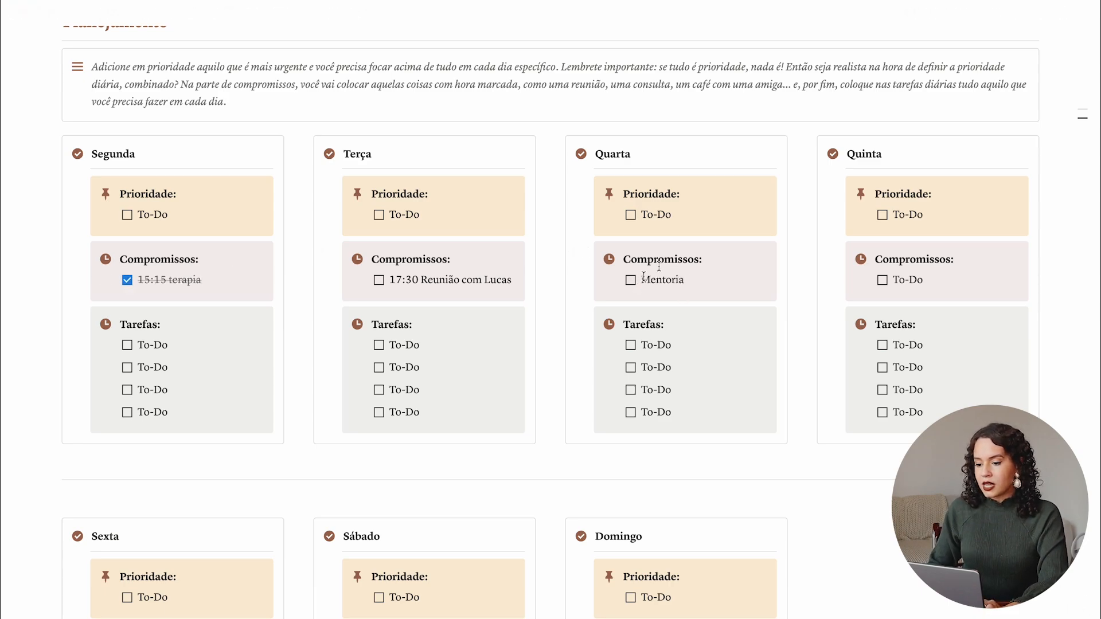
drag(924, 281, 894, 280)
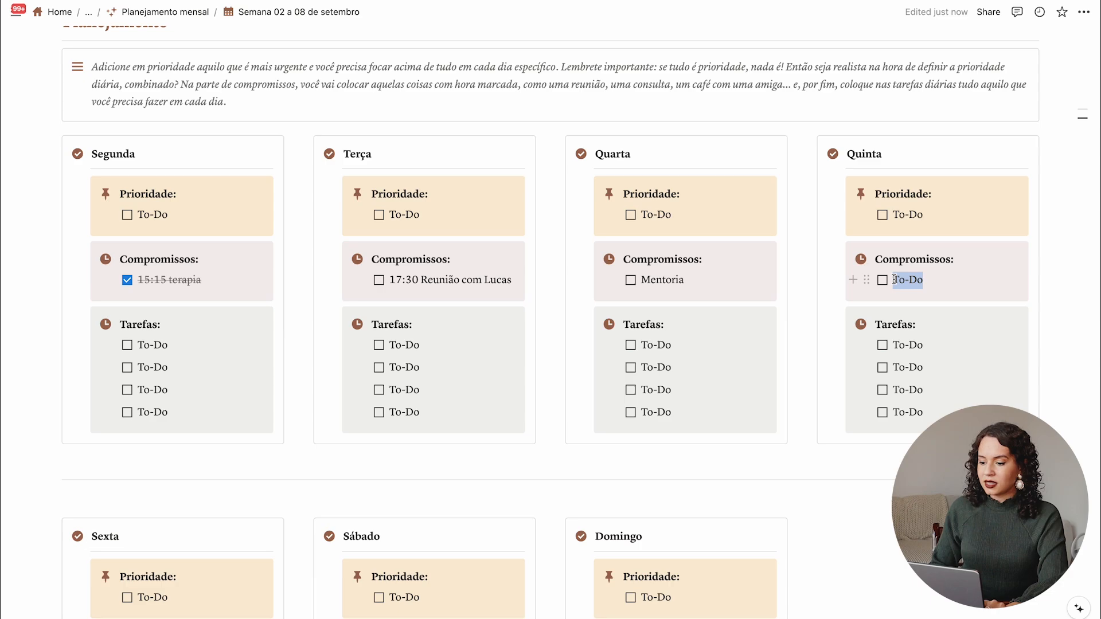
click(937, 279)
click(937, 280)
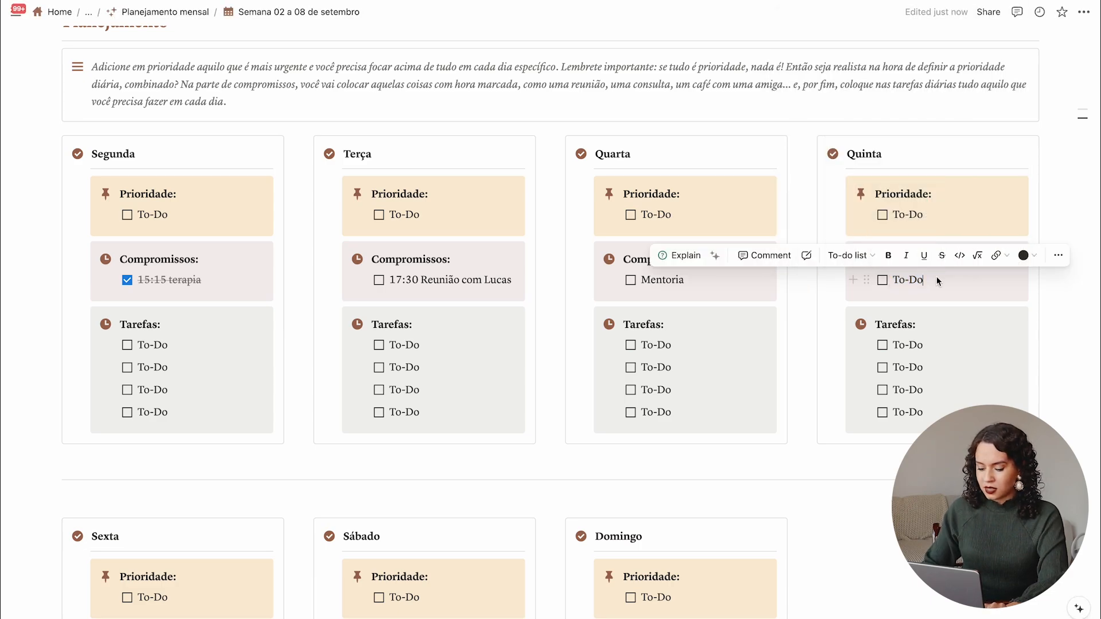
text(Ment)
triple_click(919, 276)
text(Mento)
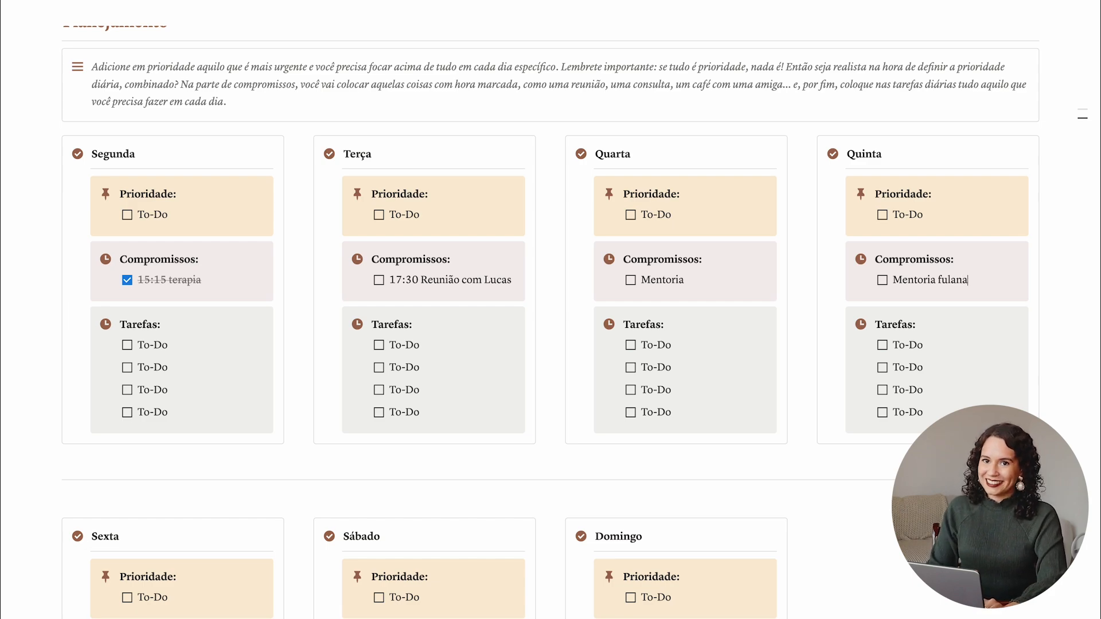
text(ria fulana)
- Add a second Mentoria fulana appointment to Quinta and prefix the two entries with 13h and 18h
key(Return)
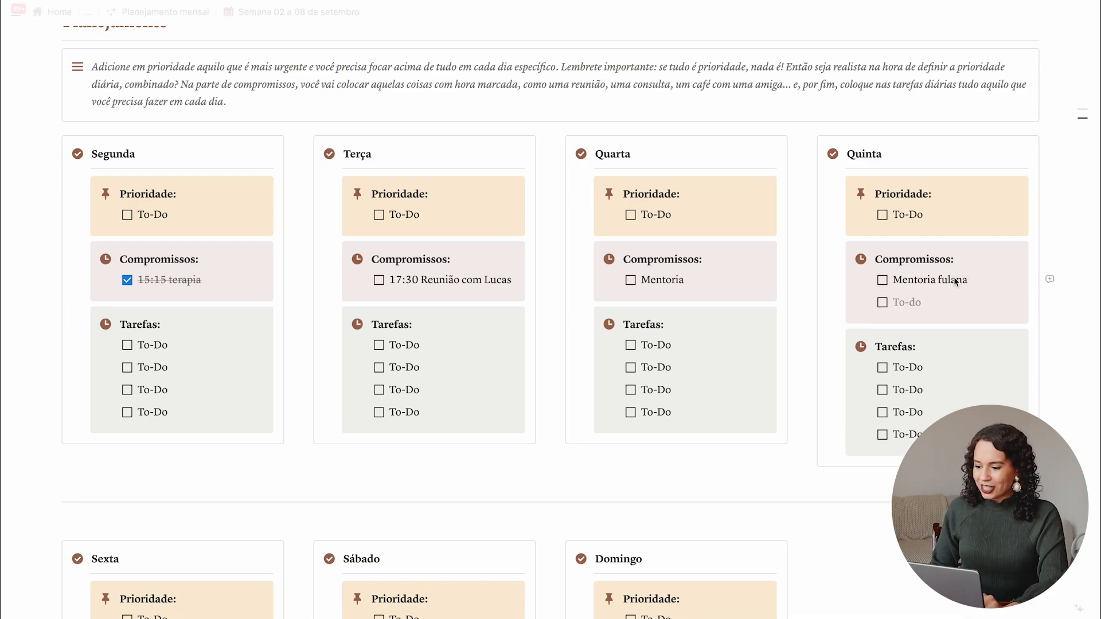
triple_click(936, 280)
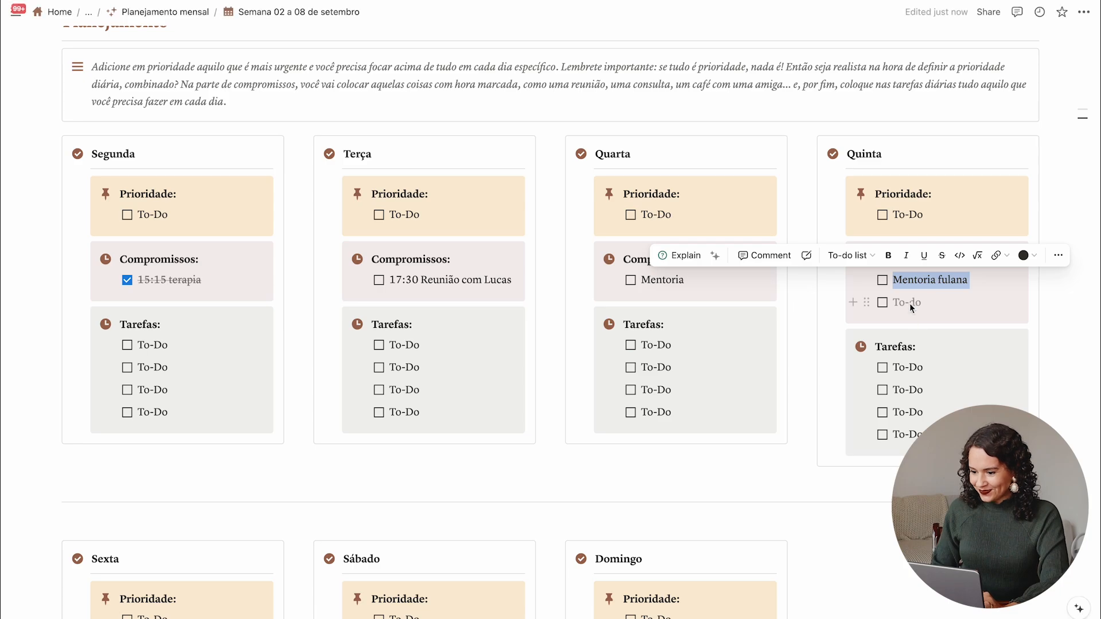
text(Mentoria fulana)
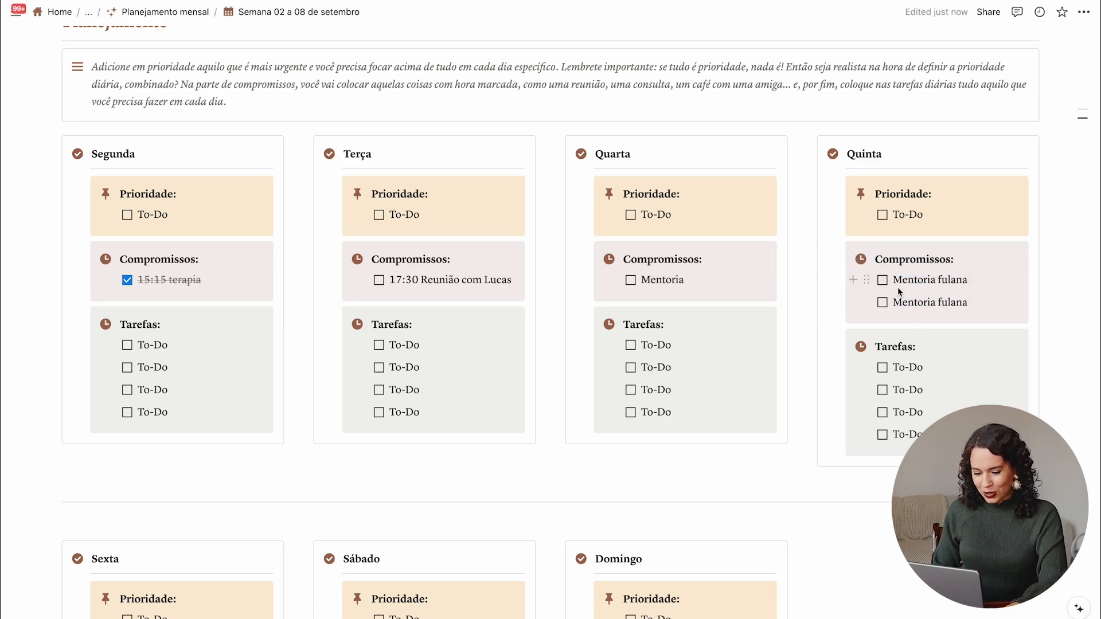
click(894, 285)
text(13h)
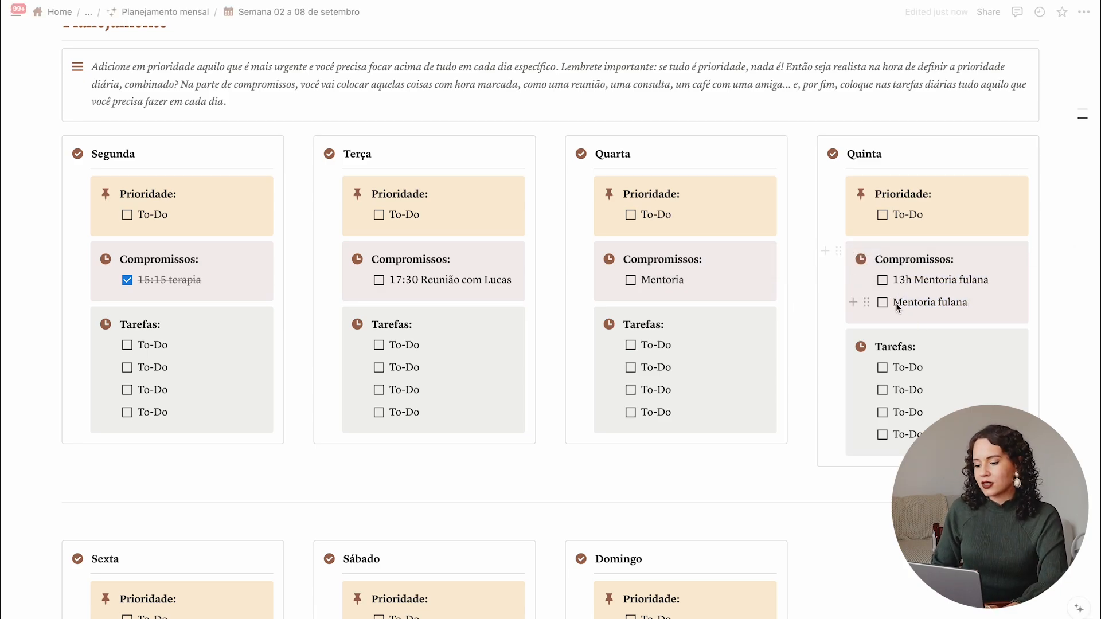
click(896, 304)
text(18h)
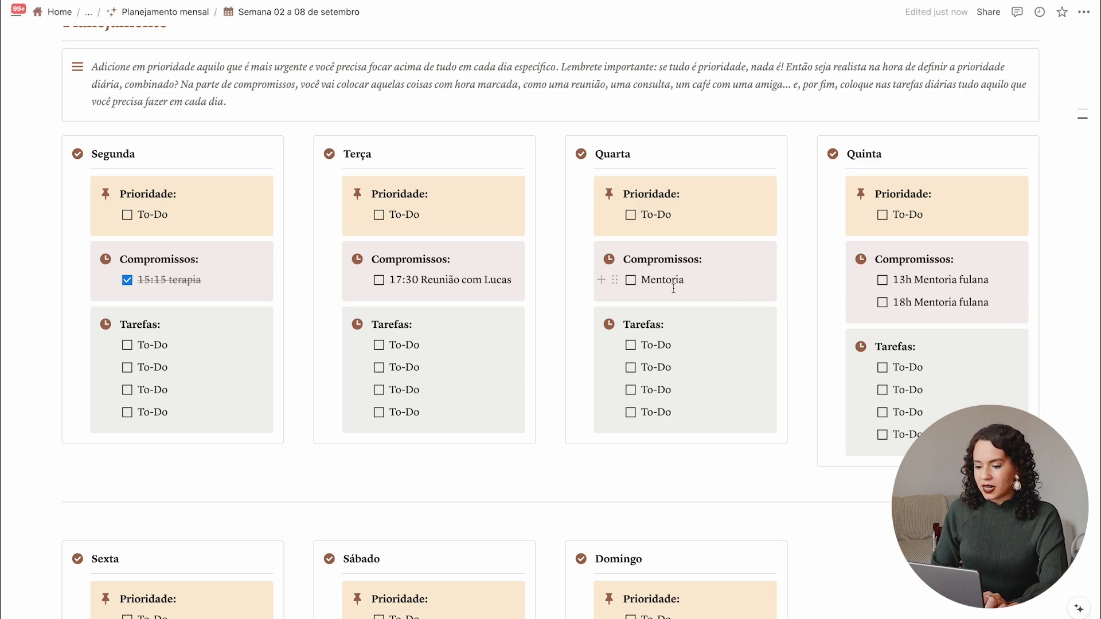
- Replace the Domingo placeholder under Prioridade with Meu aniversário
click(709, 280)
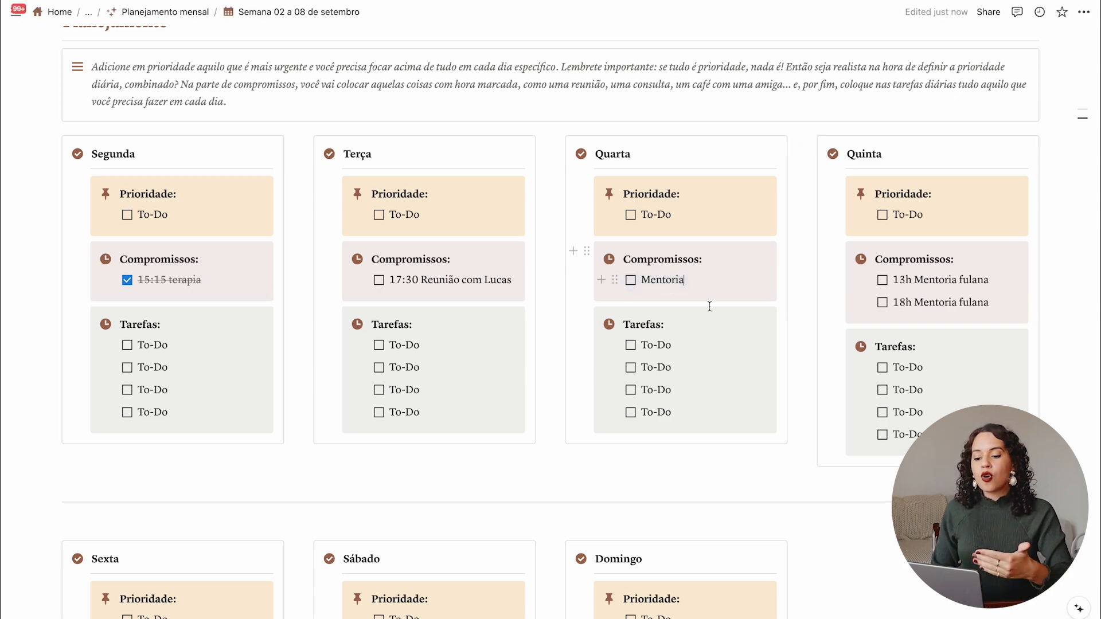
scroll(710, 308, down, 3)
scroll(709, 305, up, 1)
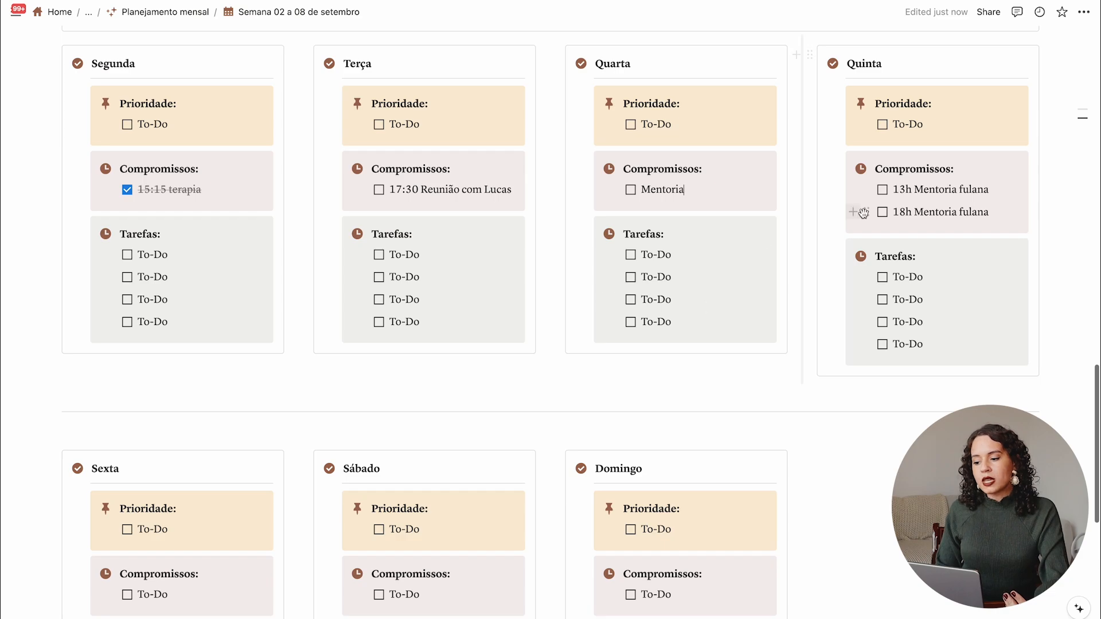
scroll(861, 214, down, 6)
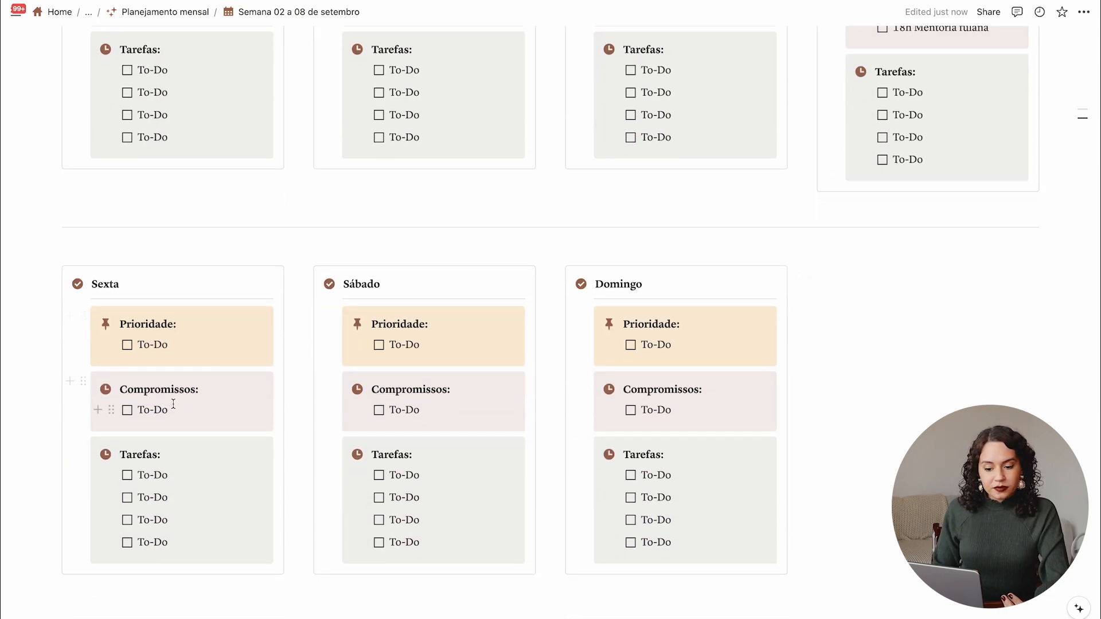
triple_click(665, 345)
text(Meu aniversário)
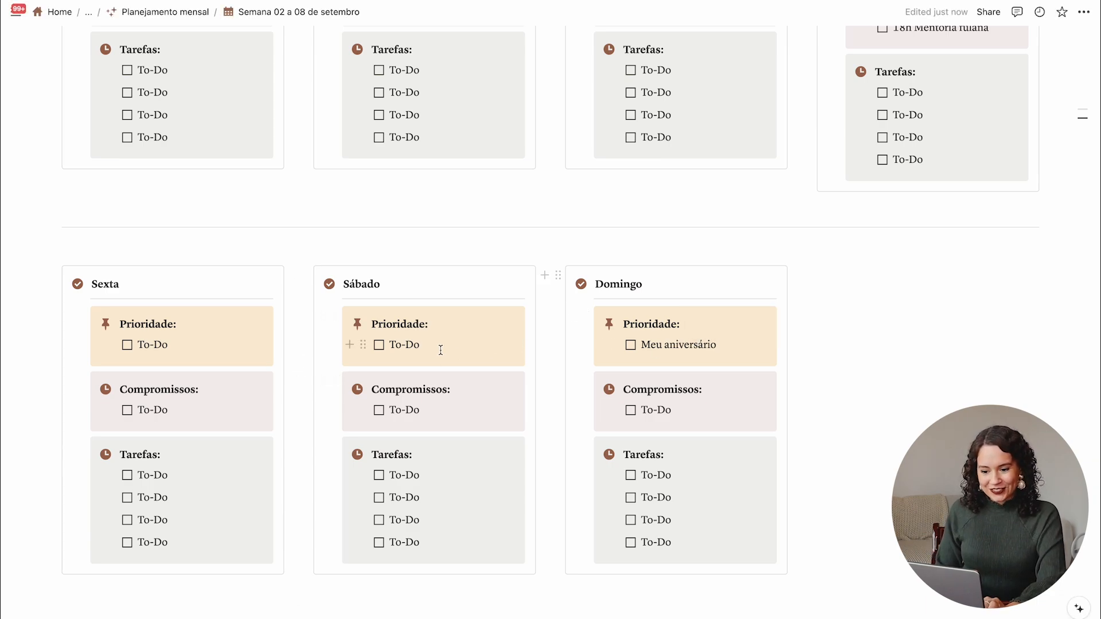
- Replace the Sábado placeholder under Compromissos with 17h, the visitor's first name and chega
click(429, 411)
key(BackSpace)
key(BackSpace)
key(BackSpace)
key(BackSpace)
key(BackSpace)
text(17)
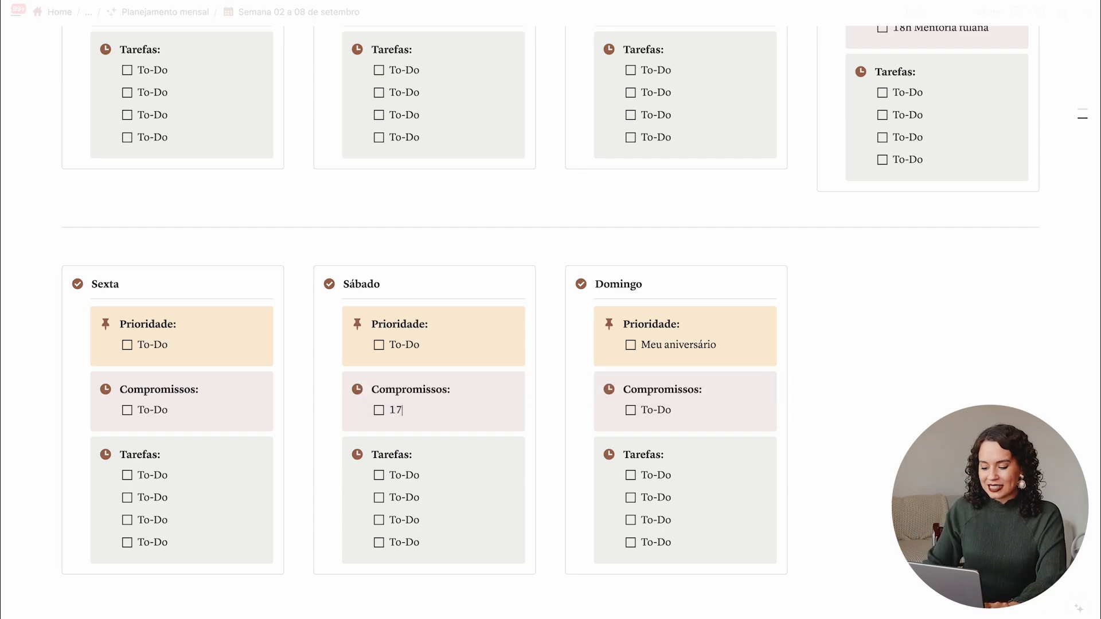
text(h mila chega)
- Replace the Sexta placeholder under Prioridade with Aniversário de namoro
scroll(551, 309, up, 2)
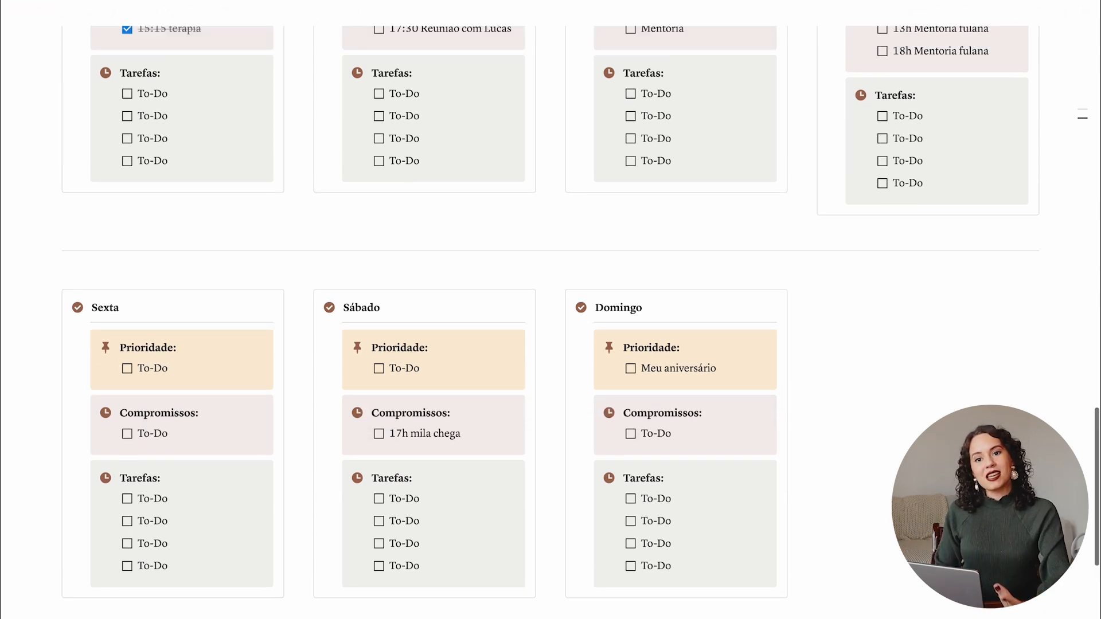
scroll(551, 310, up, 1)
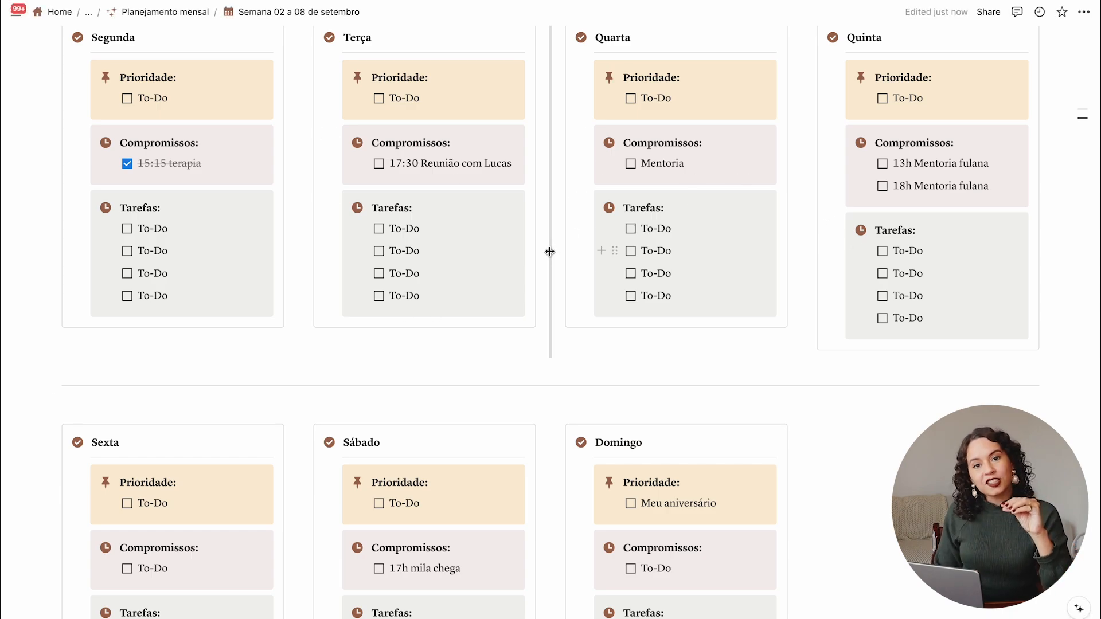
scroll(550, 252, down, 5)
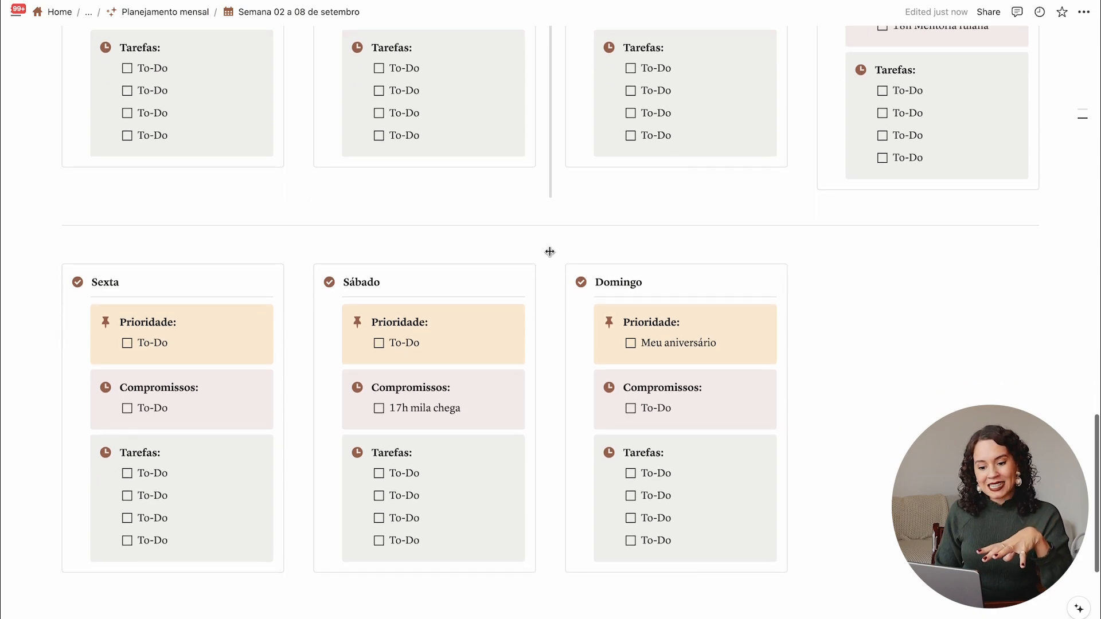
triple_click(169, 347)
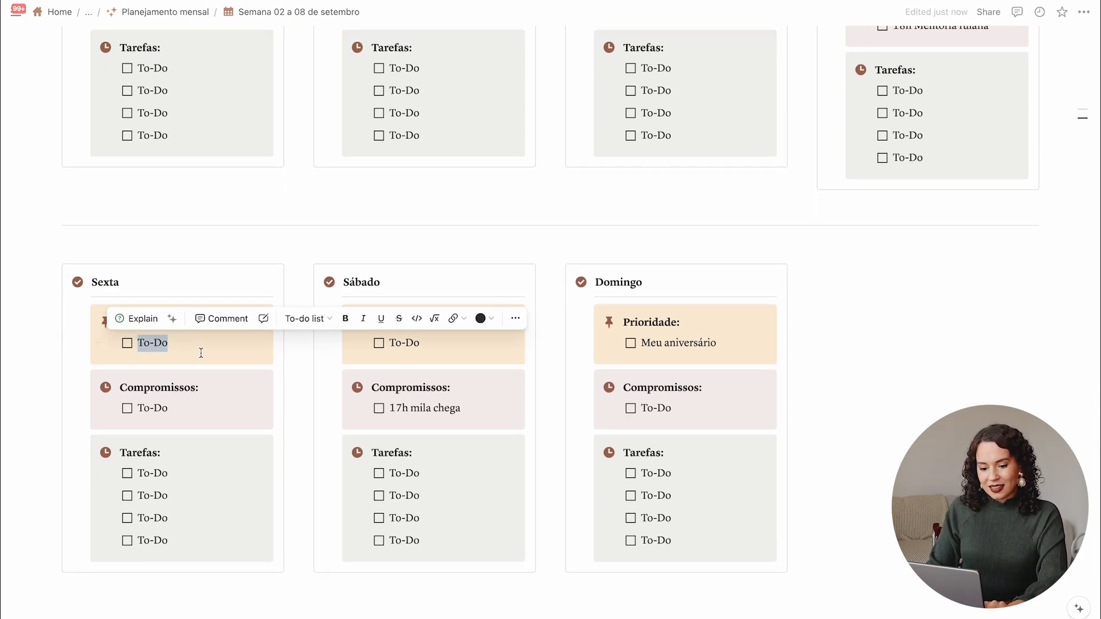
text(Aniversa)
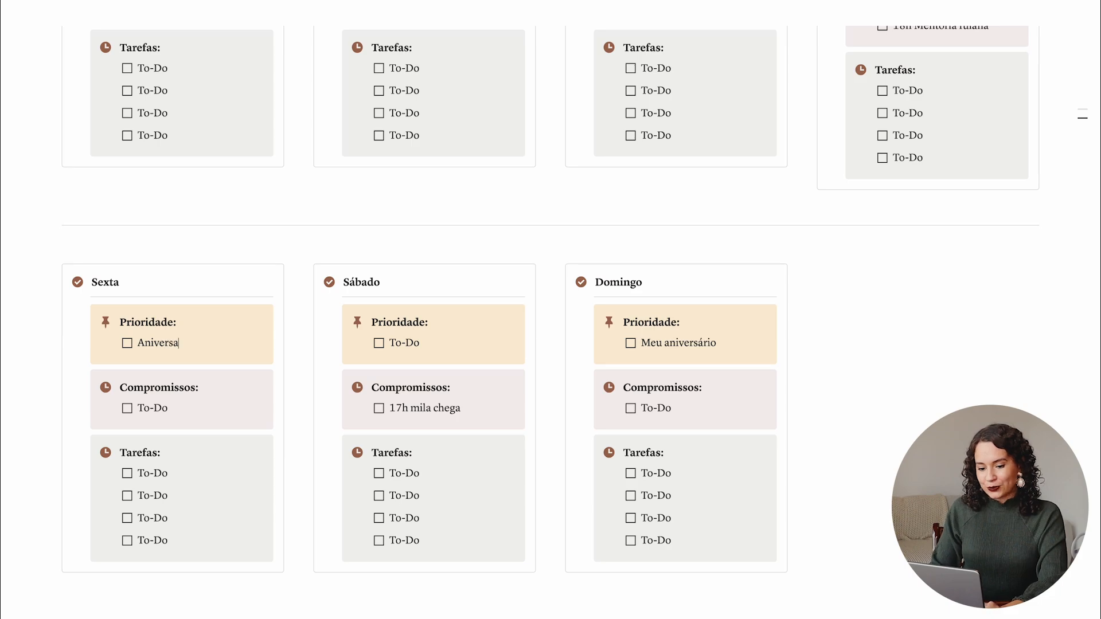
key(BackSpace)
text(ário de namoro)
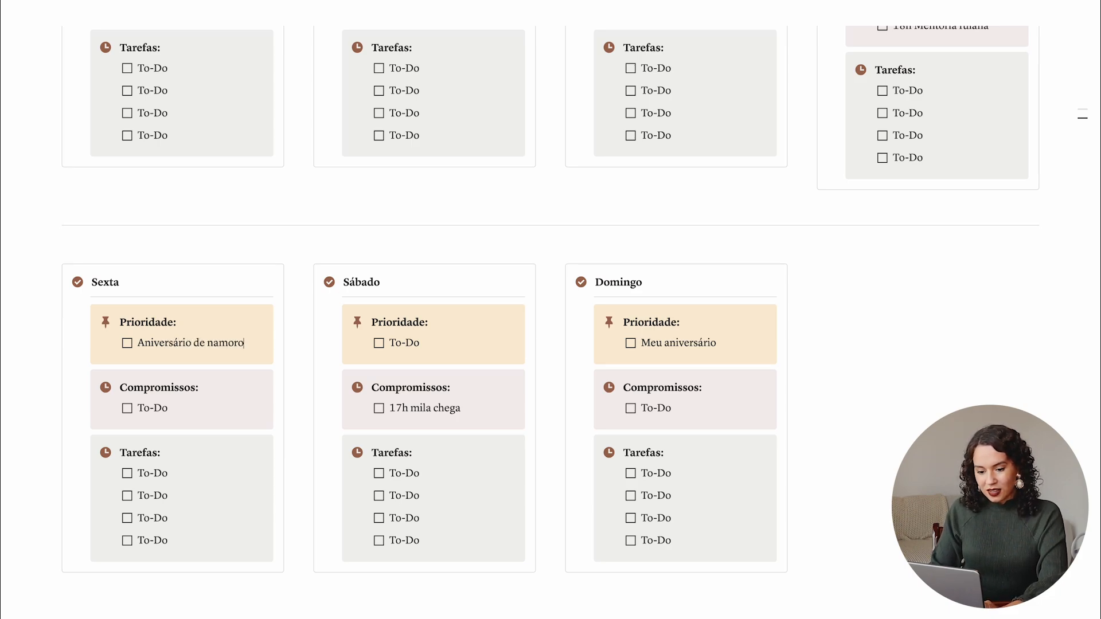
- Replace the Sábado placeholder under Prioridade with Imersão do Plano Lumina
double_click(398, 343)
text(Imer)
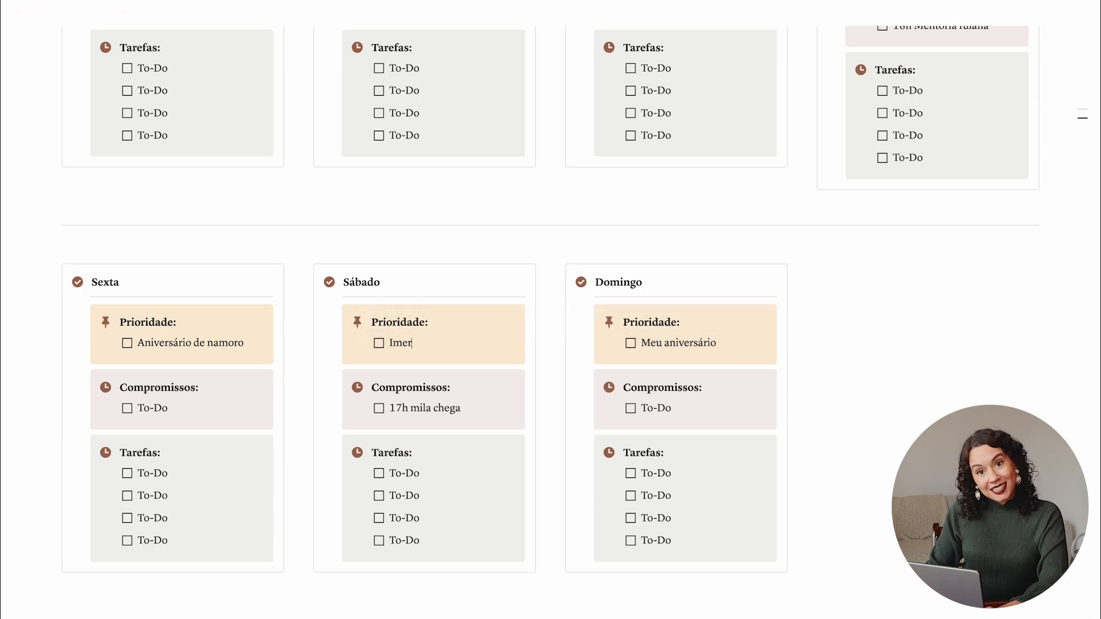
text(sa7)
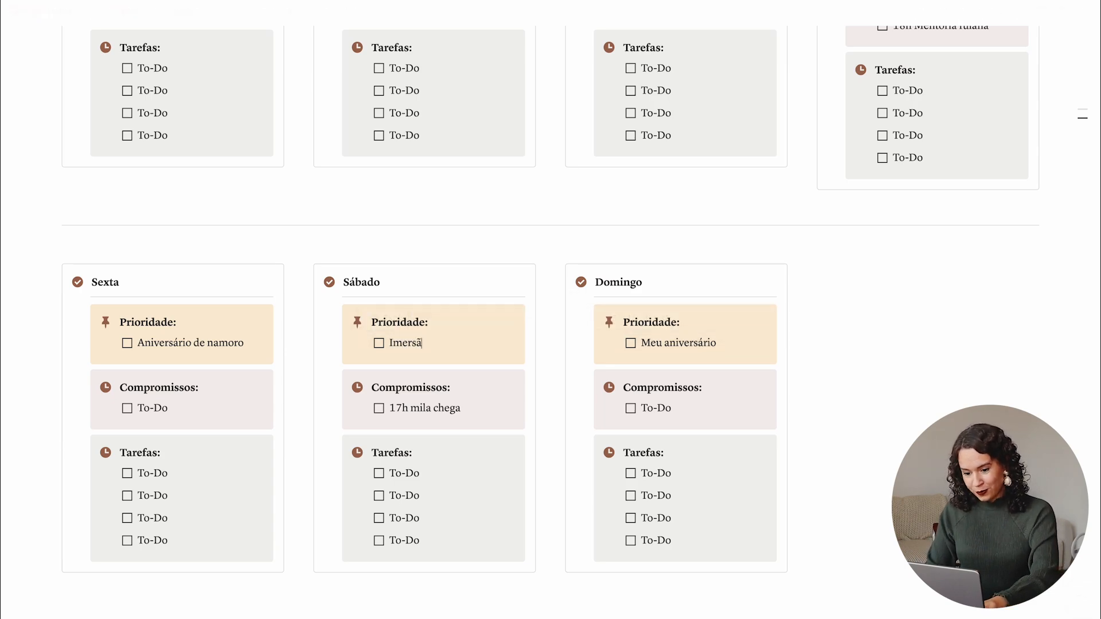
text(o Pla)
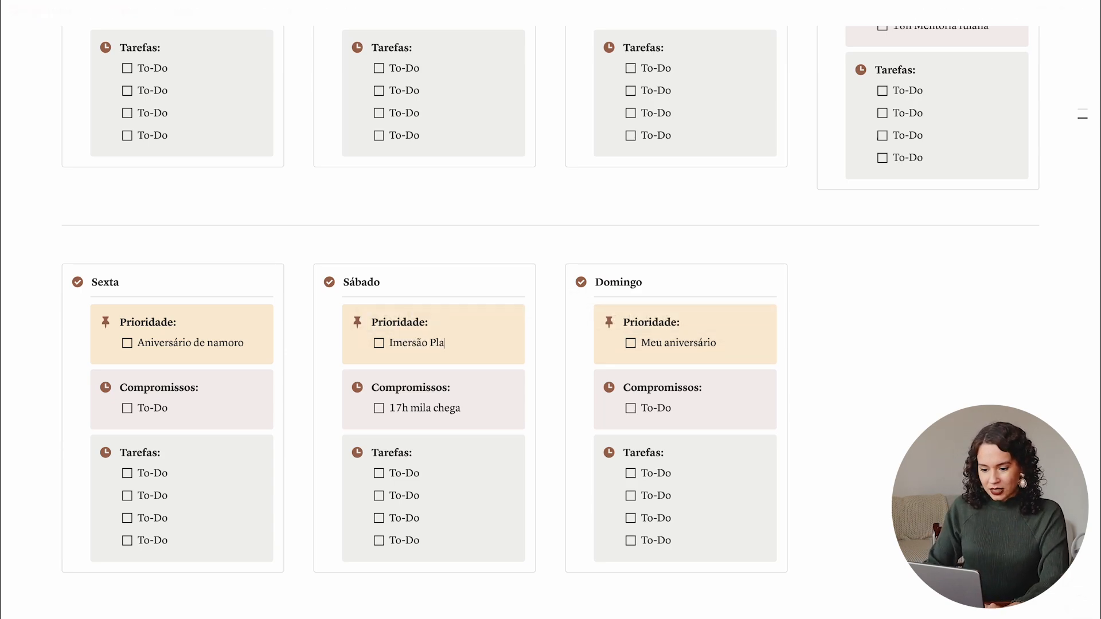
text(no do)
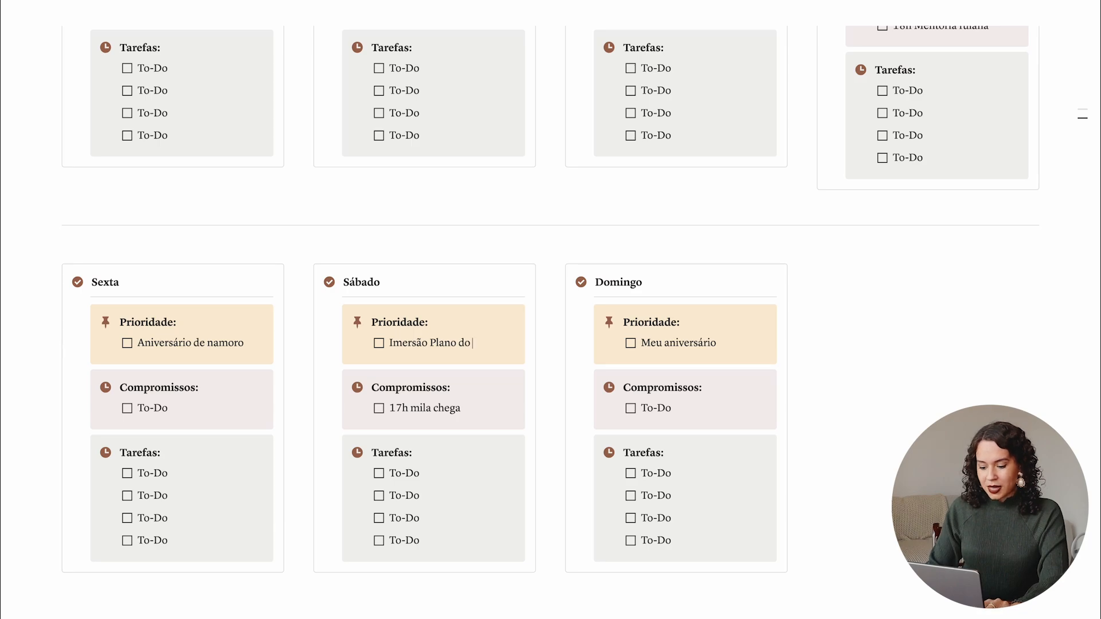
key(BackSpace)
key(BackSpace)
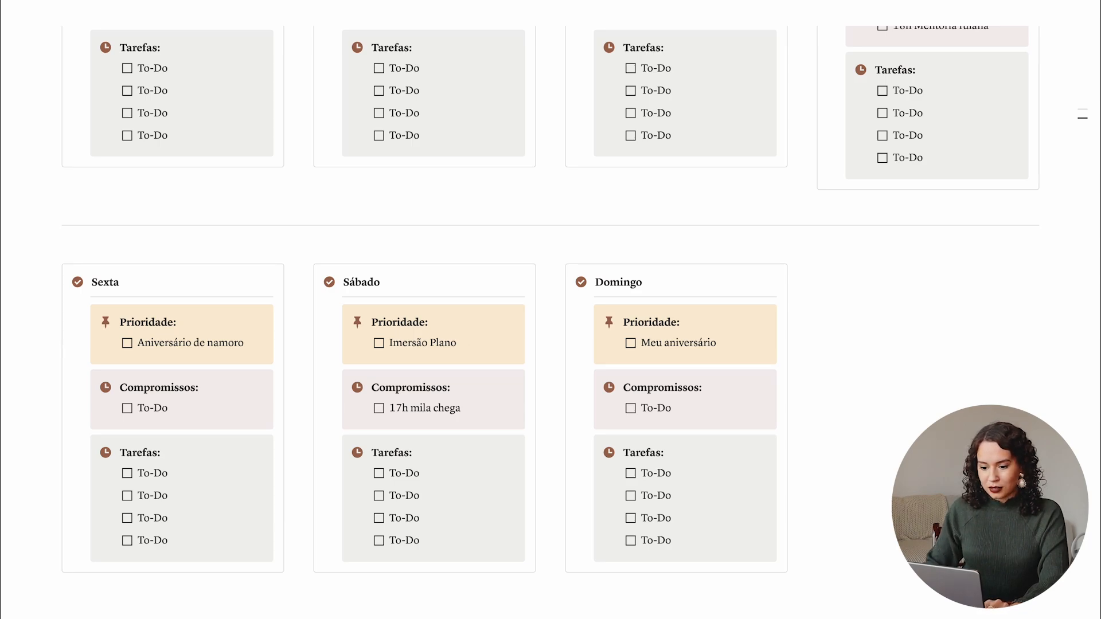
click(431, 343)
text(do)
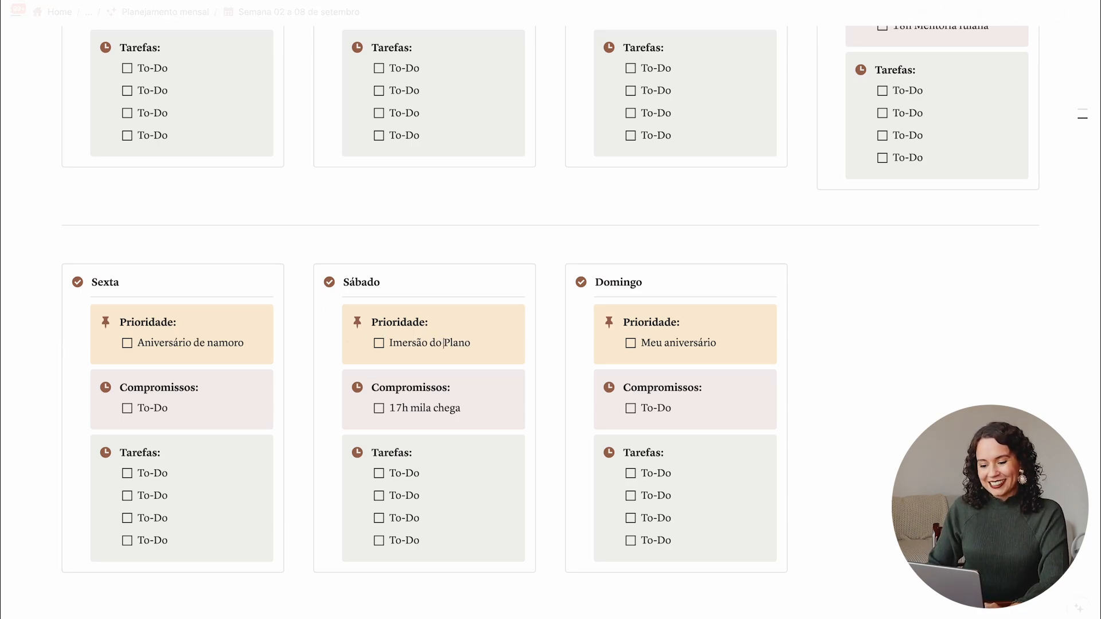
click(485, 341)
text(Lumina)
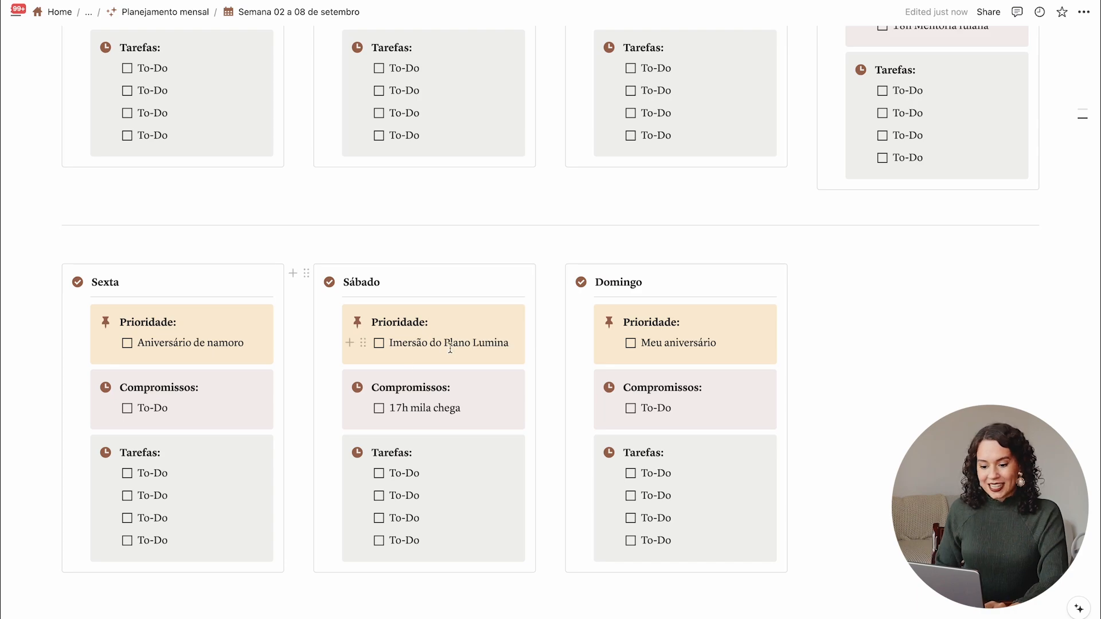
- Add 13h Imersão ao vivo above the 17h entry under Compromissos for Sábado
text(13h)
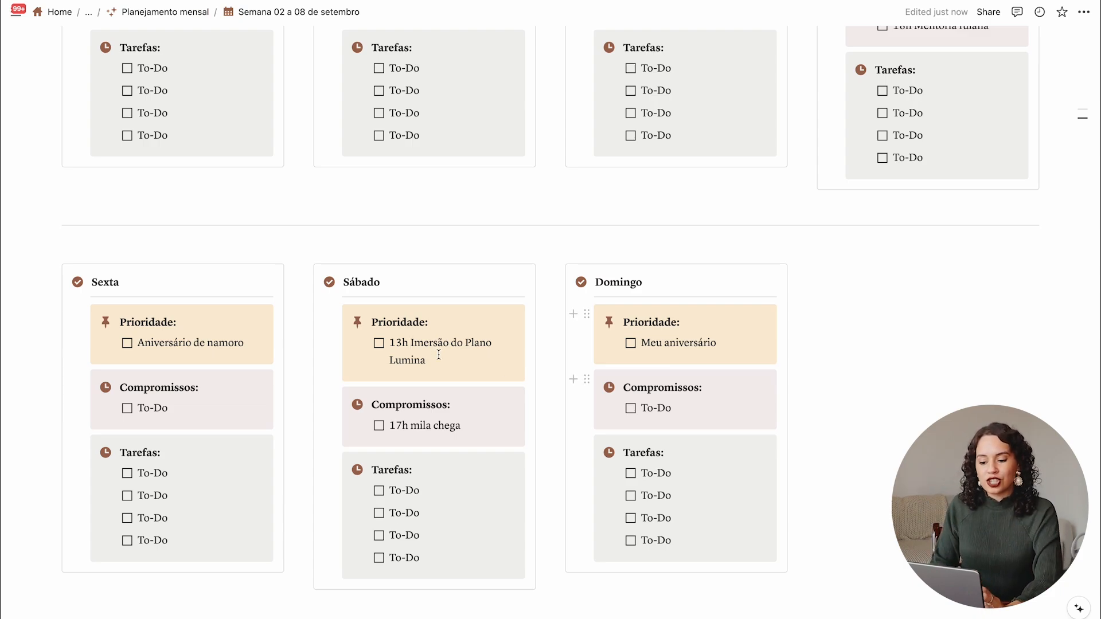
key(super+z)
triple_click(410, 344)
key(super+c)
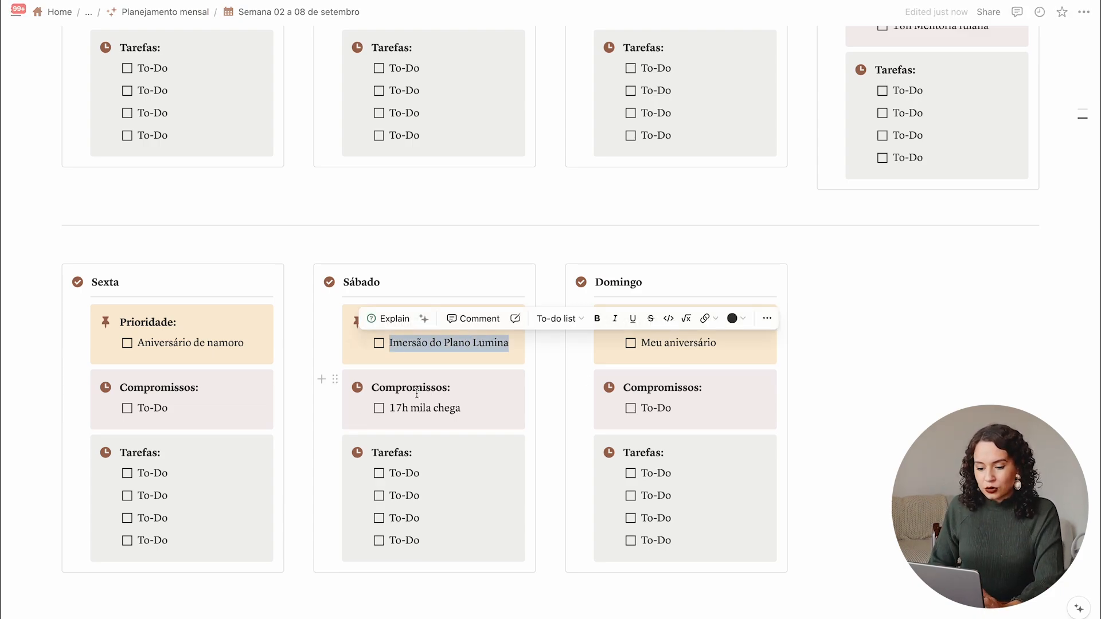
click(389, 408)
key(super+v)
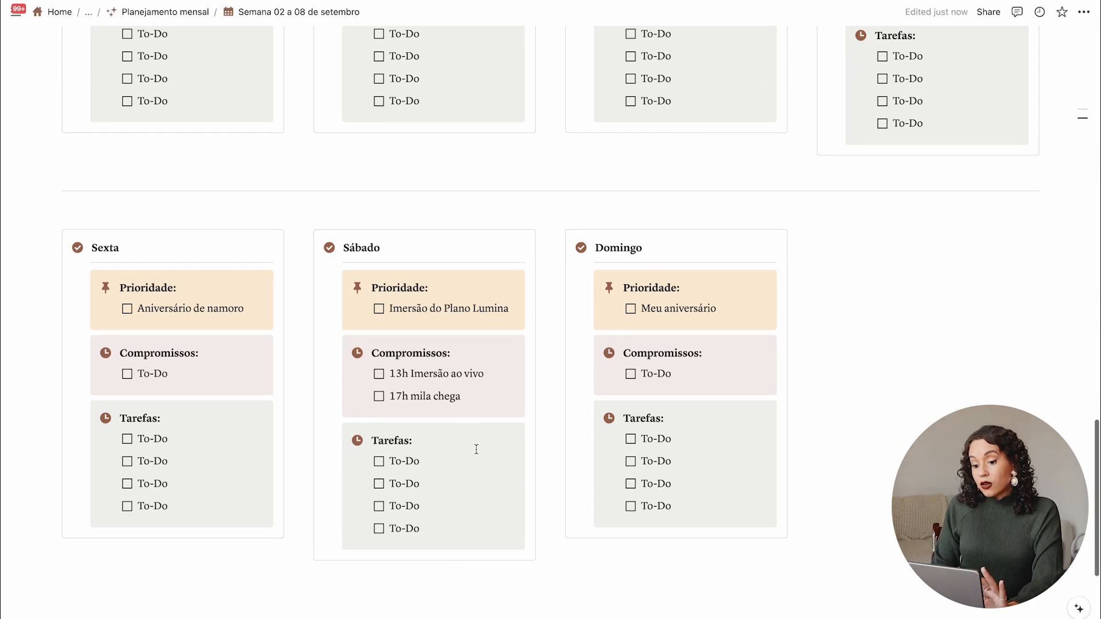
- Replace the Quinta placeholder under Prioridade with Divulgar o Plano Lumina - último dia
scroll(476, 449, up, 5)
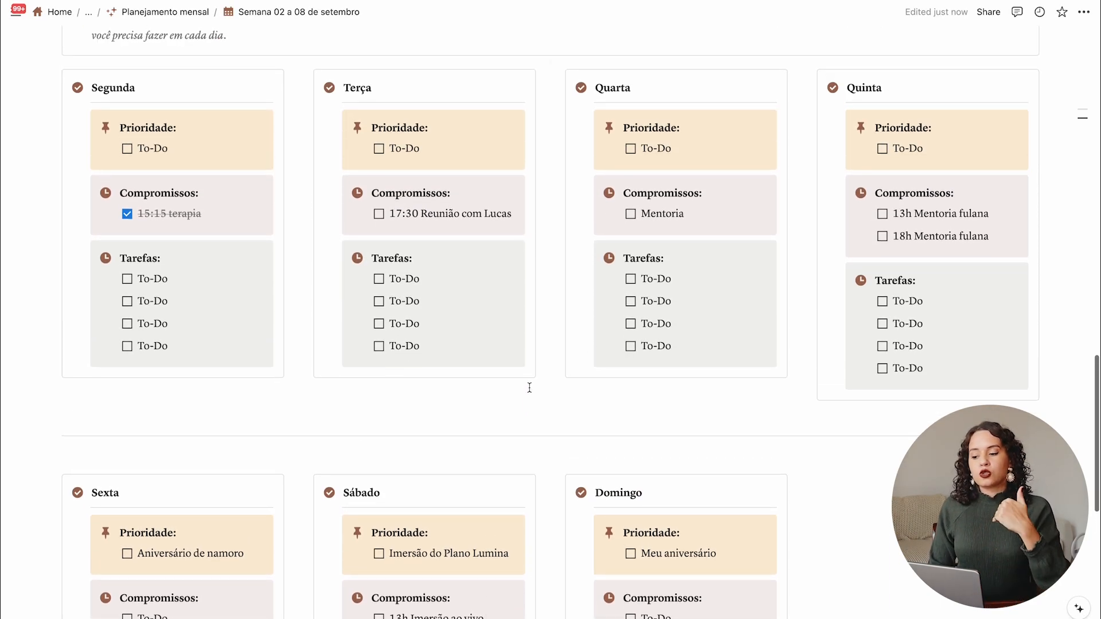
scroll(630, 344, down, 2)
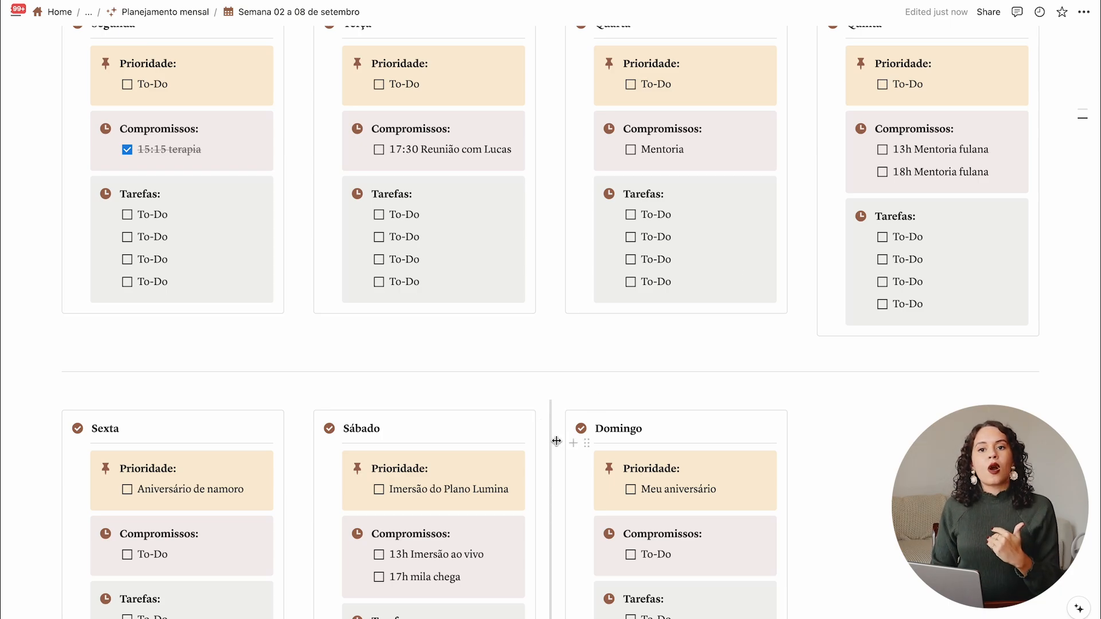
scroll(556, 441, up, 3)
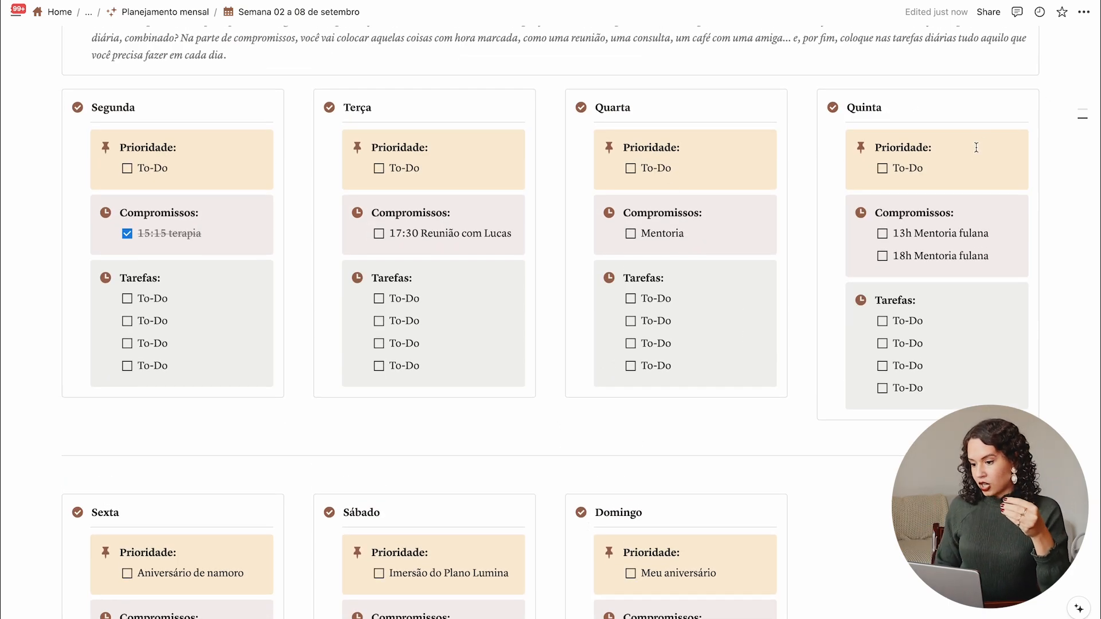
triple_click(945, 162)
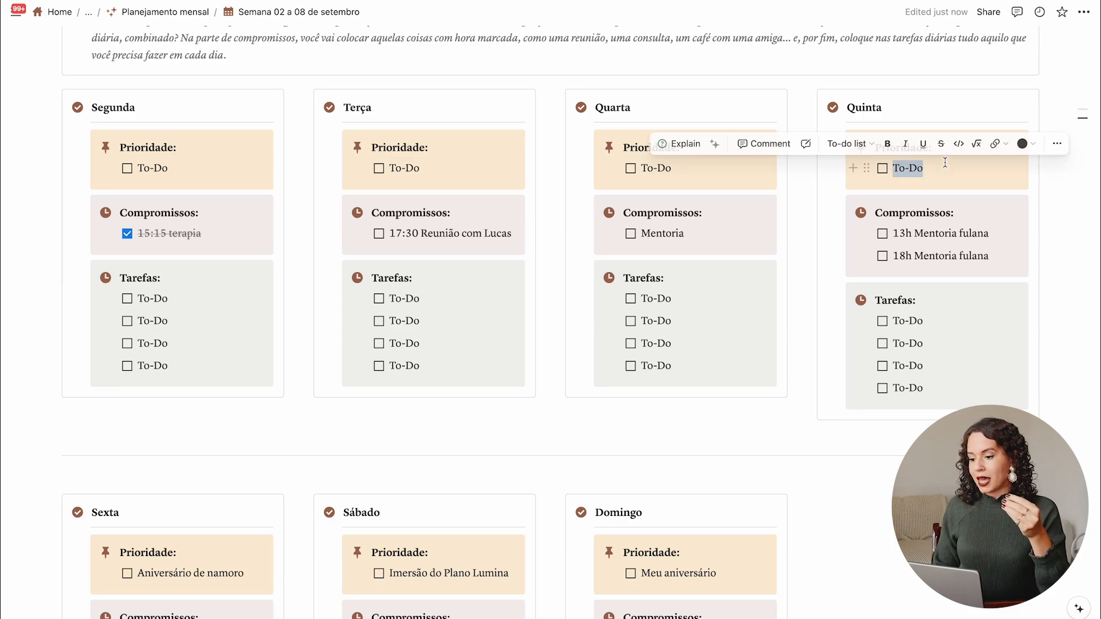
text(U)
key(BackSpace)
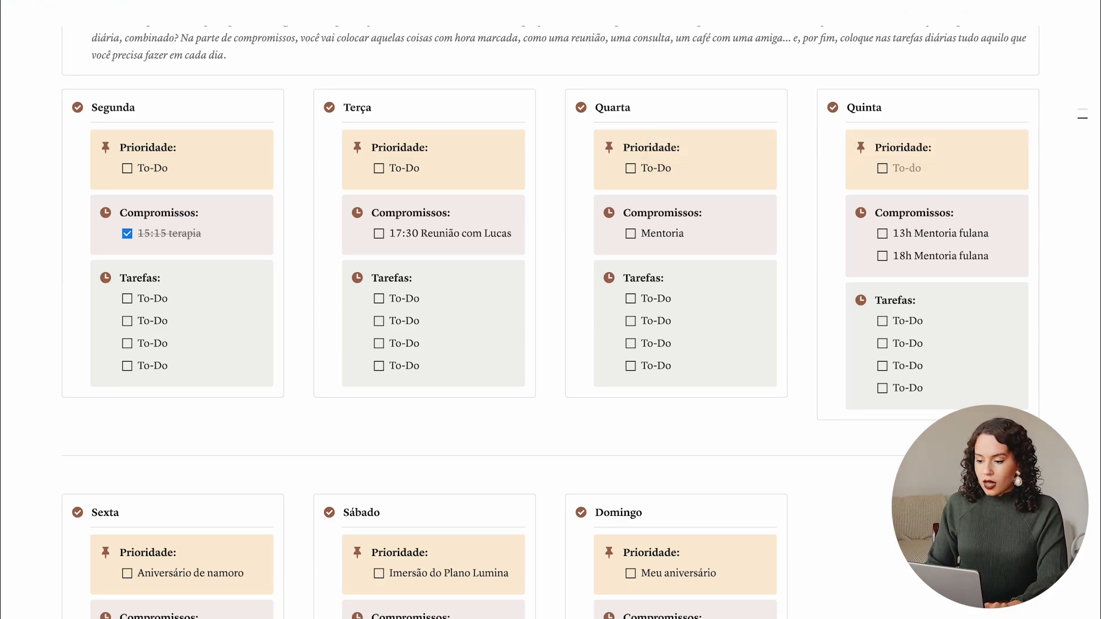
text(Divulga)
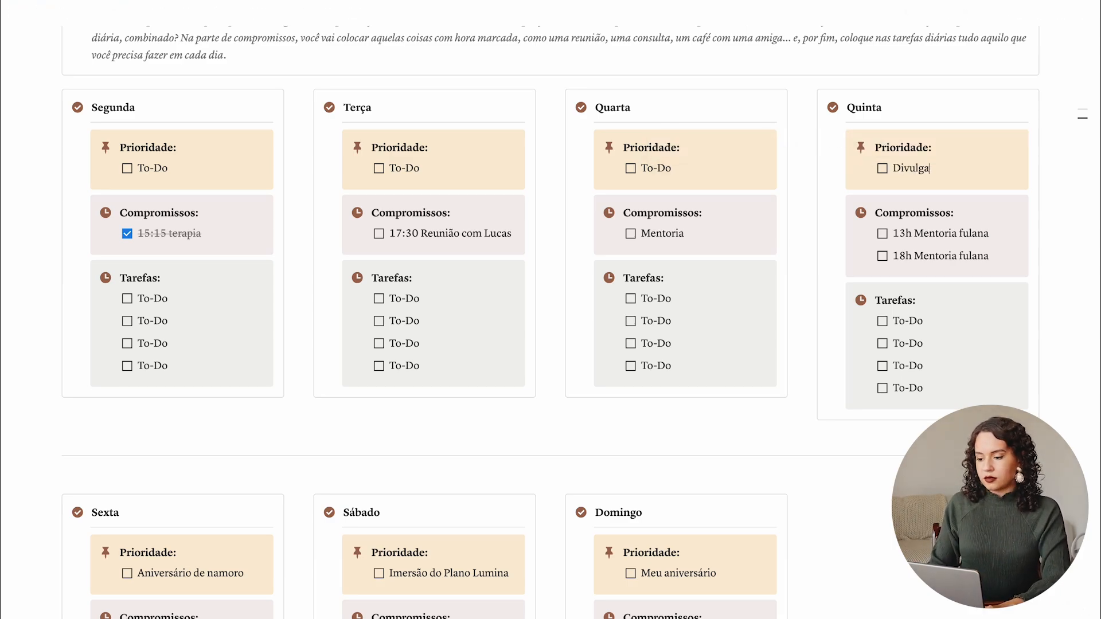
text(r o Plano Lumina)
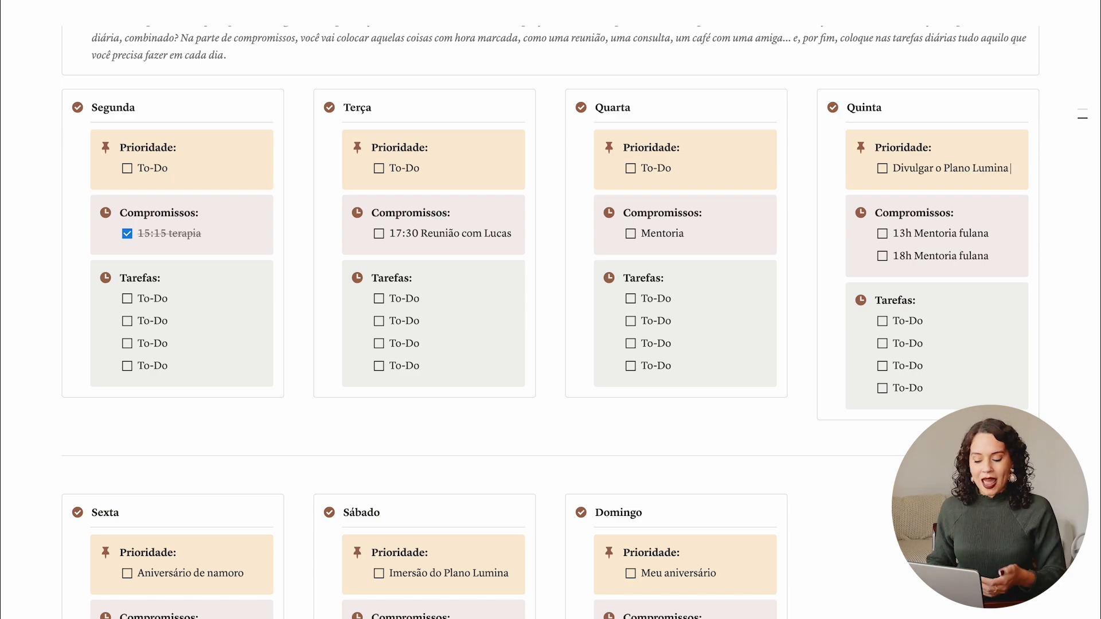
text( - u)
text(ltimo dia)
click(685, 233)
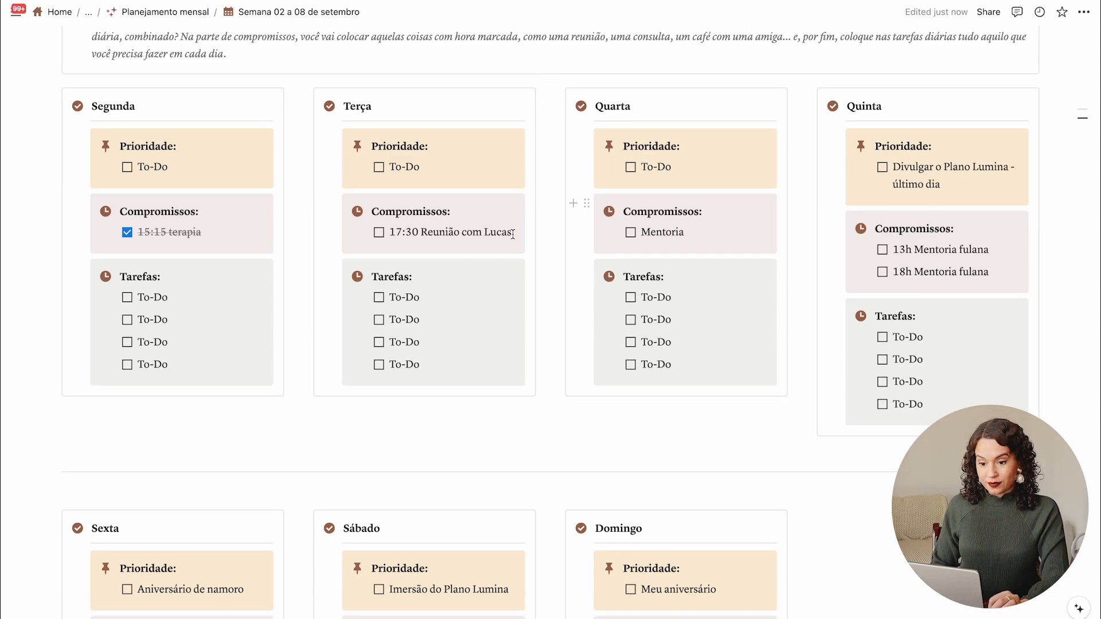
- Replace the Terça placeholder under Prioridade with Gravar vídeos para o youtube
triple_click(411, 172)
text(Grava)
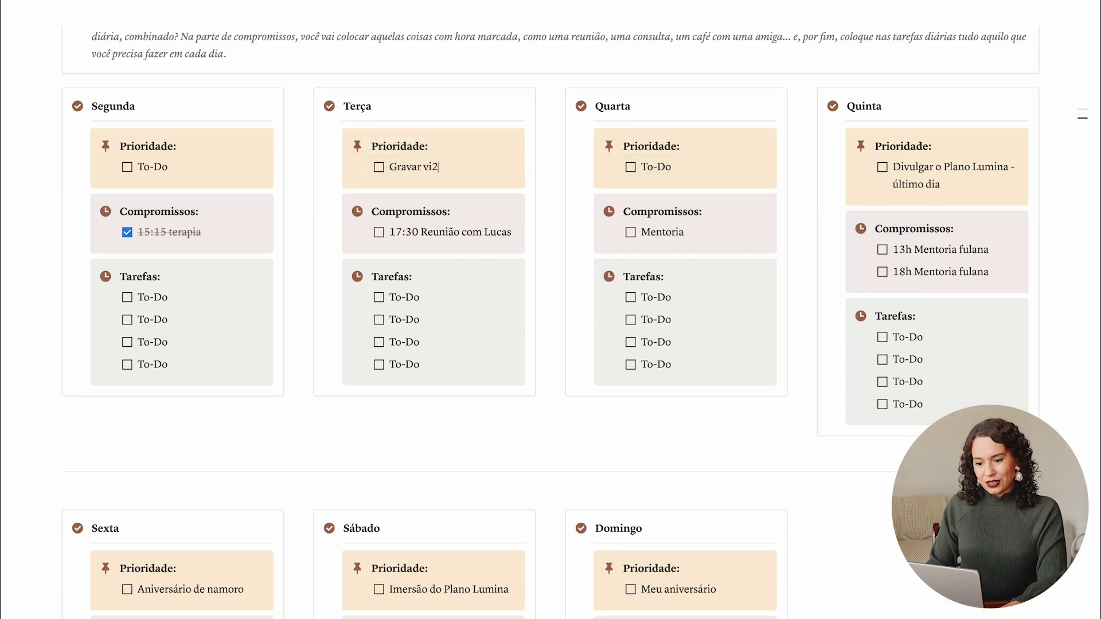
text(r vi2)
key(BackSpace)
key(BackSpace)
text(ídeos para o youtu)
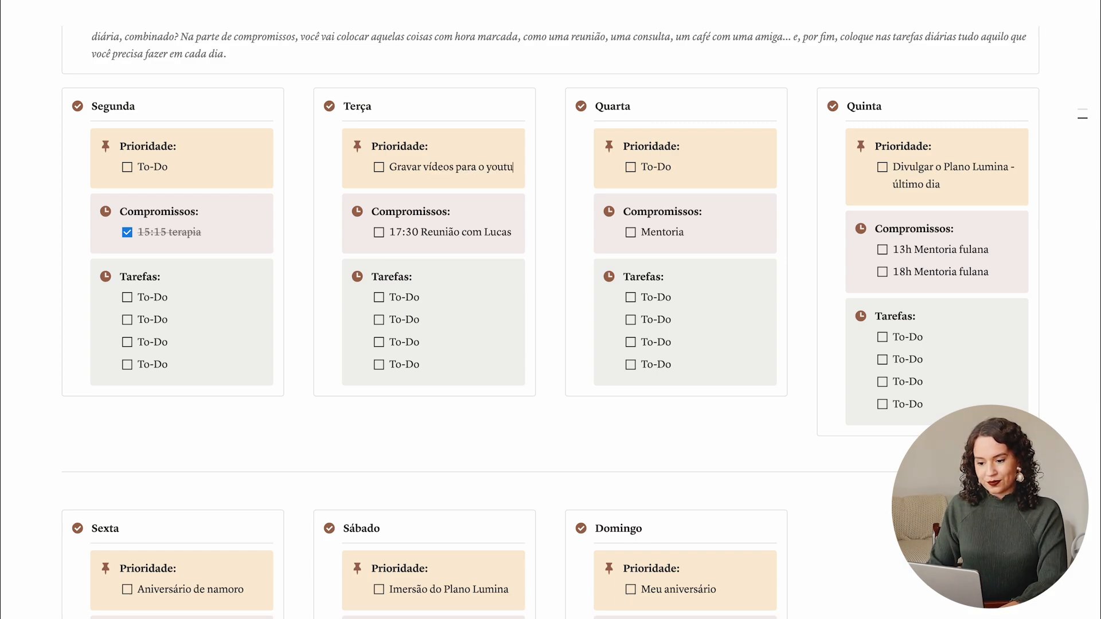
text(be)
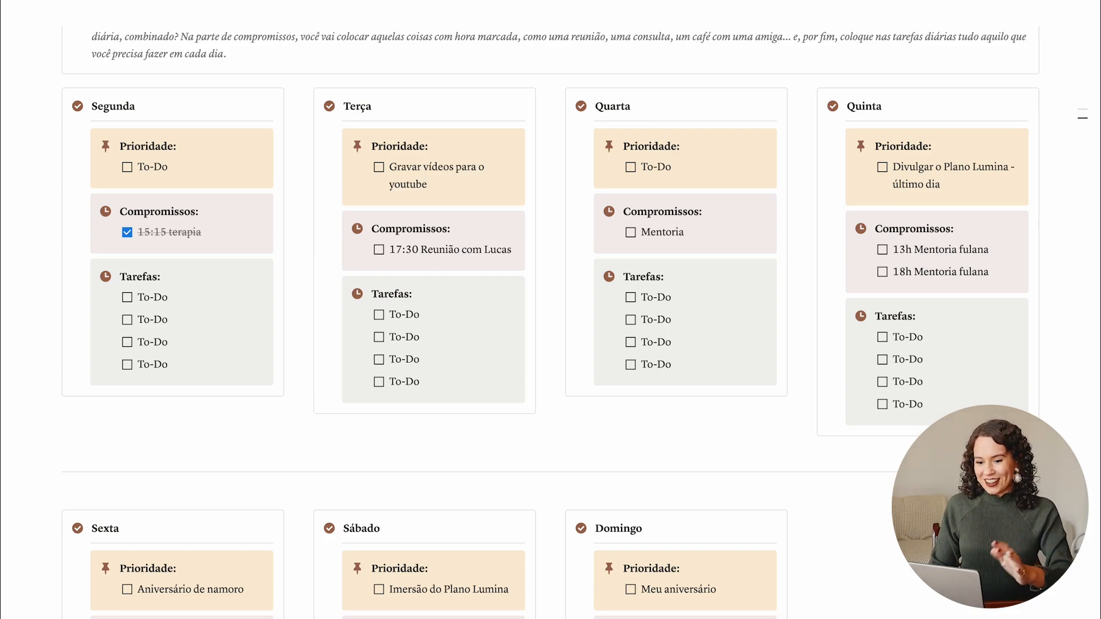
- Add Planejamento mensal e semana and tutorial do notion as nested to-dos beneath the Terça video-recording priority
key(Return)
text(Plea)
key(BackSpace)
key(BackSpace)
text(anejamento mensal e semana)
key(Return)
text(tud)
text(orial donotion)
drag(484, 247, 403, 187)
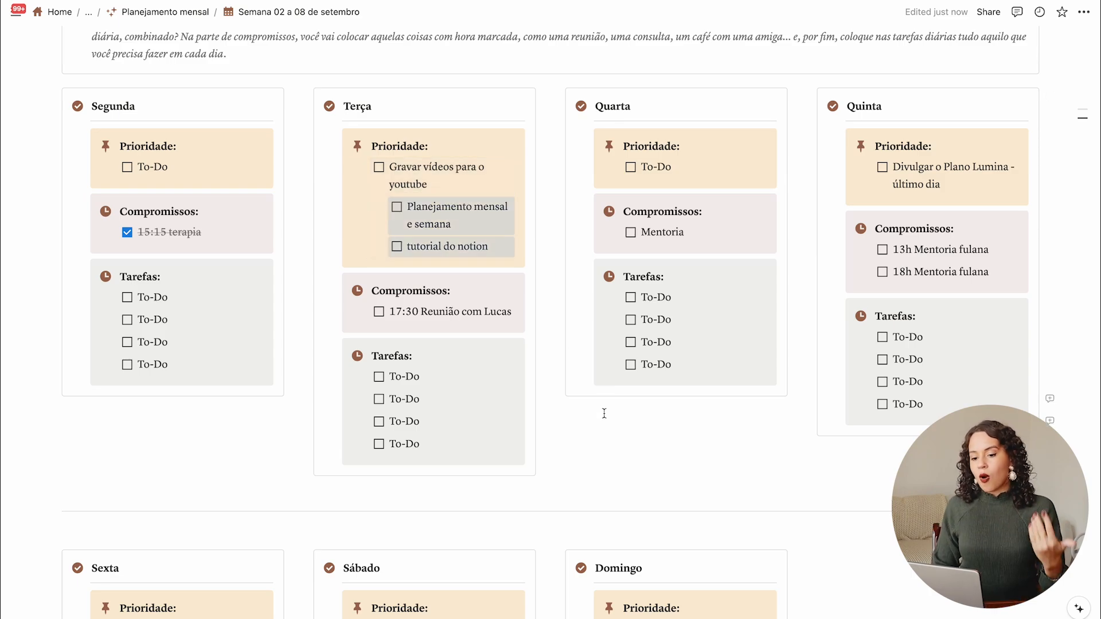
scroll(604, 413, down, 3)
scroll(603, 413, up, 1)
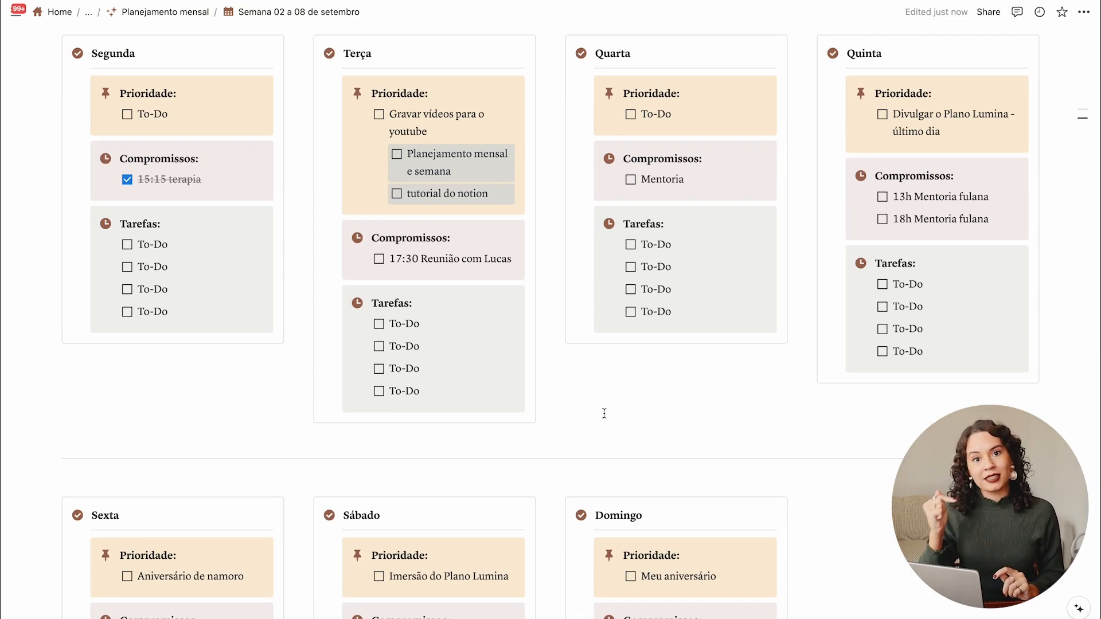
triple_click(492, 268)
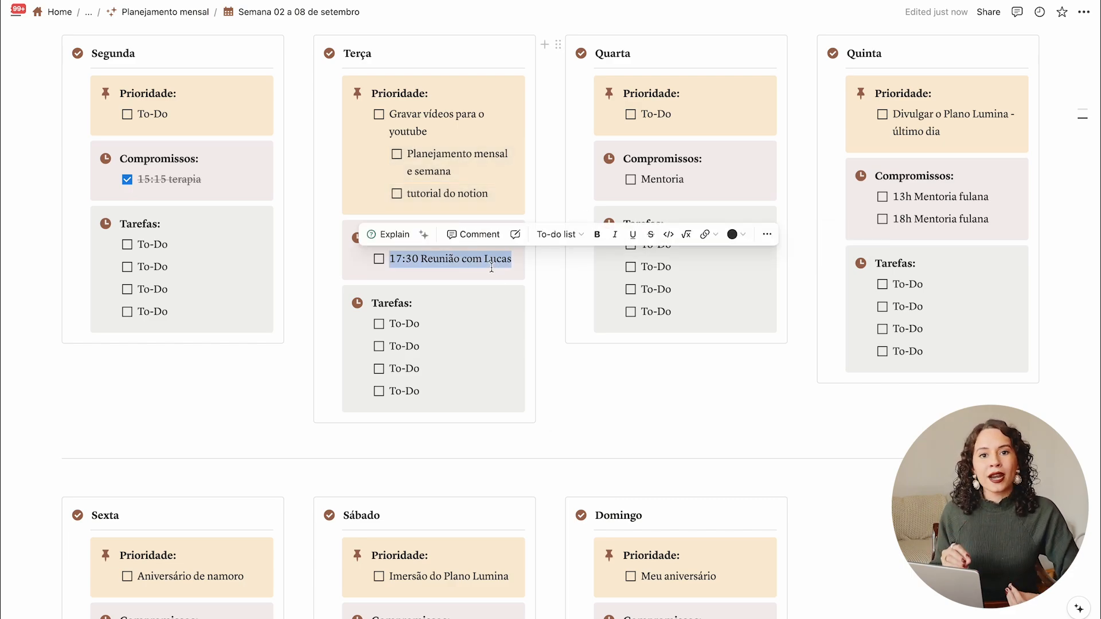
click(452, 405)
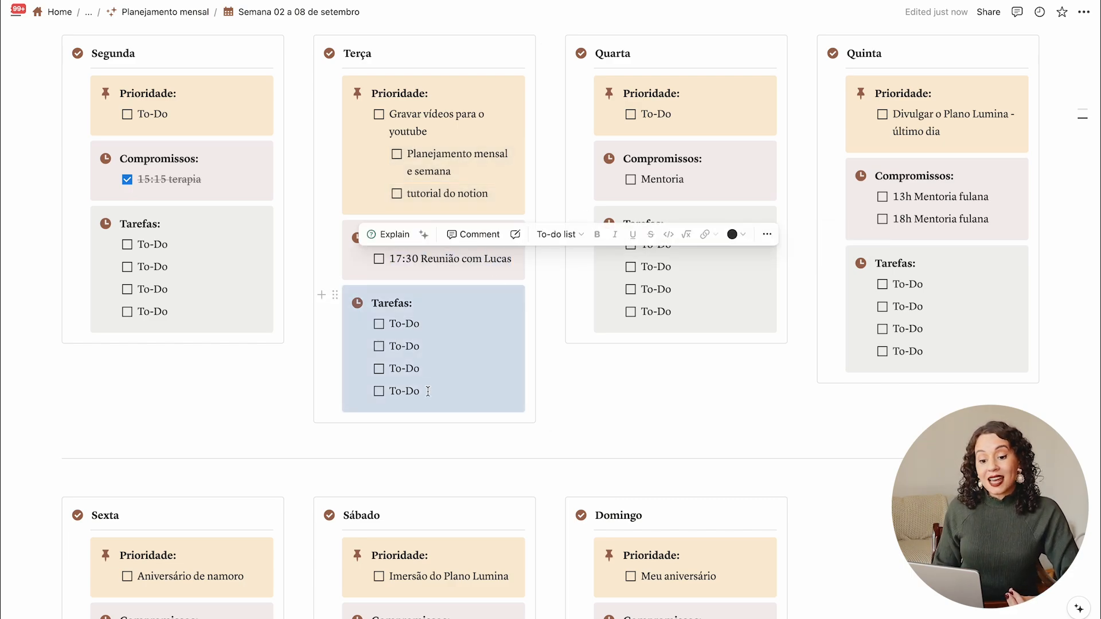
- Clear the placeholder tasks under Tarefas for Segunda and Terça, leaving one empty to-do in each
drag(180, 311, 137, 239)
key(BackSpace)
drag(427, 393, 391, 324)
key(BackSpace)
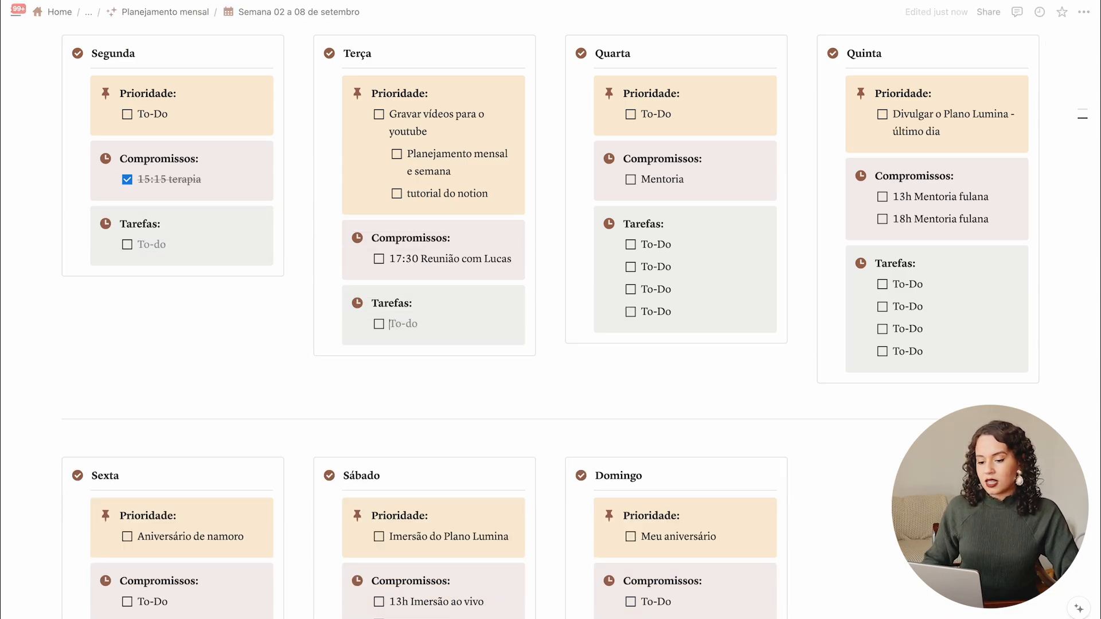
- Clear the placeholder tasks under Tarefas for Quarta and Quinta, leaving one empty to-do in each
drag(673, 312, 642, 244)
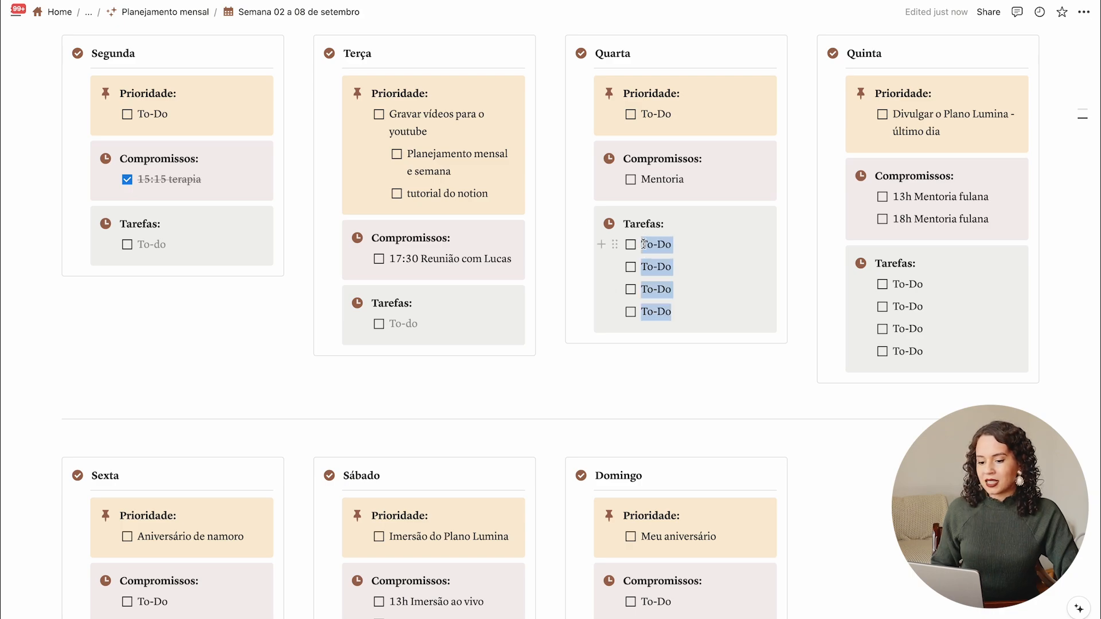
key(BackSpace)
drag(913, 352, 897, 284)
key(BackSpace)
key(BackSpace)
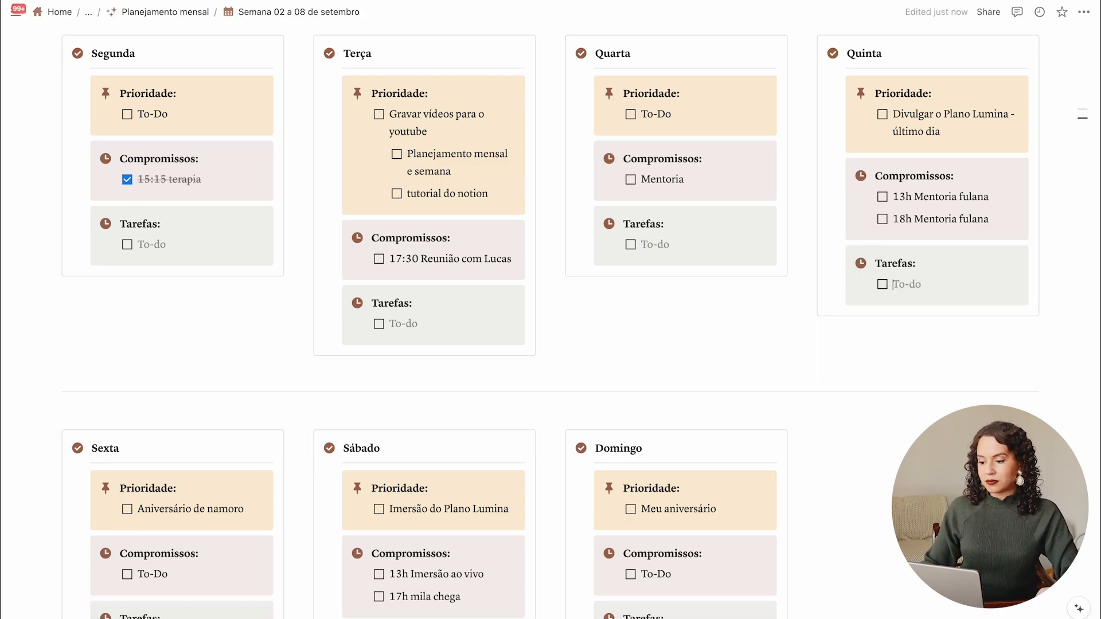
- Clear the placeholder tasks under Tarefas for Sexta, Sábado and Domingo, leaving one empty to-do in each
scroll(744, 254, down, 5)
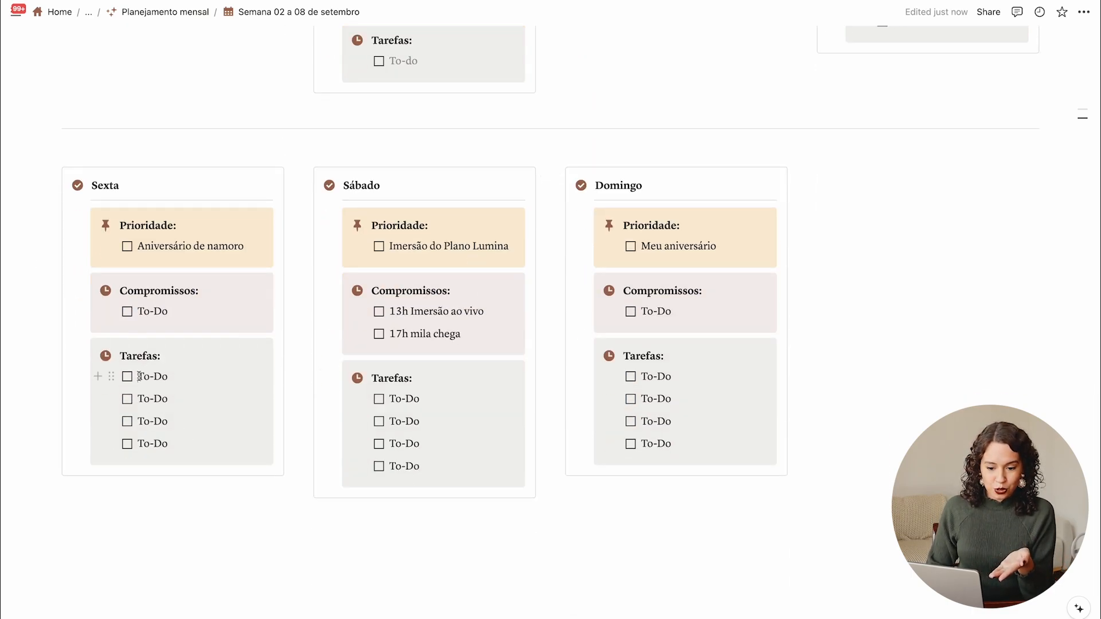
drag(139, 376, 169, 445)
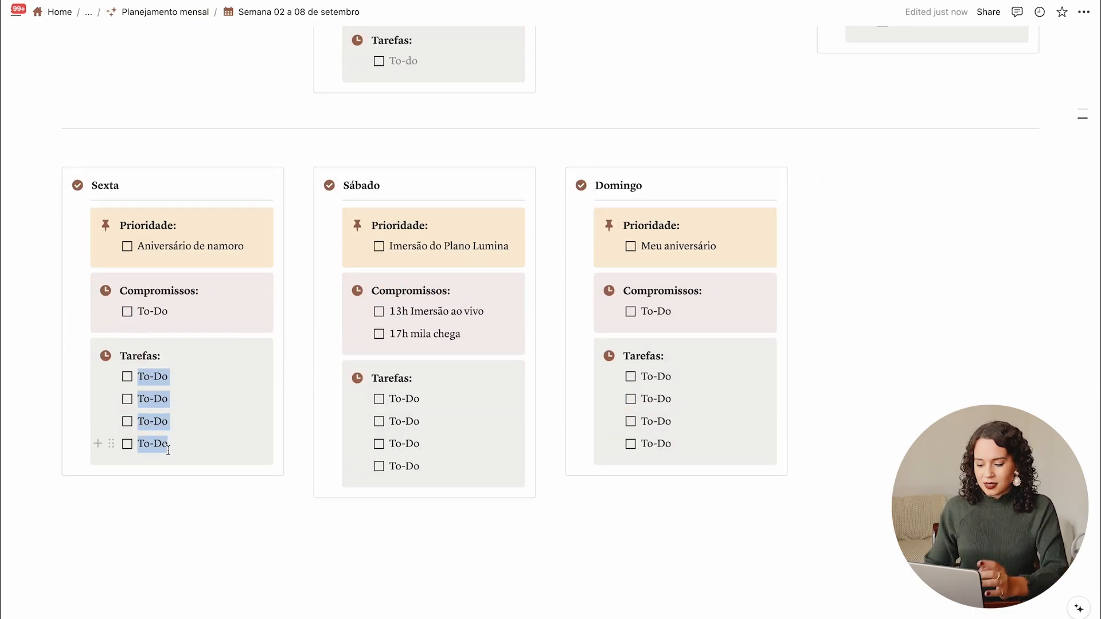
key(BackSpace)
drag(425, 466, 391, 400)
key(BackSpace)
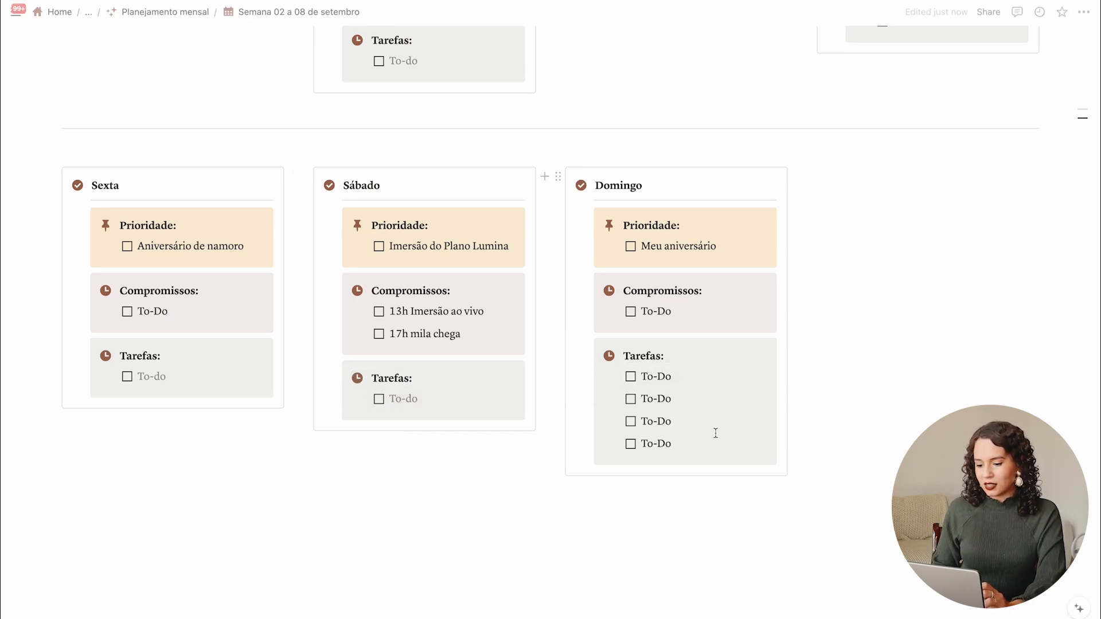
drag(681, 444, 643, 375)
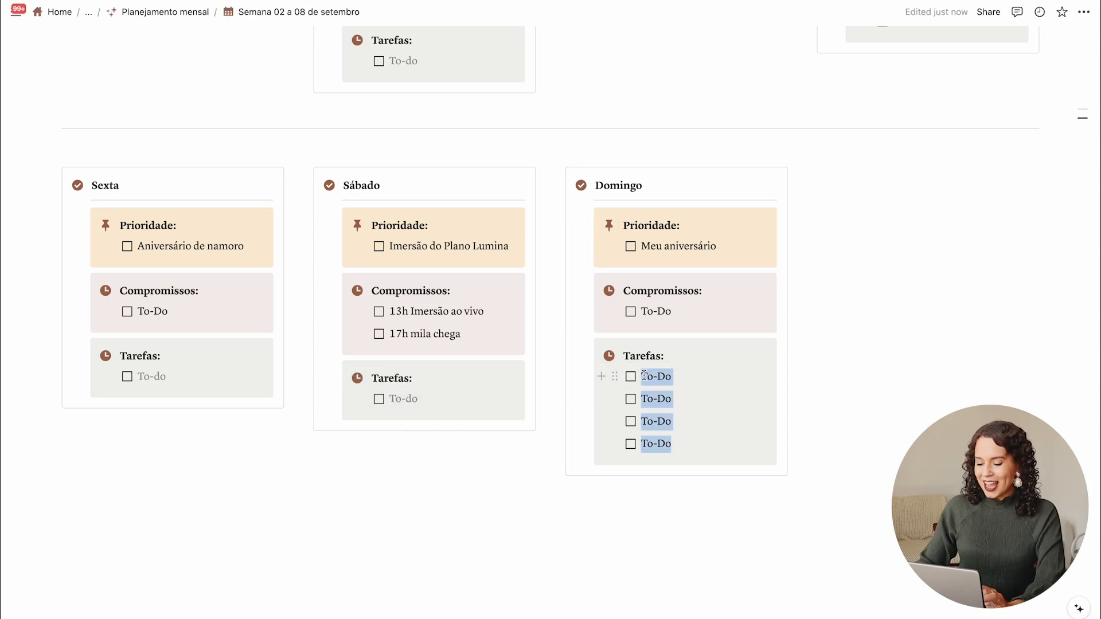
key(BackSpace)
scroll(691, 286, up, 6)
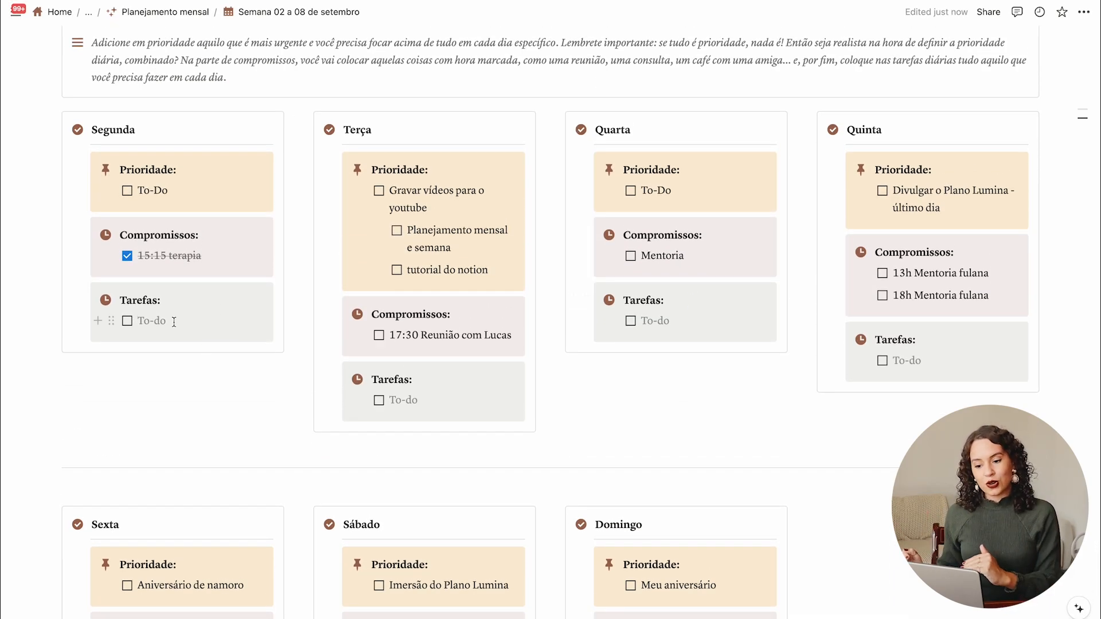
double_click(654, 191)
triple_click(655, 195)
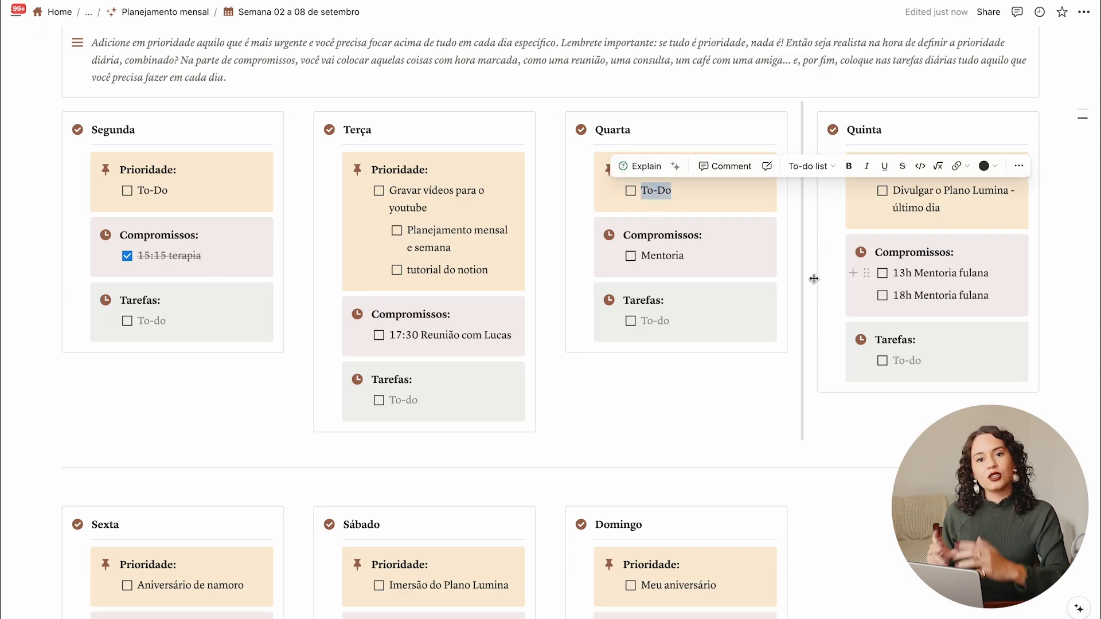
scroll(831, 298, down, 2)
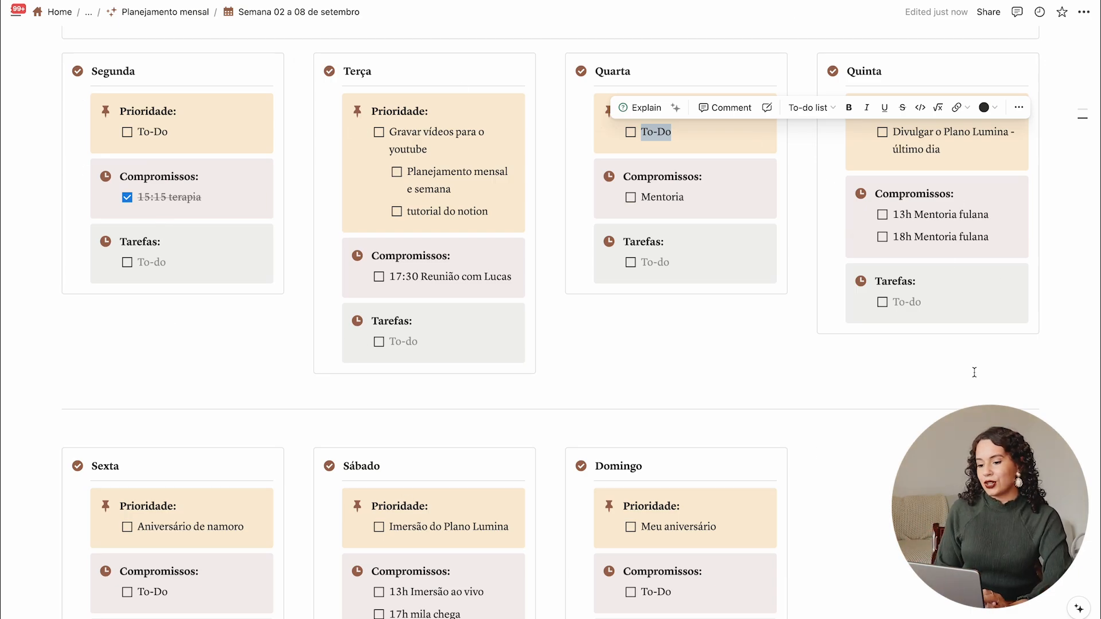
- Review the Tarefas da semana list, the habit tables and the daily planning cards before distributing tasks
scroll(975, 373, up, 5)
scroll(974, 372, up, 15)
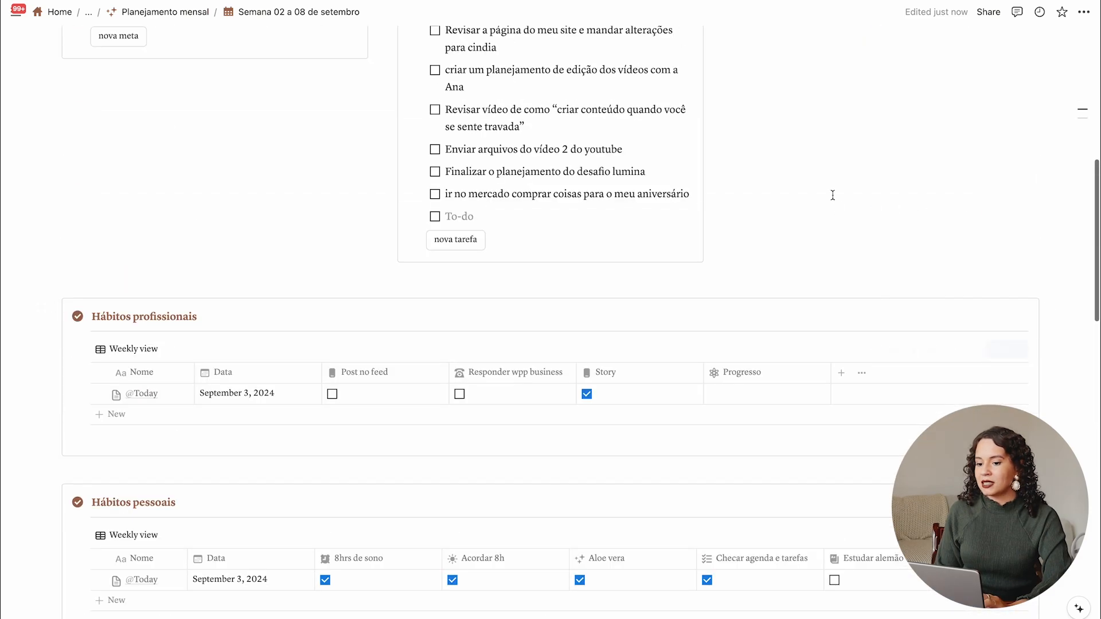
scroll(576, 331, down, 4)
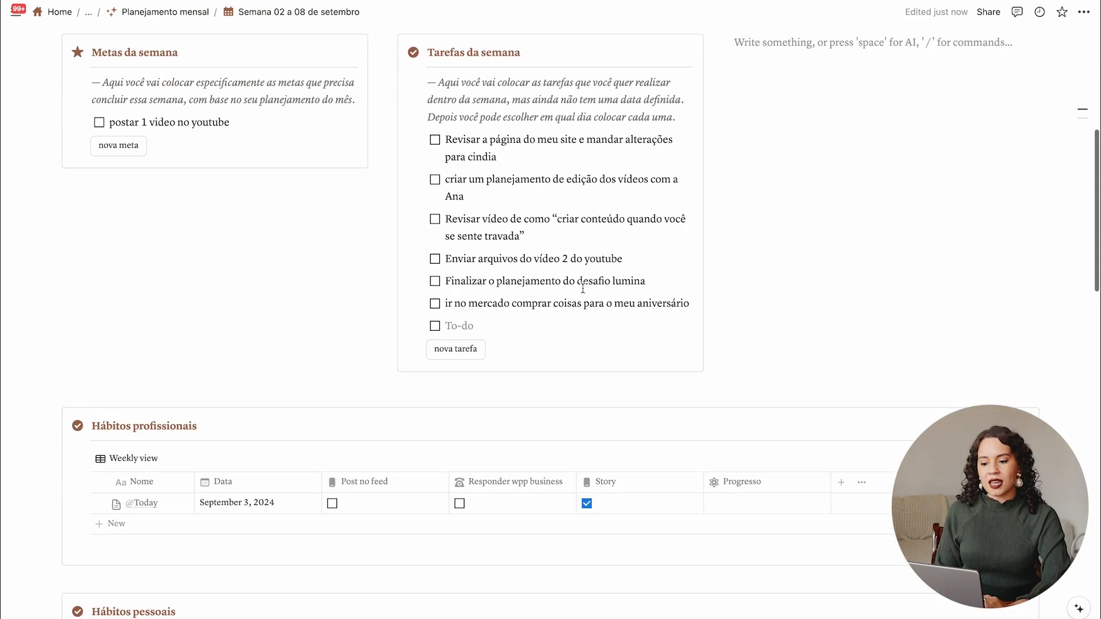
scroll(447, 270, up, 1)
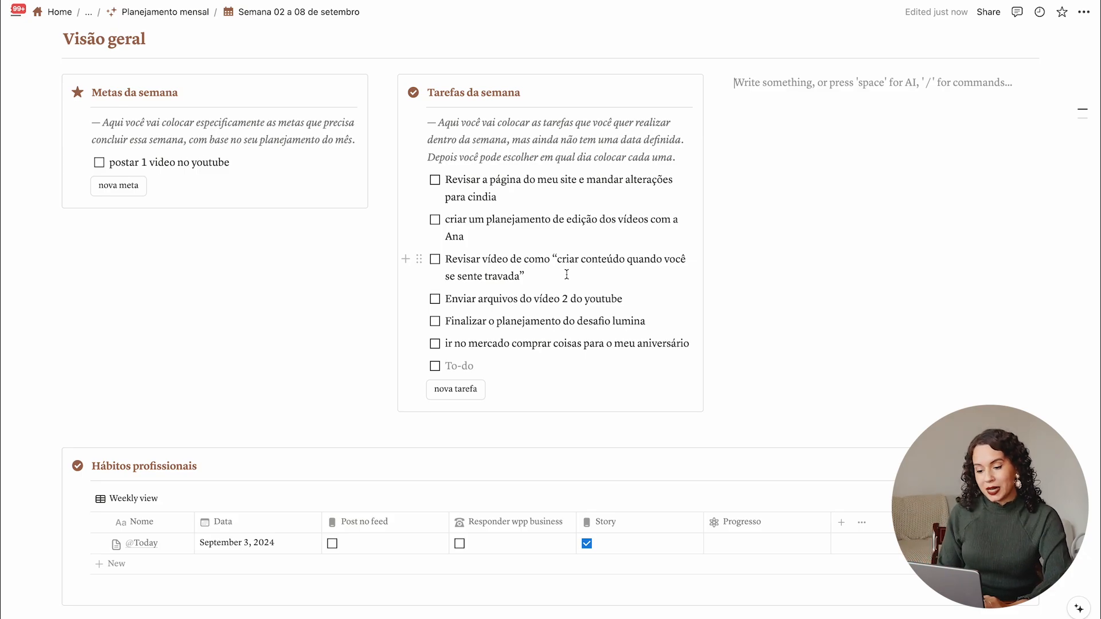
scroll(567, 275, down, 4)
scroll(566, 273, up, 1)
scroll(565, 275, down, 3)
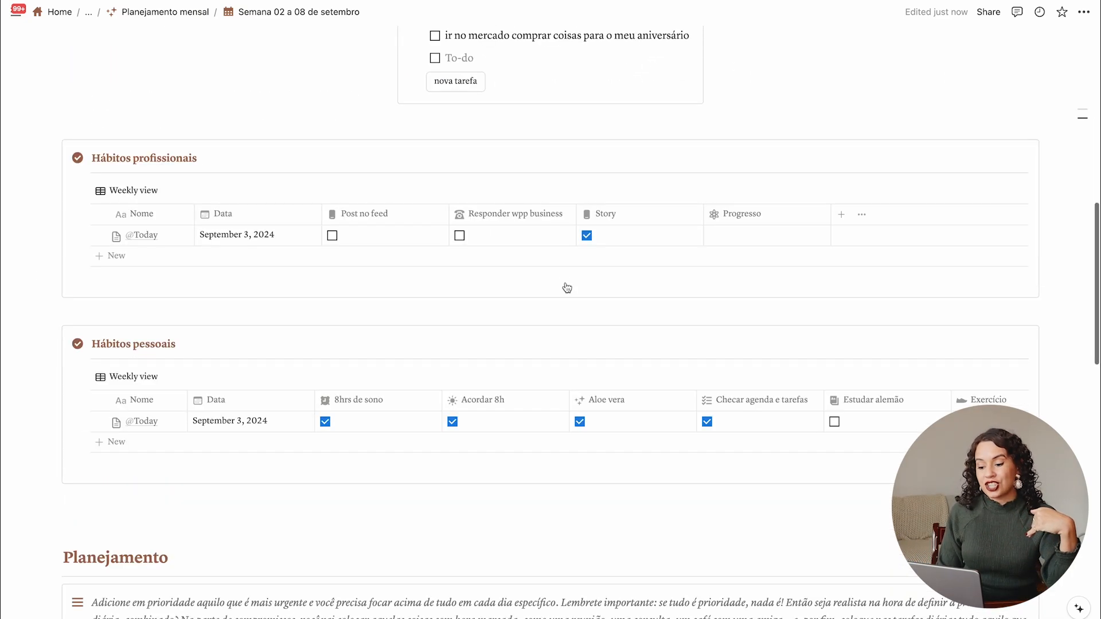
scroll(567, 288, down, 10)
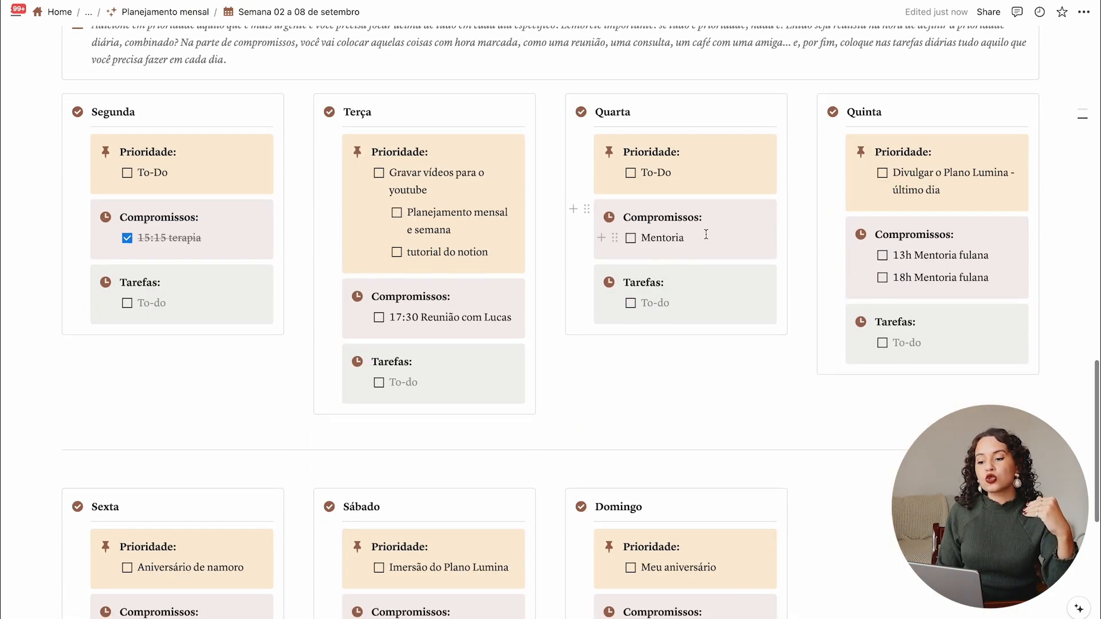
scroll(670, 238, up, 4)
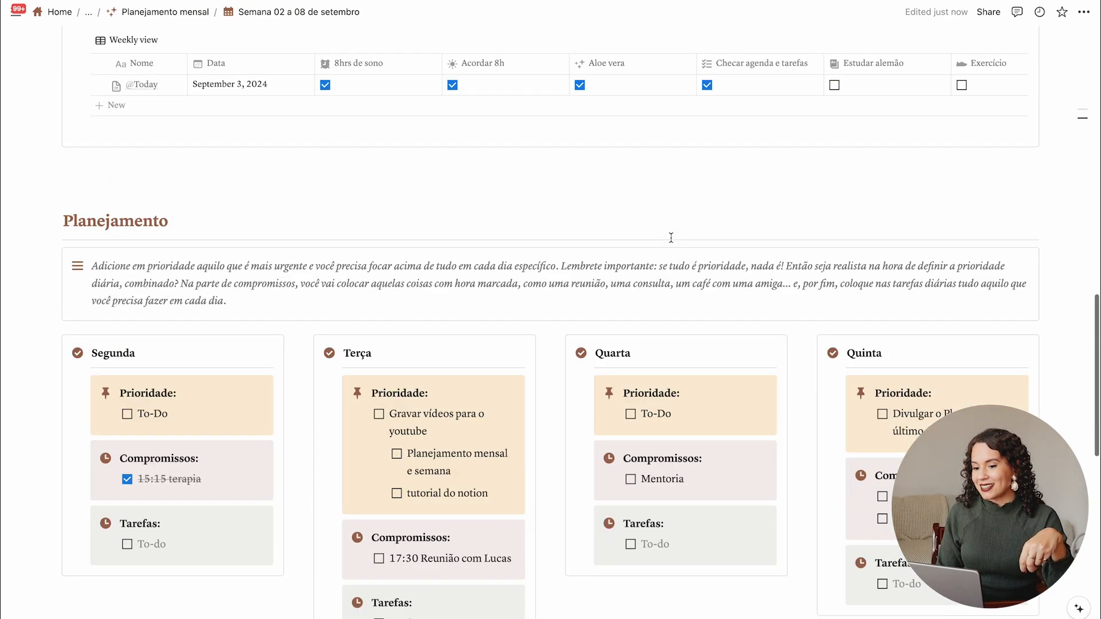
- Move Finalizar o planejamento do desafio lumina and ir no mercado comprar coisas para o meu aniversário from Tarefas da semana into Sexta's Tarefas
scroll(671, 237, up, 15)
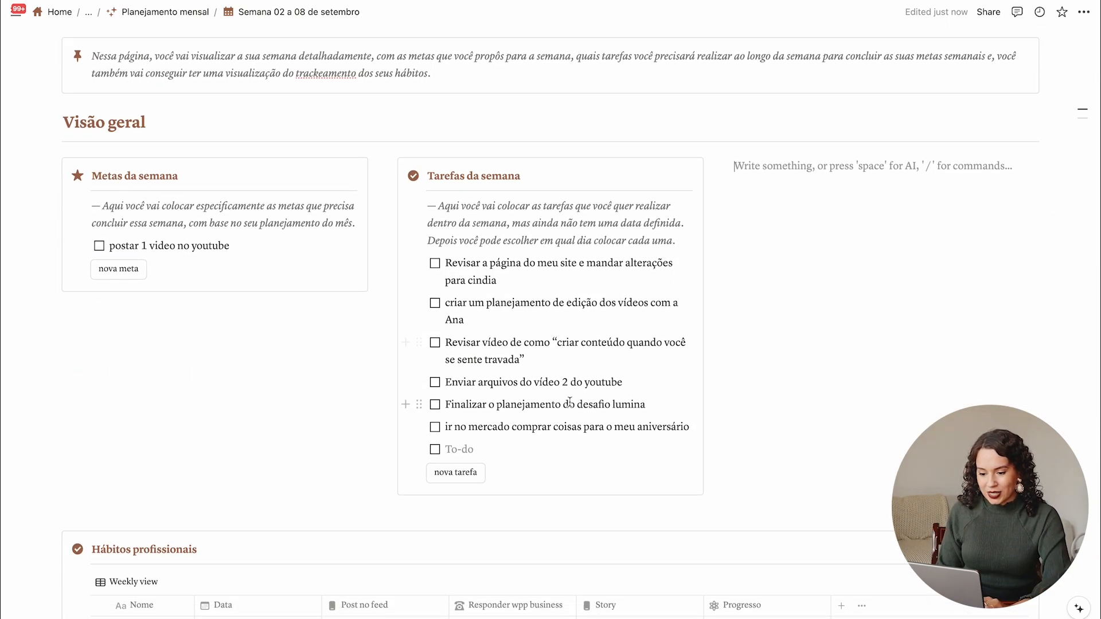
drag(418, 405, 122, 297)
scroll(715, 97, up, 10)
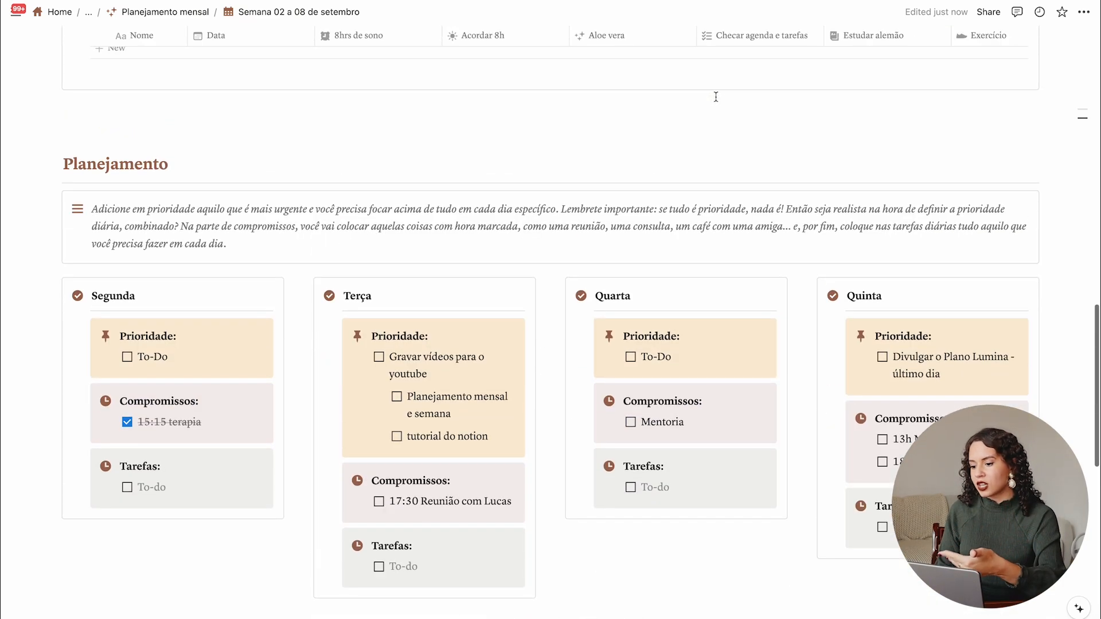
scroll(716, 97, down, 1)
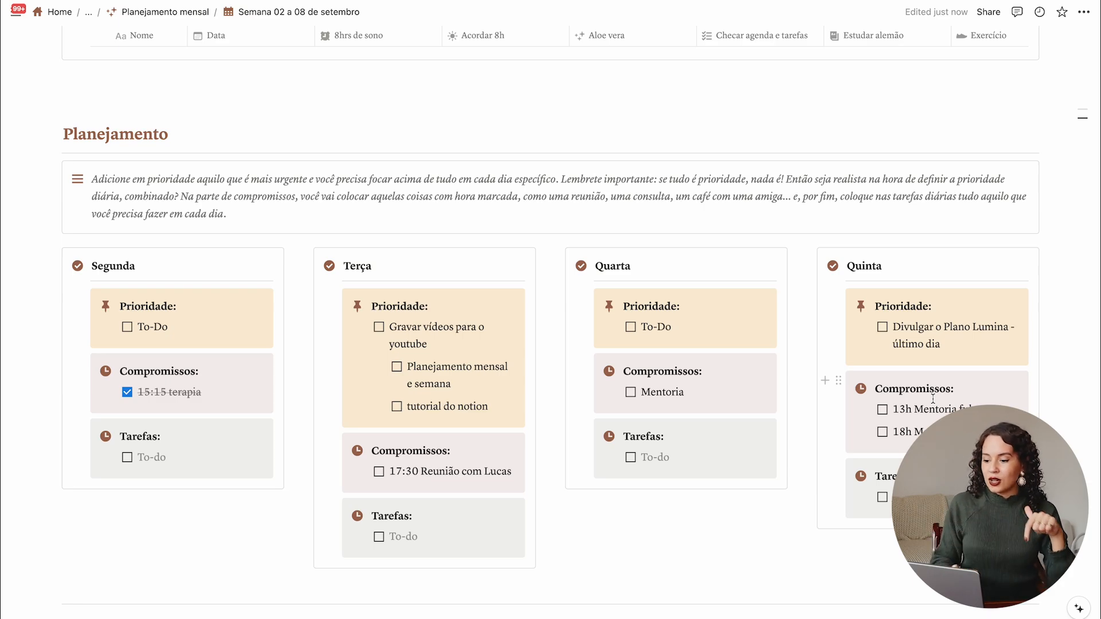
scroll(933, 399, up, 12)
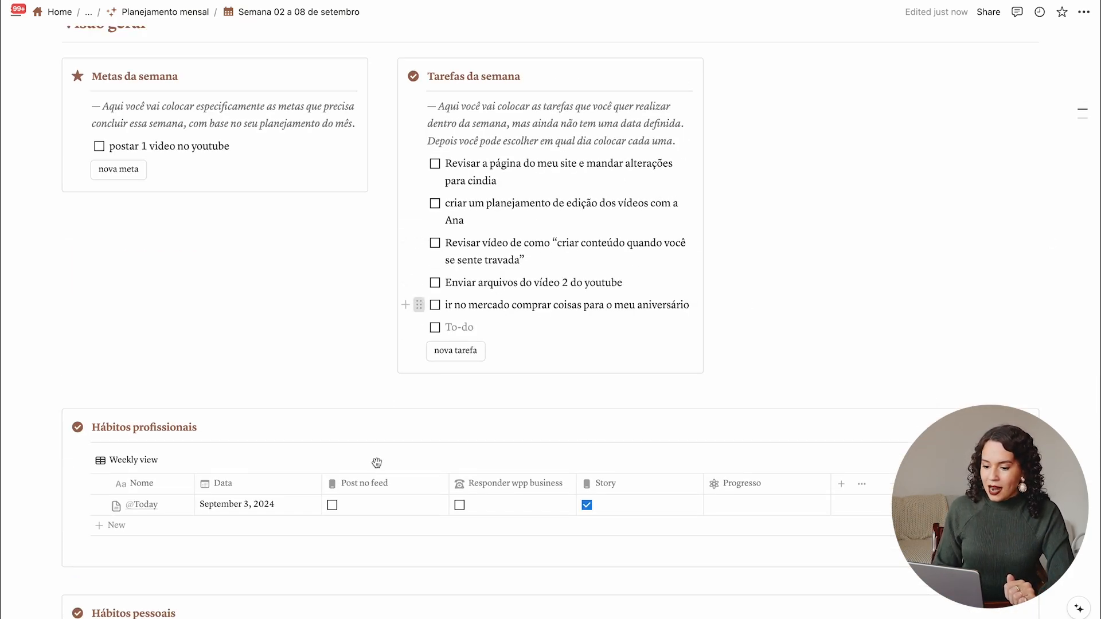
drag(377, 462, 146, 290)
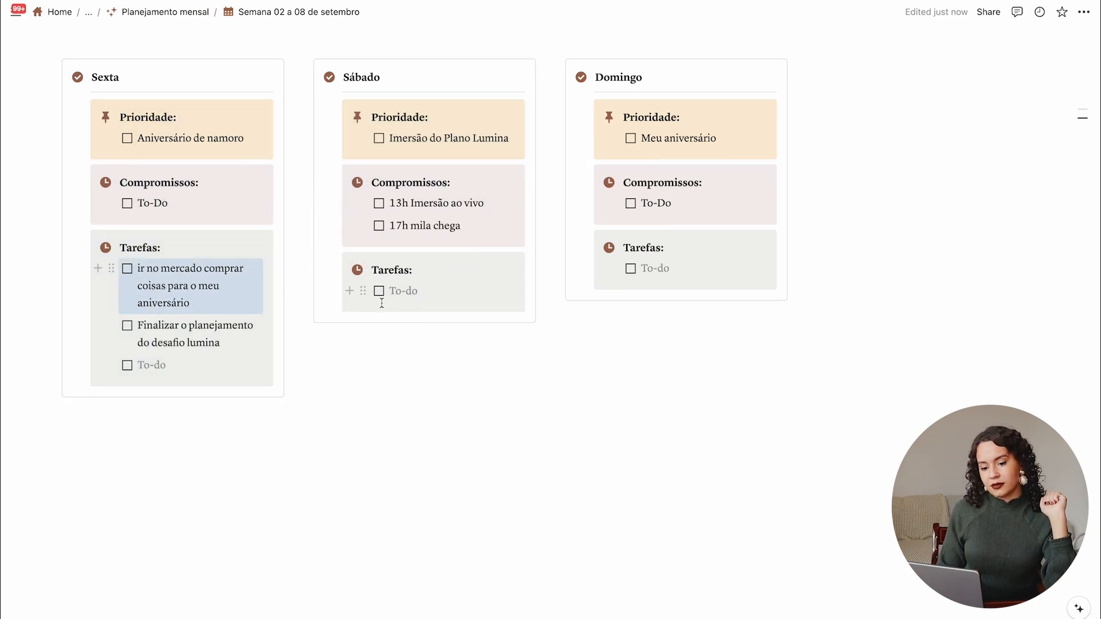
double_click(199, 292)
triple_click(199, 292)
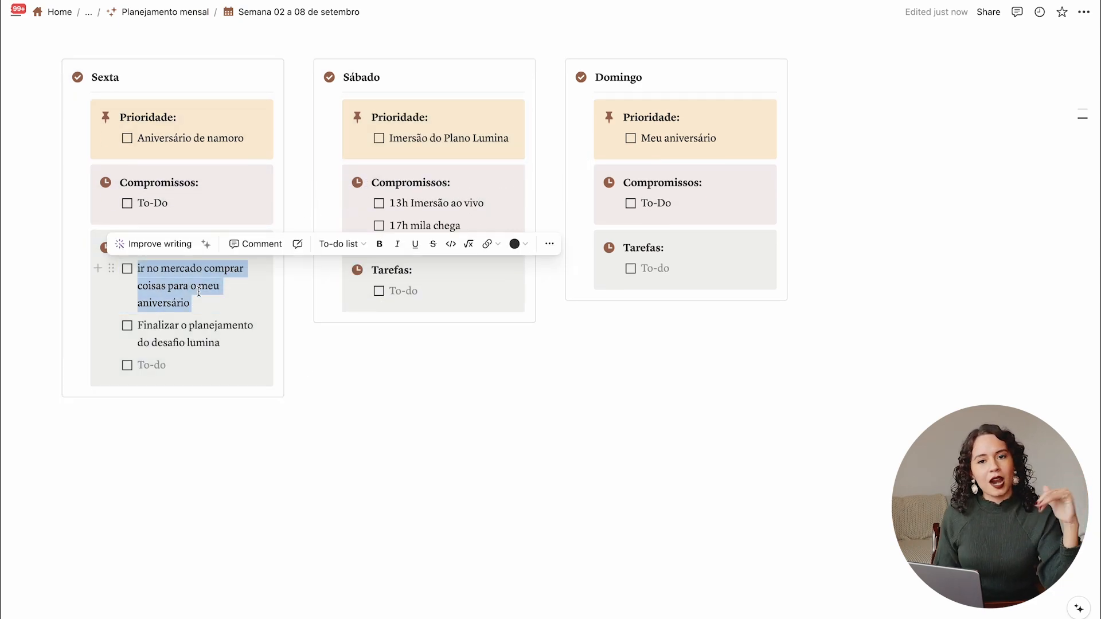
- Move Enviar arquivos do vídeo 2 do youtube and Revisar vídeo de como “criar conteúdo quando você se sente travada” into Terça's Tarefas
scroll(483, 419, up, 10)
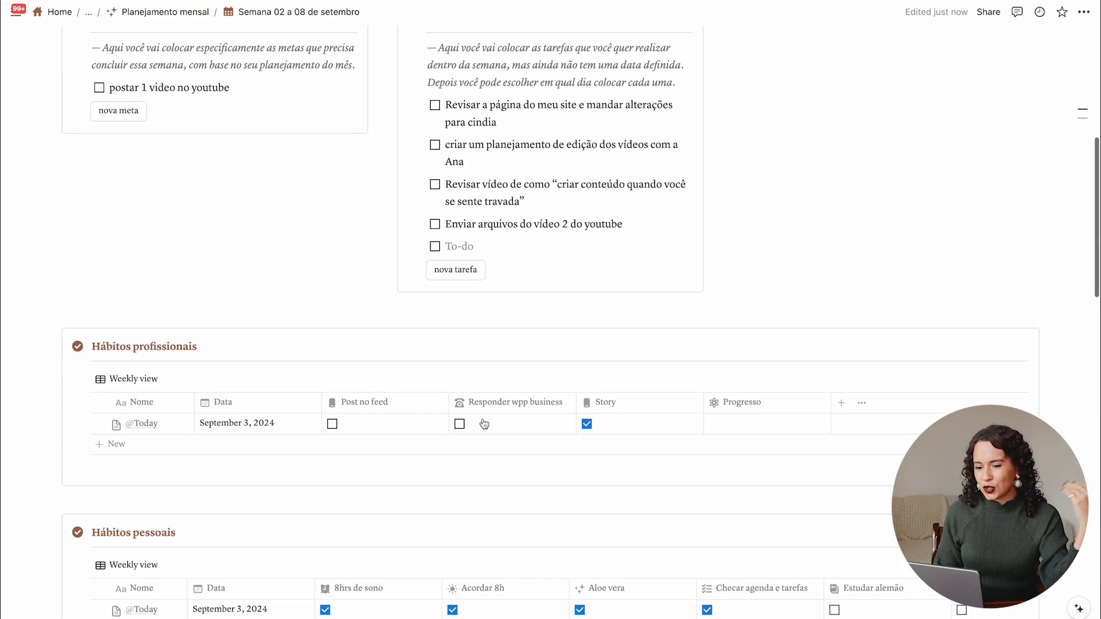
scroll(421, 308, down, 2)
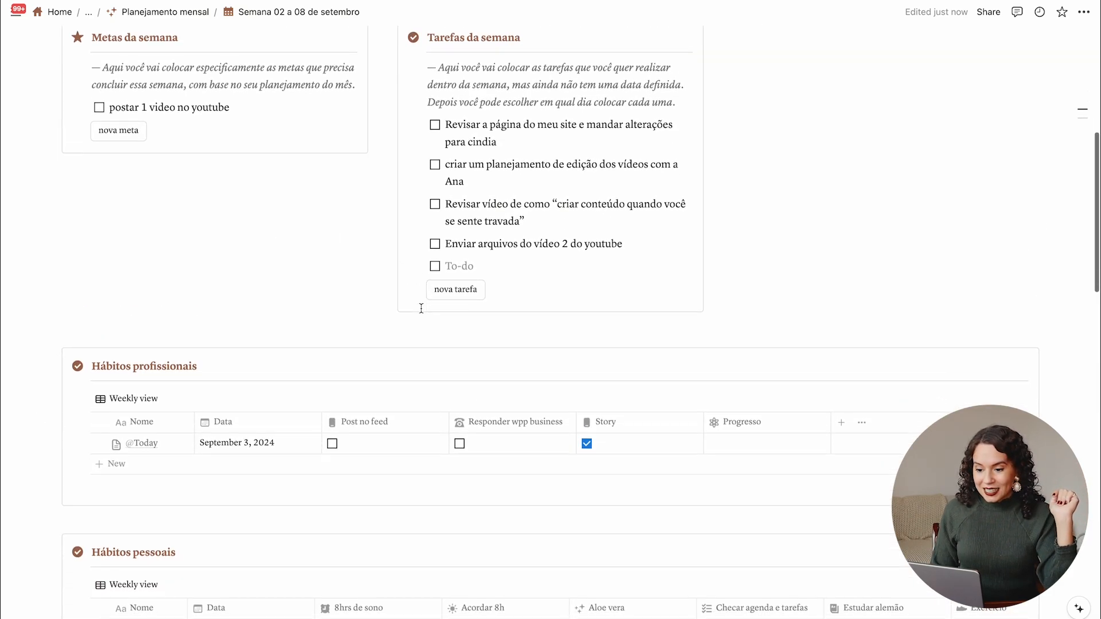
drag(349, 323, 371, 97)
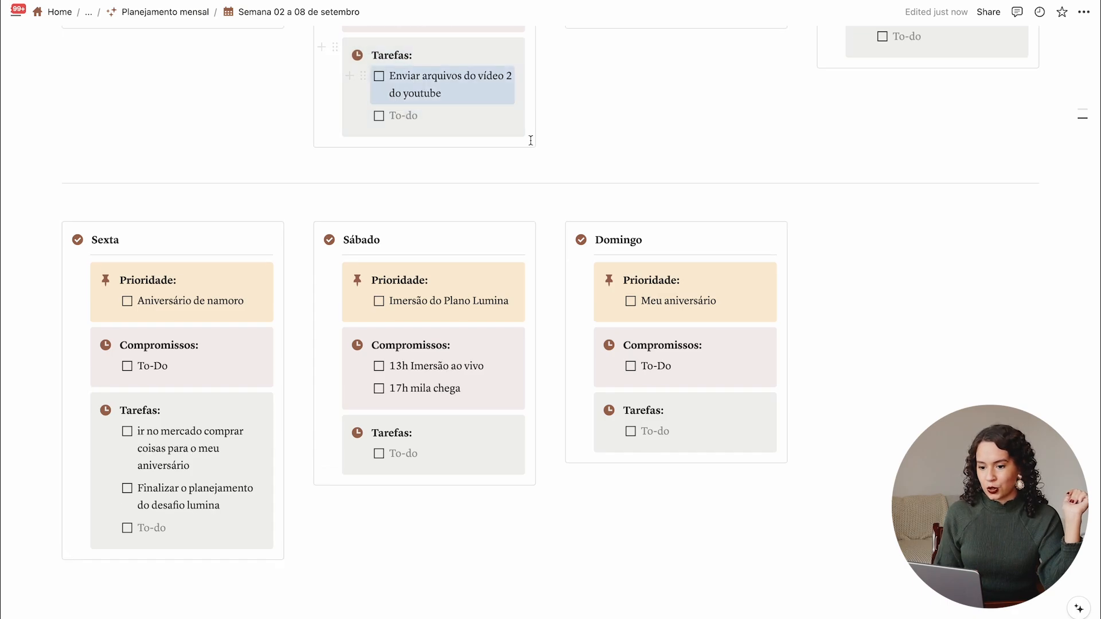
scroll(528, 147, up, 20)
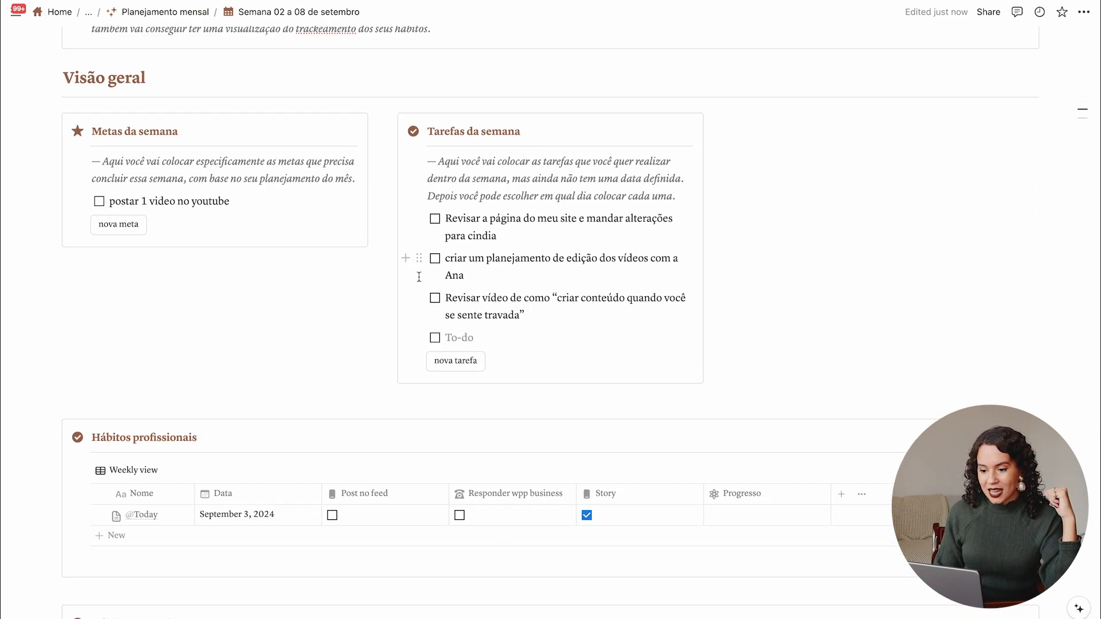
drag(414, 299, 441, 389)
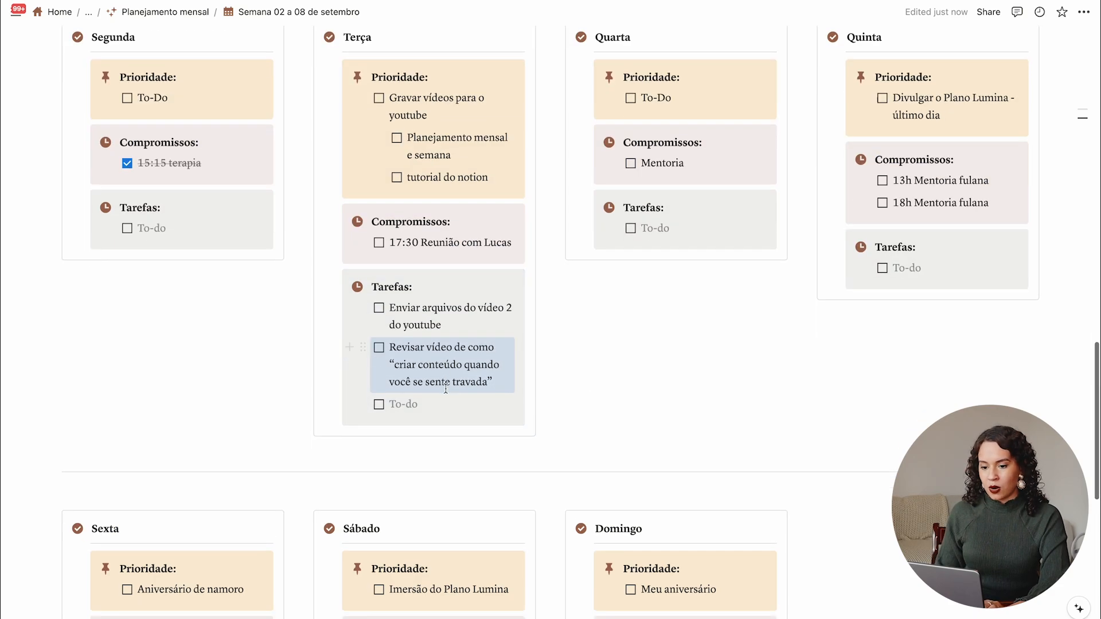
scroll(441, 389, down, 4)
scroll(446, 389, up, 1)
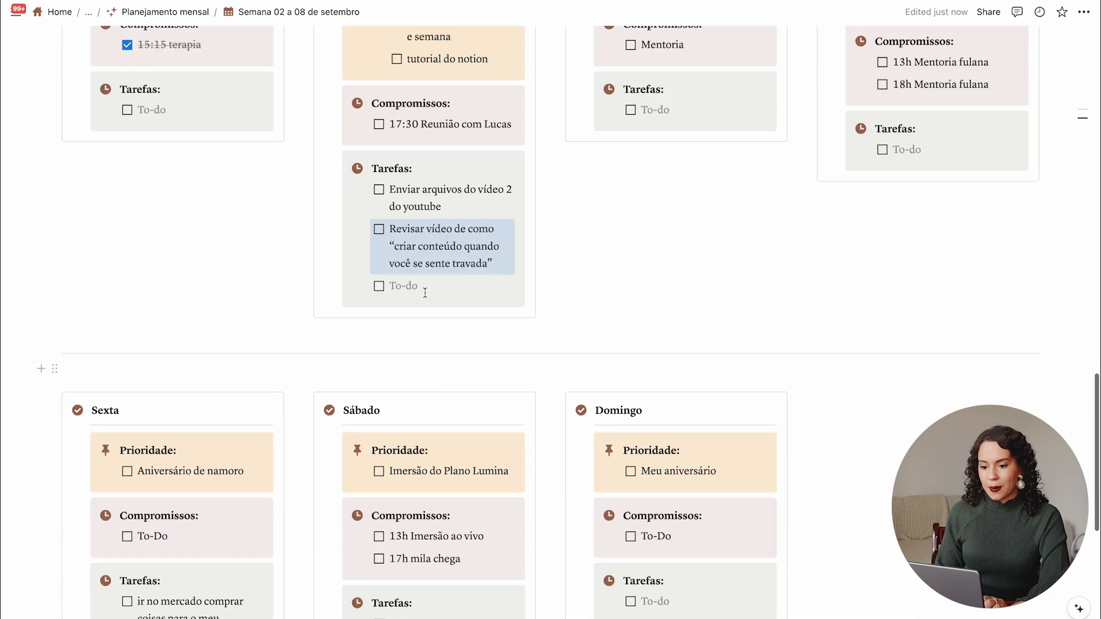
triple_click(434, 242)
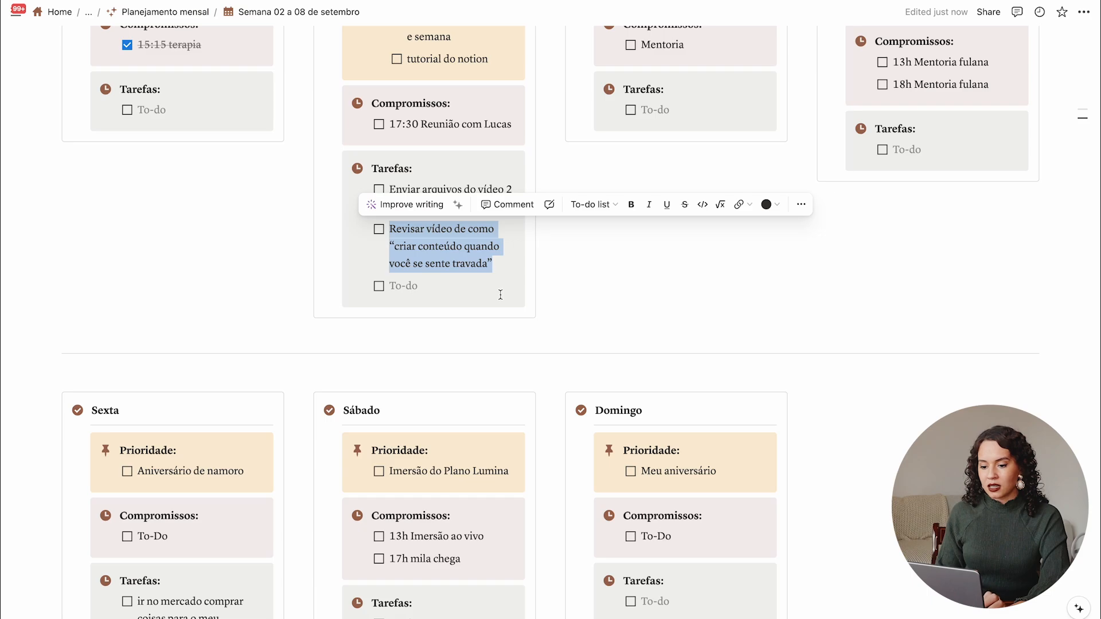
click(455, 251)
- Add the to-do Fazer thumbnail + descrição e título do vídeo do youtube under Sexta's Tarefas, after the desafio lumina task
scroll(473, 277, down, 2)
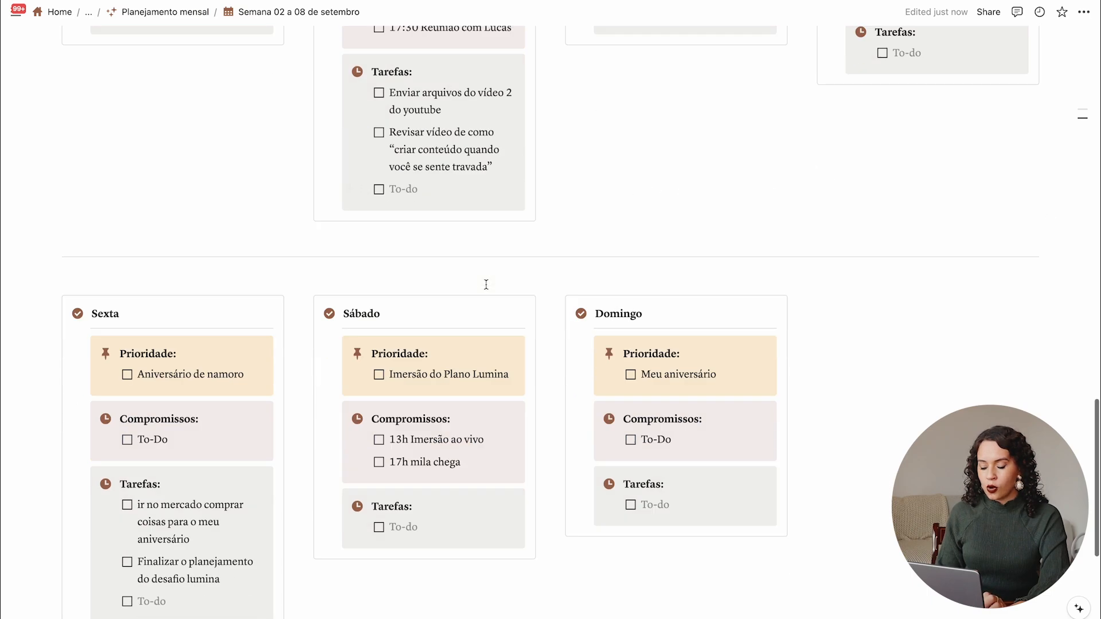
scroll(485, 284, up, 3)
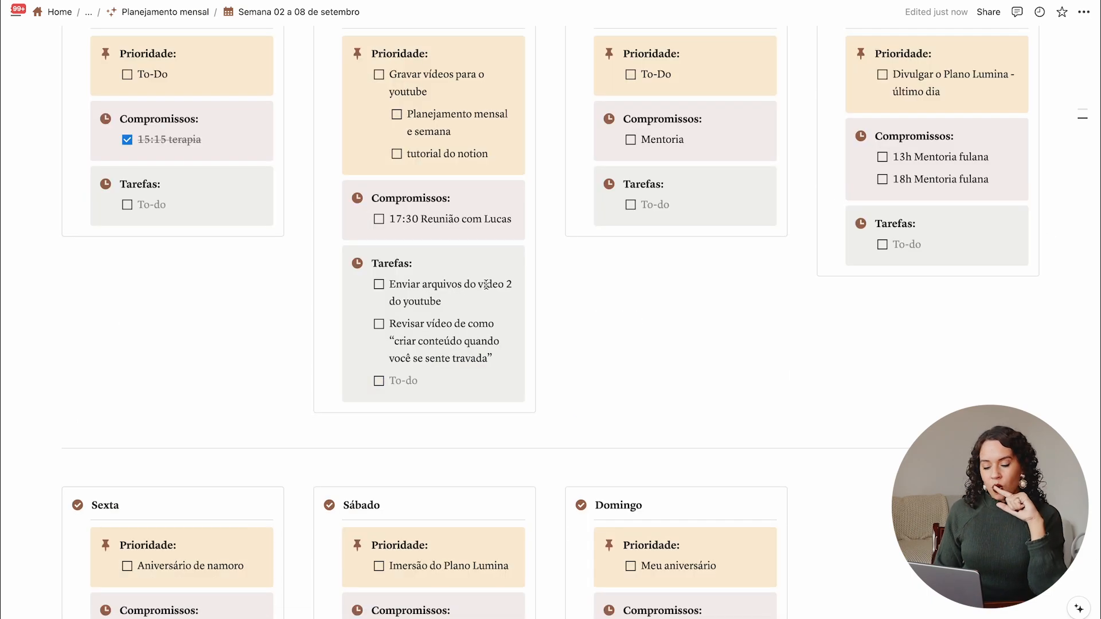
scroll(486, 284, down, 1)
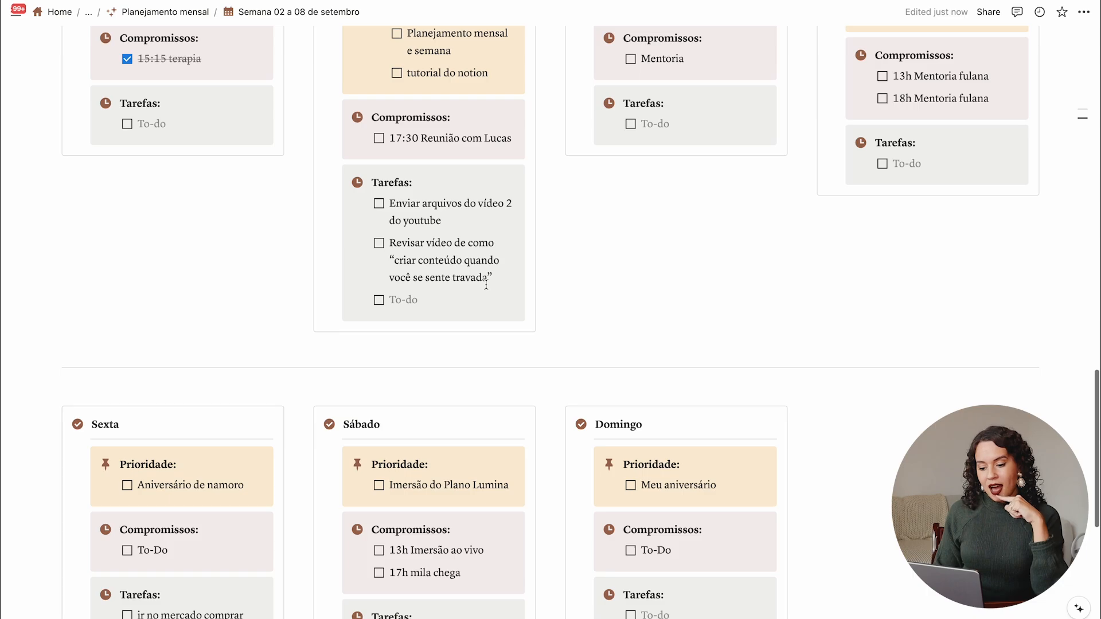
scroll(486, 284, down, 2)
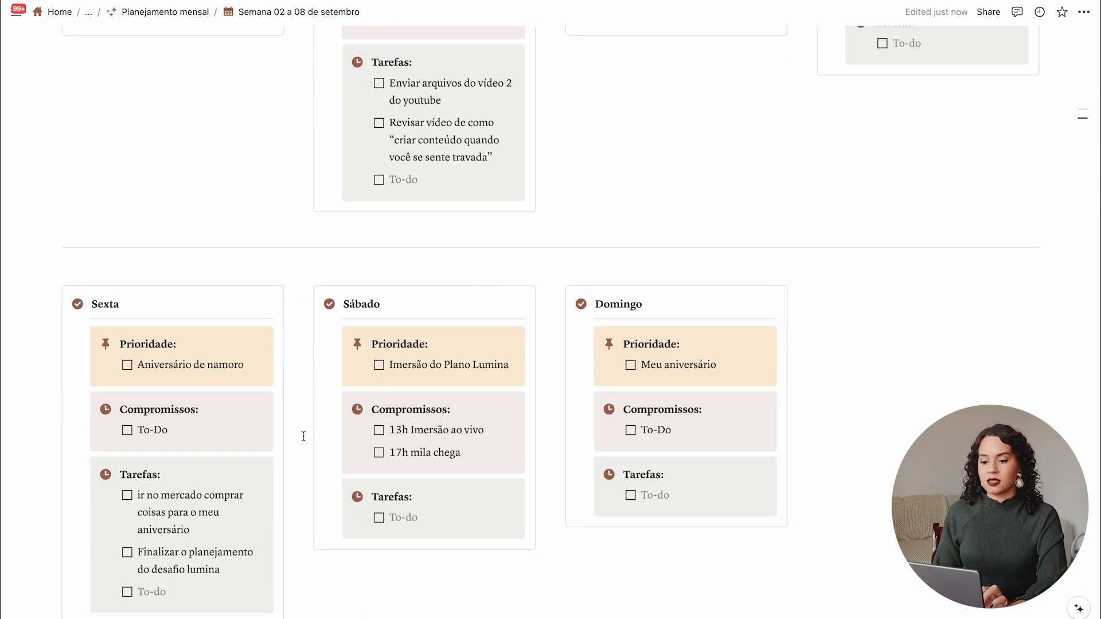
triple_click(490, 154)
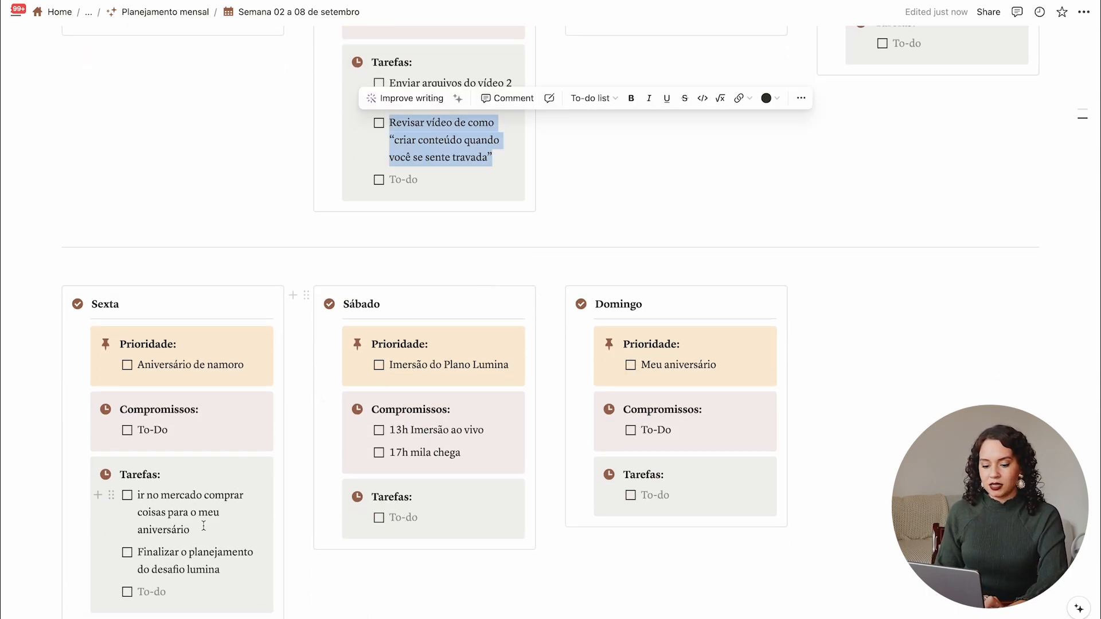
click(236, 571)
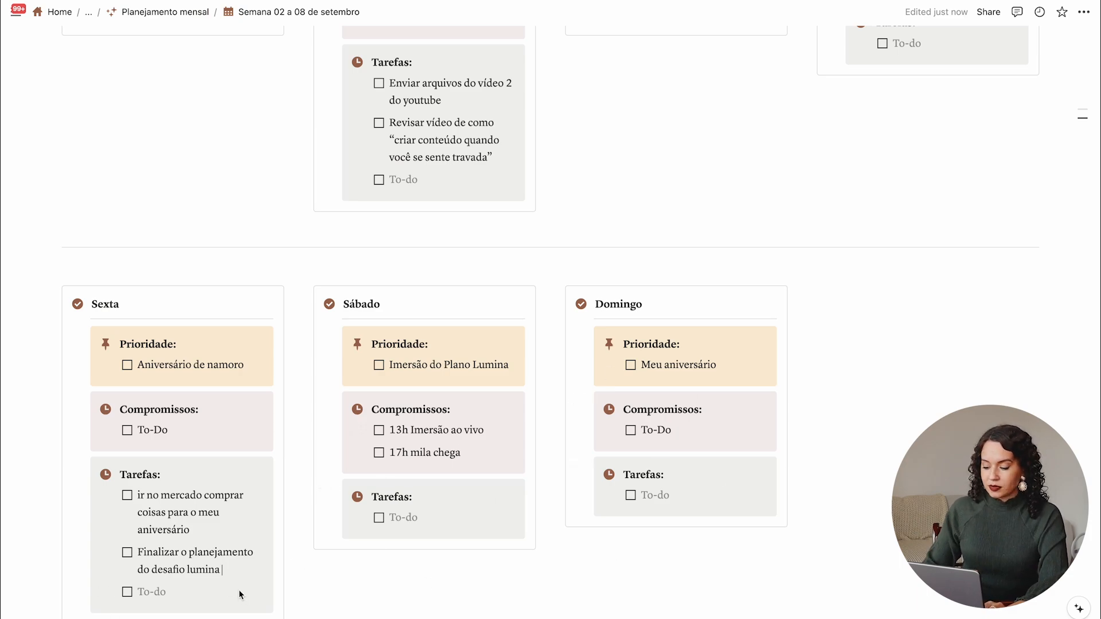
key(Return)
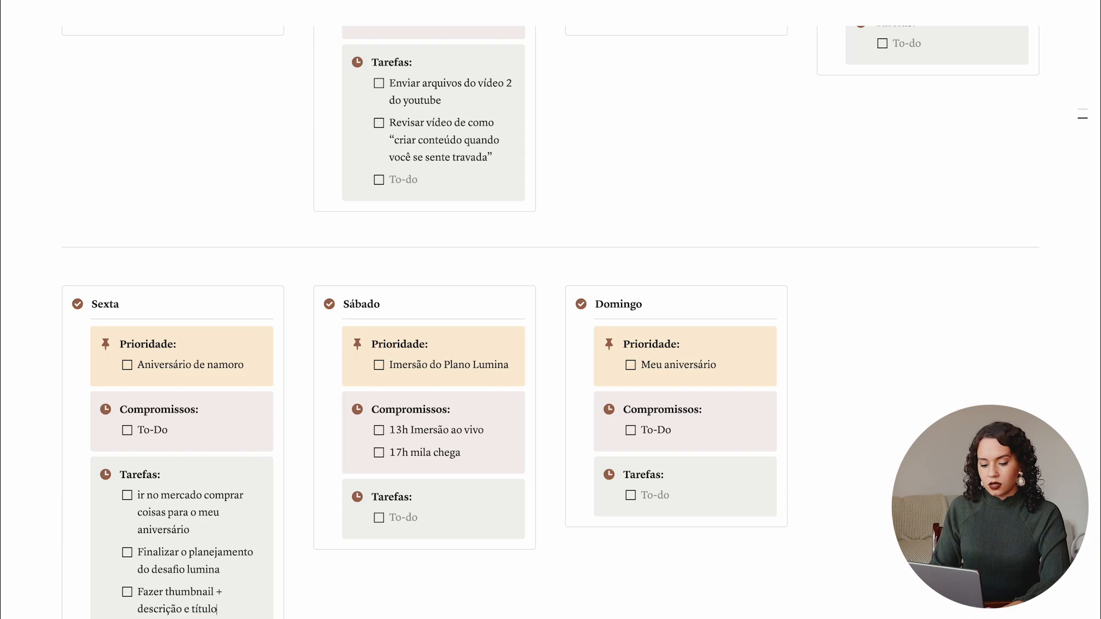
text(deo)
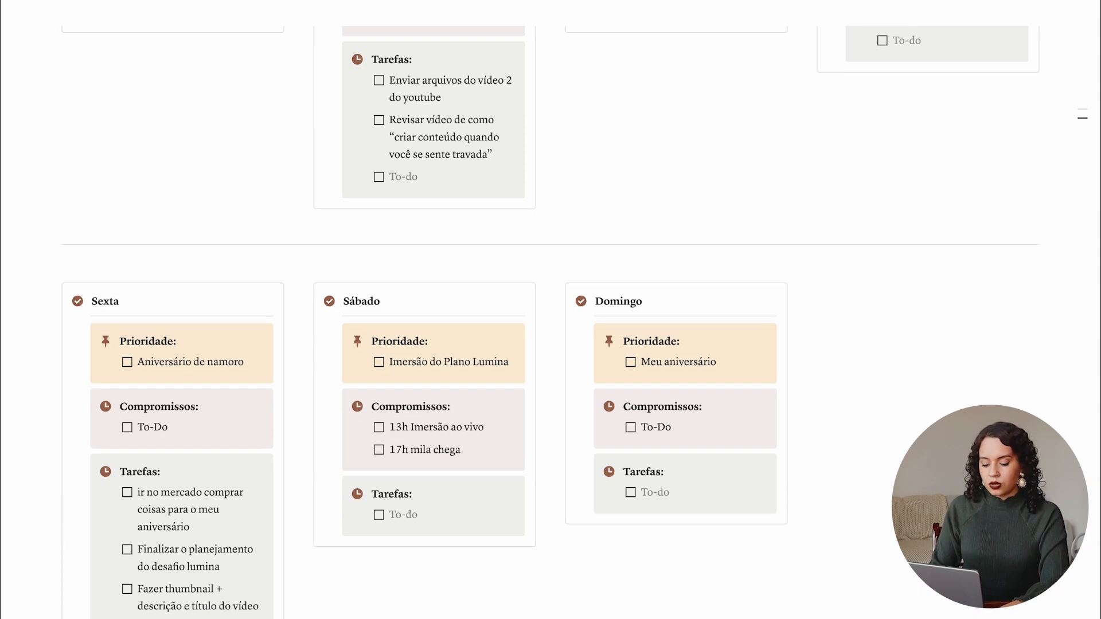
text( do youtube)
scroll(160, 590, down, 3)
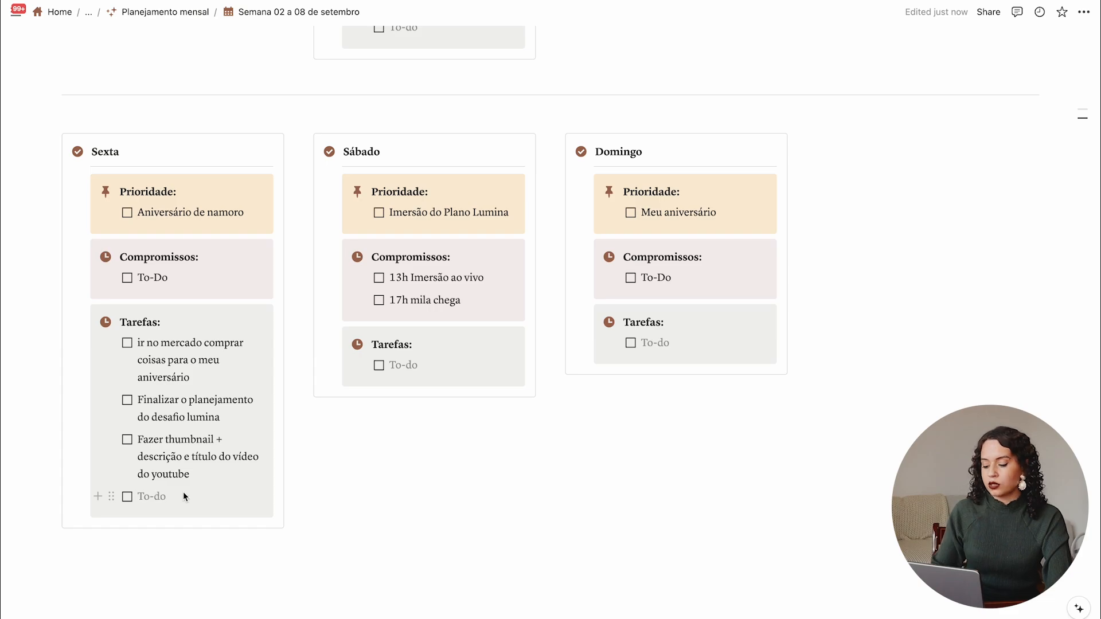
key(Return)
- Delete the instructional callout directly beneath the Semana 02 a 08 de setembro page title
scroll(722, 367, up, 10)
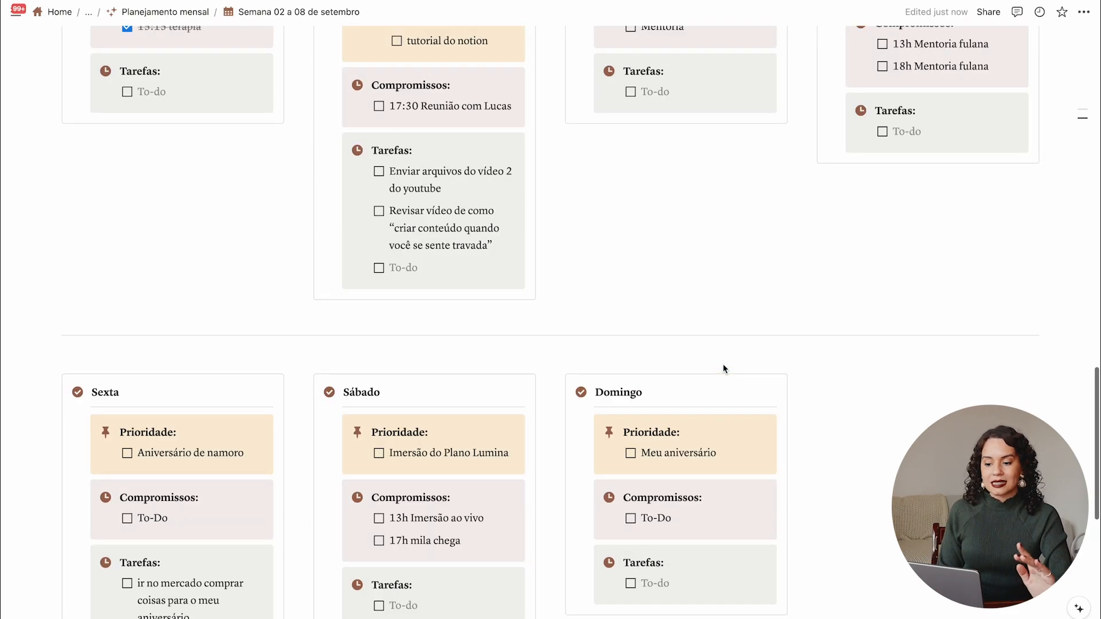
scroll(723, 364, up, 10)
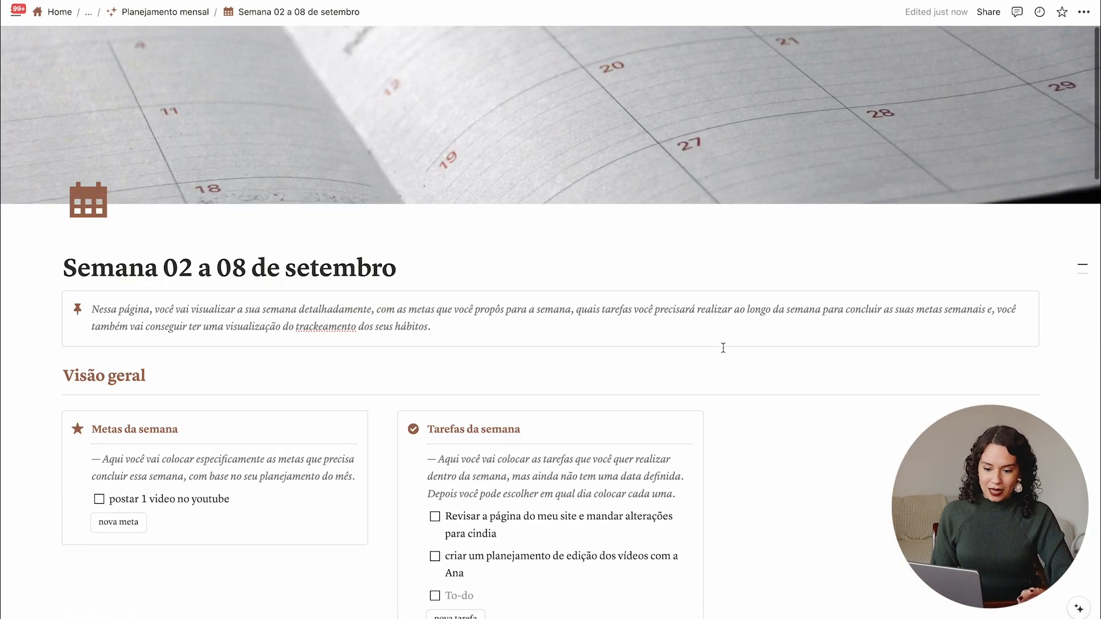
scroll(722, 347, down, 4)
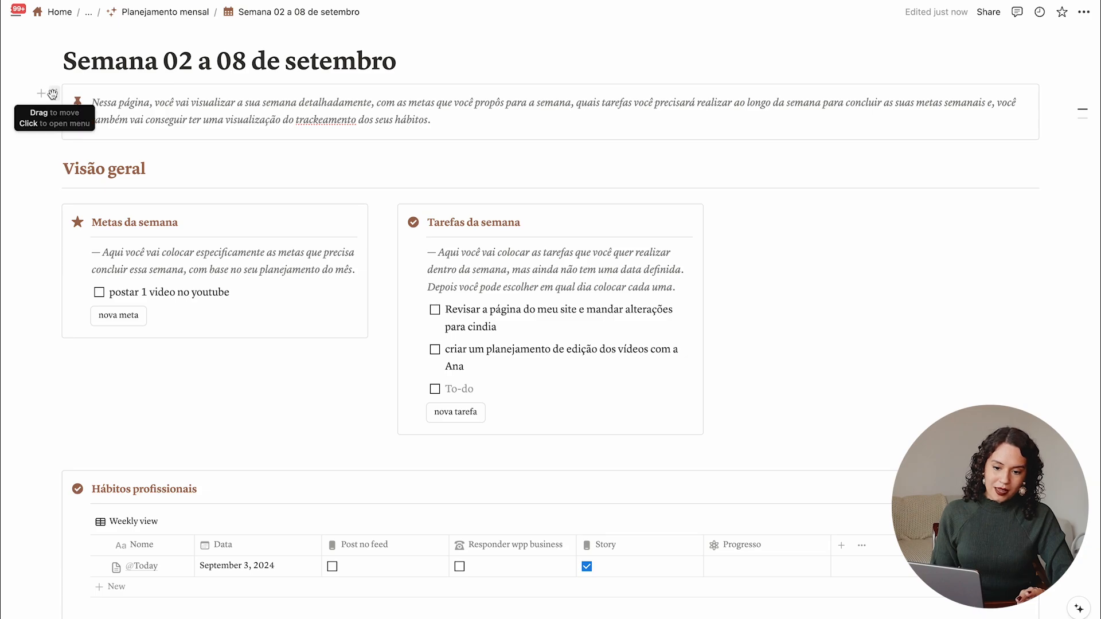
click(54, 93)
click(92, 111)
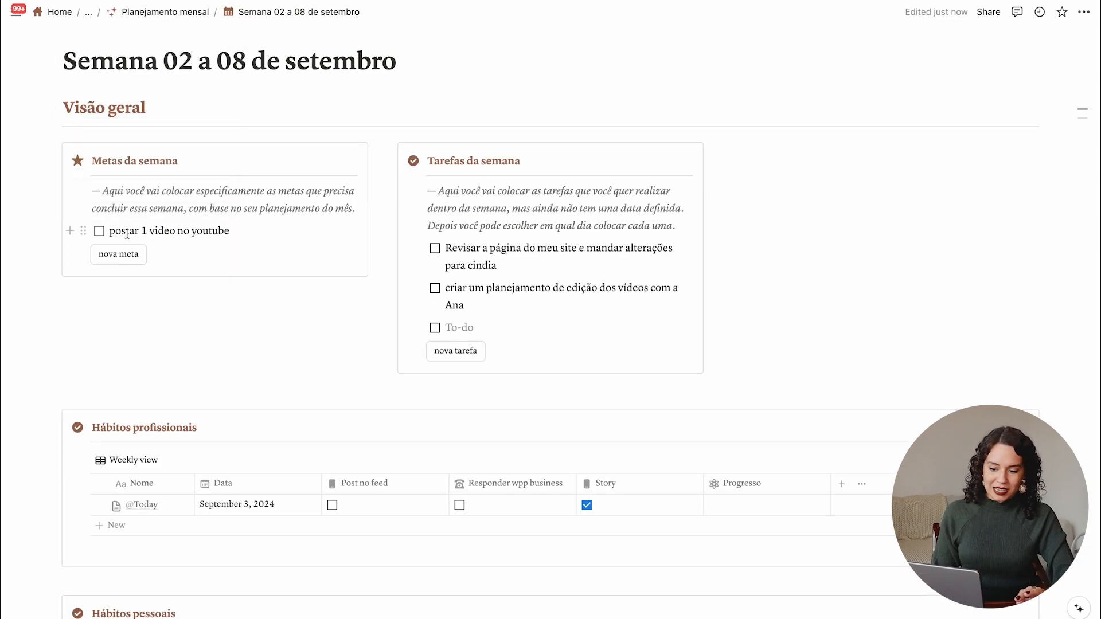
- Delete the instructional callout about priorities, appointments and tasks beneath the Planejamento heading
scroll(127, 233, down, 7)
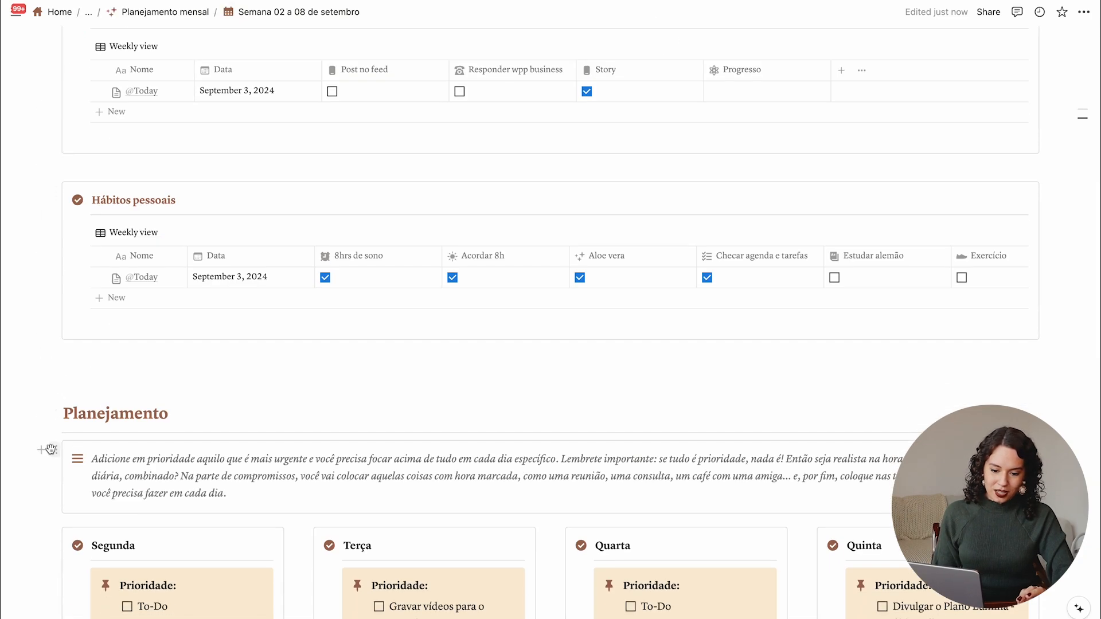
click(51, 449)
click(106, 404)
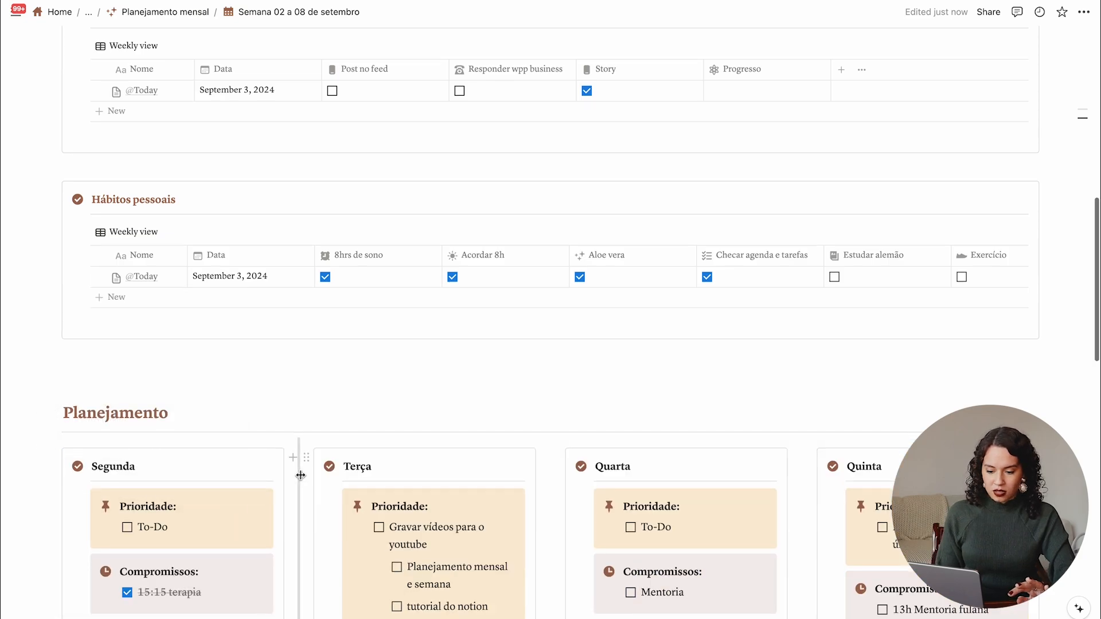
scroll(301, 475, up, 9)
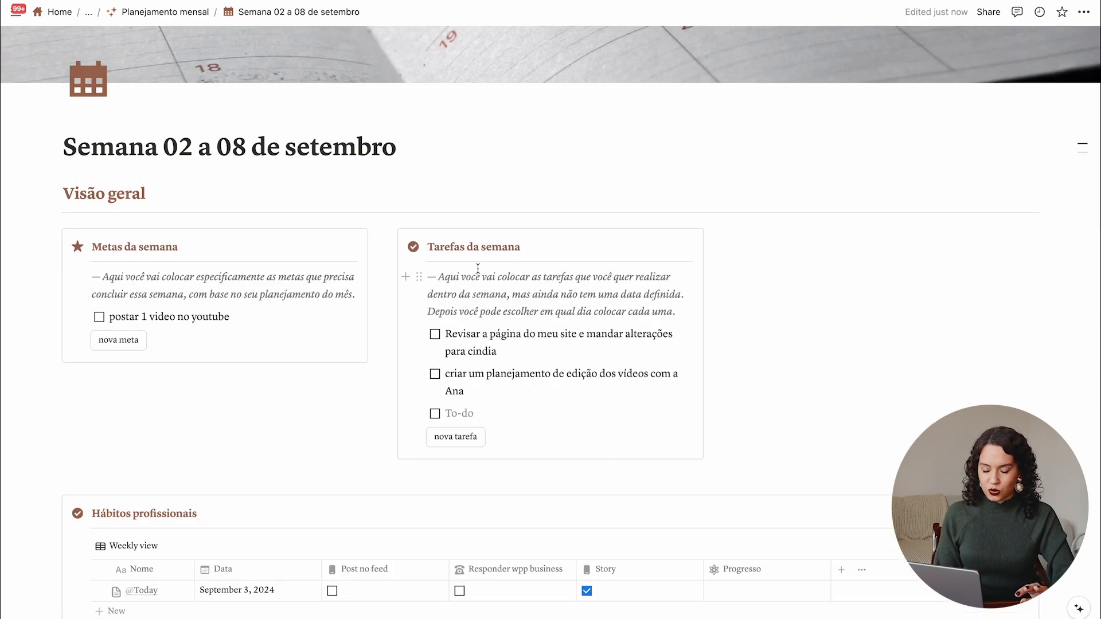
- Delete the italic instruction texts from the Tarefas da semana and Metas da semana cards
triple_click(494, 285)
key(BackSpace)
triple_click(293, 275)
key(BackSpace)
key(BackSpace)
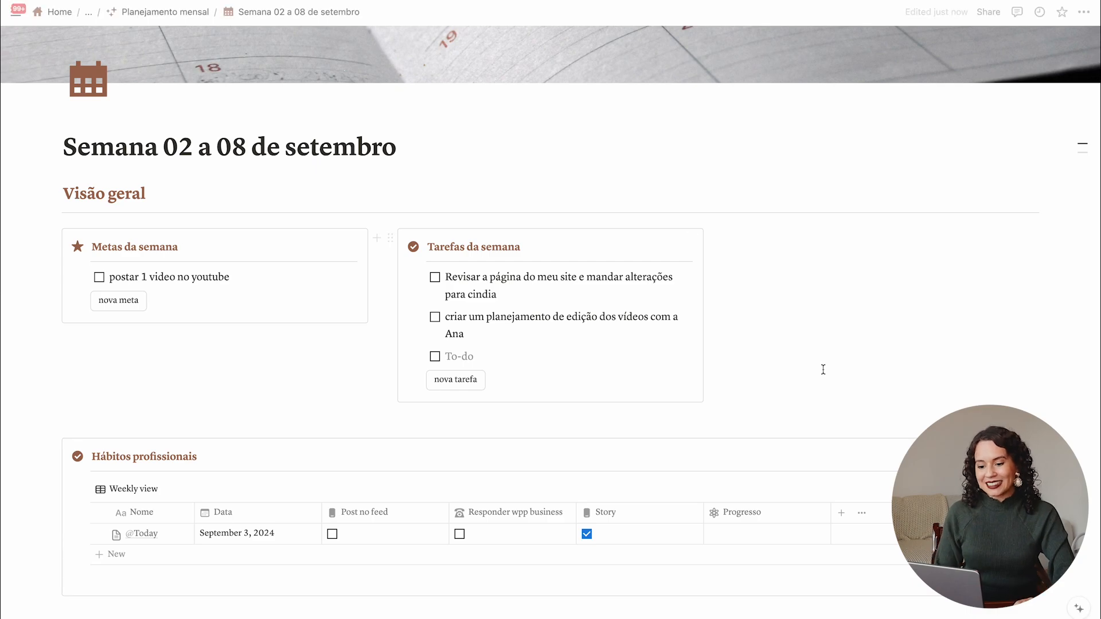
- Review the week page's goals, tasks, professional and personal habit tables, and daily plan under Planejamento
scroll(823, 370, down, 1)
scroll(823, 369, down, 3)
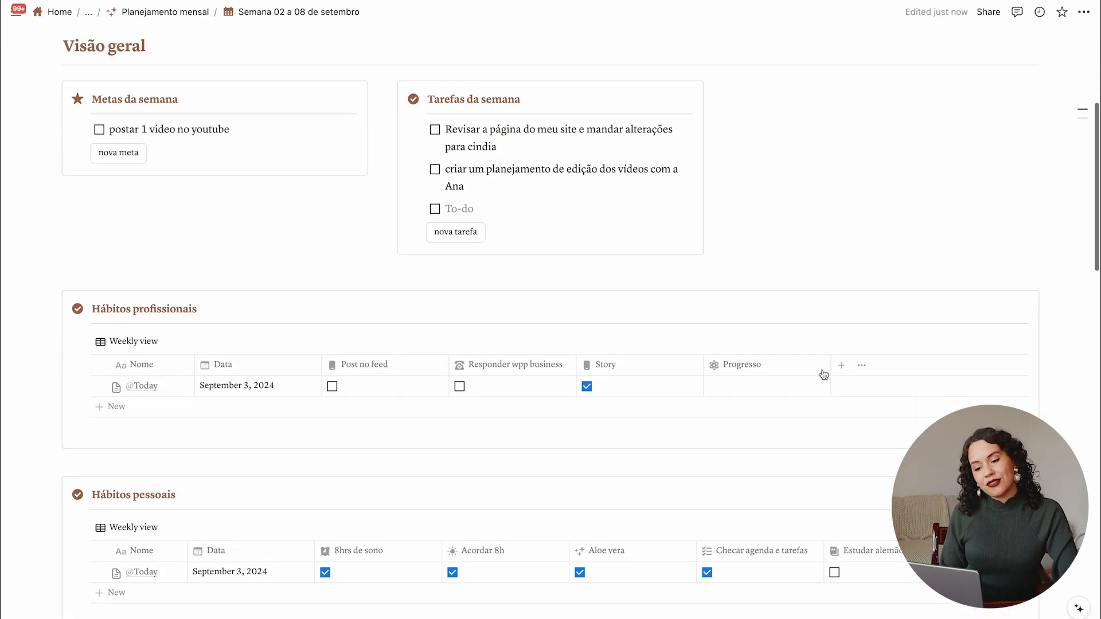
scroll(822, 369, up, 2)
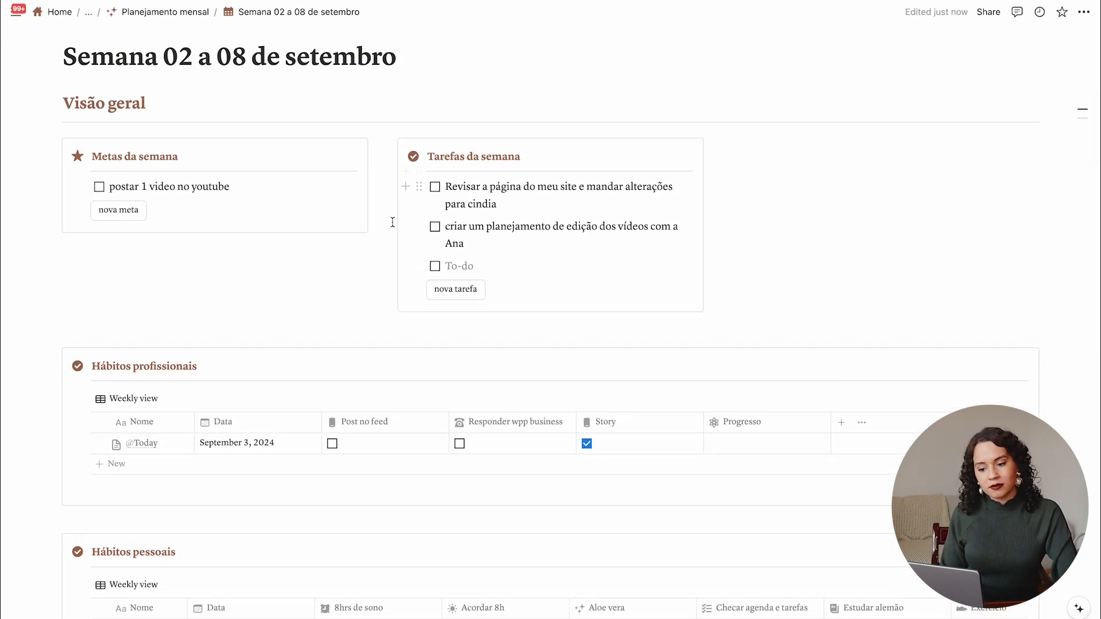
scroll(537, 226, down, 5)
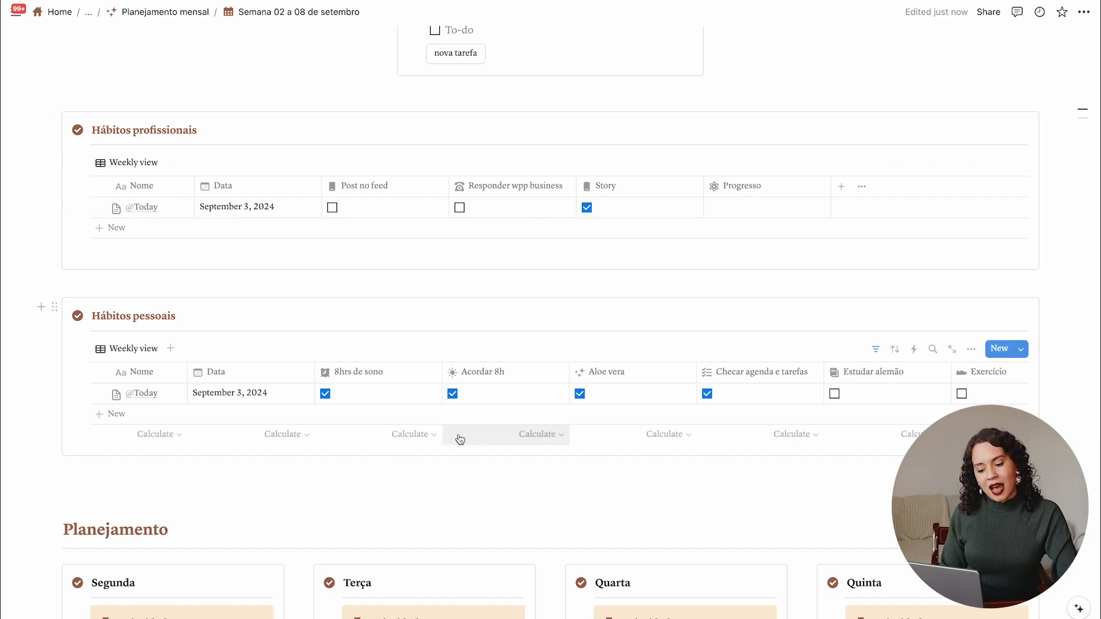
scroll(457, 439, down, 6)
scroll(459, 434, down, 5)
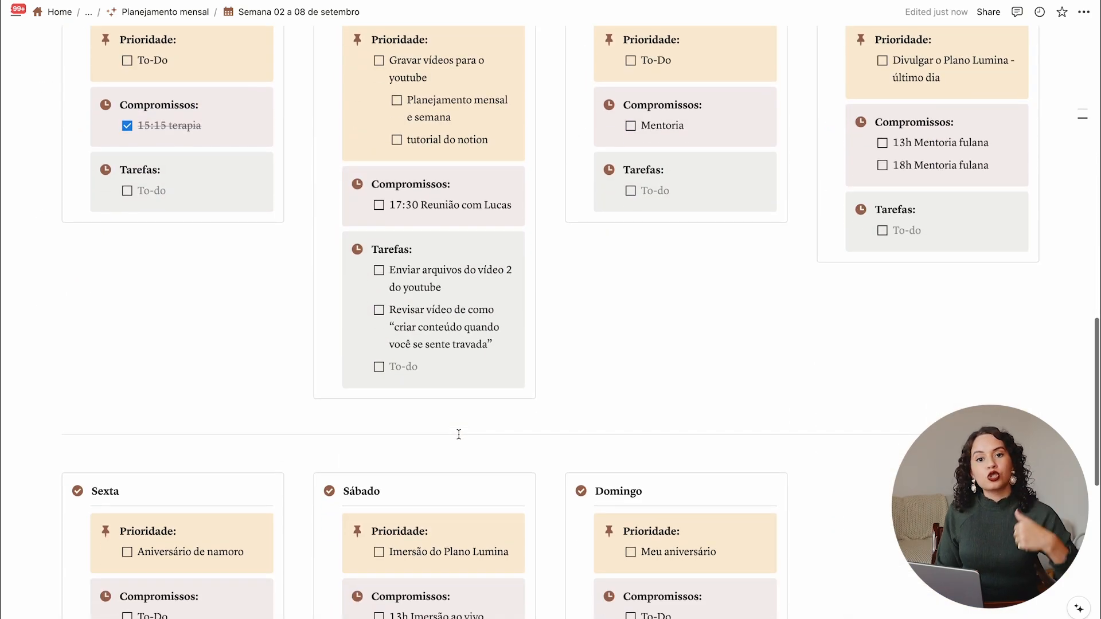
scroll(459, 434, up, 1)
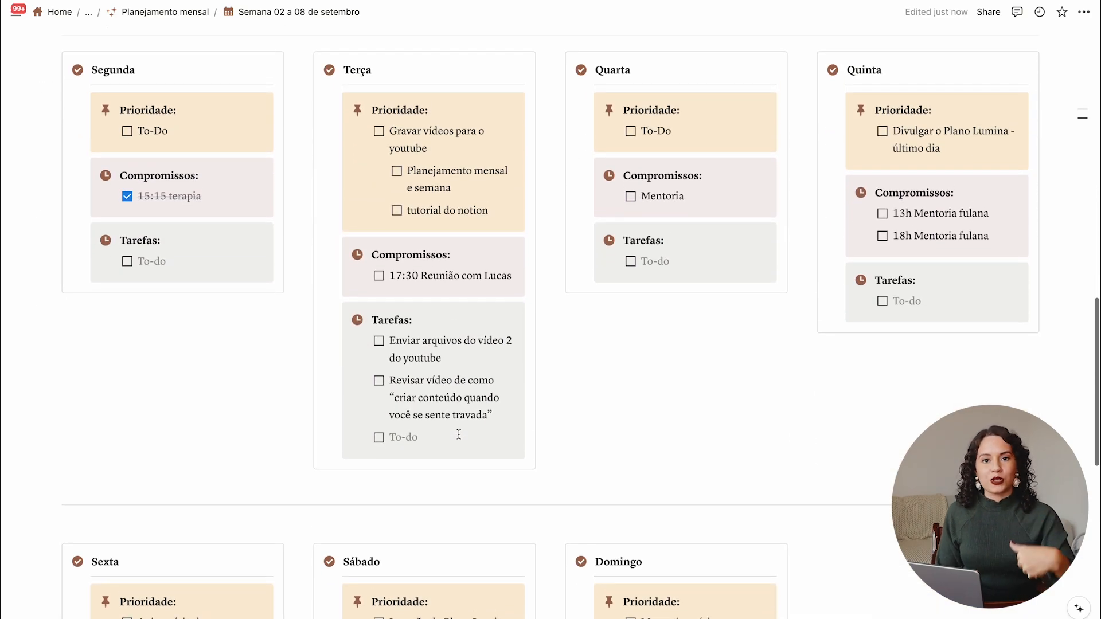
scroll(207, 265, up, 13)
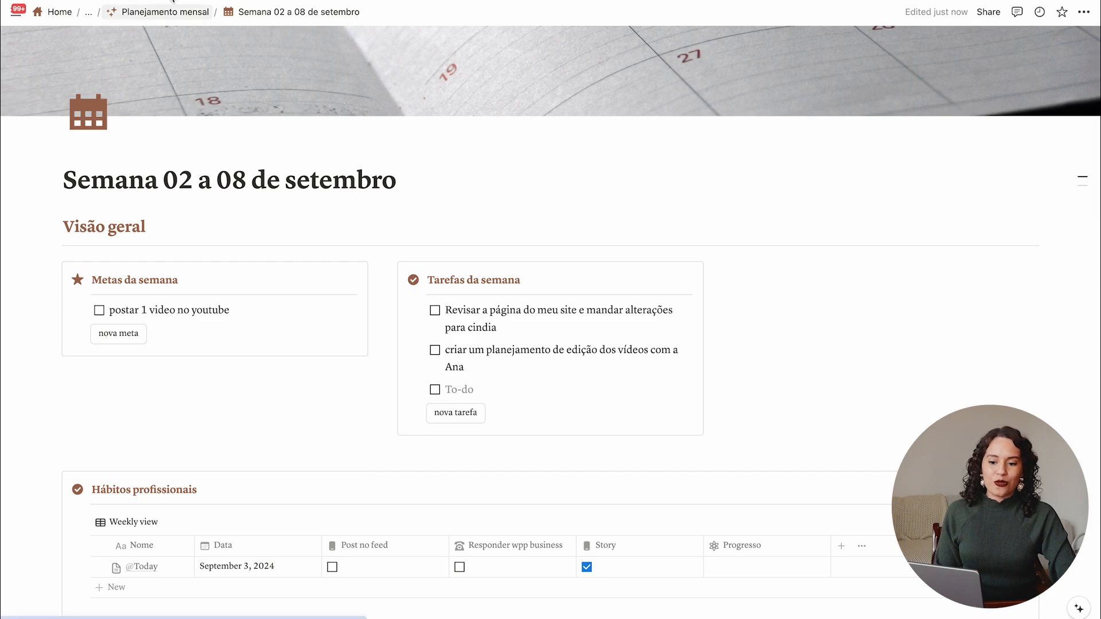
- Open the parent Planejamento mensal page and review its Visão geral, monthly habits and Planejamento Semanal section
click(178, 14)
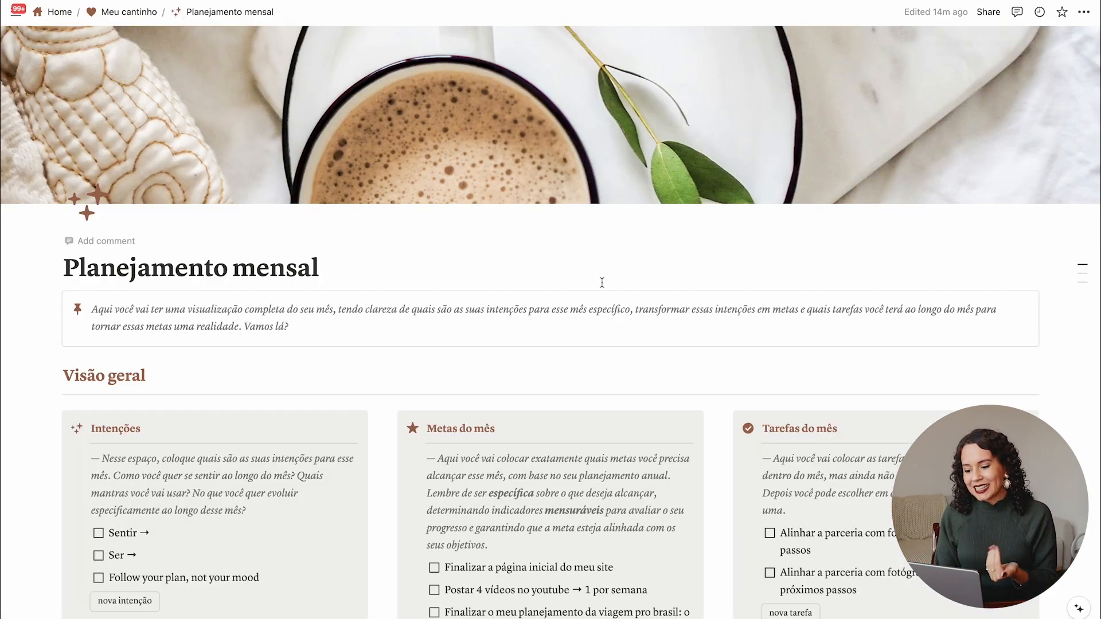
scroll(603, 283, down, 9)
scroll(602, 283, up, 4)
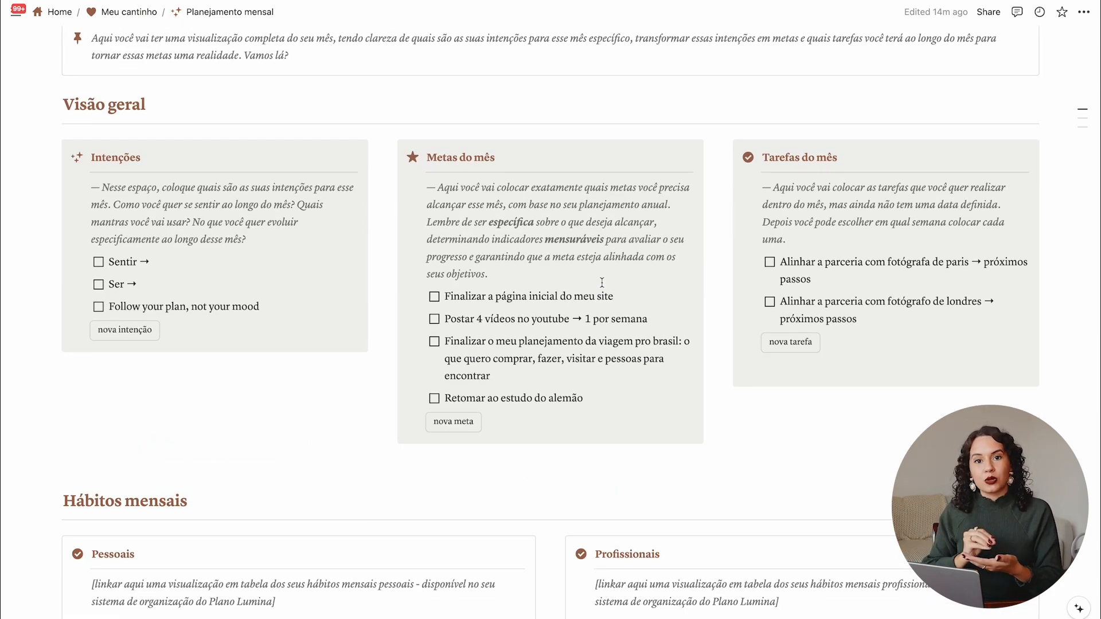
scroll(602, 283, down, 9)
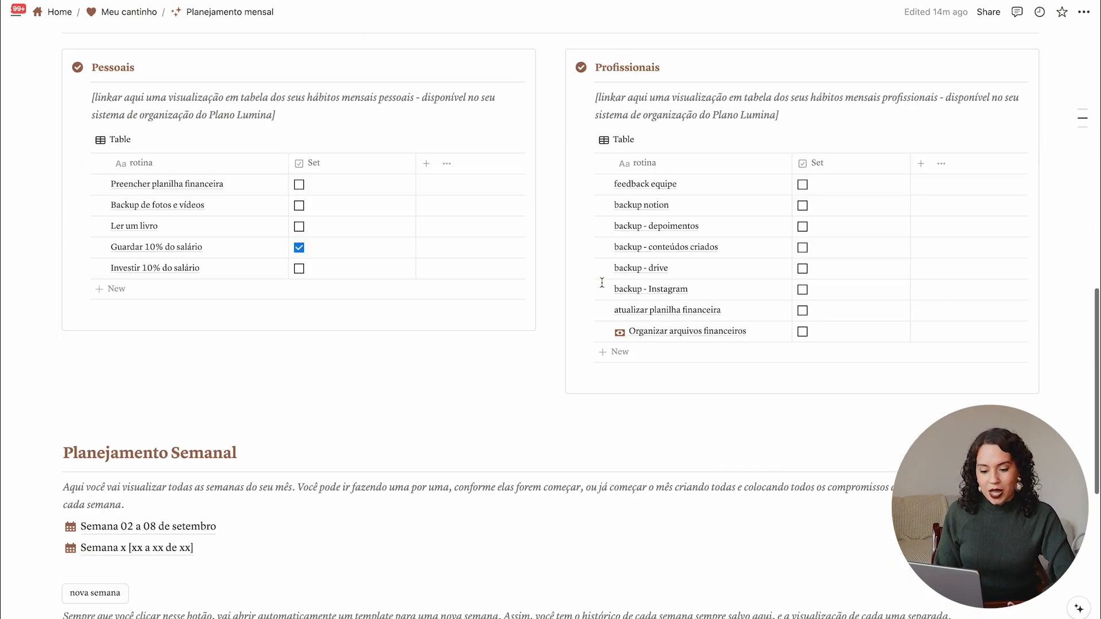
- On the Semana 02 a 08 de setembro page, move Sexta's desafio lumina planning and YouTube thumbnail tasks out of its card to the area beneath
click(207, 502)
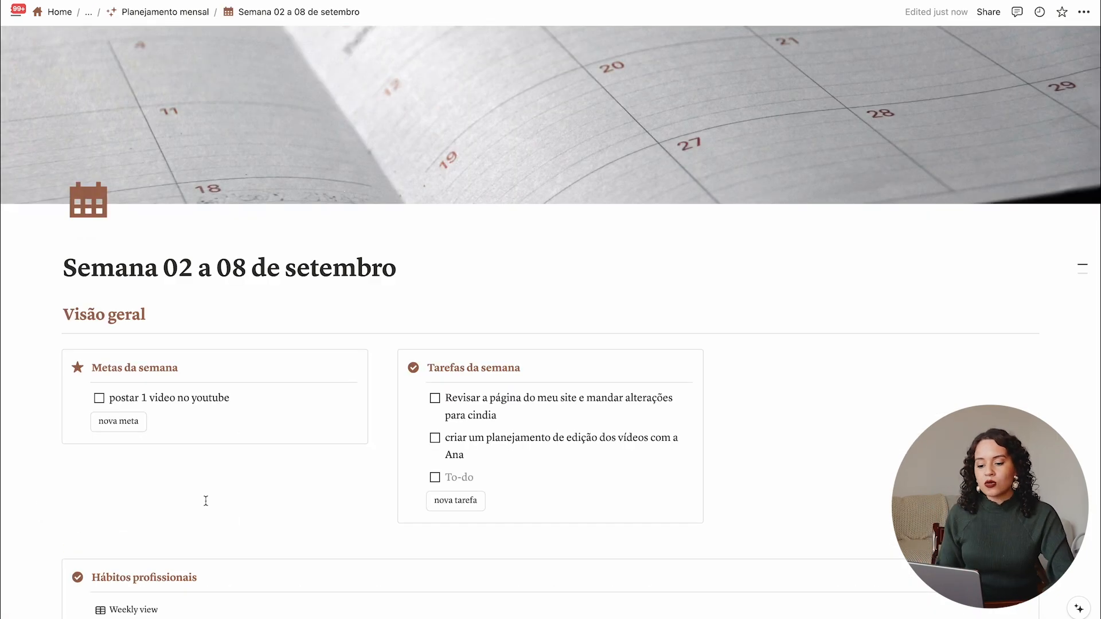
scroll(204, 501, down, 15)
scroll(205, 500, down, 6)
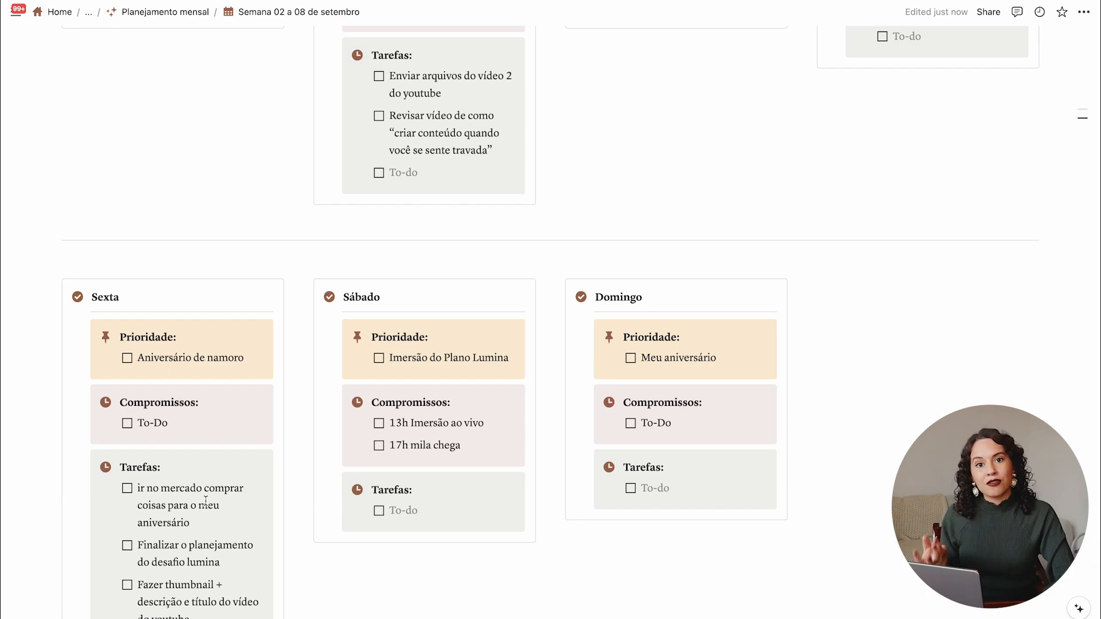
scroll(166, 464, down, 2)
drag(113, 446, 151, 550)
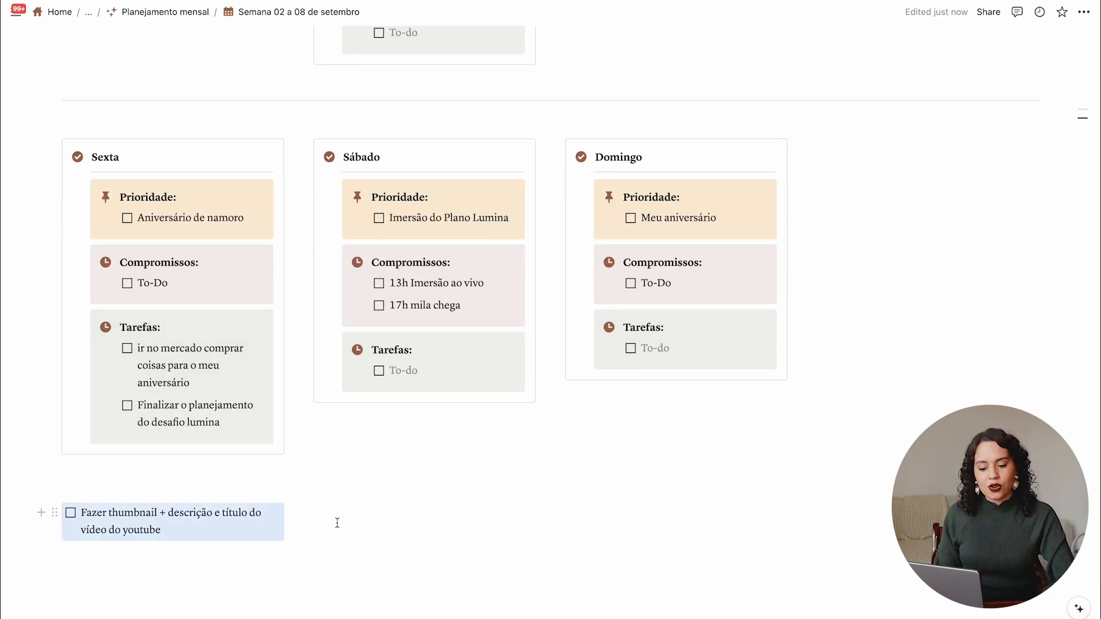
drag(108, 408, 98, 503)
drag(199, 524, 84, 468)
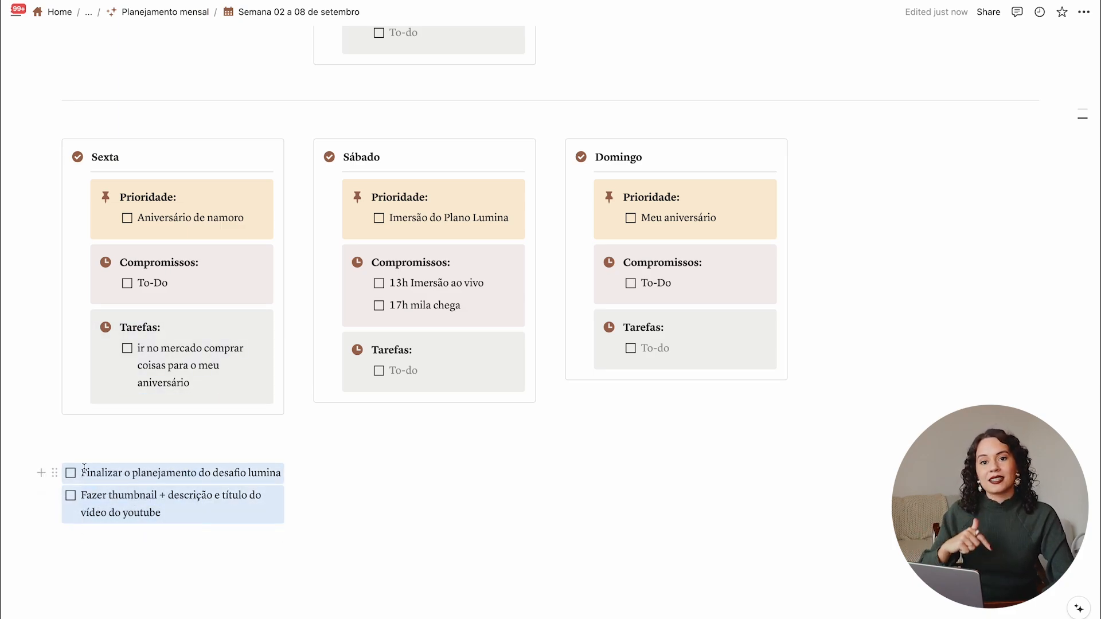
- Return to Planejamento mensal and open the blank Semana x [xx a xx de xx] page to examine its layout for a new week
click(175, 13)
scroll(256, 360, down, 15)
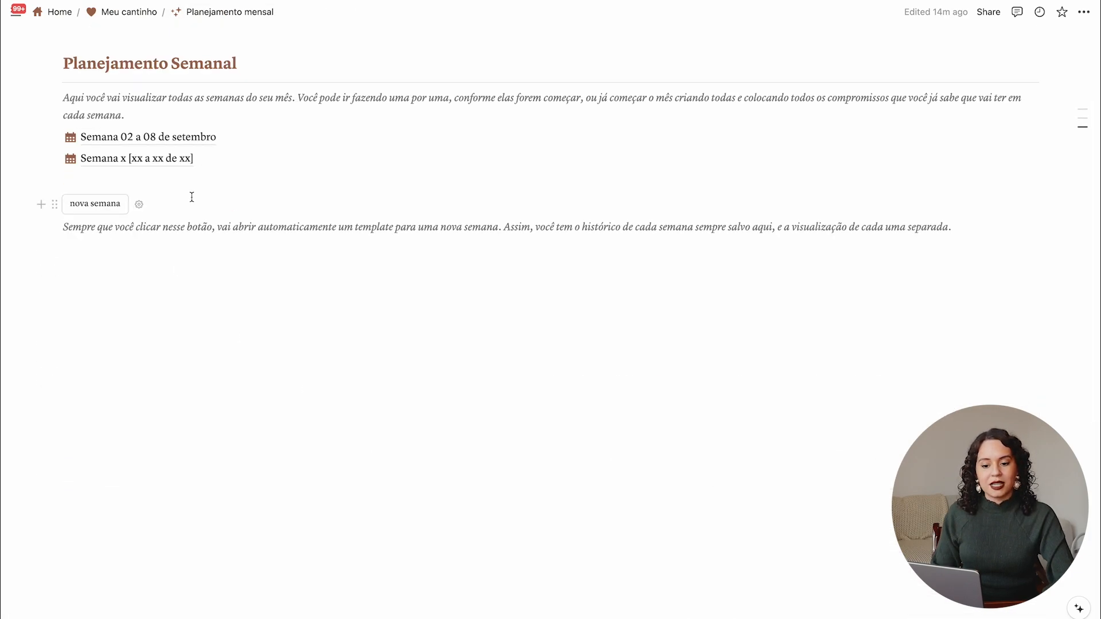
scroll(192, 196, up, 3)
mouse_move(183, 253)
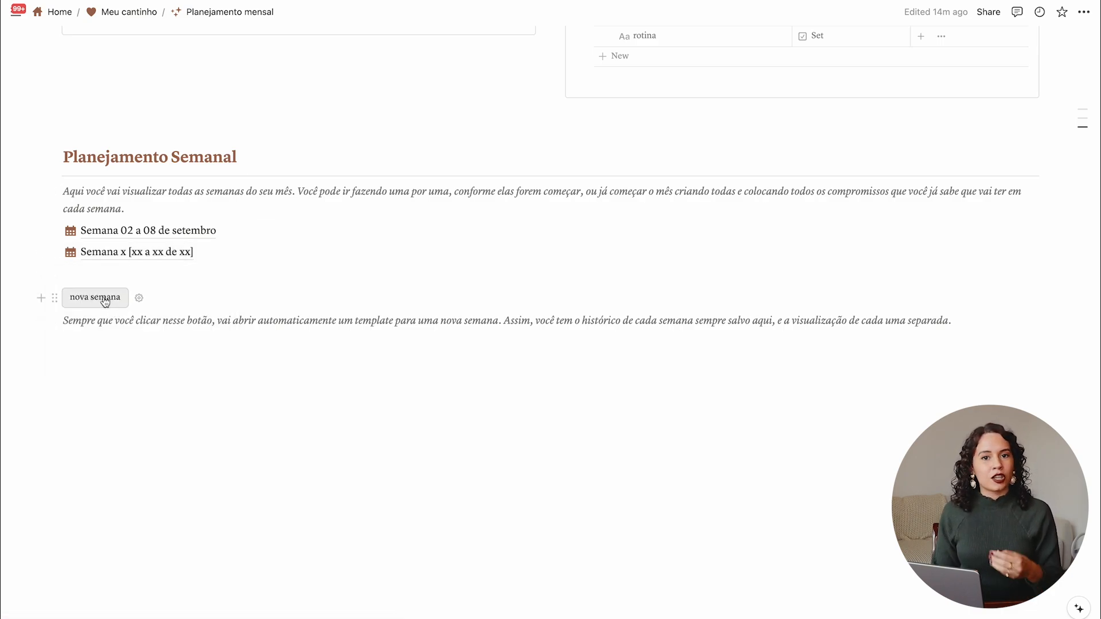
click(121, 254)
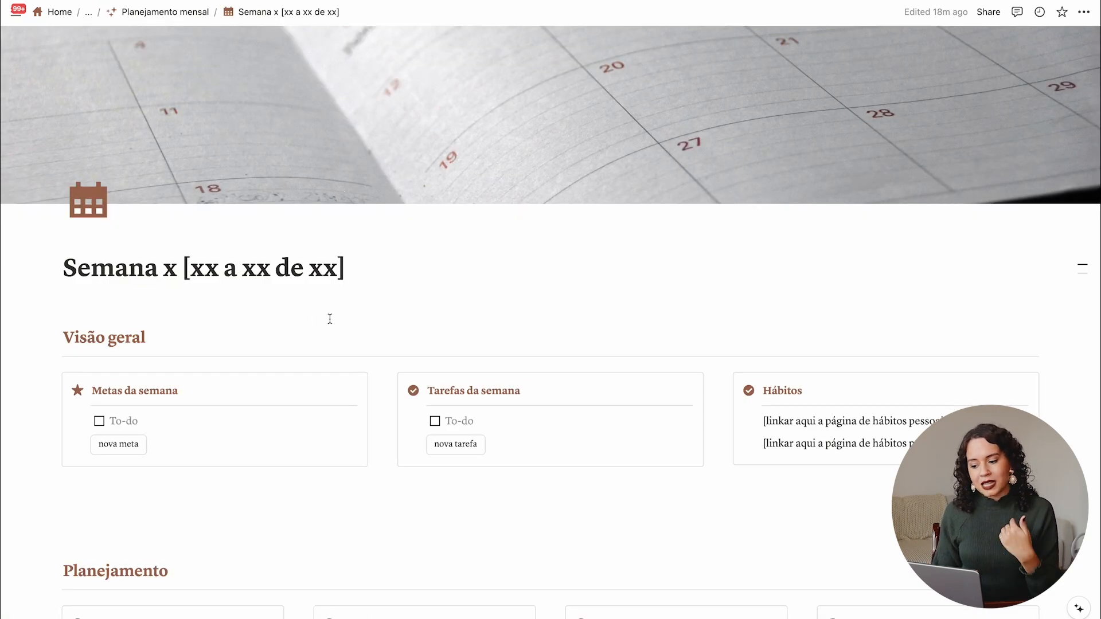
scroll(330, 319, down, 2)
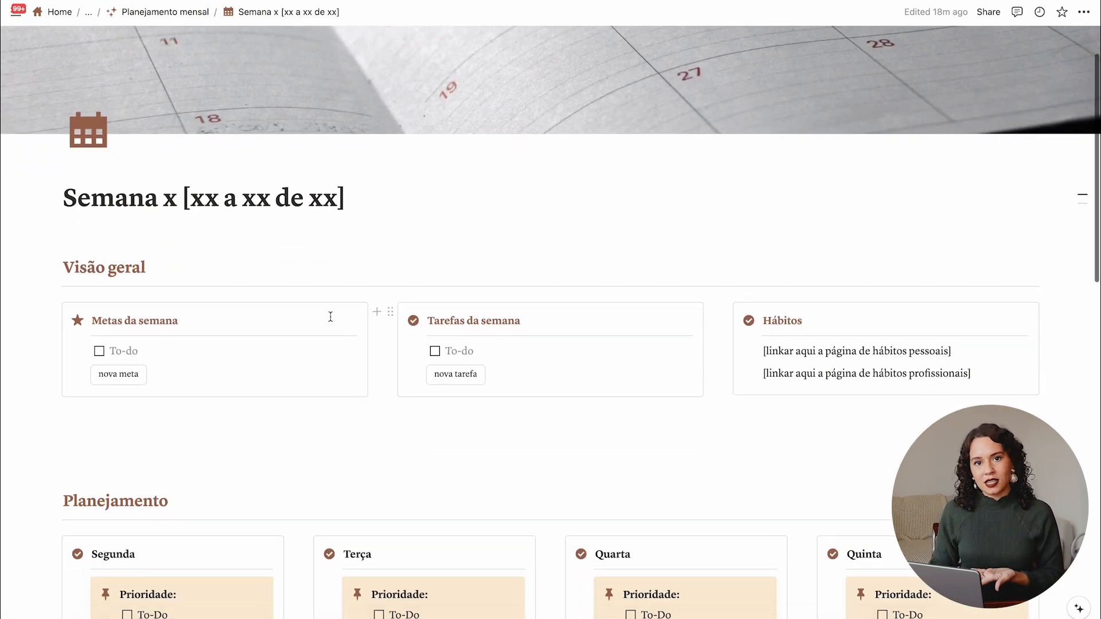
scroll(330, 317, down, 1)
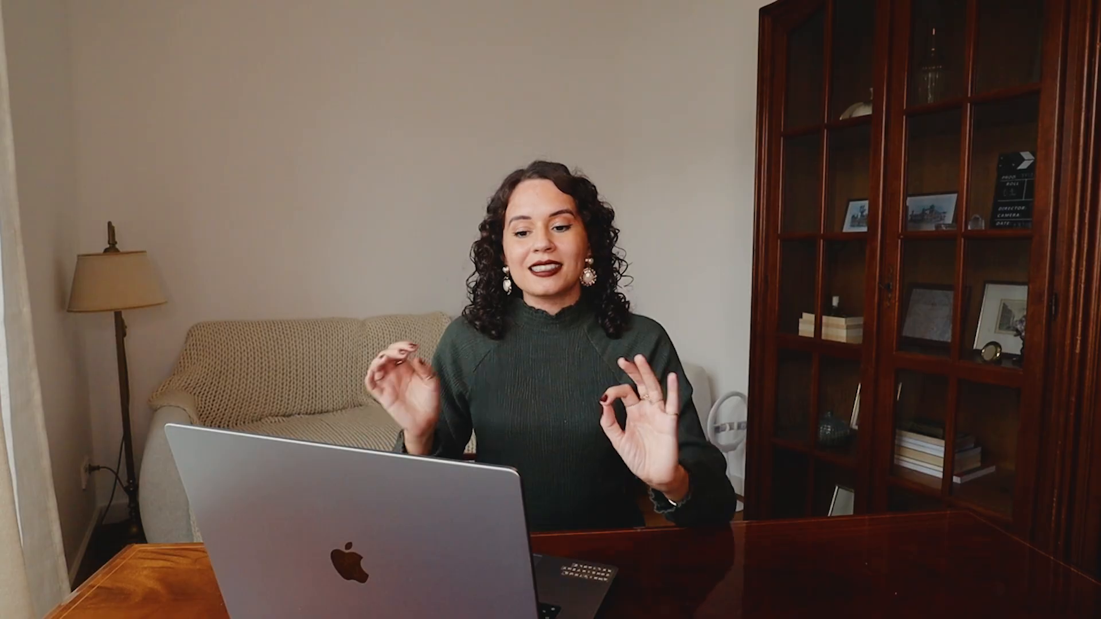